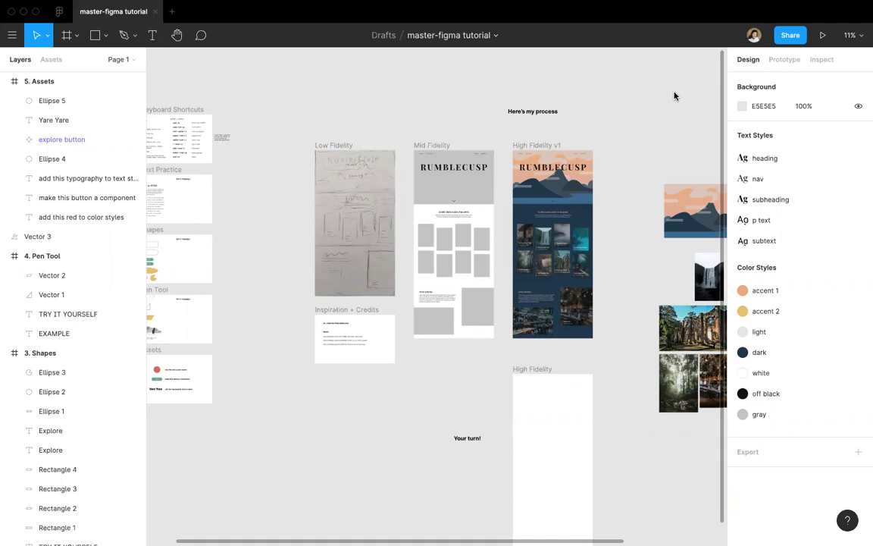
Step: Look over the recently viewed files and return to the master-figma tutorial file
left_click(59, 11)
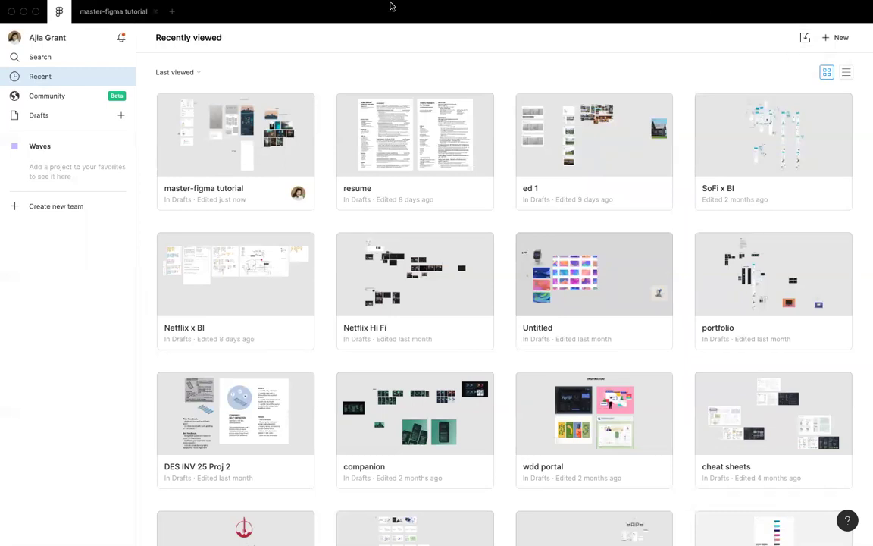
left_click(115, 15)
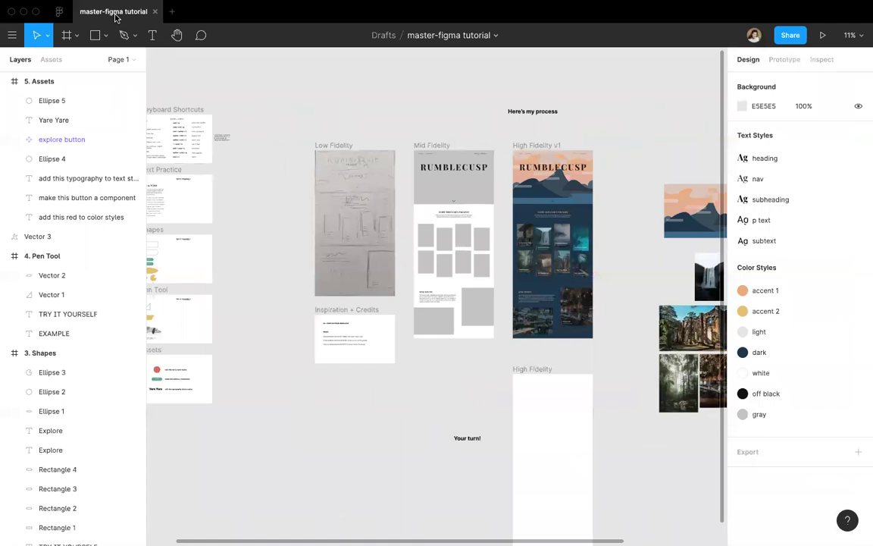
Step: Examine the overall canvas layout and the shortcut lists in the Keyboard Shortcuts frame
scroll(292, 141, "left", 3)
scroll(293, 141, "up", 1)
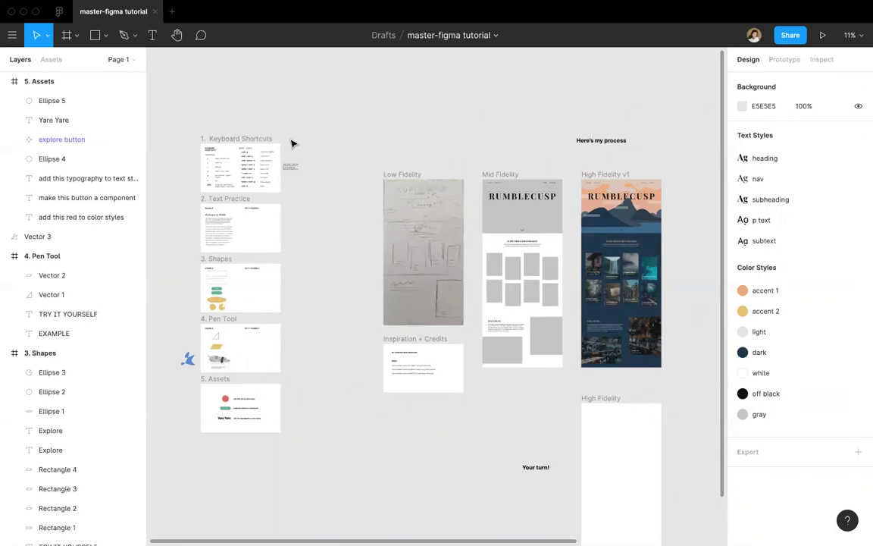
scroll(293, 143, "up", 5)
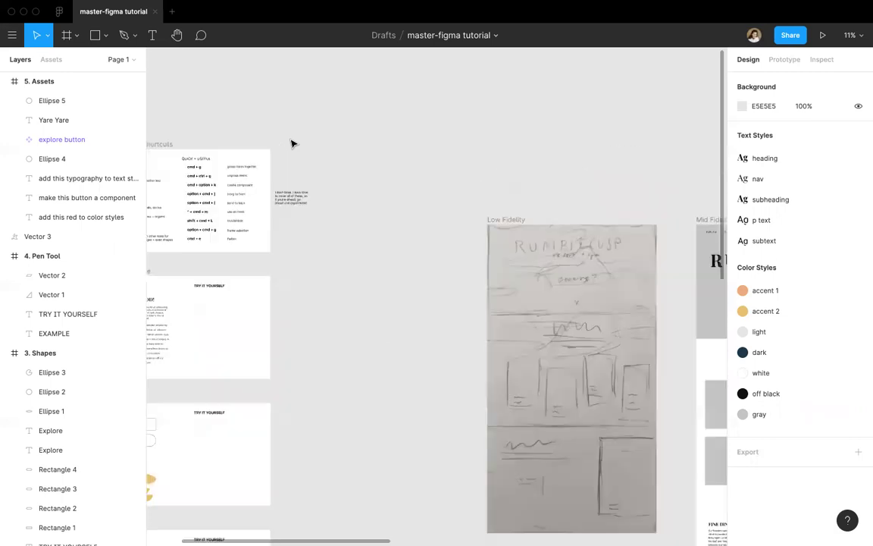
scroll(293, 143, "left", 3)
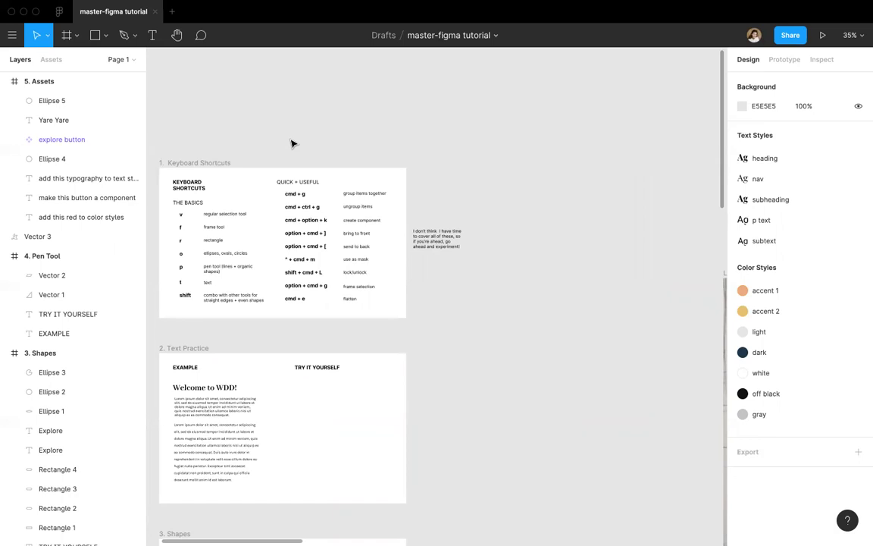
scroll(292, 144, "left", 3)
scroll(291, 144, "up", 1)
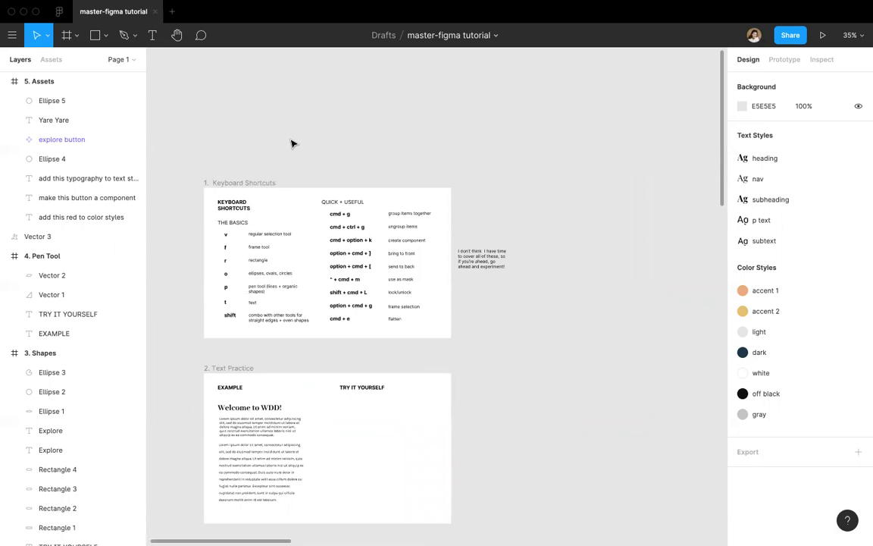
scroll(292, 144, "down", 5)
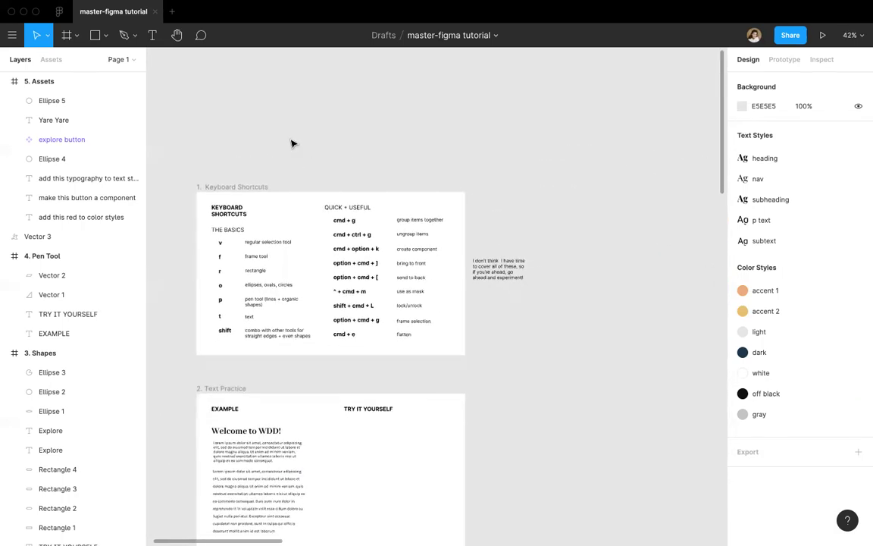
scroll(291, 144, "down", 10)
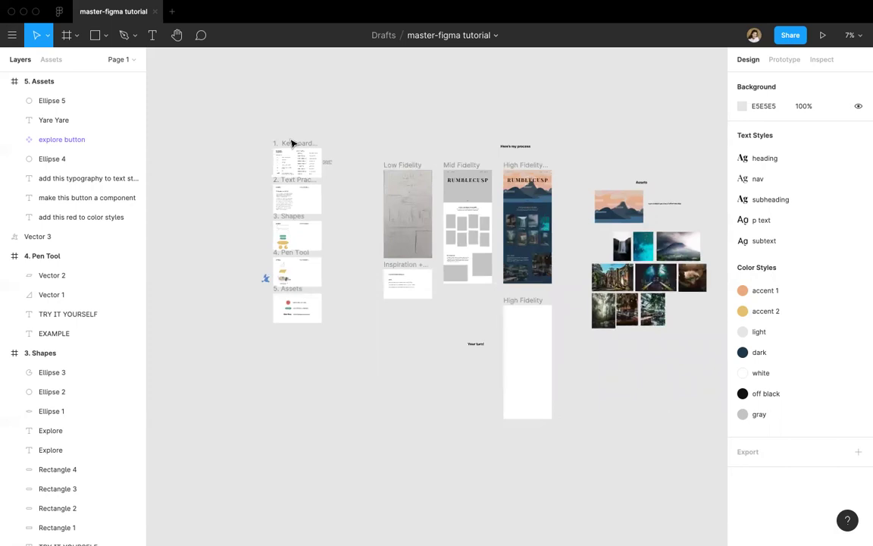
key("super+equal")
key("super+equal")
key("super+minus")
key("super+minus")
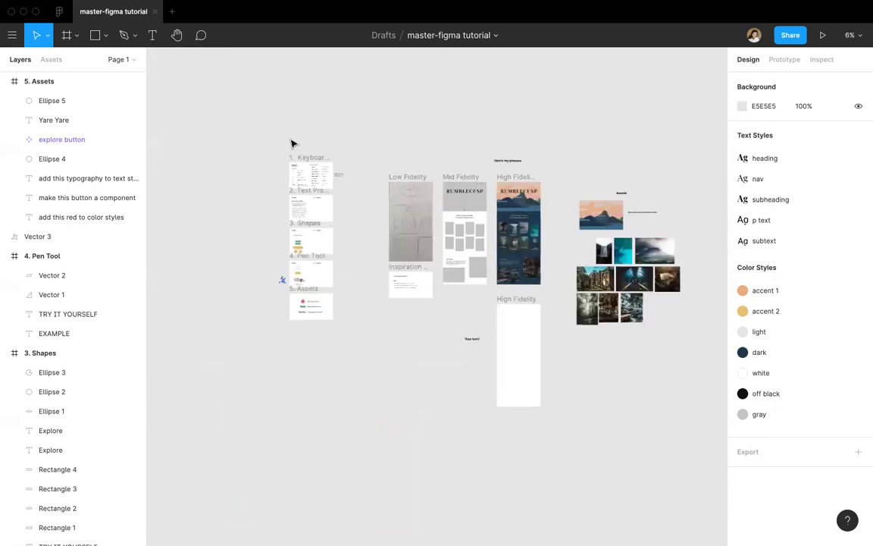
scroll(291, 144, "up", 10)
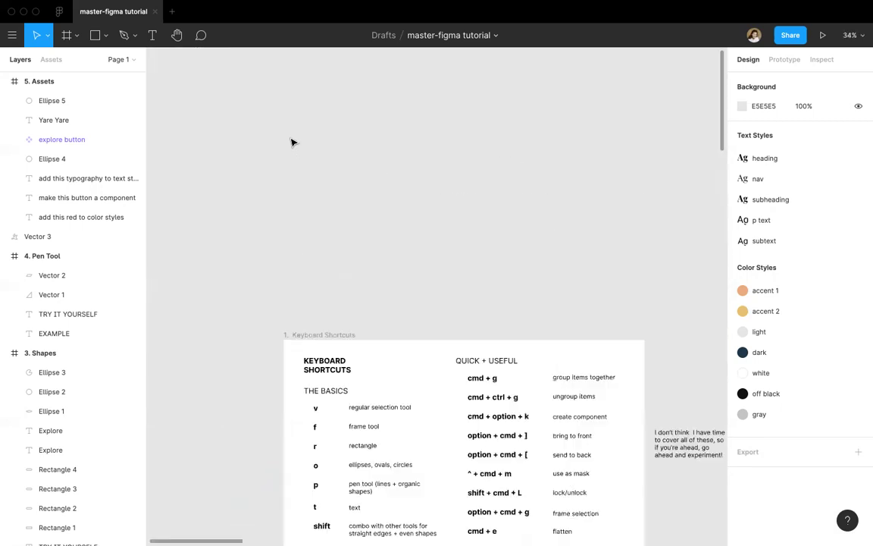
scroll(291, 142, "up", 1)
scroll(285, 124, "down", 5)
scroll(284, 123, "right", 1)
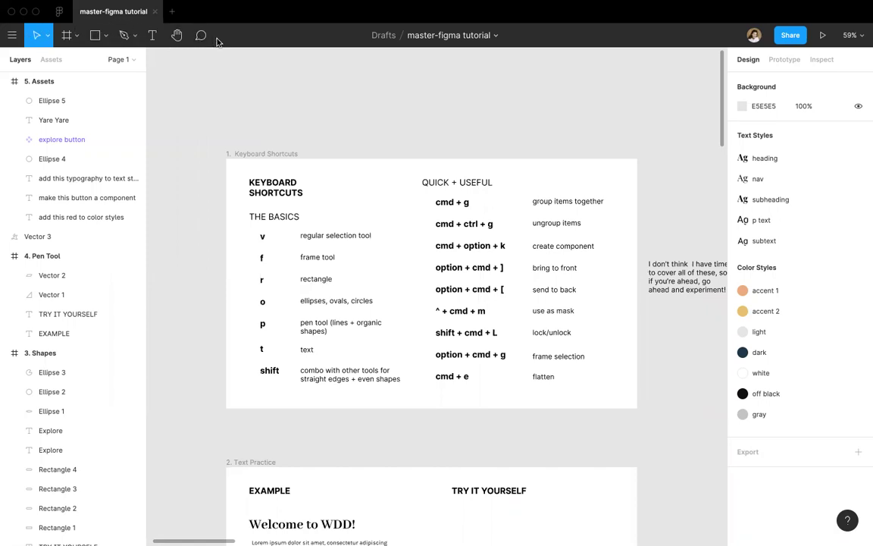
Step: Review the available Arrange and Object commands together with their keyboard shortcuts
left_click(10, 36)
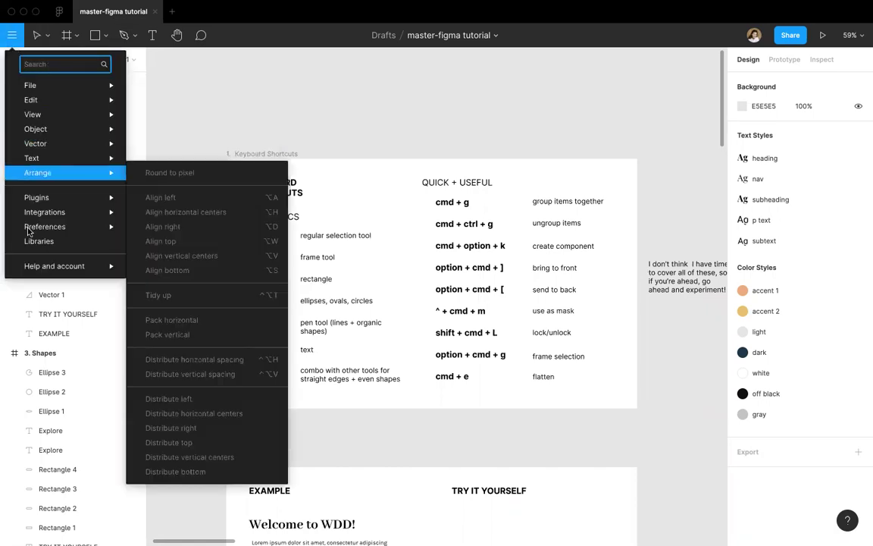
mouse_move(46, 129)
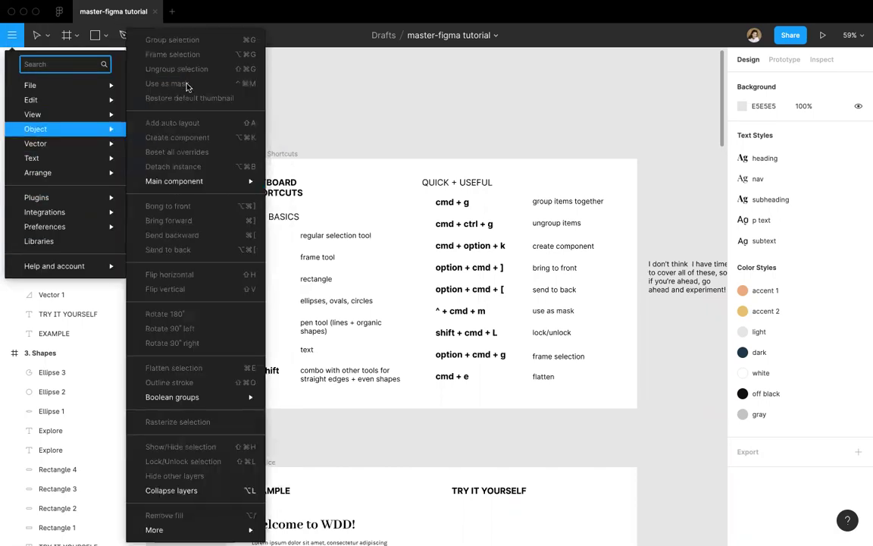
left_click(333, 134)
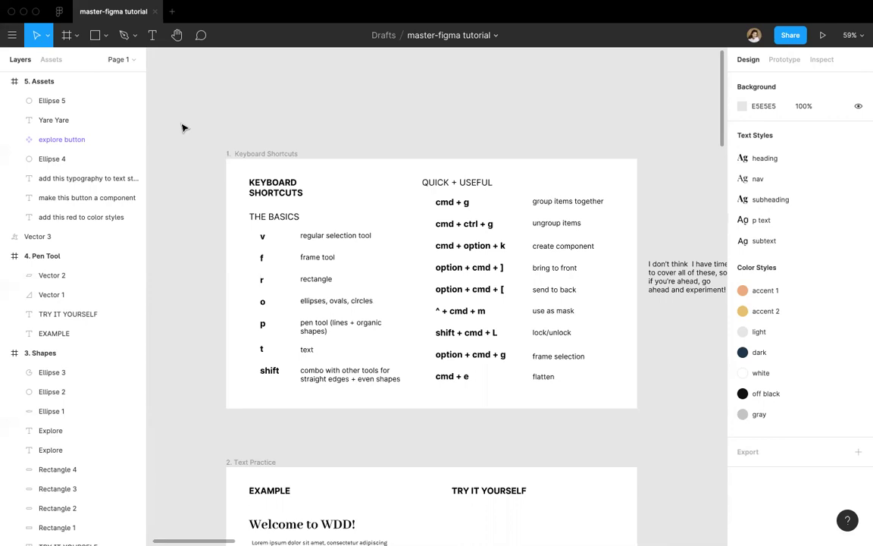
scroll(183, 127, "right", 2)
scroll(183, 127, "down", 1)
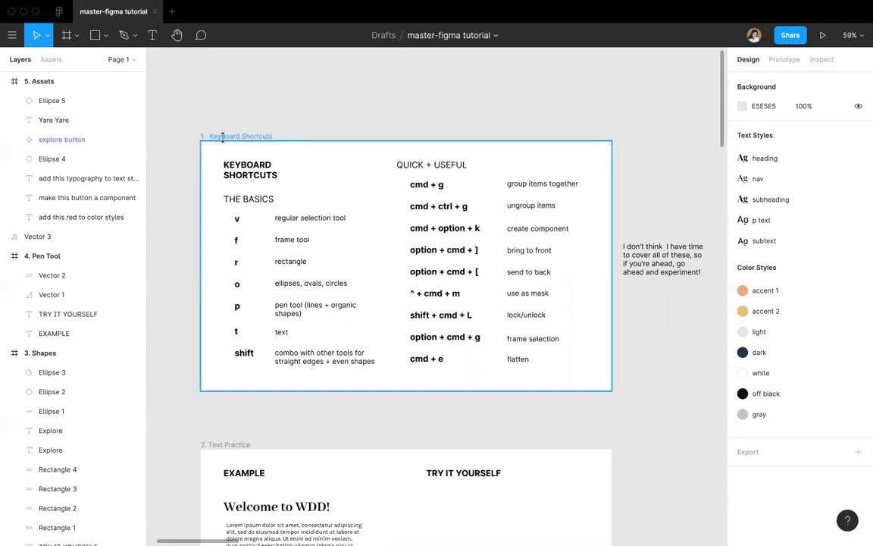
left_click(212, 136)
left_click(247, 177)
left_click(321, 216)
left_click(264, 190)
left_click(261, 201)
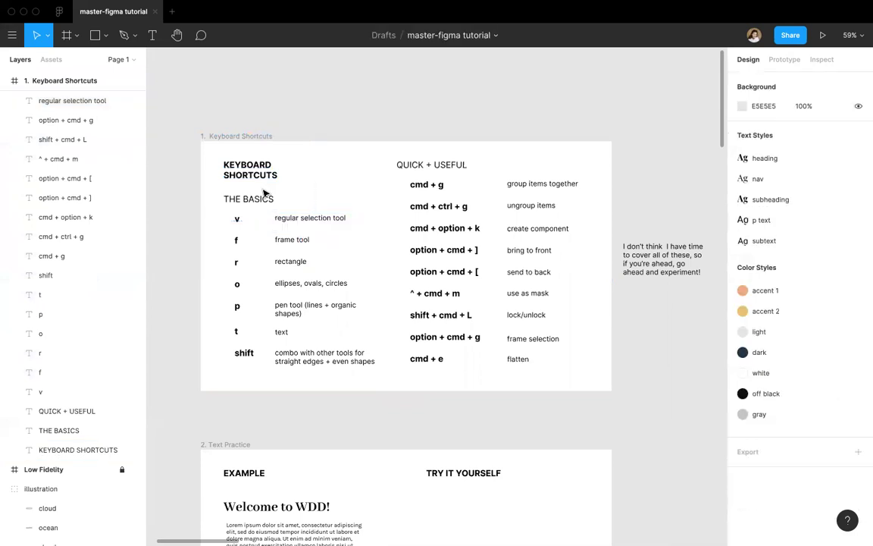
left_click(386, 195)
scroll(386, 195, "down", 5)
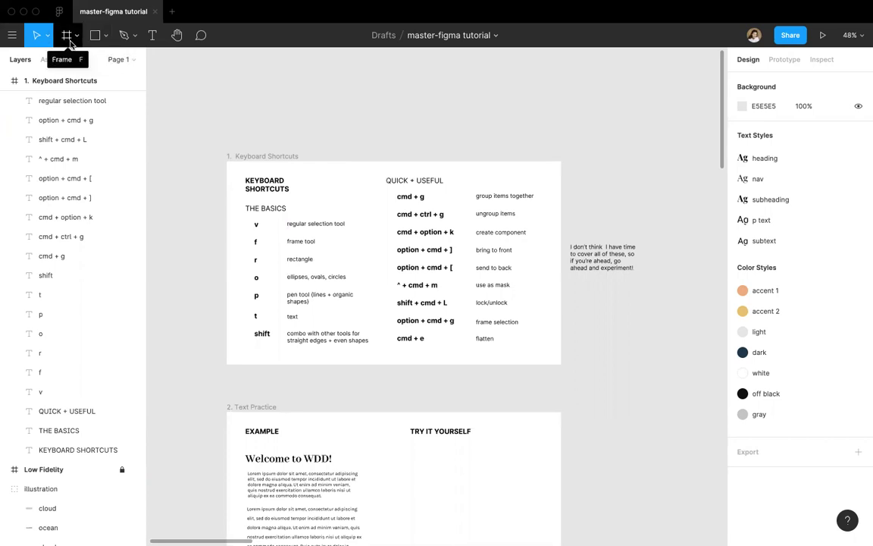
Step: Activate the Frame tool and review its preset sizes for phones, tablets and watches
key("f")
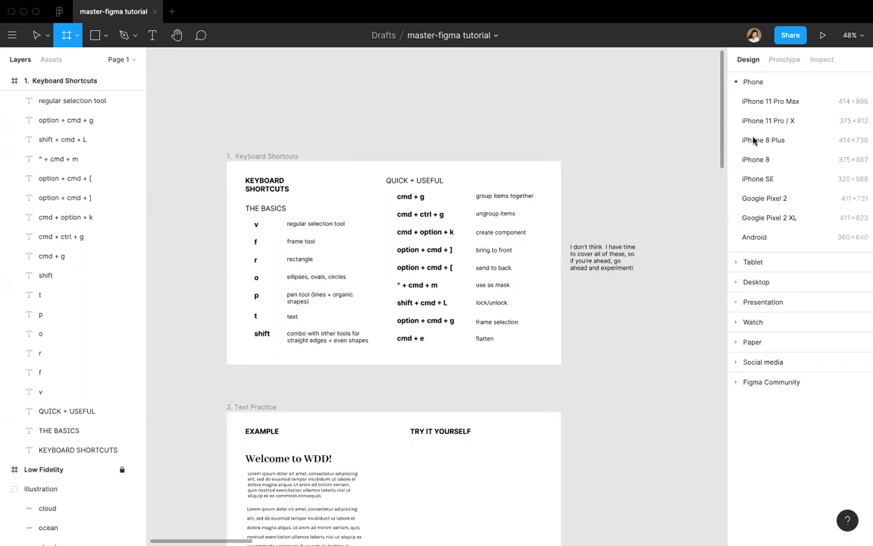
left_click(745, 265)
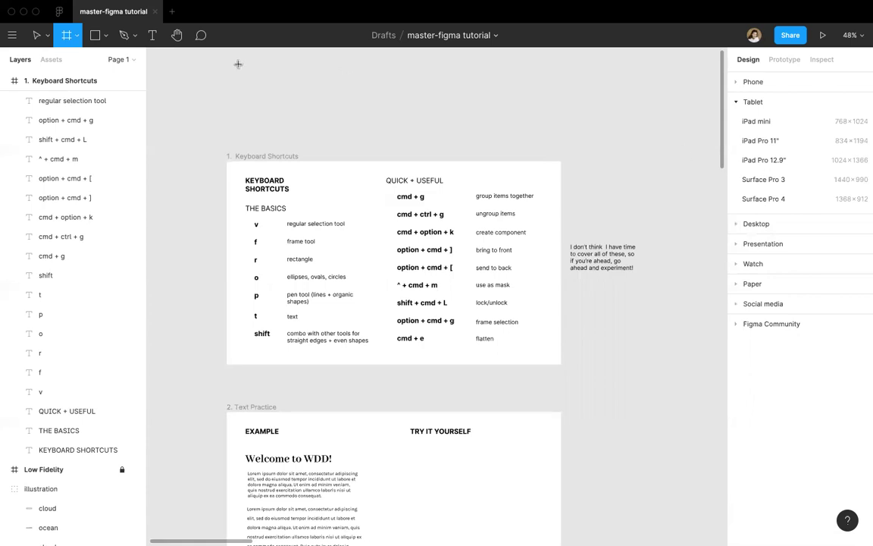
left_click(754, 263)
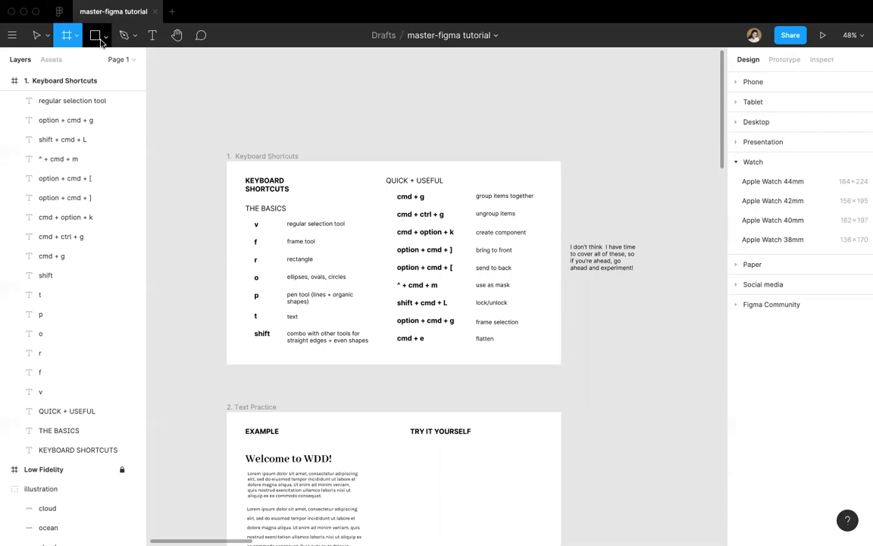
Step: Activate the Rectangle tool, view the other shape tools including Ellipse, and return to the Move tool
key("r")
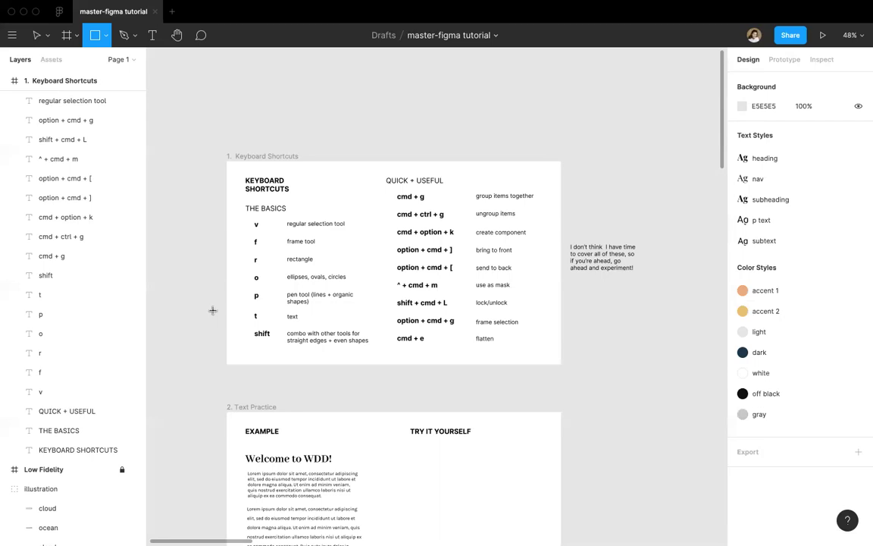
left_click(107, 40)
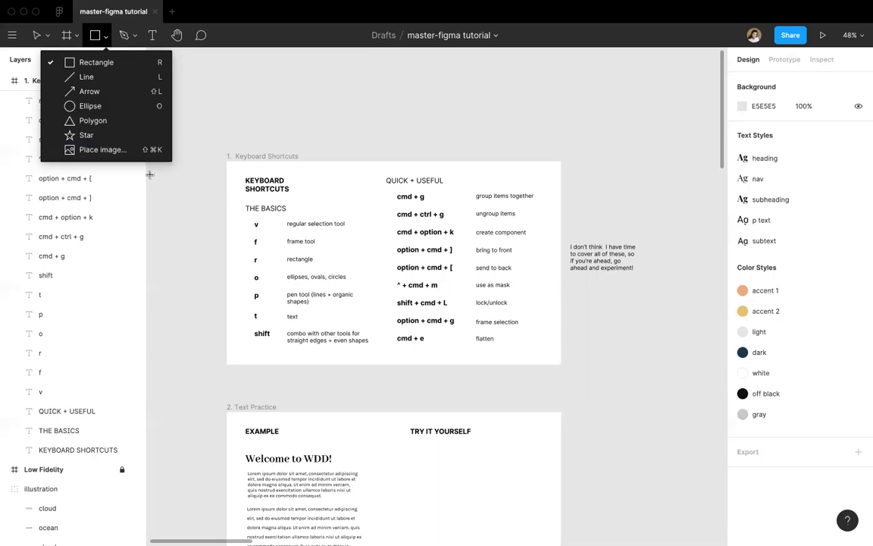
key("o")
key("v")
left_click(339, 122)
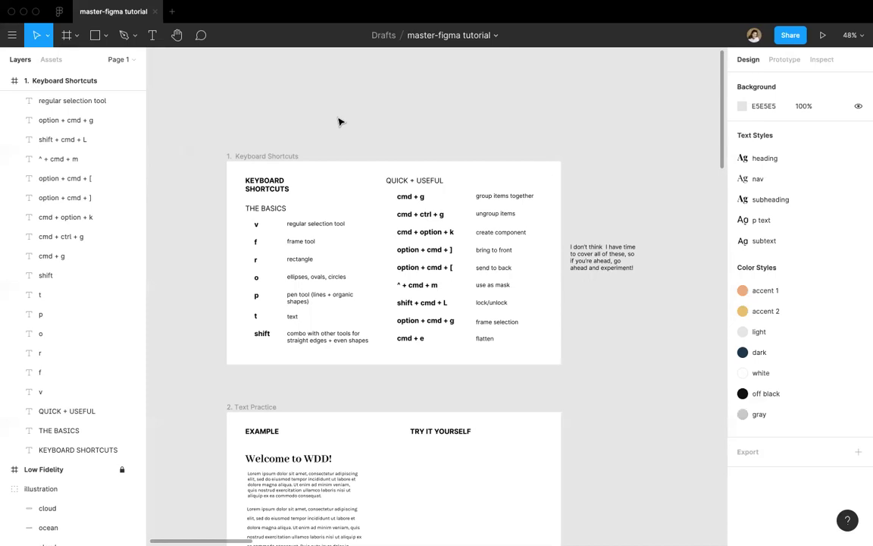
Step: Activate the Pen tool and the Text tool in turn, returning to the Move tool without drawing anything
key("p")
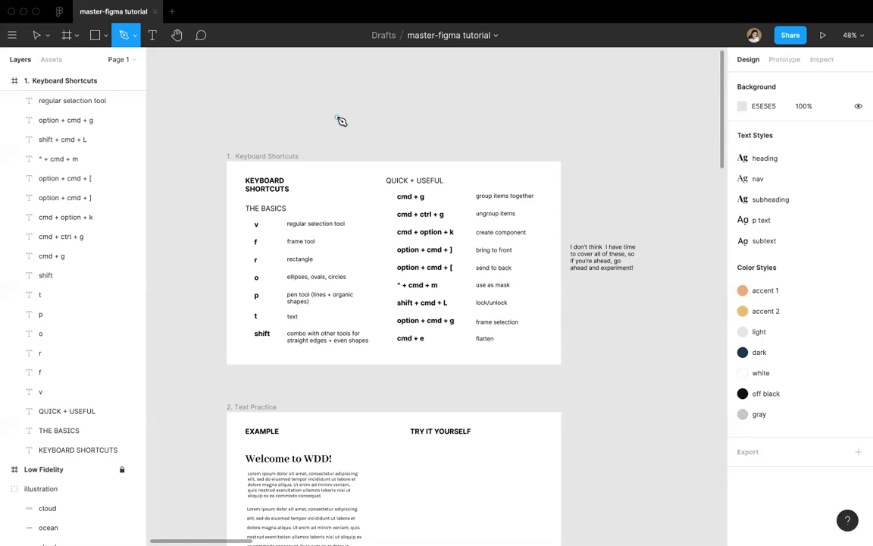
key("v")
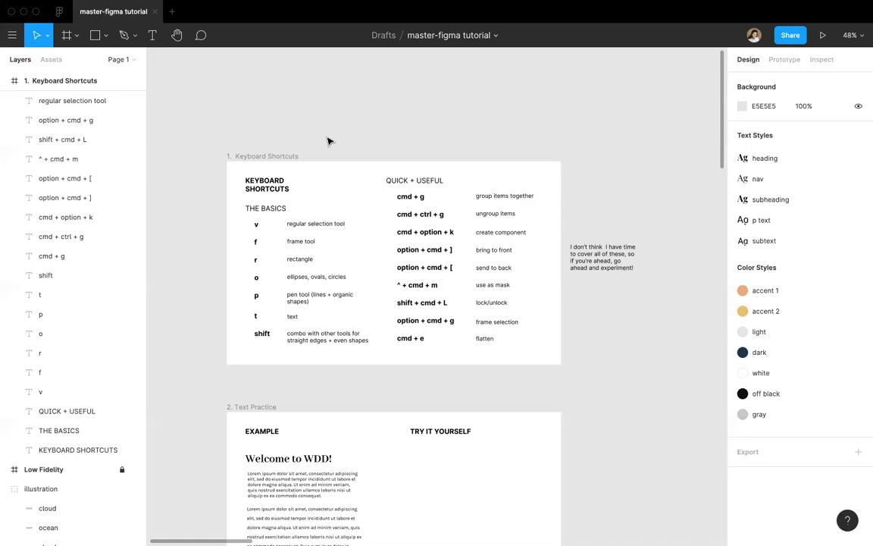
key("t")
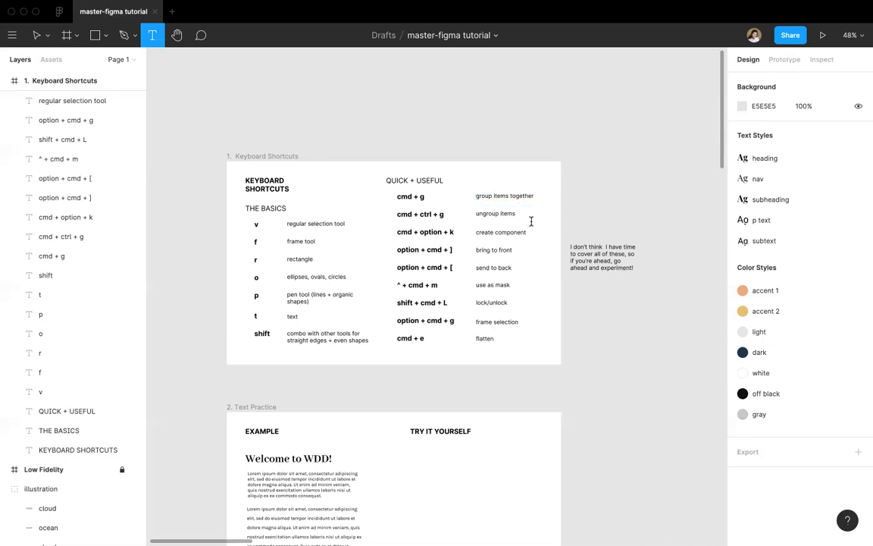
scroll(533, 207, "up", 4)
scroll(533, 206, "down", 4)
scroll(534, 207, "down", 2)
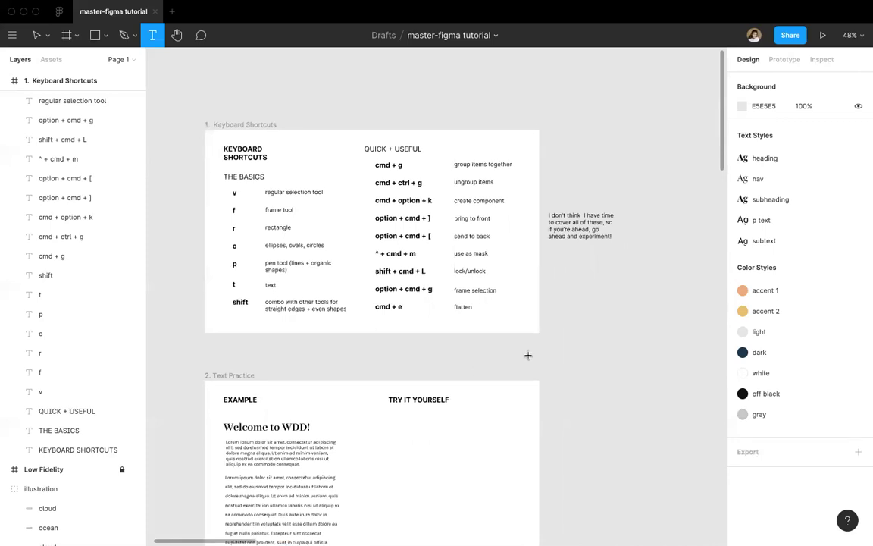
key("v")
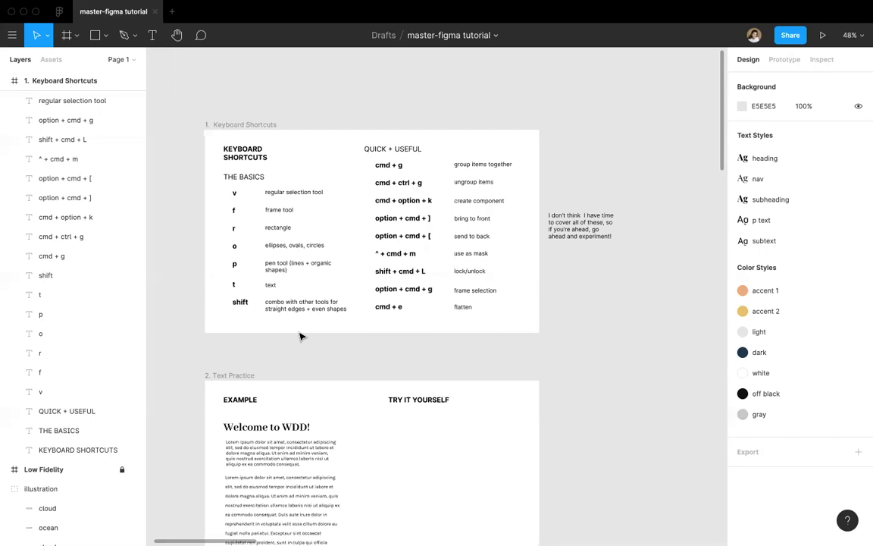
Step: Group the seven tool descriptions under THE BASICS in the Keyboard Shortcuts frame and expand the group in the layer list
left_click(285, 312)
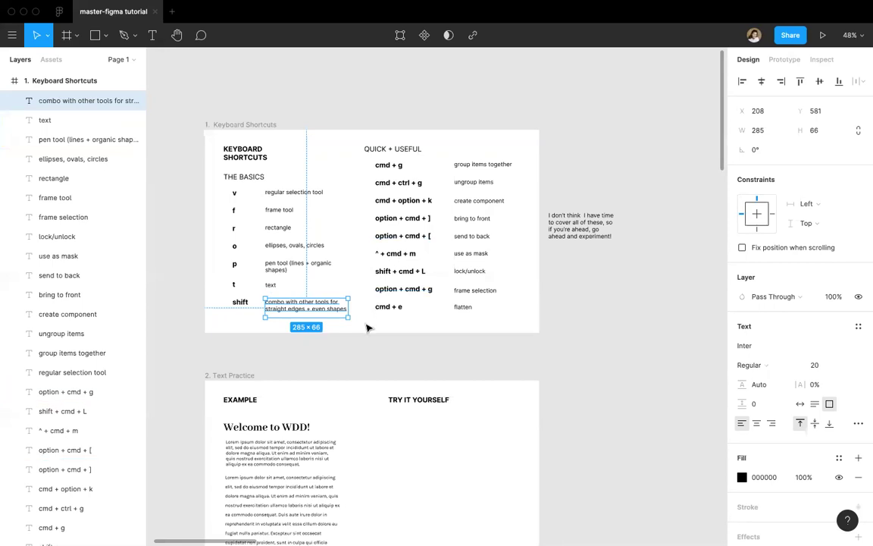
left_click(272, 285, "shift")
left_click(276, 265, "shift")
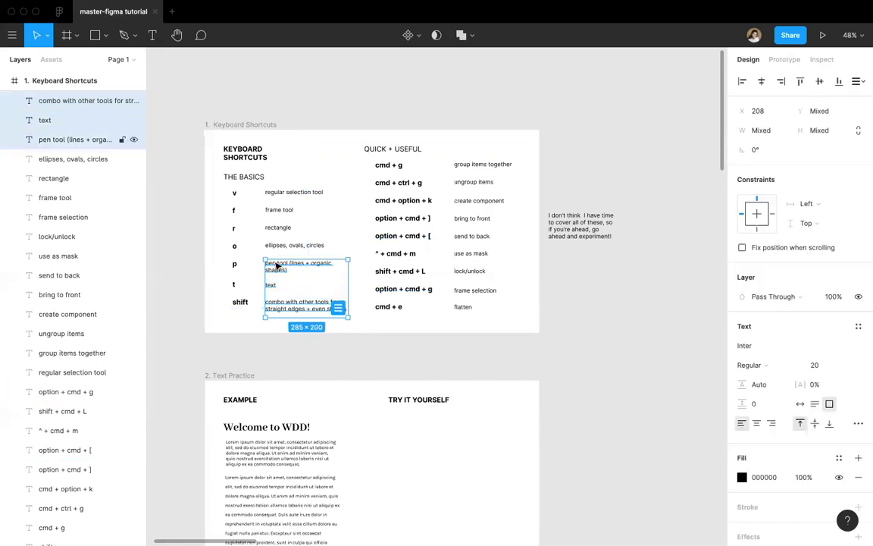
left_click(280, 246, "shift")
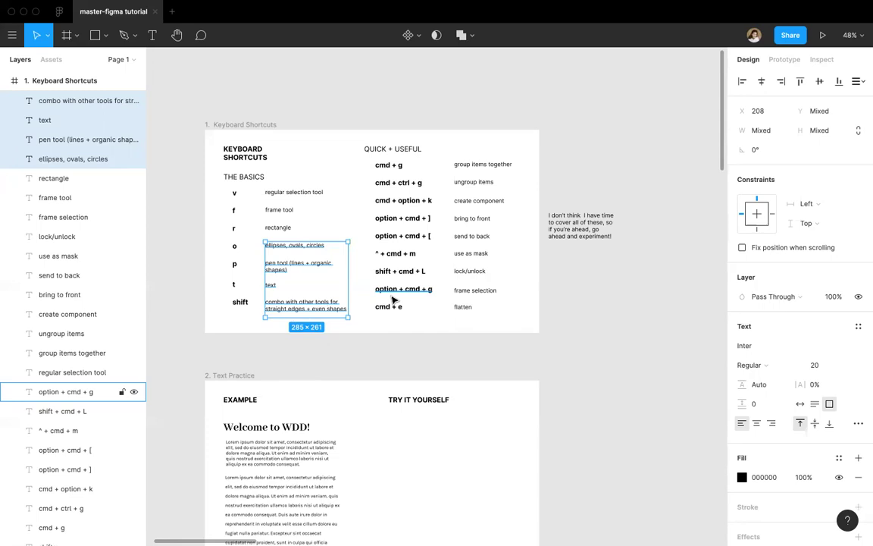
left_click(274, 227, "shift")
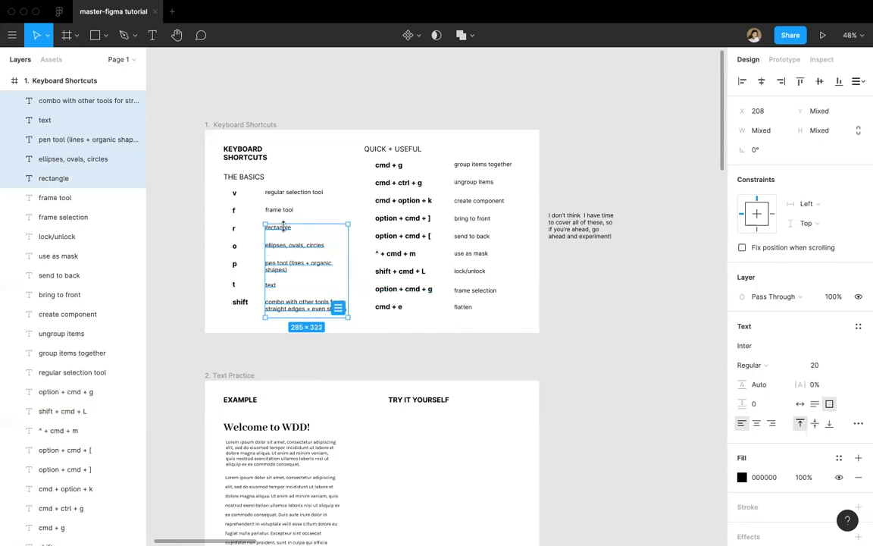
left_click(280, 209, "shift")
left_click(282, 194, "shift")
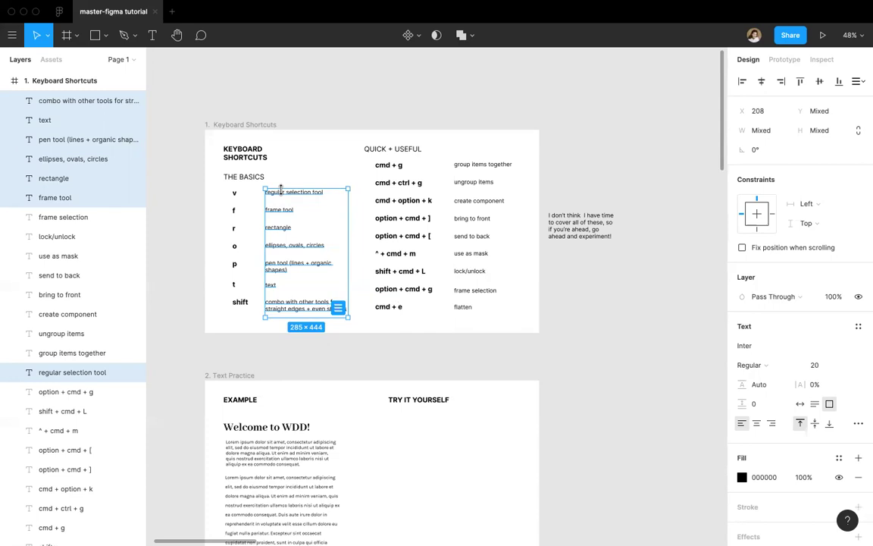
key("super+g")
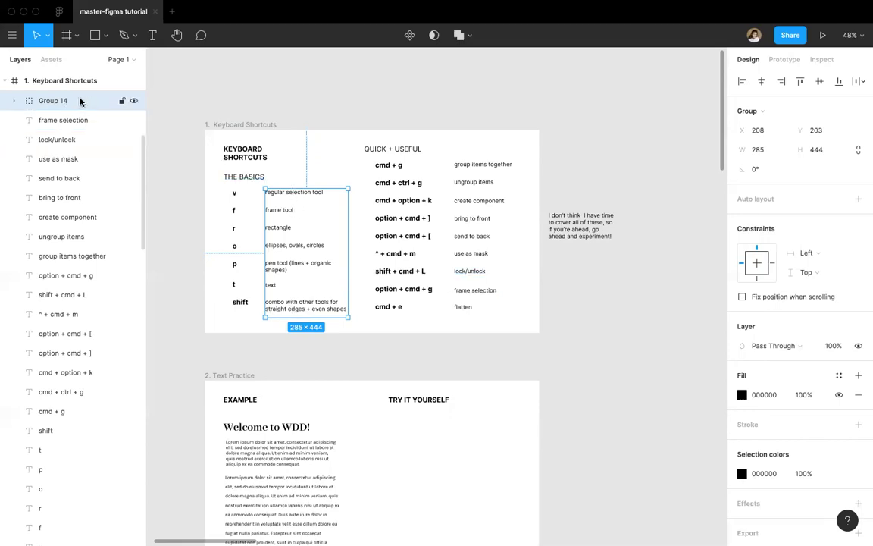
left_click(13, 102)
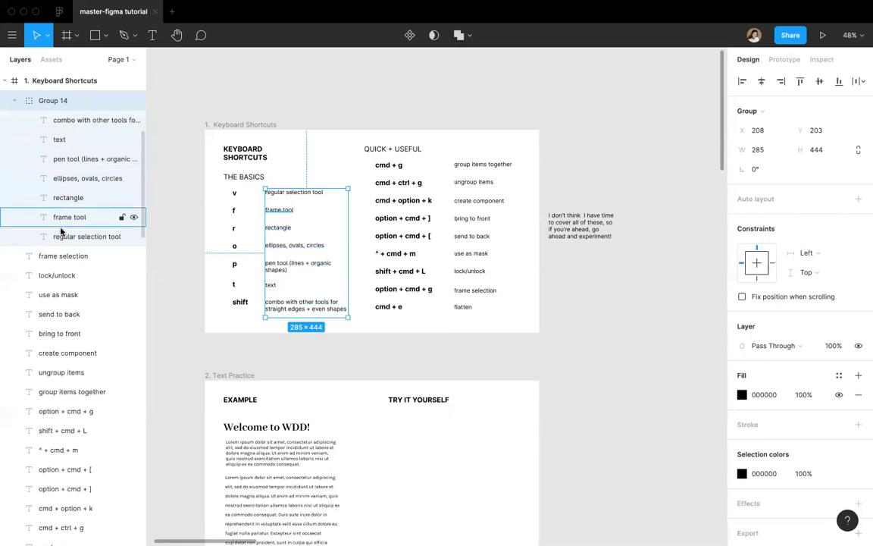
Step: Practise selecting the whole group of tool descriptions and the single regular selection tool text inside it
left_click_drag(283, 249, 263, 250)
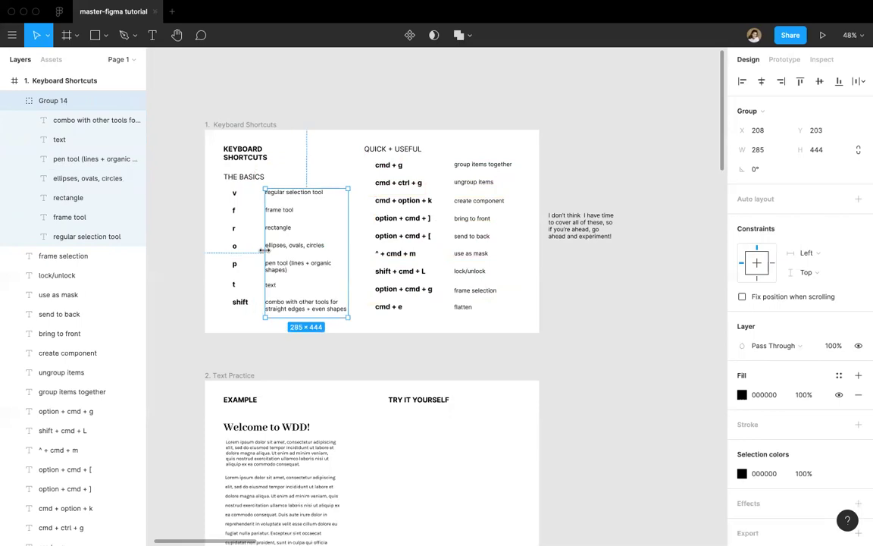
left_click(83, 240)
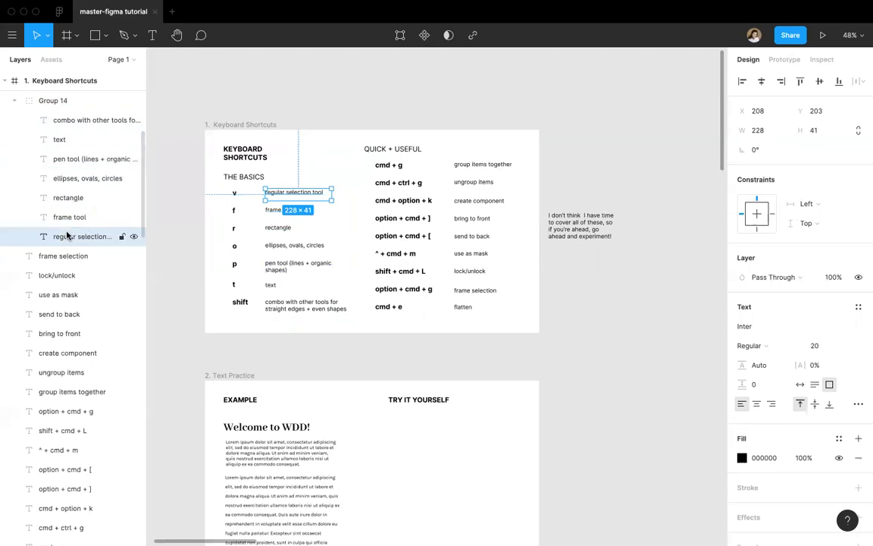
left_click(288, 327)
left_click(274, 195)
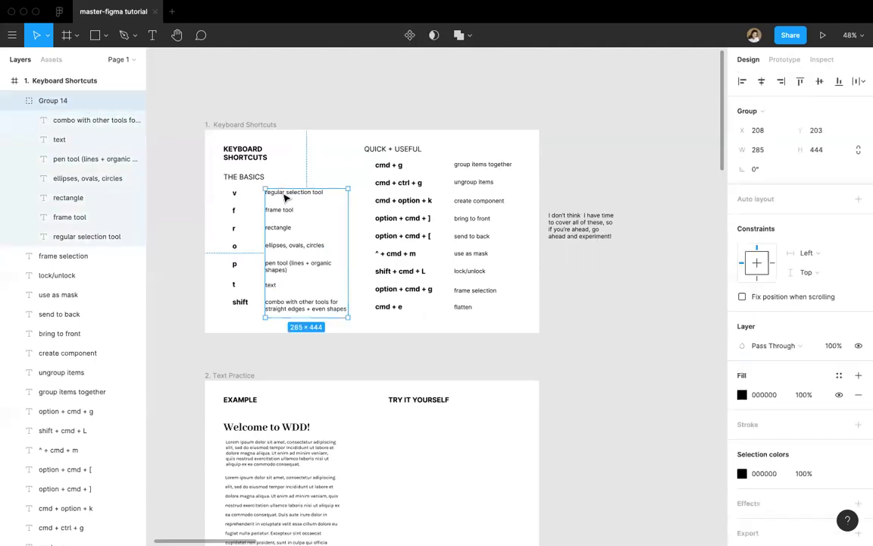
left_click(286, 196)
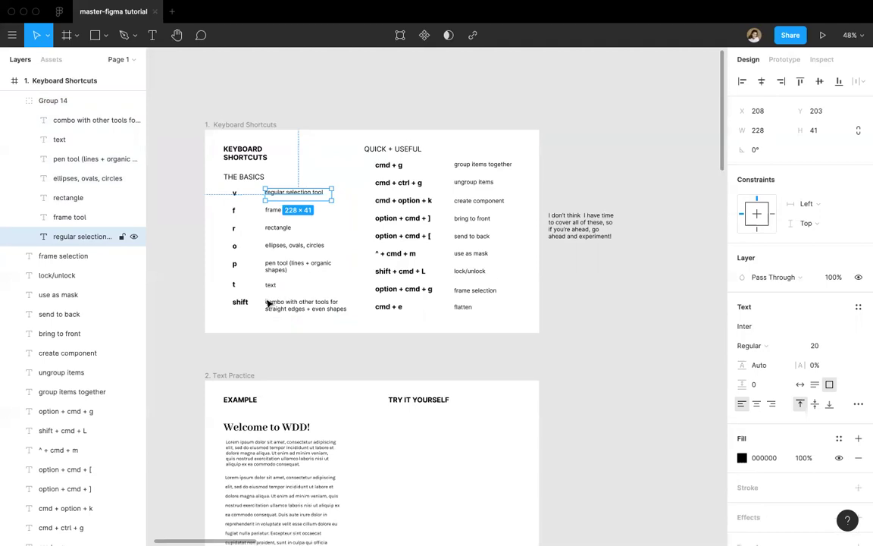
left_click(261, 340)
left_click(284, 307)
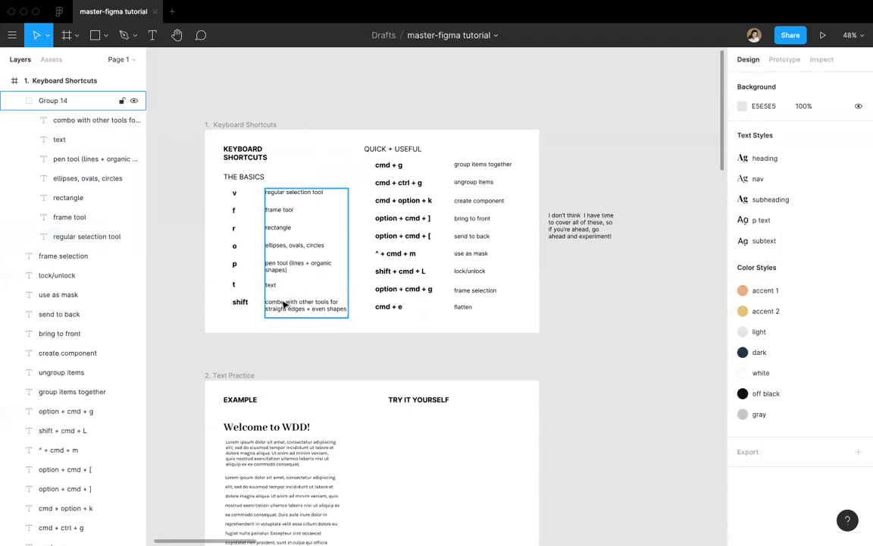
left_click(284, 302)
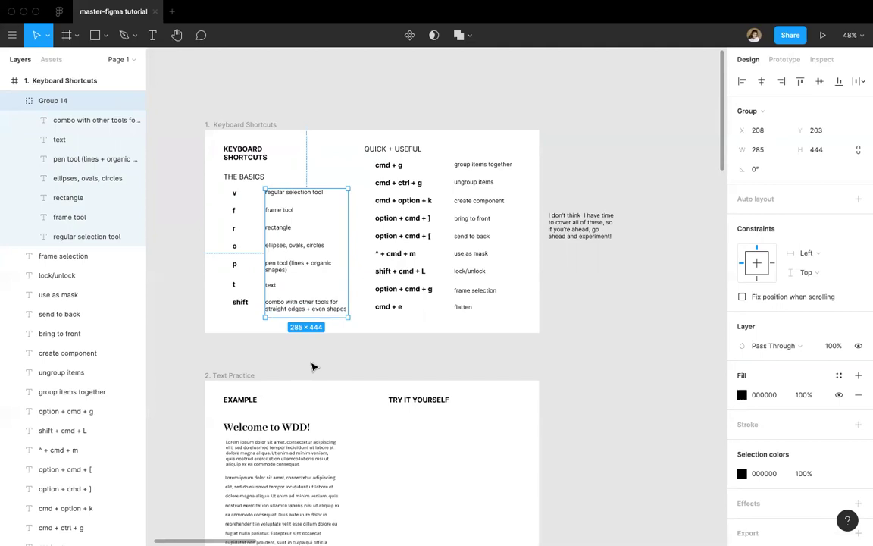
left_click(324, 384)
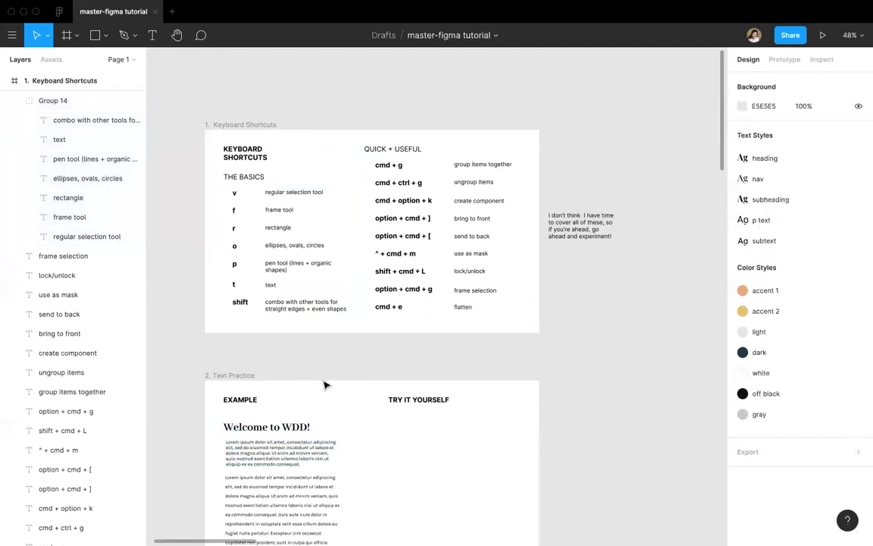
Step: Ungroup the tool descriptions under THE BASICS and lock the send to back text layer
left_click(276, 205)
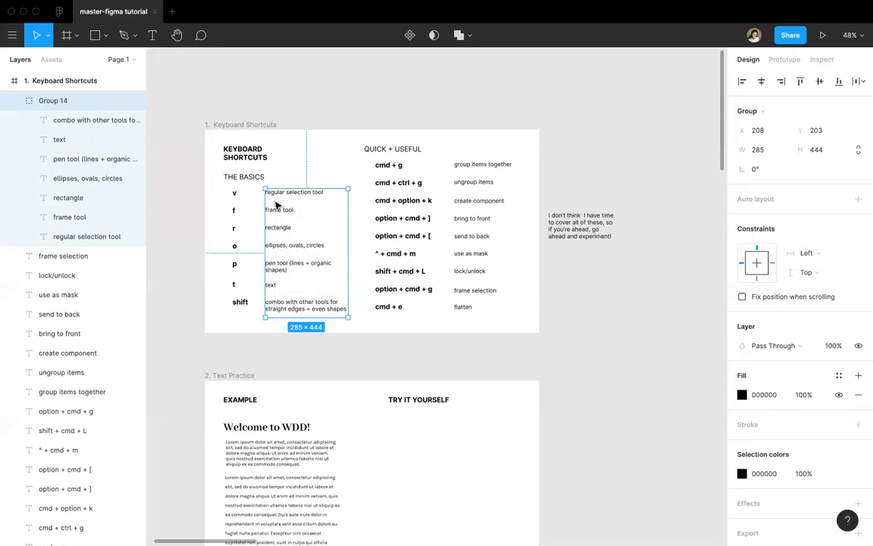
right_click(72, 102)
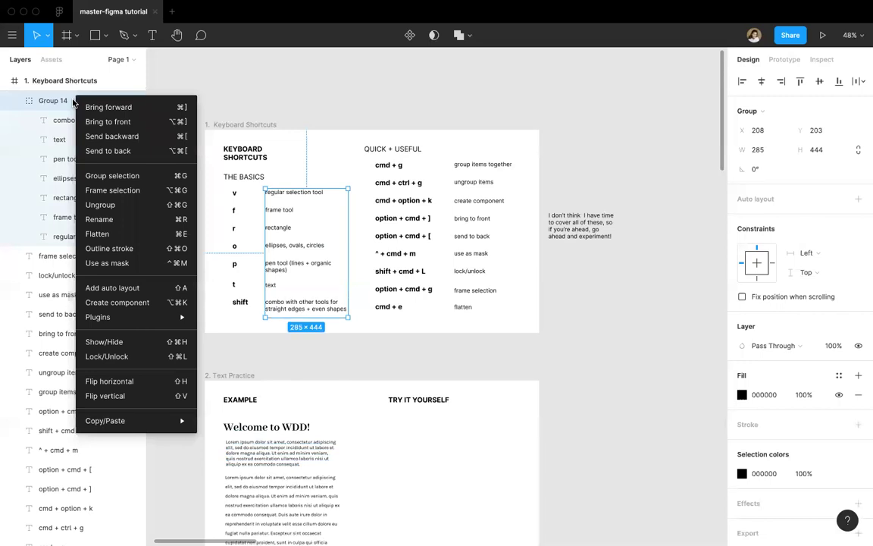
left_click(117, 205)
left_click(121, 294)
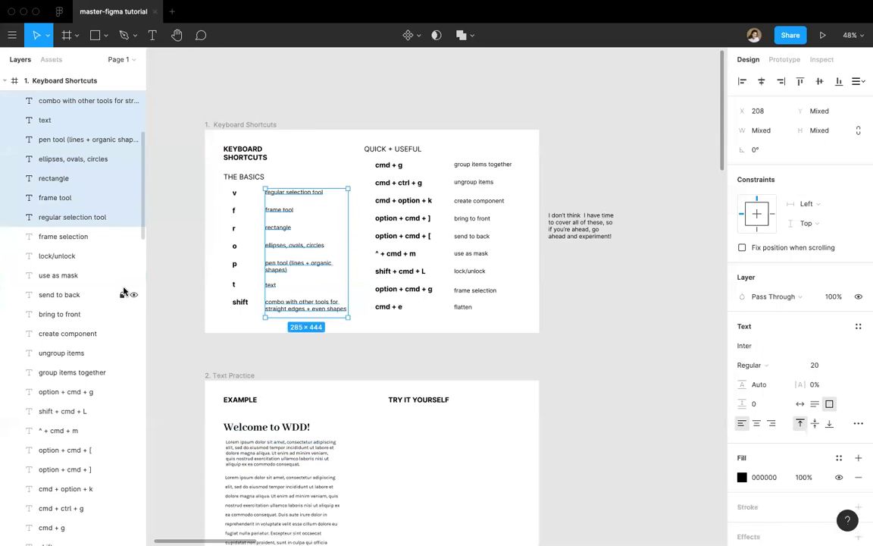
left_click(179, 307)
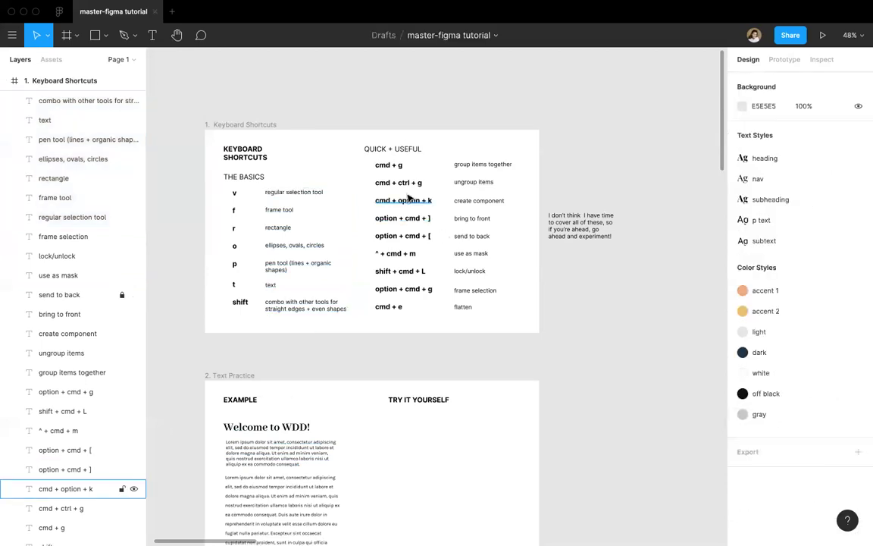
Step: Change the ungroup items shortcut text to cmd + shift + g and widen its text box slightly
left_click(84, 508)
left_click(414, 183)
key("BackSpace")
key("BackSpace")
key("BackSpace")
key("BackSpace")
key("BackSpace")
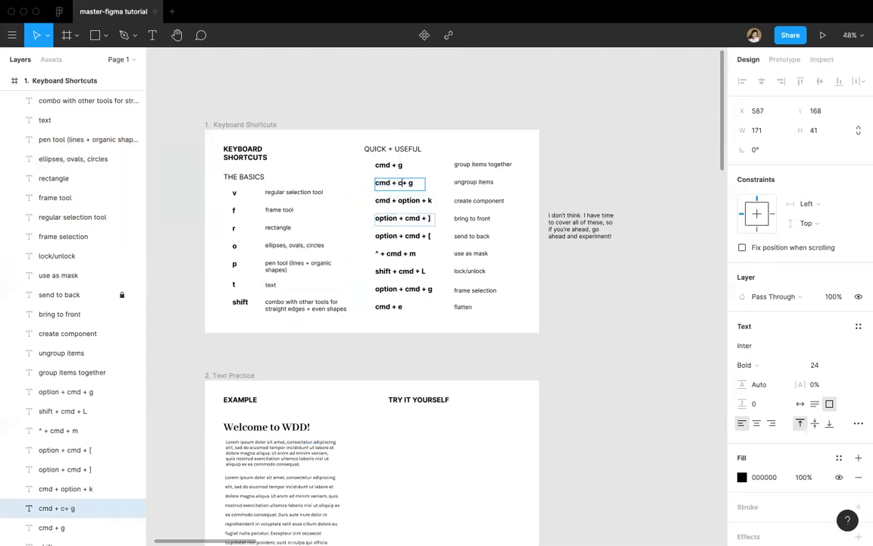
type("shift")
key("Escape")
left_click_drag(429, 183, 436, 183)
left_click(658, 292)
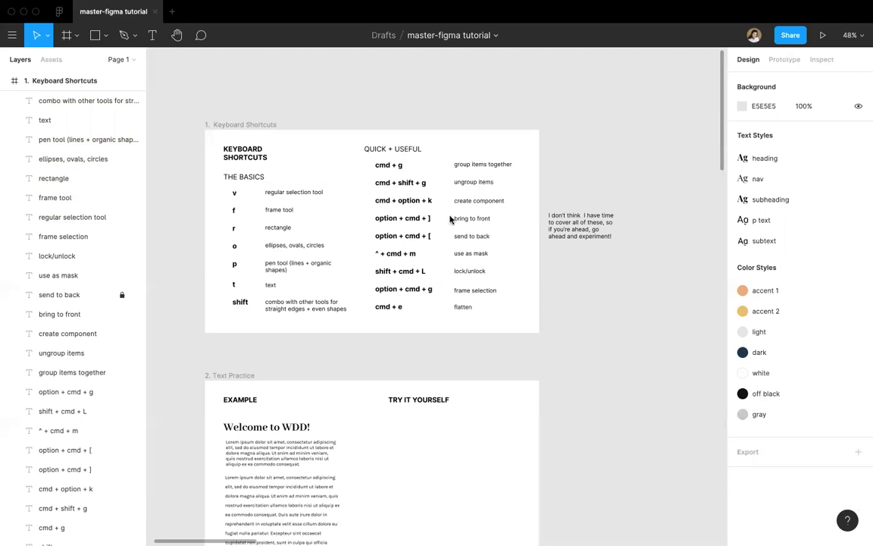
Step: Examine the Create component command for the option + cmd + ] text and the commands available for the frame selection text
left_click(411, 219)
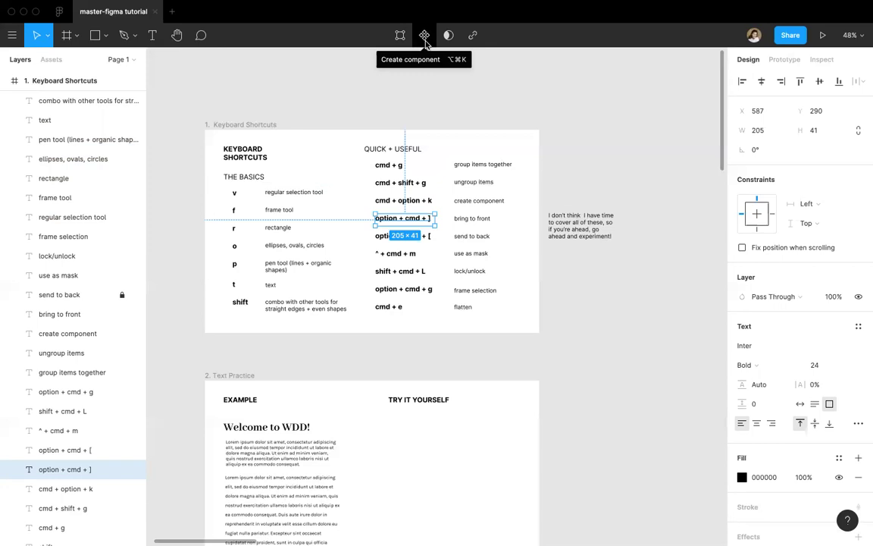
left_click(559, 352)
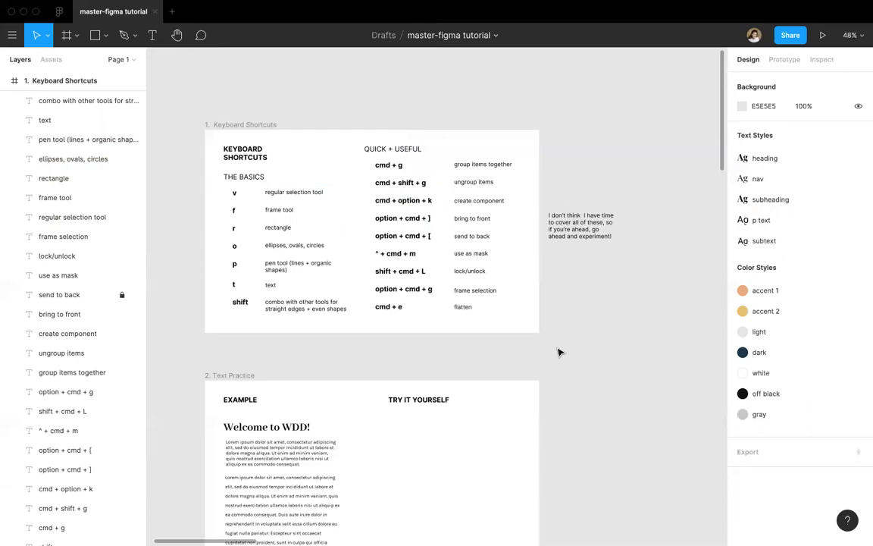
right_click(557, 351)
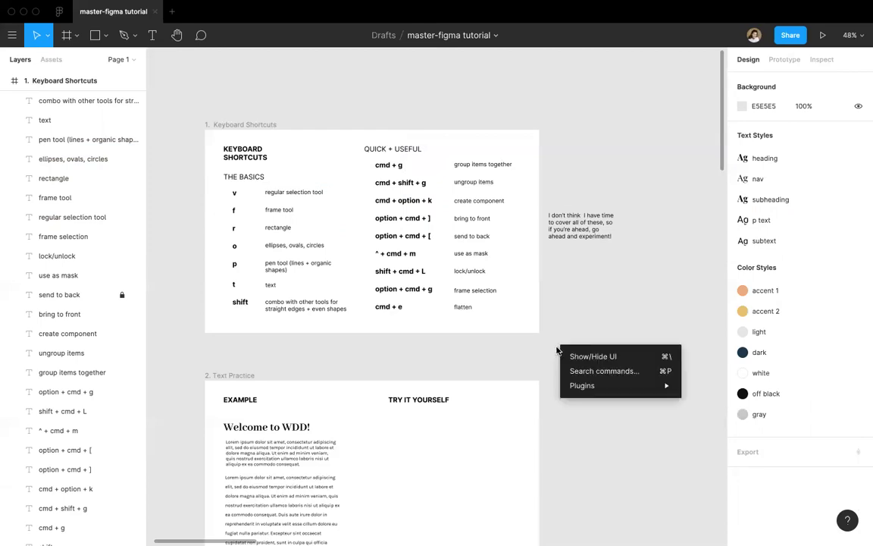
left_click(470, 290)
right_click(470, 289)
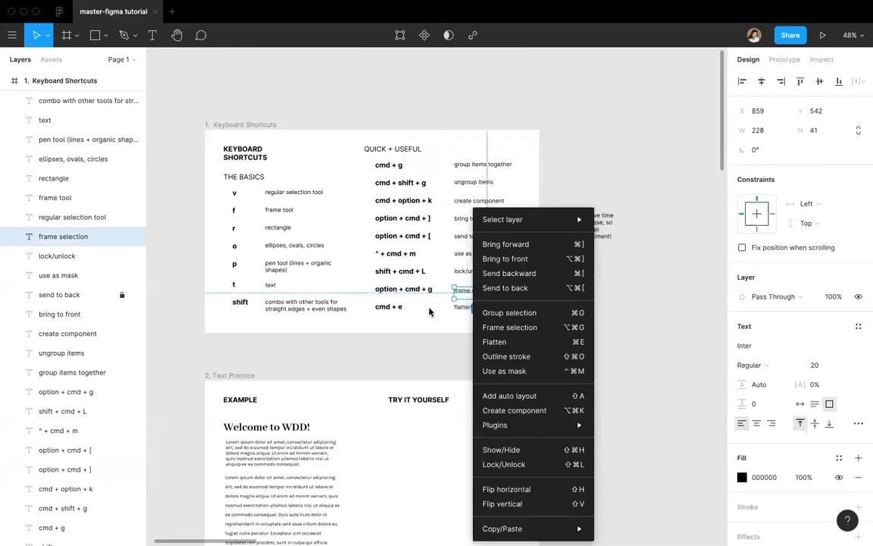
left_click(411, 360)
left_click(411, 360)
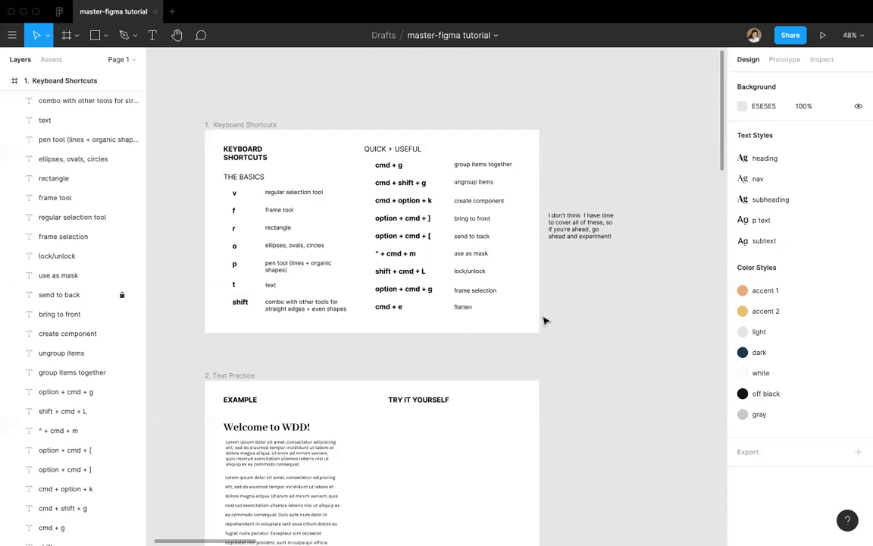
Step: Examine the mask command for the use as mask text and the Create link command for the frame selection text
left_click(463, 254)
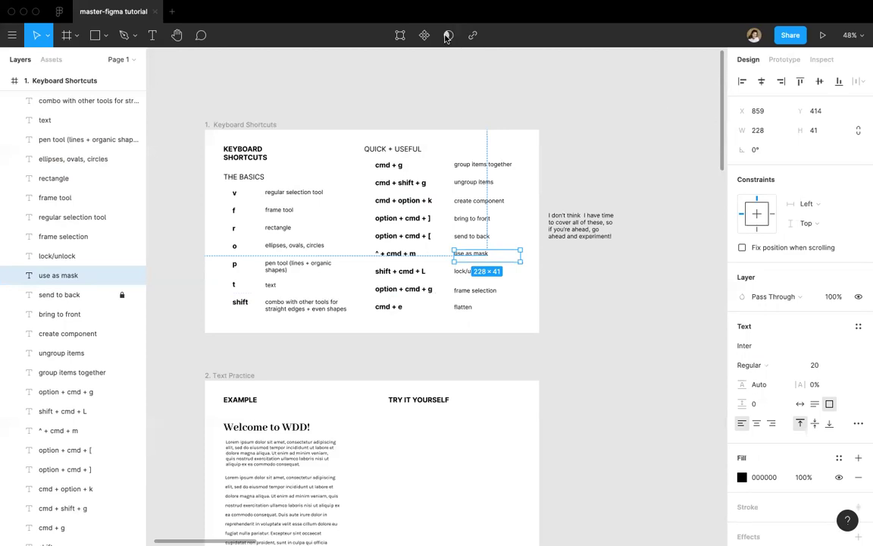
left_click(461, 64)
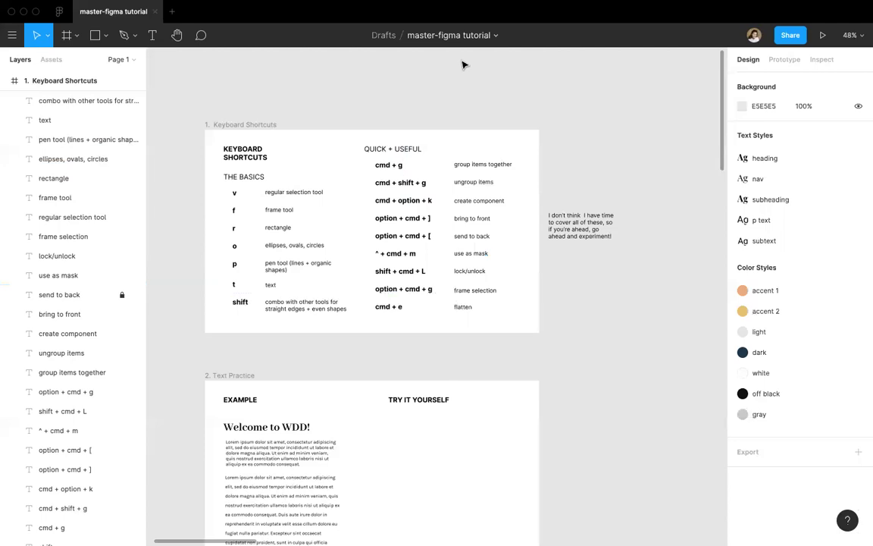
left_click(470, 294)
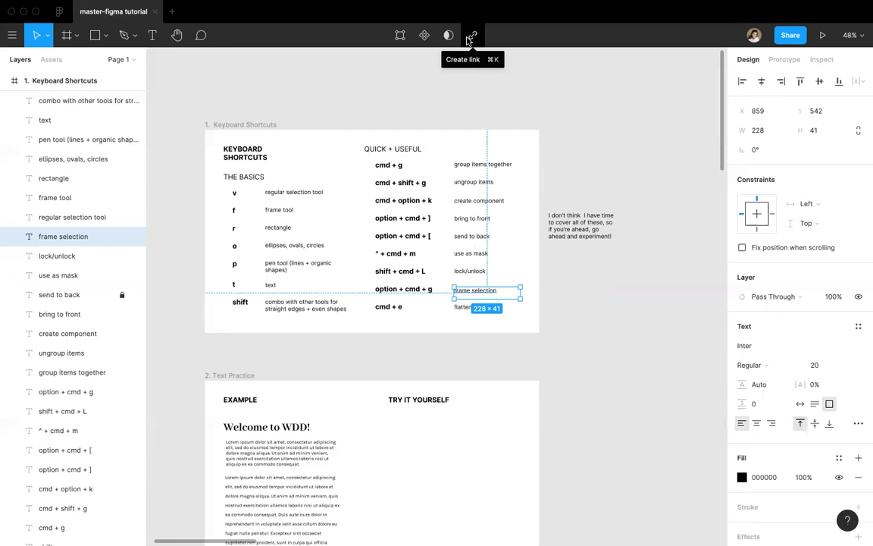
left_click(544, 335)
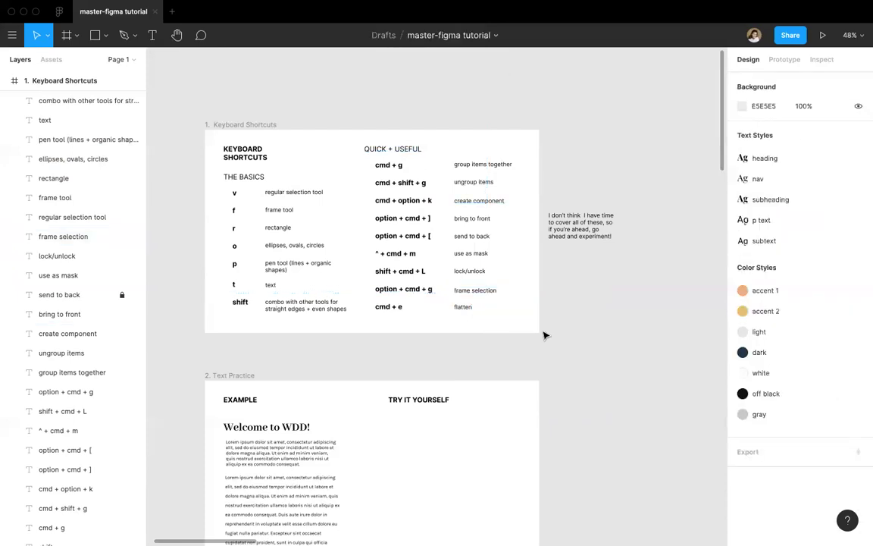
Step: Add a text box about 347 × 50 reading Welcome to WDD! under TRY IT YOURSELF in the Text Practice frame
scroll(544, 334, "down", 3)
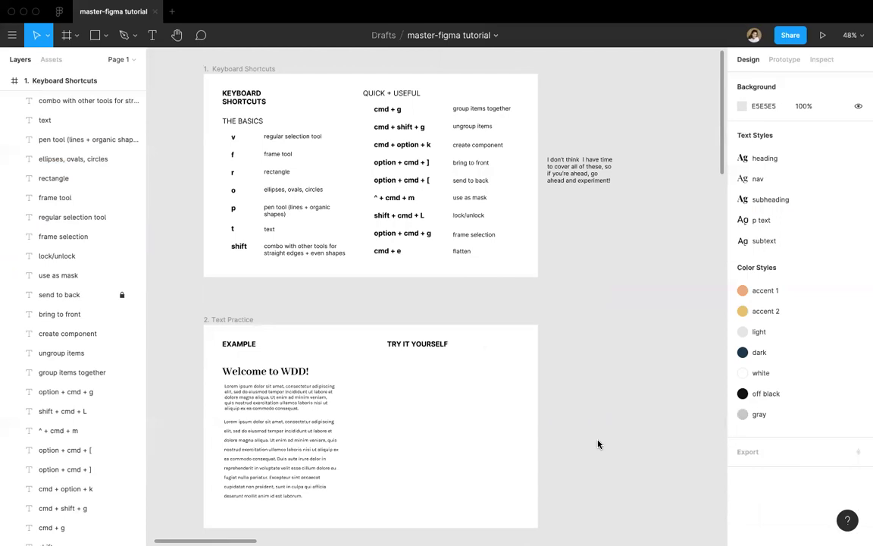
scroll(598, 444, "down", 5)
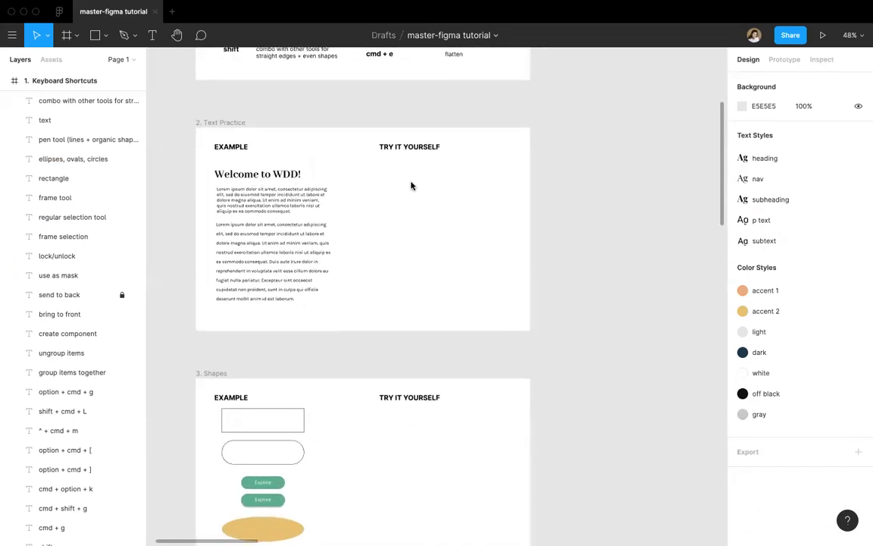
key("t")
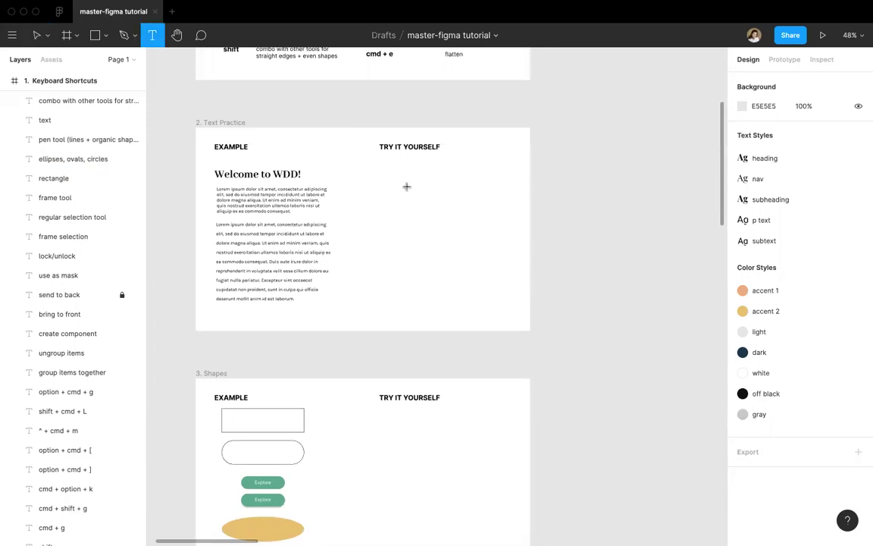
left_click_drag(378, 166, 480, 179)
type("Welcome to W")
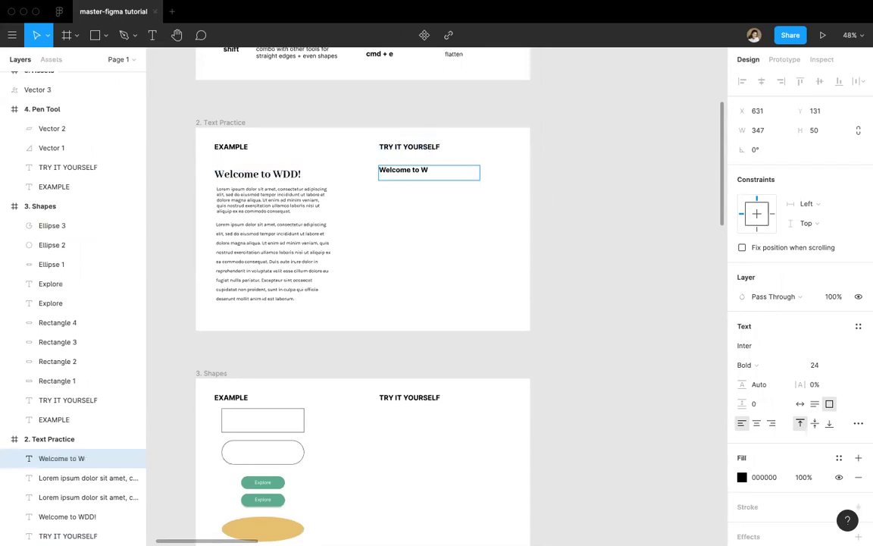
type("DD!")
Step: Highlight all characters of the new Welcome to WDD! text and review its layer, text and fill properties
left_click_drag(443, 170, 382, 175)
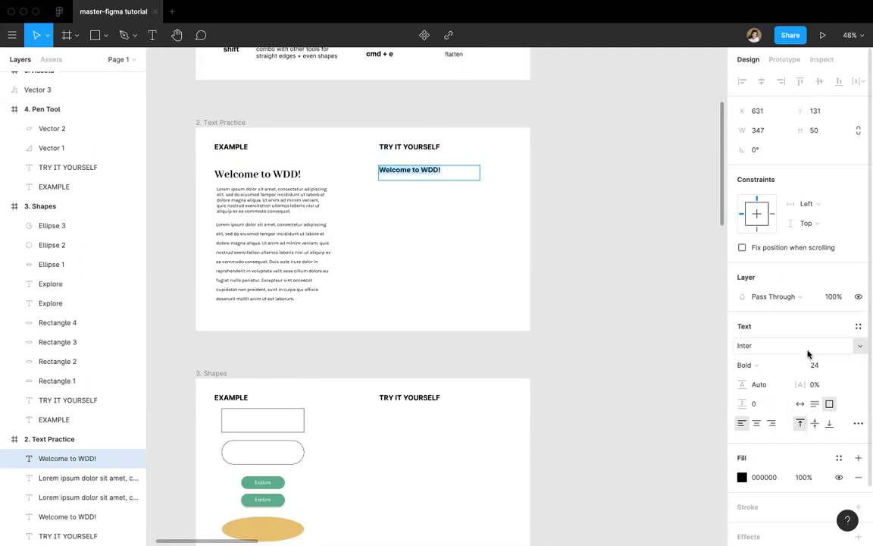
scroll(808, 354, "down", 1)
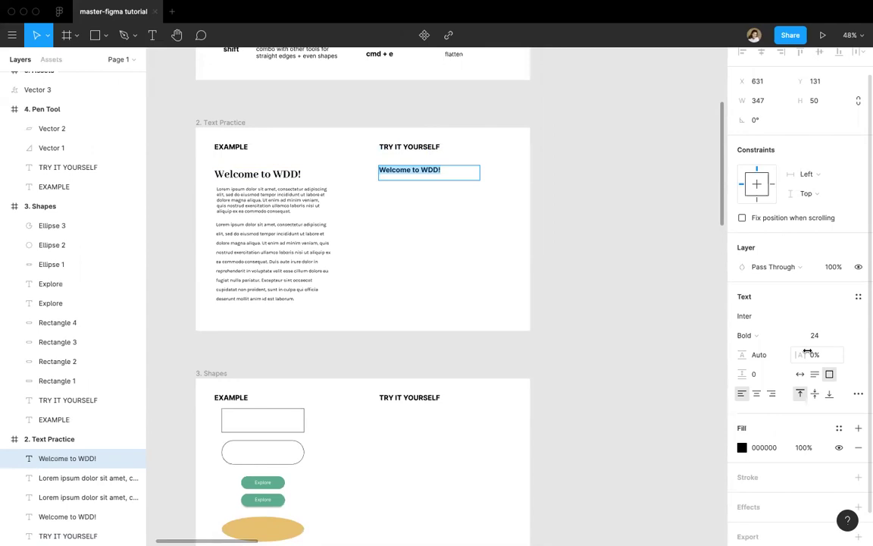
scroll(808, 352, "up", 1)
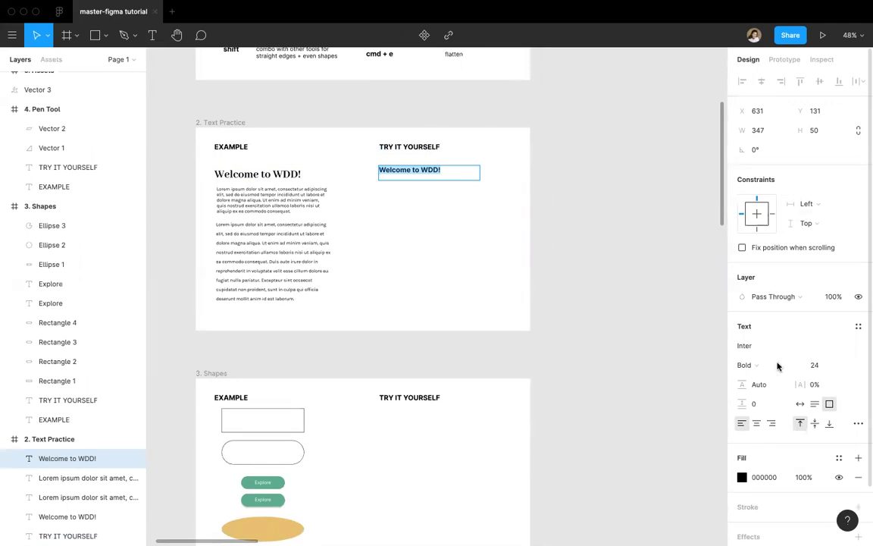
scroll(776, 384, "down", 2)
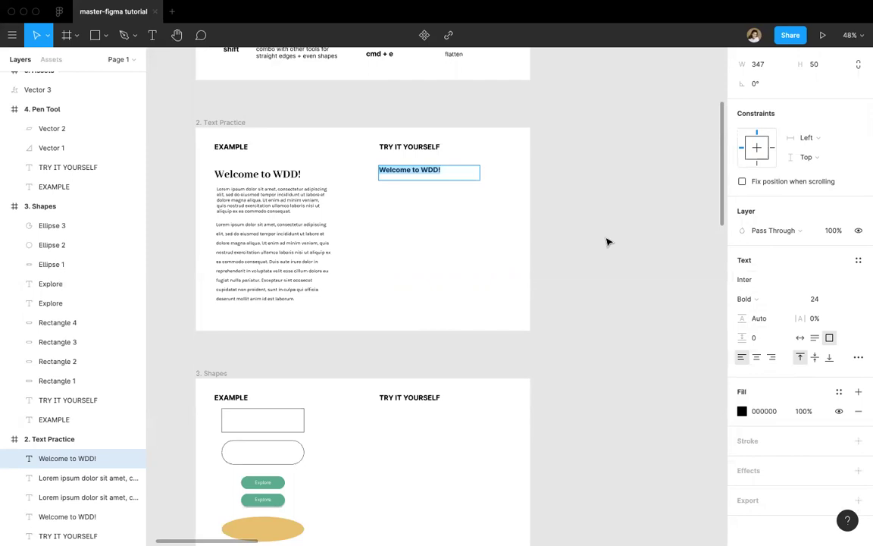
Step: Try the IM FELL English SC and IM FELL Great Primer fonts on the new Welcome to WDD! text
left_click(773, 282)
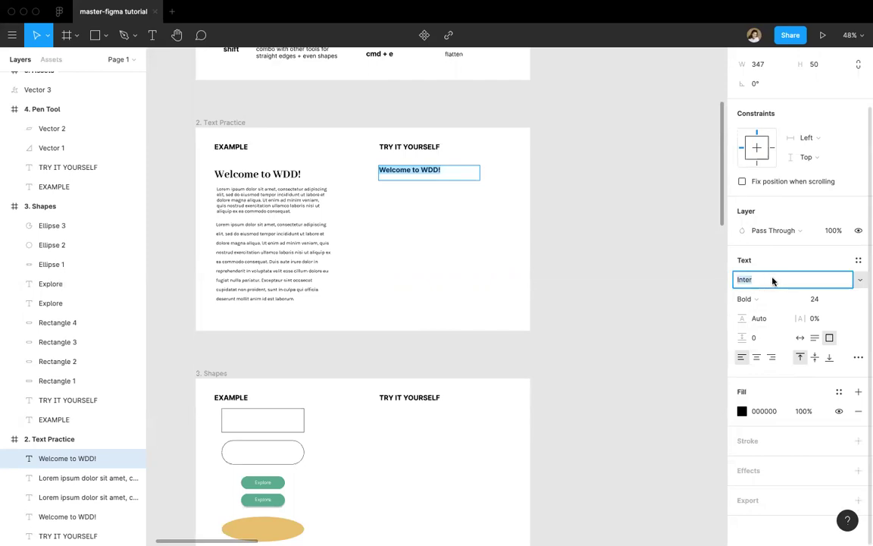
type("Impr")
key("Up")
key("Up")
key("Up")
key("Up")
key("Up")
key("Up")
key("Up")
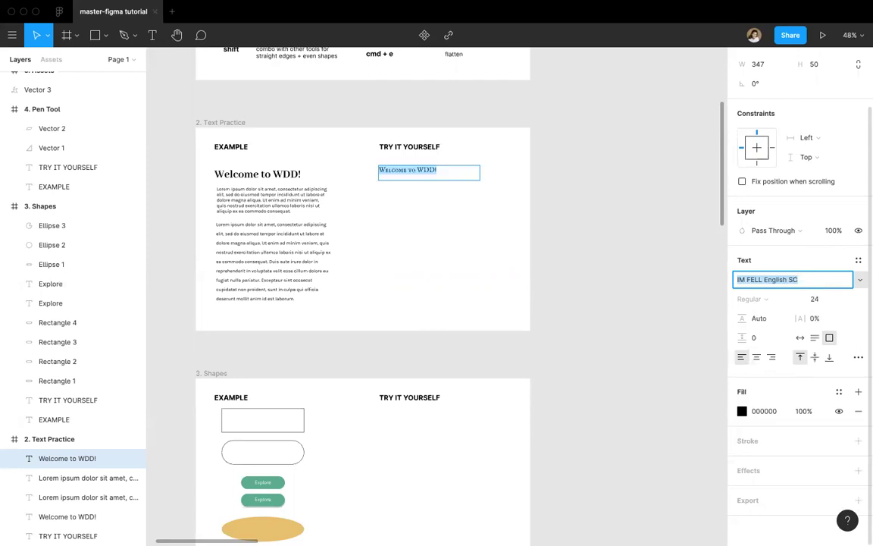
left_click(859, 279)
left_click(781, 323)
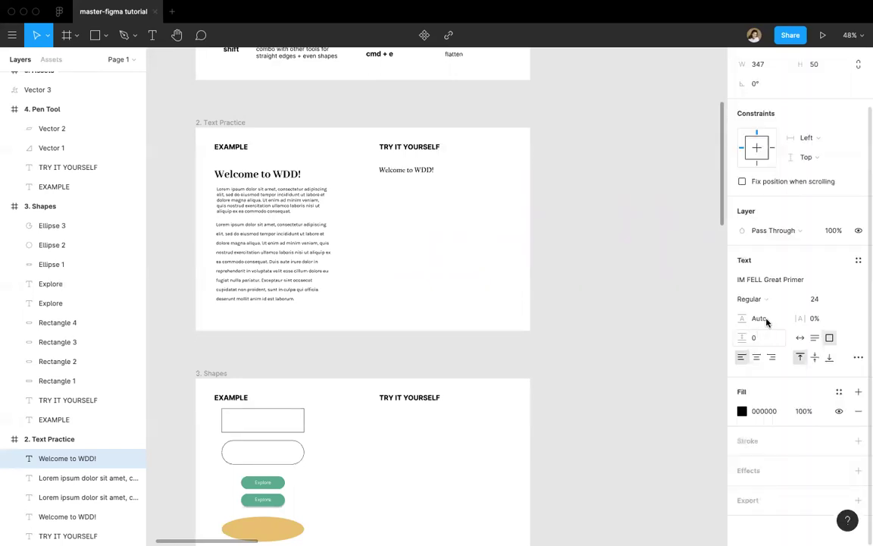
Step: Set the font of the new Welcome to WDD! text to Abhaya Libre
left_click(788, 280)
type("Abhaya Libre")
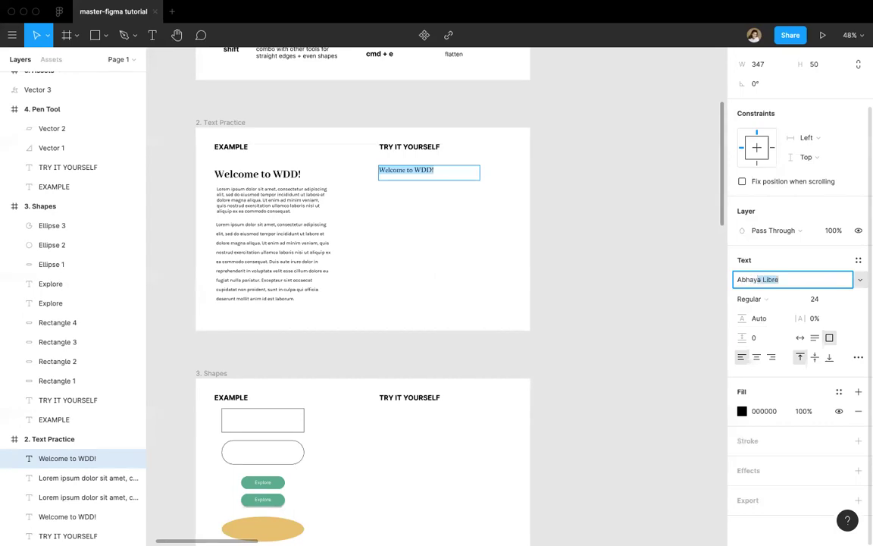
key("Return")
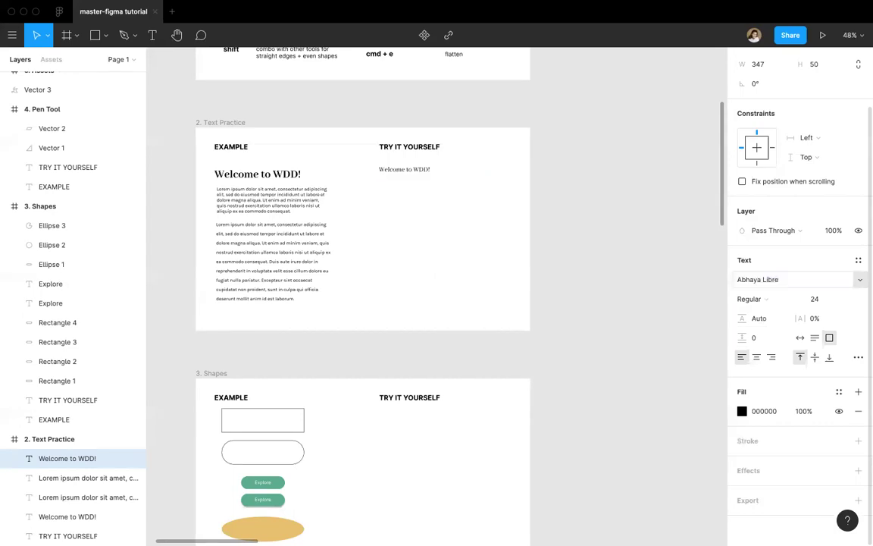
Step: Set the new Welcome to WDD! heading in the TRY IT YOURSELF area to Bold with a font size of 35
left_click(750, 298)
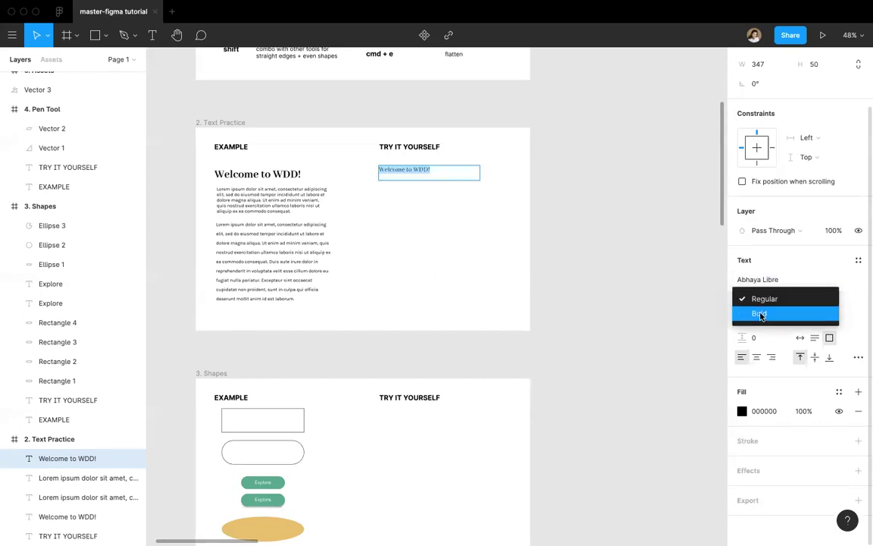
left_click(761, 315)
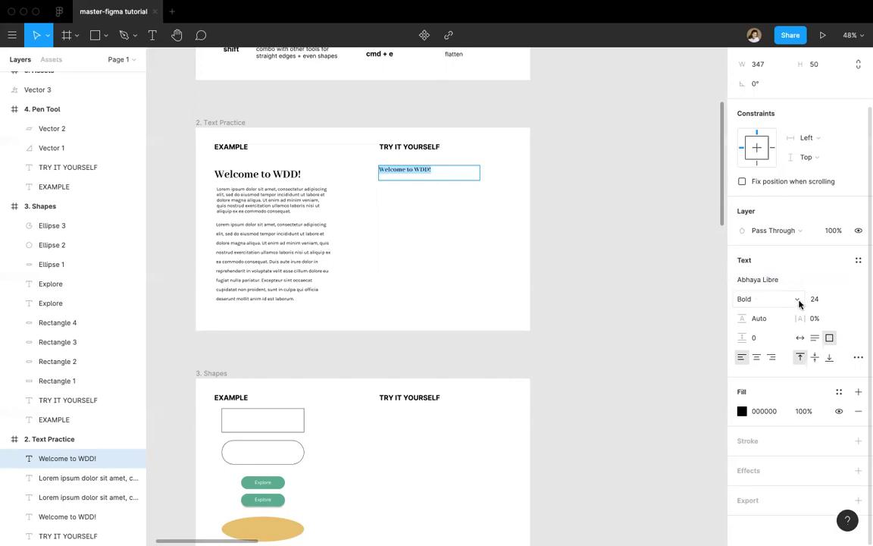
left_click(819, 300)
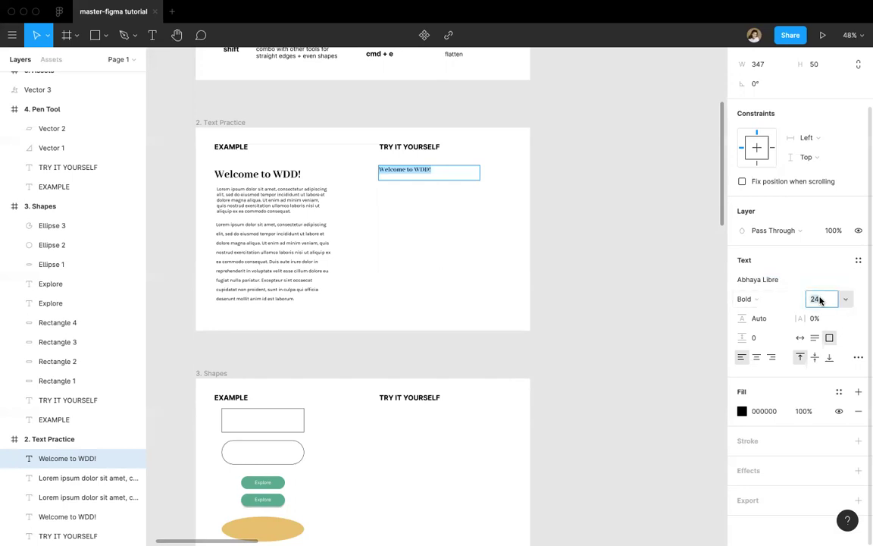
key("Up")
type("35")
key("Return")
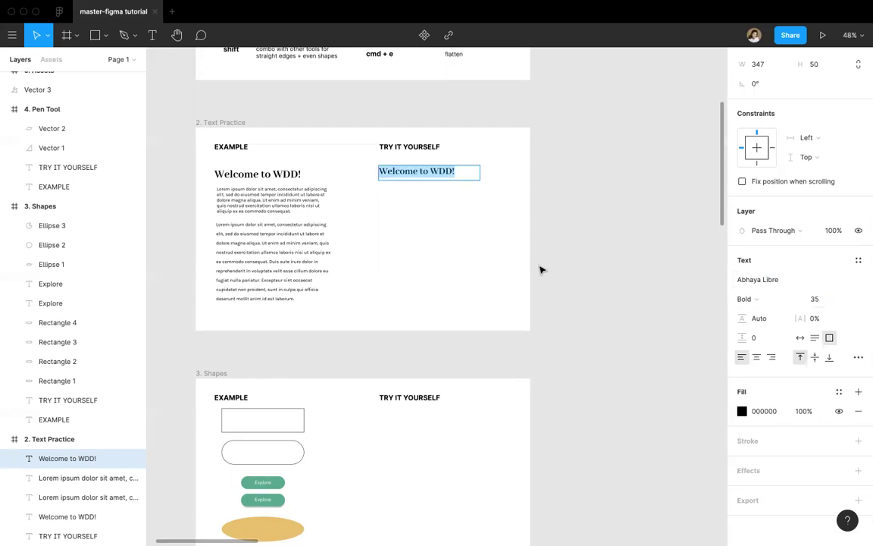
key("Escape")
key("Escape")
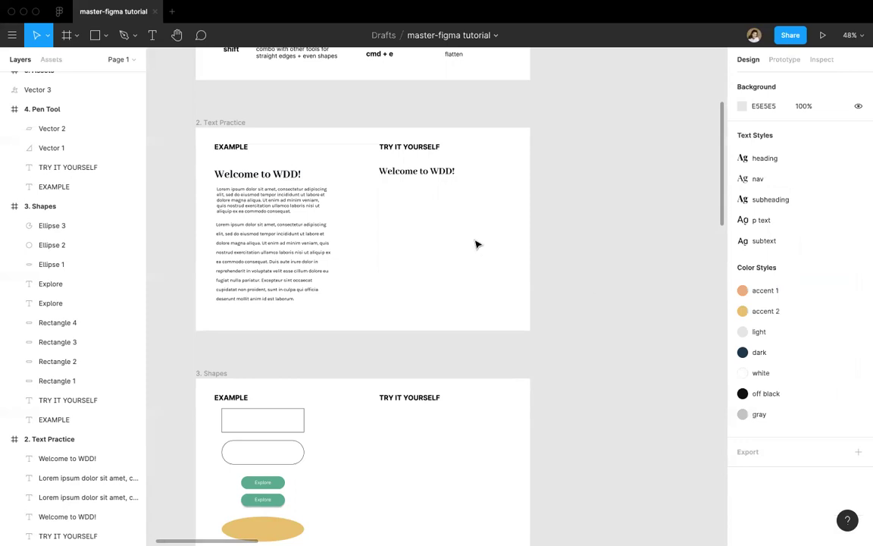
Step: Duplicate the first Lorem ipsum paragraph from the EXAMPLE area and place the copy beneath the new heading under TRY IT YOURSELF
left_click(289, 199)
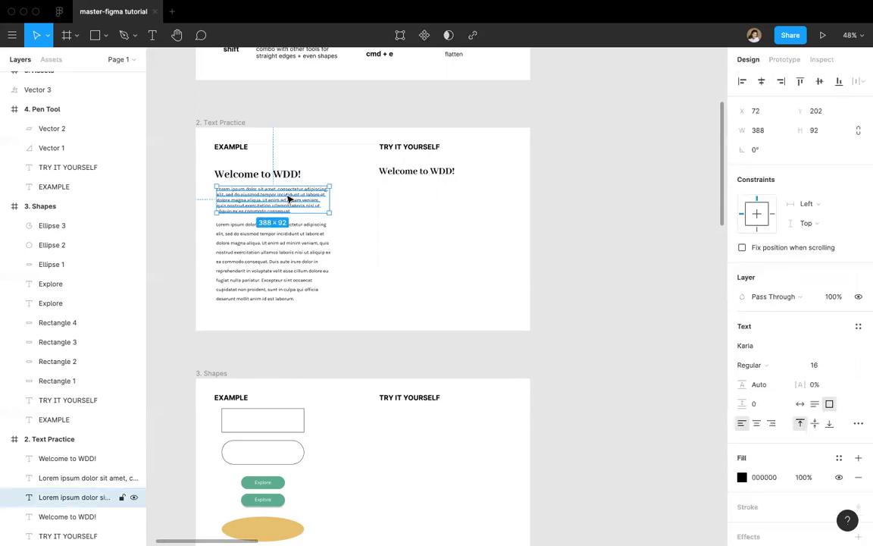
key("super+v")
left_click_drag(288, 198, 463, 194)
left_click(415, 288)
left_click(438, 197)
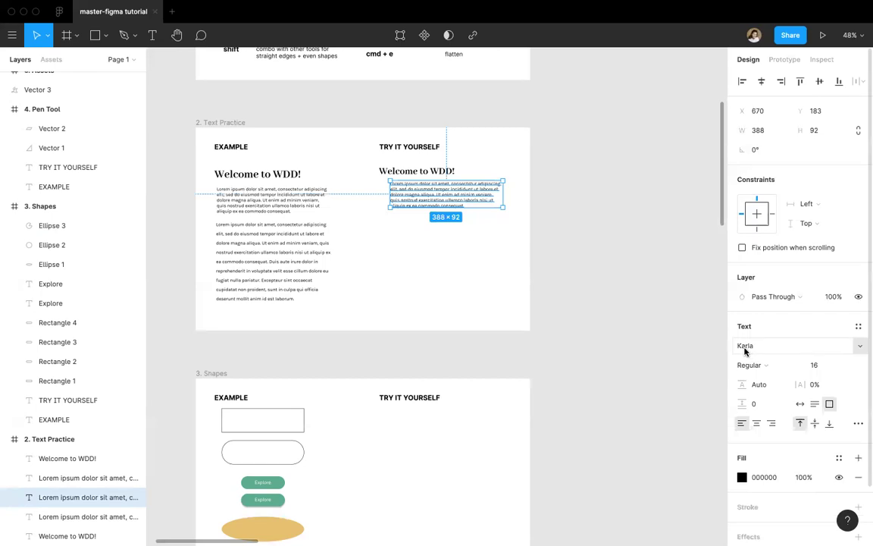
Step: Try the center, right, middle and bottom text alignments on the copied paragraph, returning to left and top alignment
left_click(757, 423)
left_click(771, 423)
left_click(756, 423)
left_click(742, 423)
left_click(815, 423)
left_click(829, 424)
left_click(801, 423)
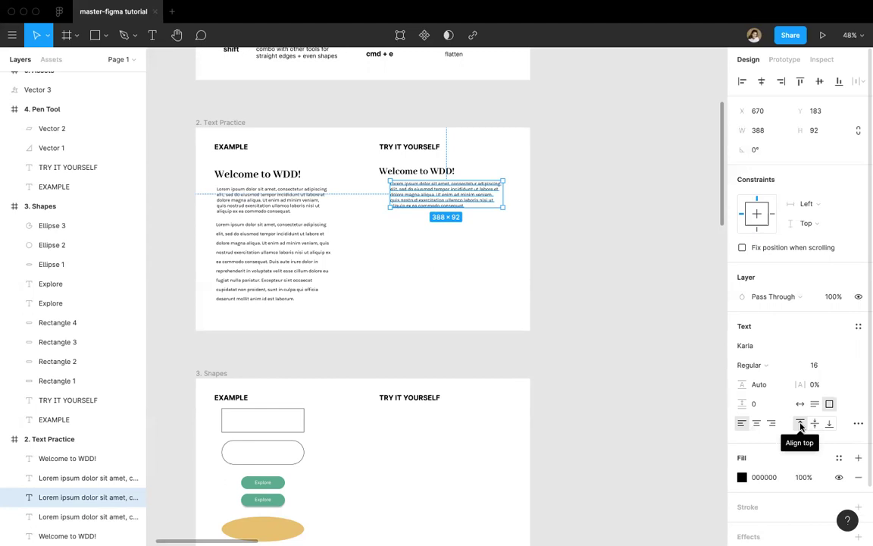
Step: Set the line height of the copied Lorem ipsum paragraph to 200%
left_click(769, 390)
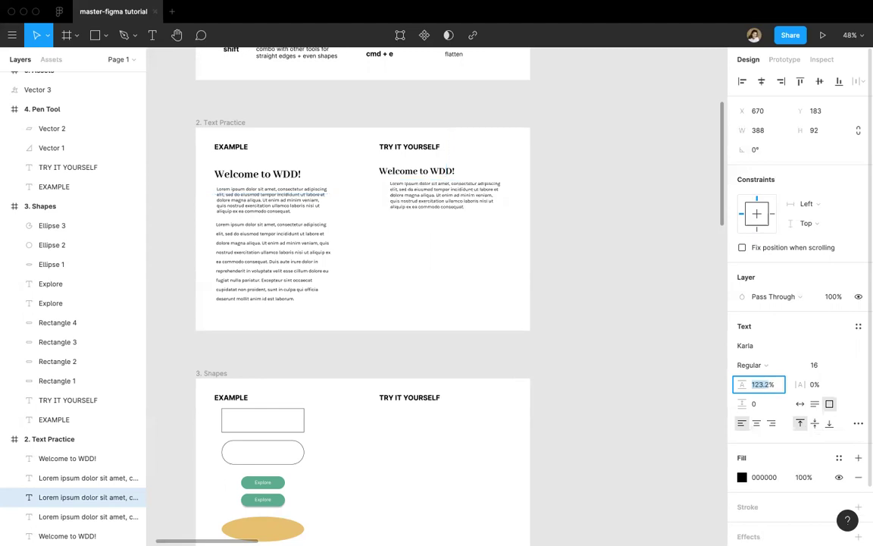
key("Up")
key("Up")
key("Up")
key("Up")
key("Up")
key("Up")
key("Up")
key("Up")
key("Up")
key("Up")
key("Up")
key("Up")
key("Up")
key("Up")
key("Up")
key("Up")
key("Up")
key("Up")
key("Up")
key("Up")
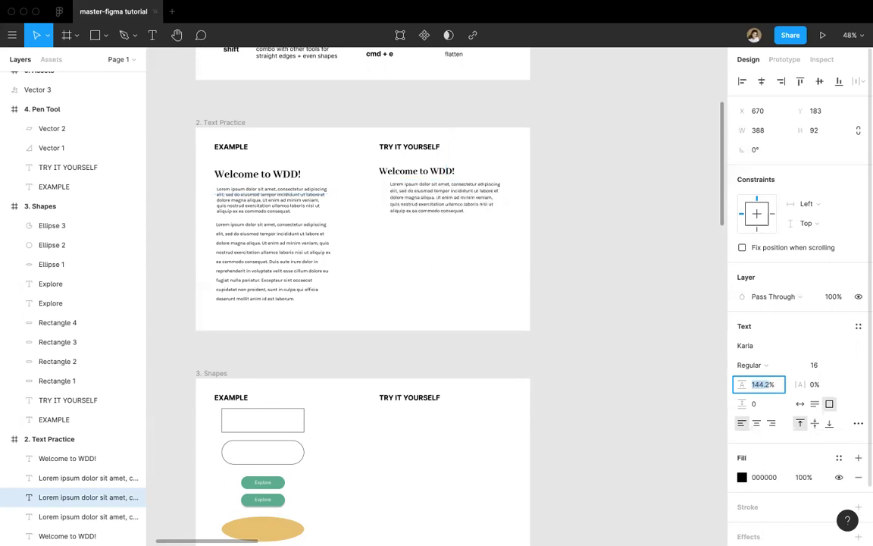
key("Up")
type("200")
key("Return")
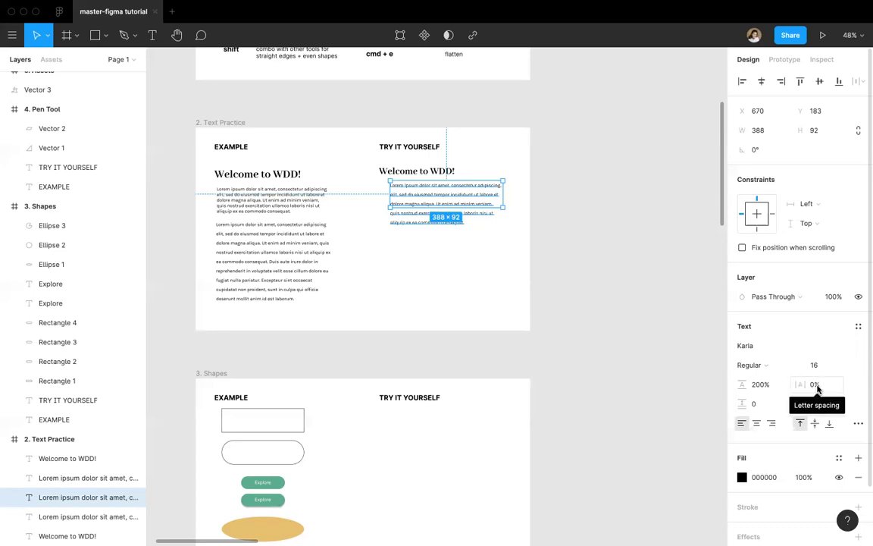
Step: Try a letter spacing of 100% on the copied paragraph, then set it back to 0%
left_click(817, 387)
type("100")
key("Return")
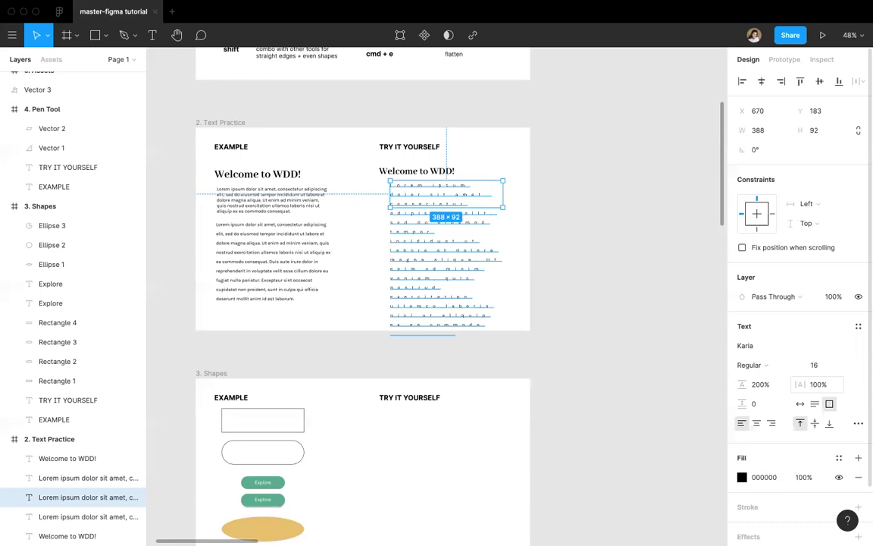
left_click(815, 384)
type("0")
key("Return")
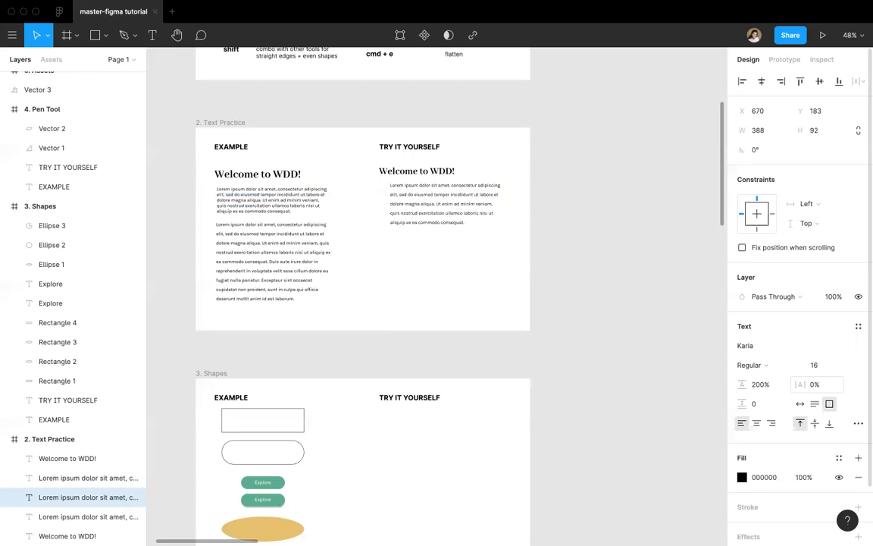
left_click(651, 403)
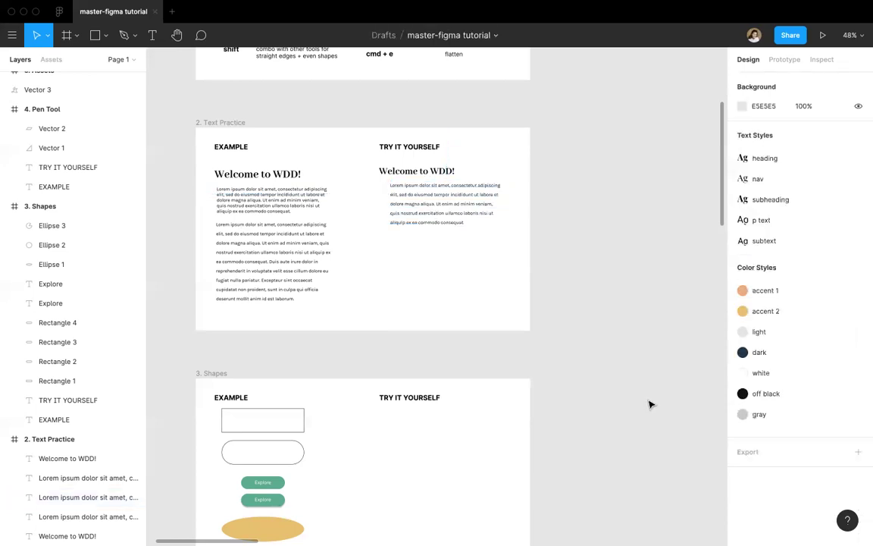
Step: Try aligning the new heading and copied paragraph by their horizontal centers, then by their left edges
left_click(400, 181)
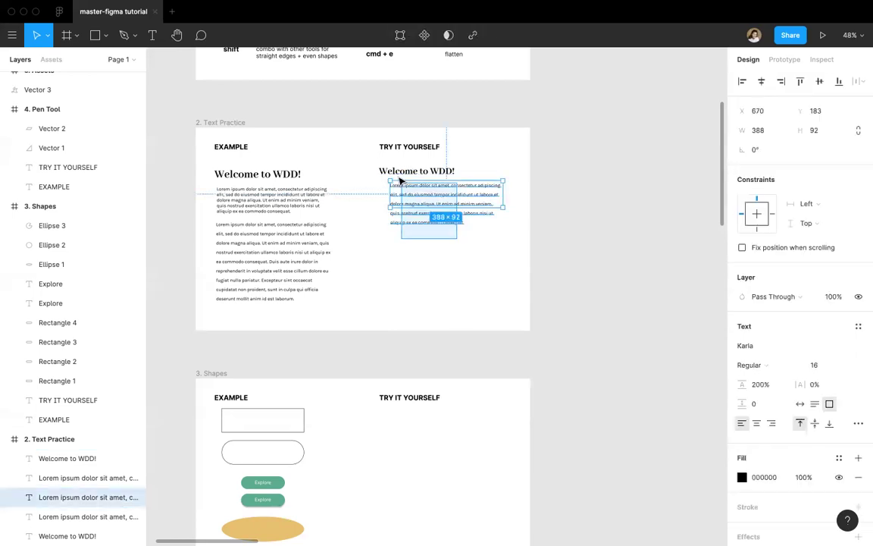
left_click(396, 171, "shift")
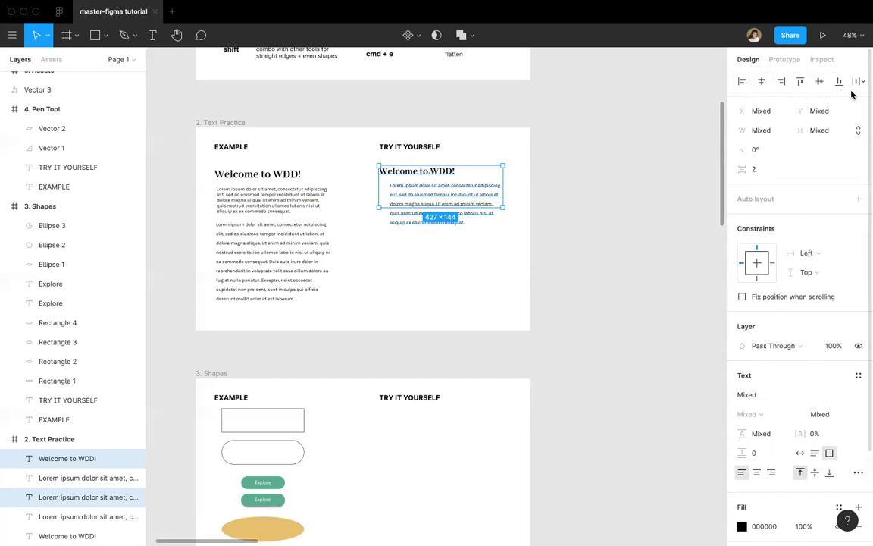
left_click(762, 82)
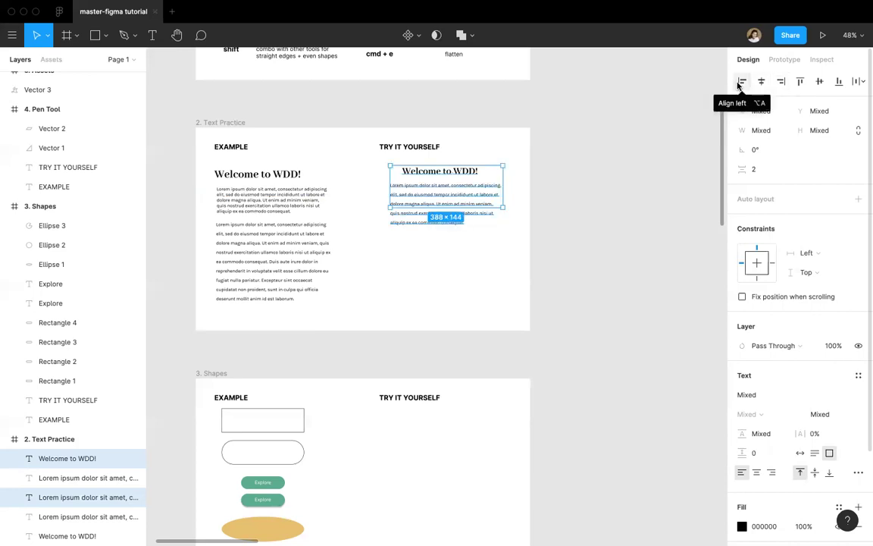
left_click(741, 82)
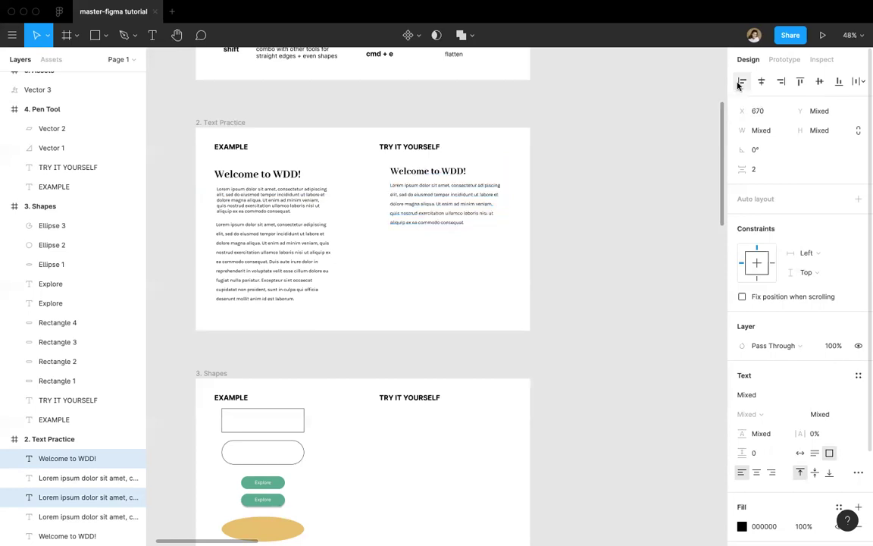
left_click(457, 236)
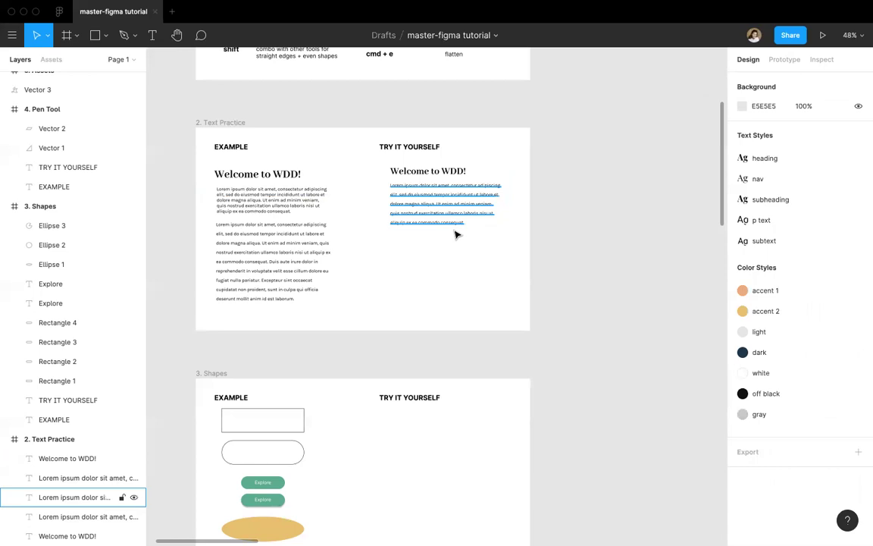
Step: Undo the alignments made to the new heading and the copied paragraph
left_click(410, 205)
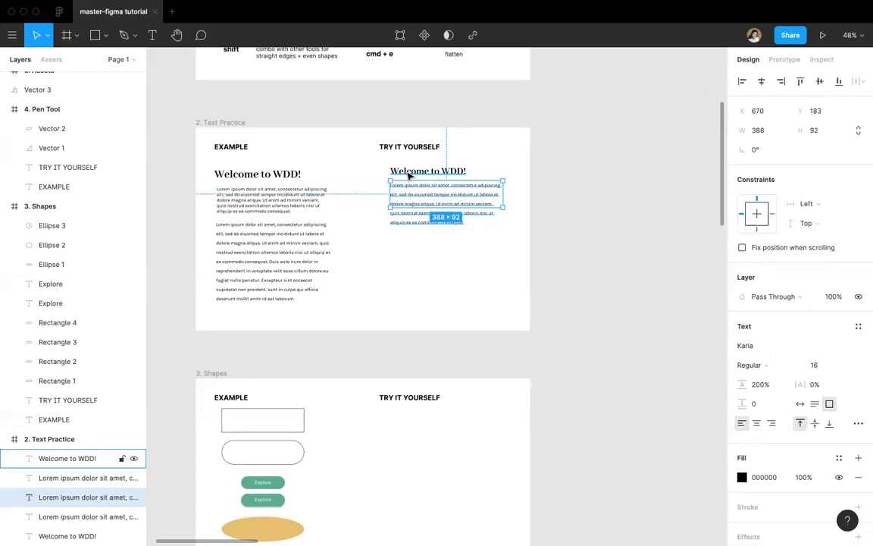
left_click(408, 172)
key("super+z")
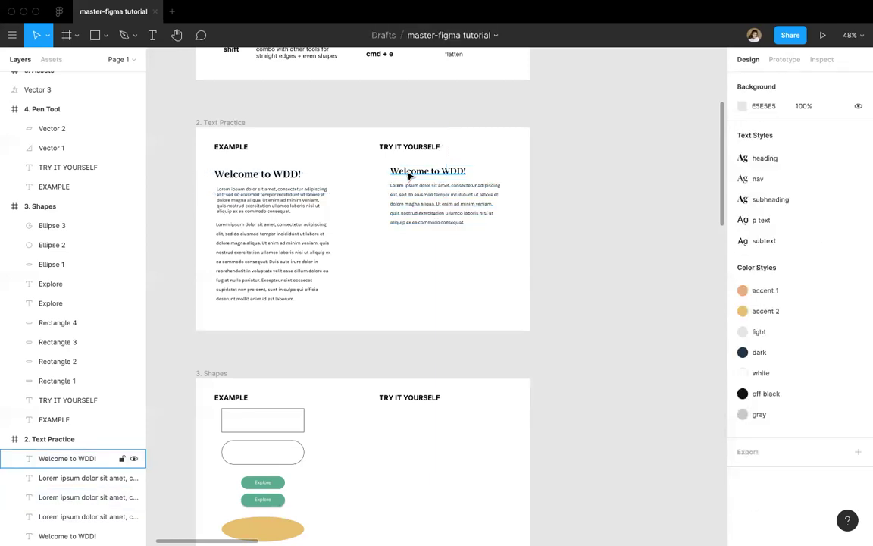
Step: Align the copied paragraph and the Welcome to WDD! heading under TRY IT YOURSELF along their left edges
left_click(408, 172, "shift")
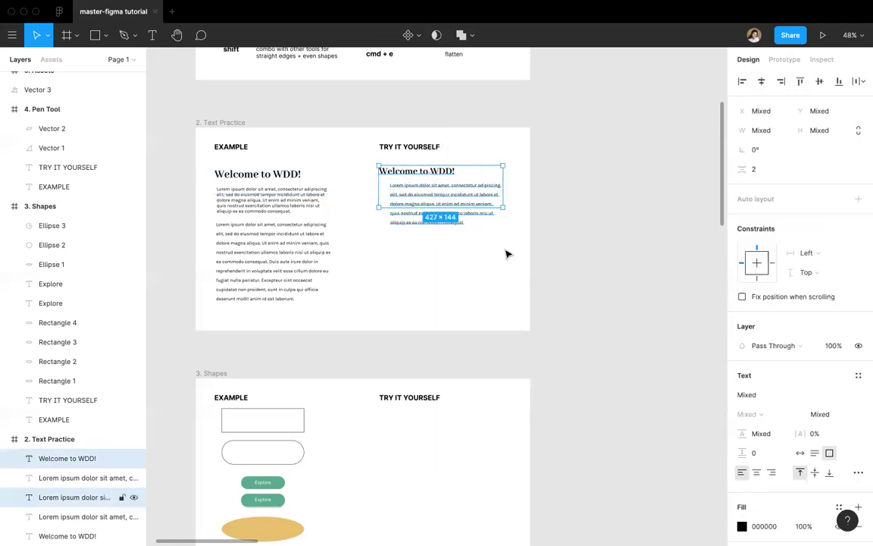
left_click(742, 83)
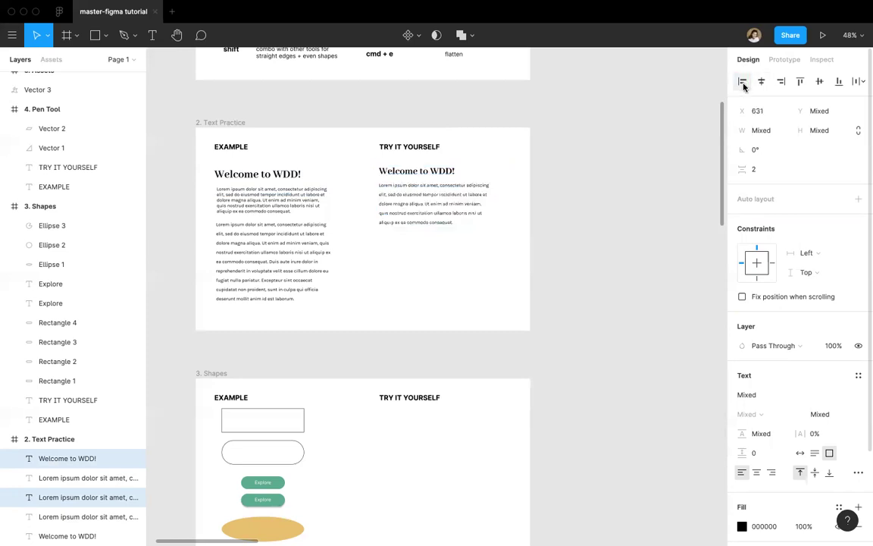
left_click(571, 293)
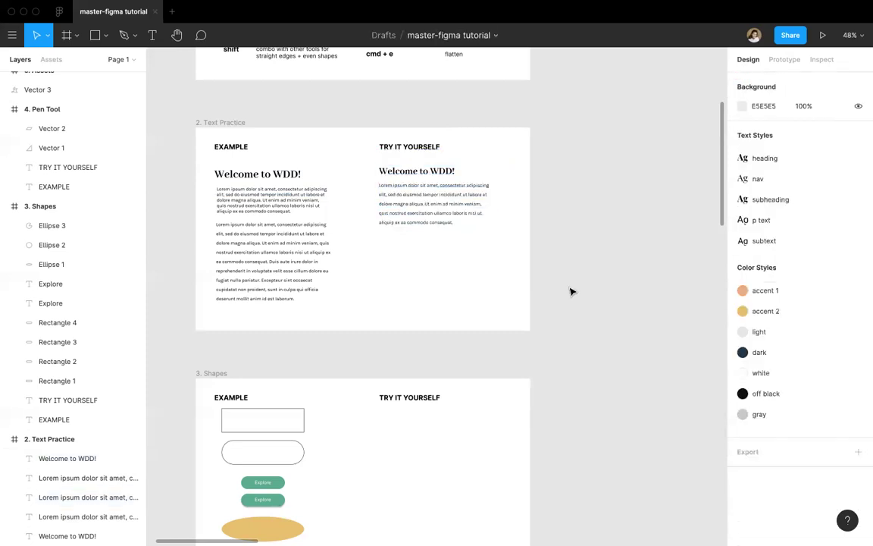
Step: Draw a rectangle about 355 × 106 under TRY IT YOURSELF in the Shapes frame
scroll(571, 293, "down", 5)
scroll(573, 292, "down", 3)
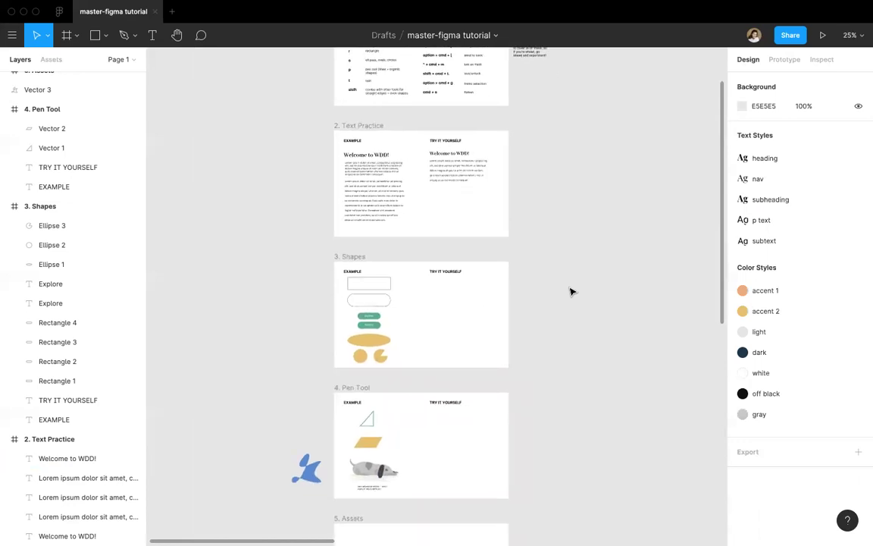
scroll(571, 293, "down", 3)
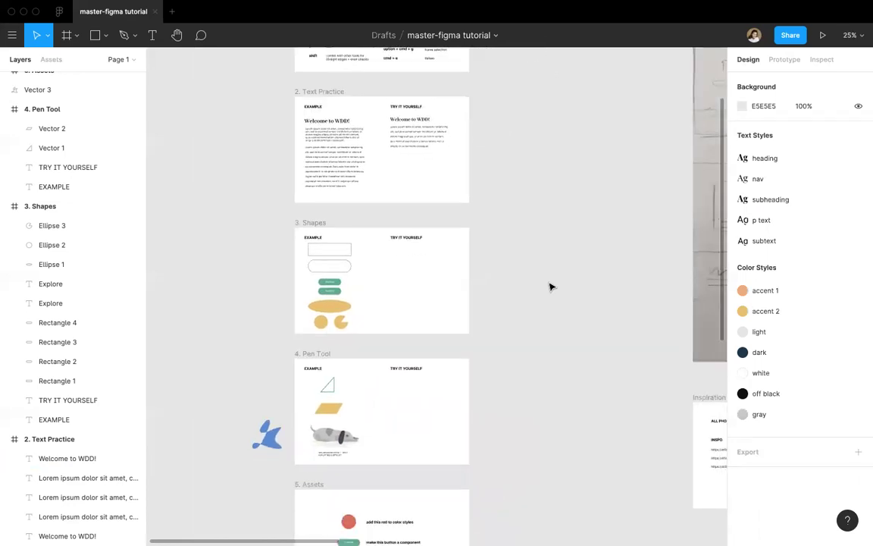
scroll(450, 259, "up", 5)
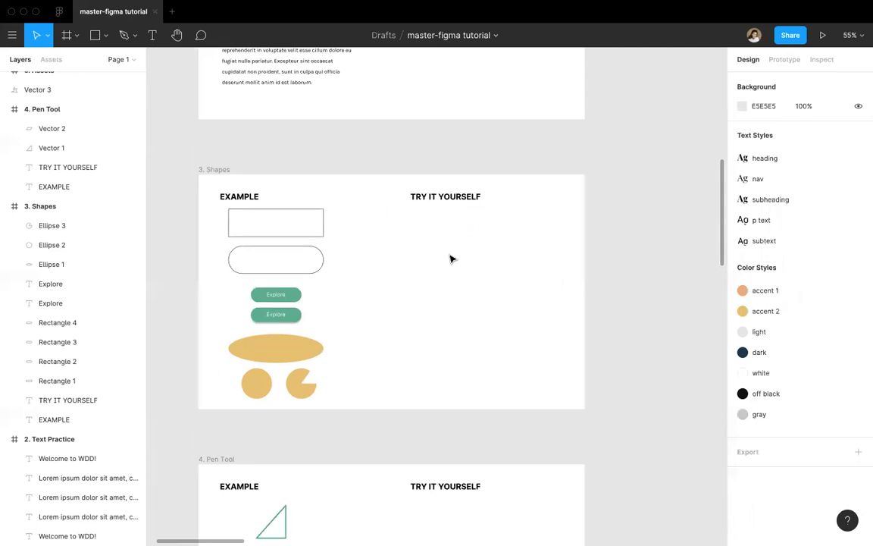
scroll(450, 260, "up", 3)
scroll(450, 259, "down", 2)
key("r")
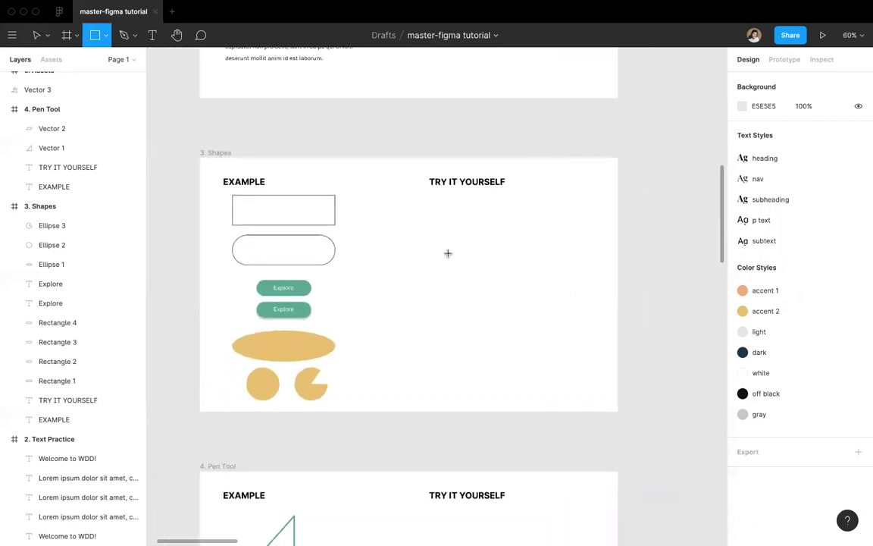
left_click_drag(427, 192, 556, 230)
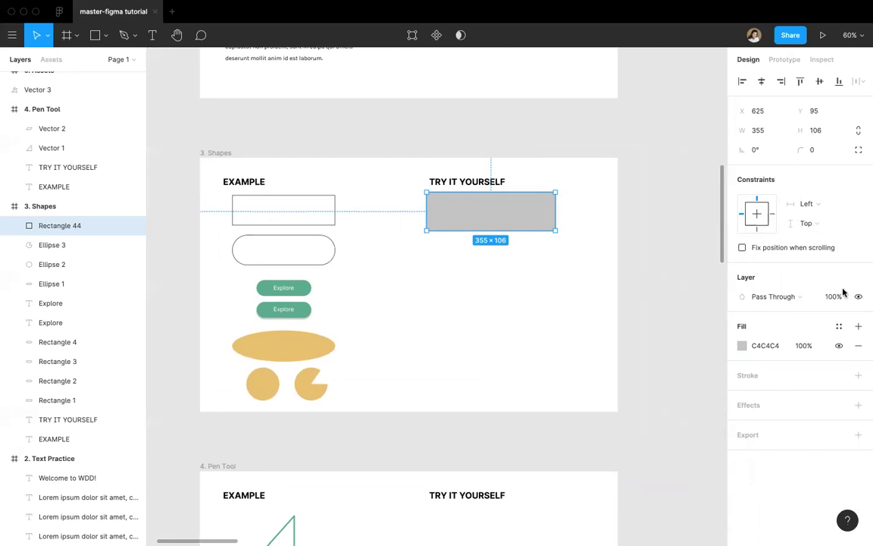
Step: Remove the new rectangle's fill and add a black 000000 inside stroke with a width of 1
left_click(857, 354)
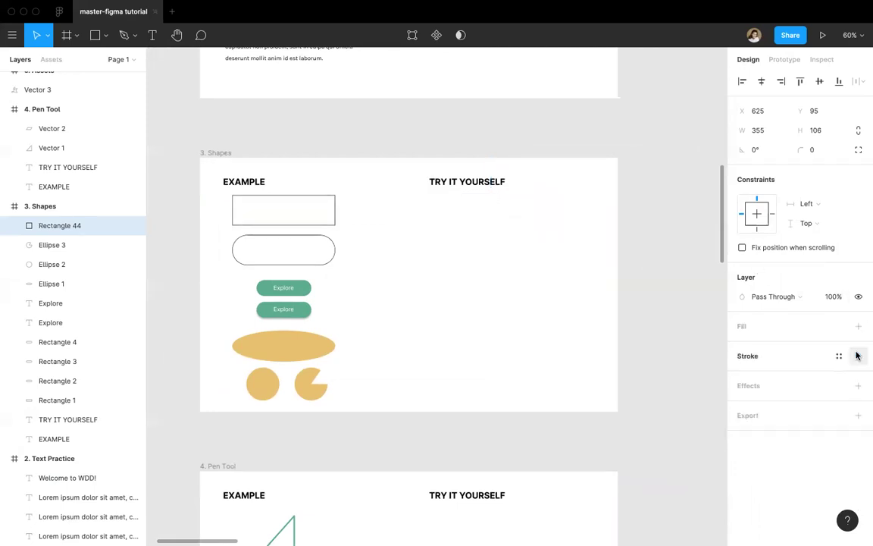
left_click(857, 355)
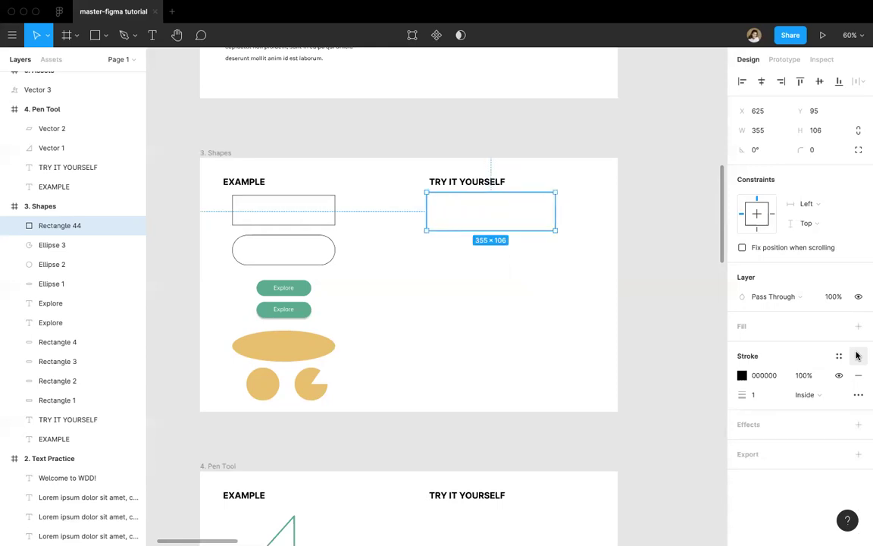
left_click(601, 338)
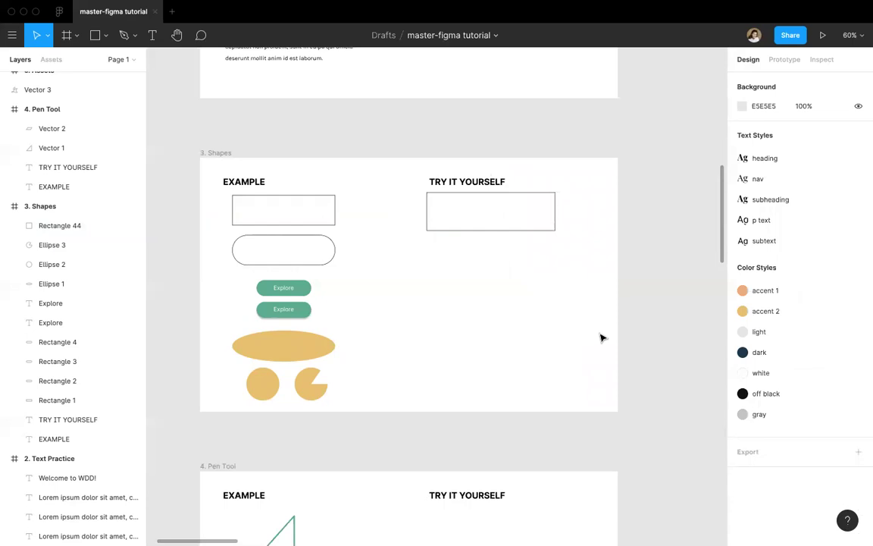
Step: Review the advanced stroke settings of the new outlined rectangle, leaving them as they are
left_click(504, 230)
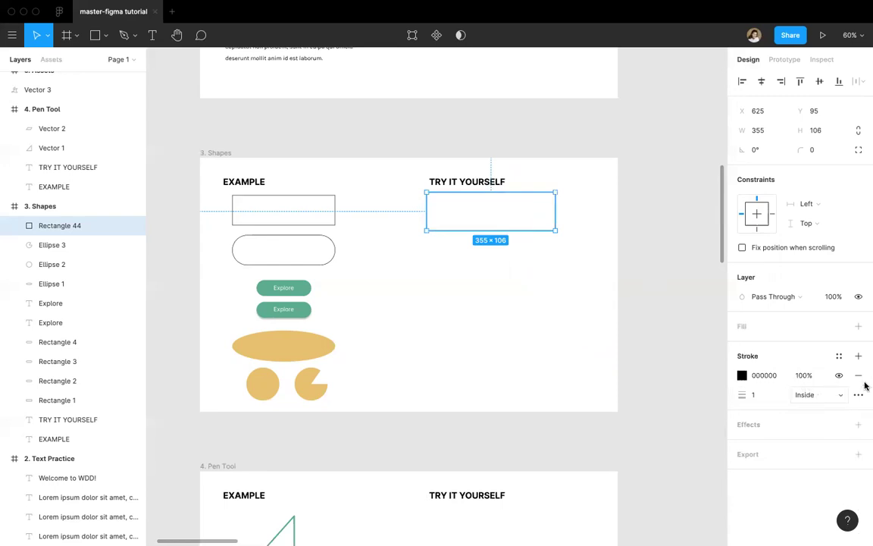
left_click(853, 395)
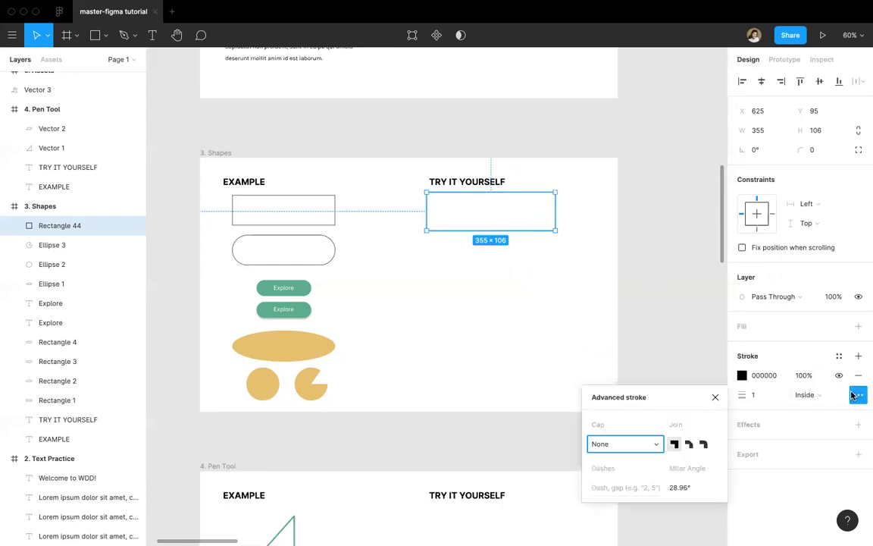
left_click(717, 397)
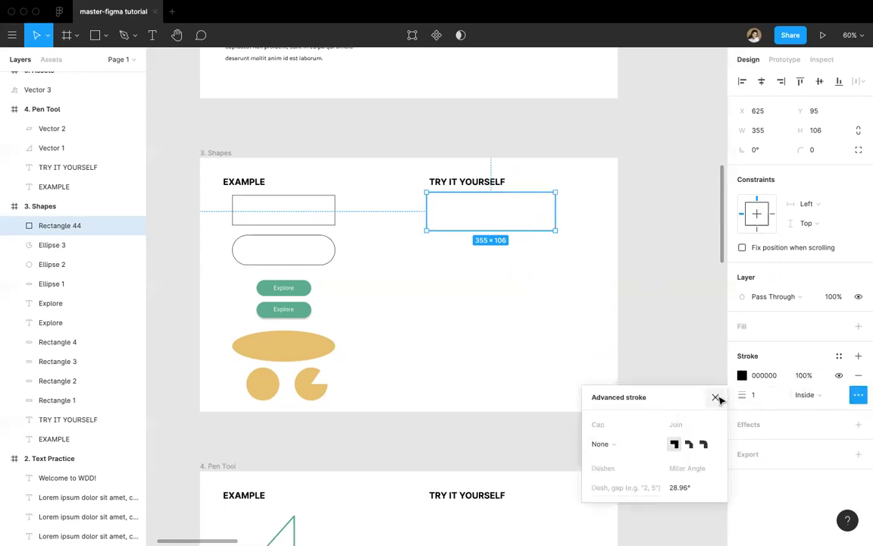
Step: Try the Outside stroke position on the outlined rectangle under TRY IT YOURSELF, and settle on Center
left_click(716, 397)
left_click(773, 398)
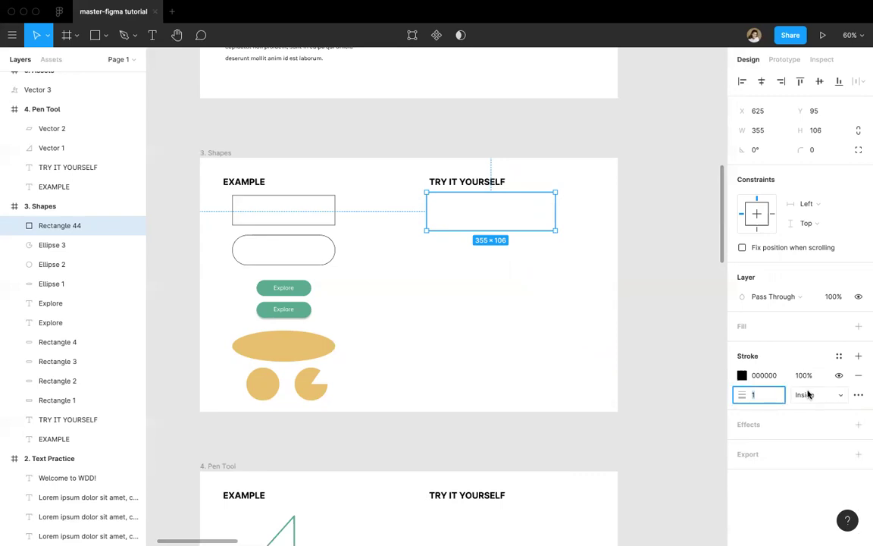
left_click(806, 394)
left_click(810, 410)
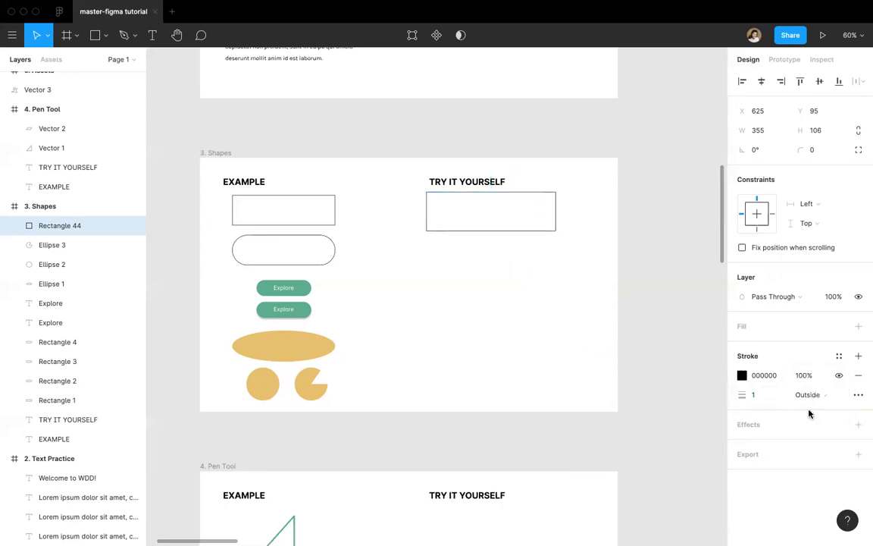
left_click(808, 395)
left_click(808, 365)
left_click(659, 379)
Step: Duplicate the outlined rectangle and place the copy directly below it, left edges aligned, at Y 231
left_click(521, 230)
key("ctrl+v")
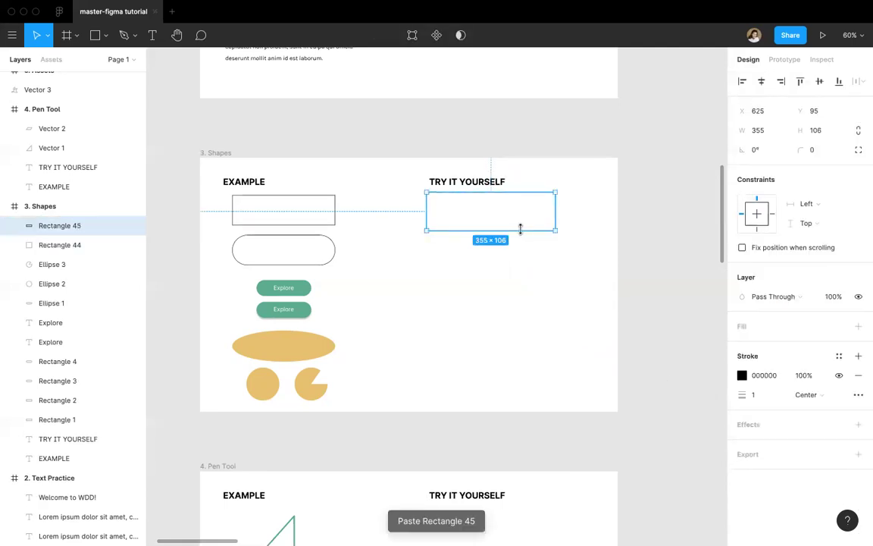
left_click_drag(512, 219, 511, 265)
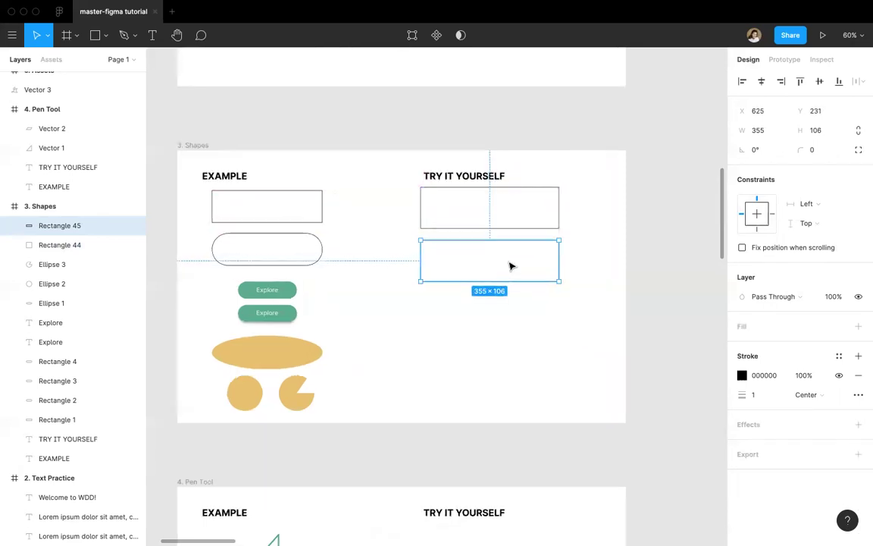
Step: Fully round the corners of the lower outlined rectangle to a radius of 53
scroll(511, 265, "up", 5)
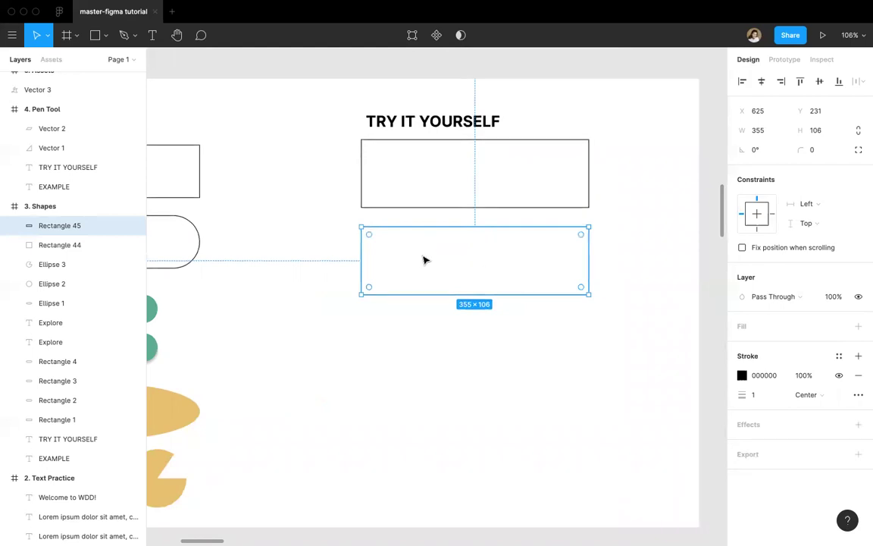
mouse_move(370, 238)
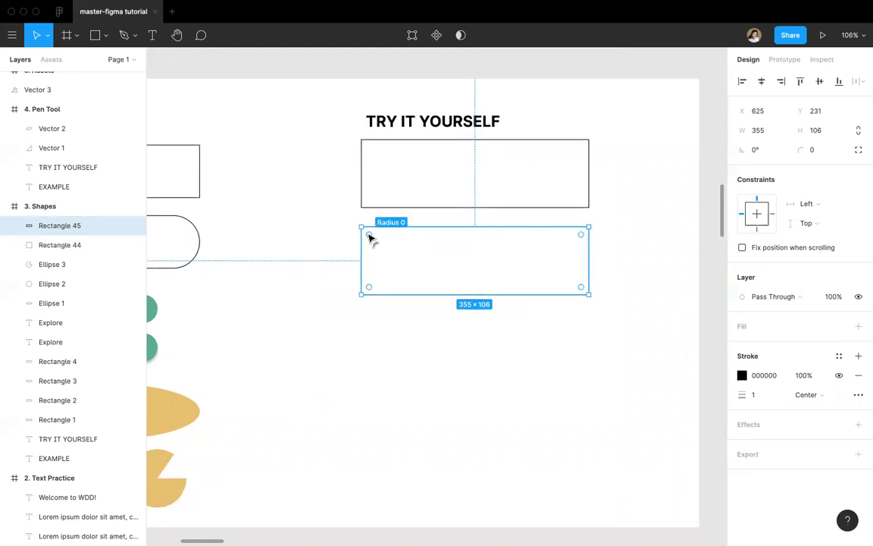
left_click_drag(371, 238, 434, 279)
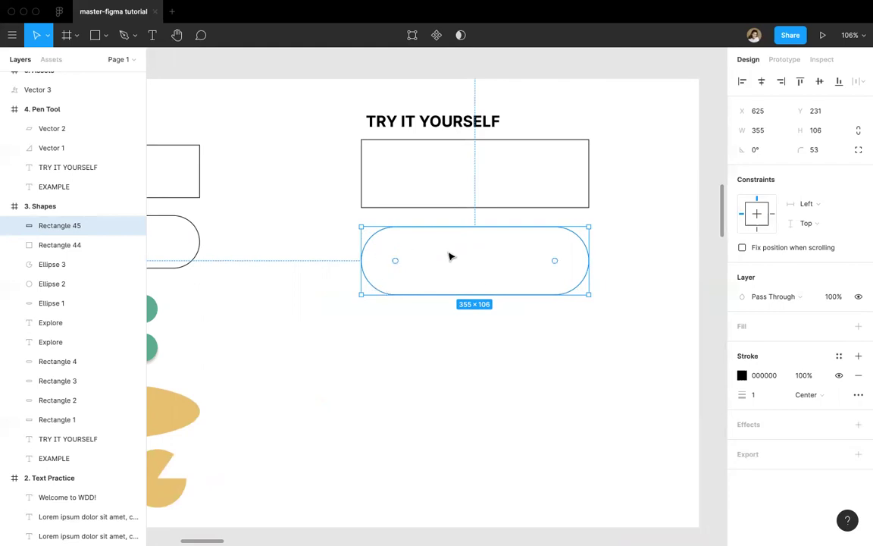
left_click(395, 315)
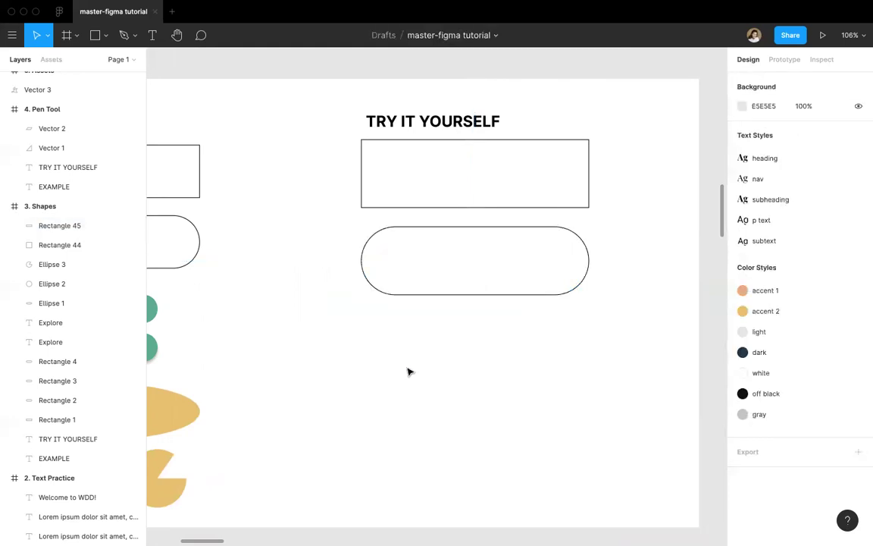
Step: Draw a rectangle about 168 × 54 below the rounded outline and fully round its corners to a radius of 27
scroll(407, 369, "down", 5)
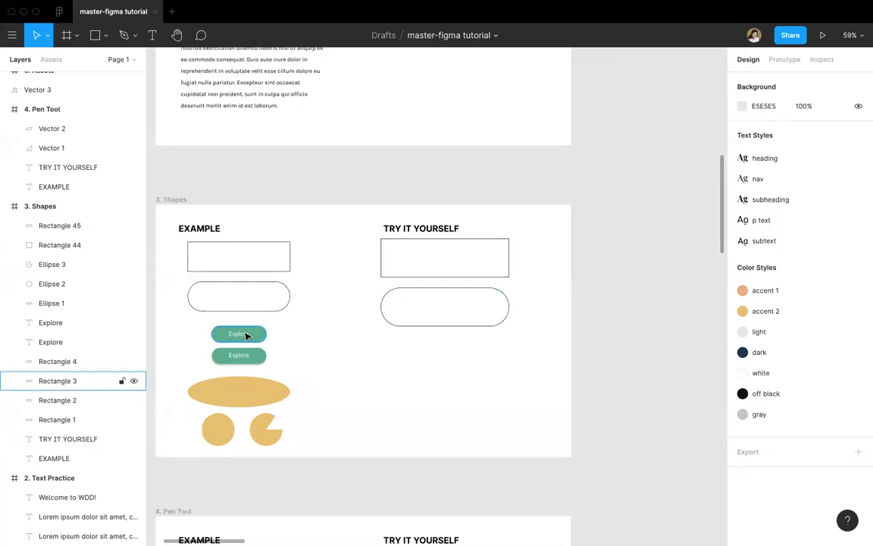
scroll(422, 341, "up", 5)
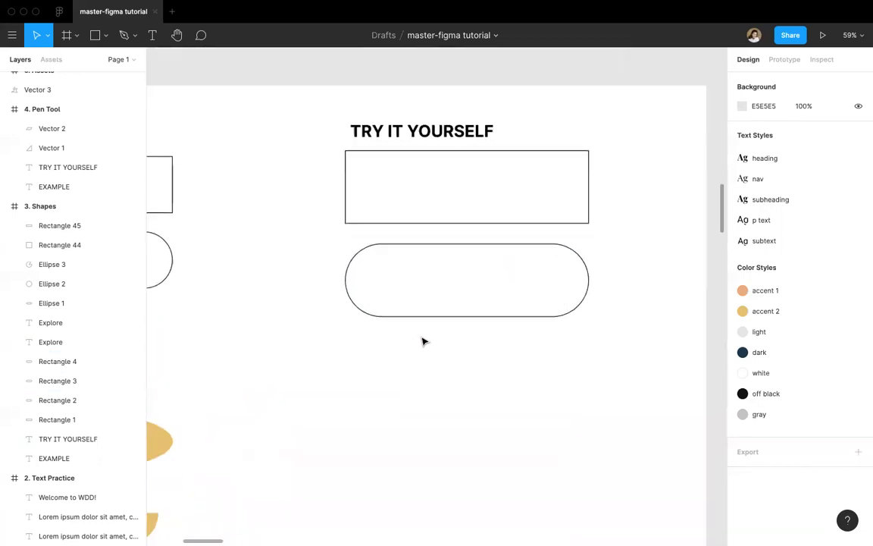
scroll(422, 341, "up", 1)
key("r")
left_click_drag(344, 286, 459, 324)
scroll(386, 302, "up", 5)
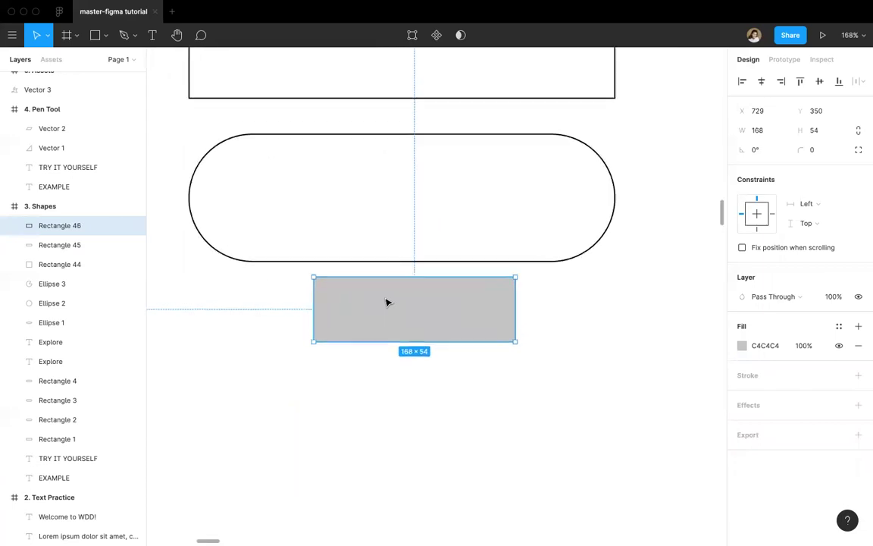
left_click_drag(282, 275, 392, 316)
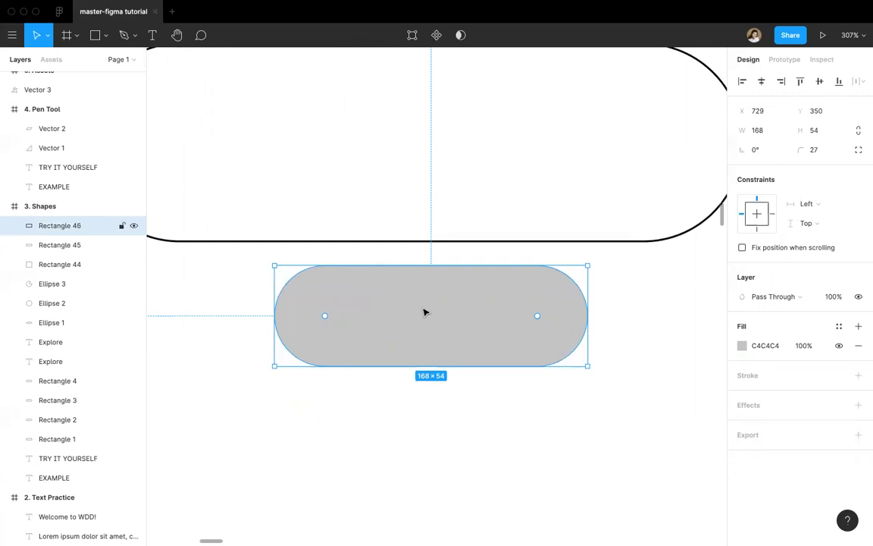
Step: Fill the small rounded rectangle with solid green 5DAD90, sampled from the example's Explore button with the eyedropper
left_click(742, 346)
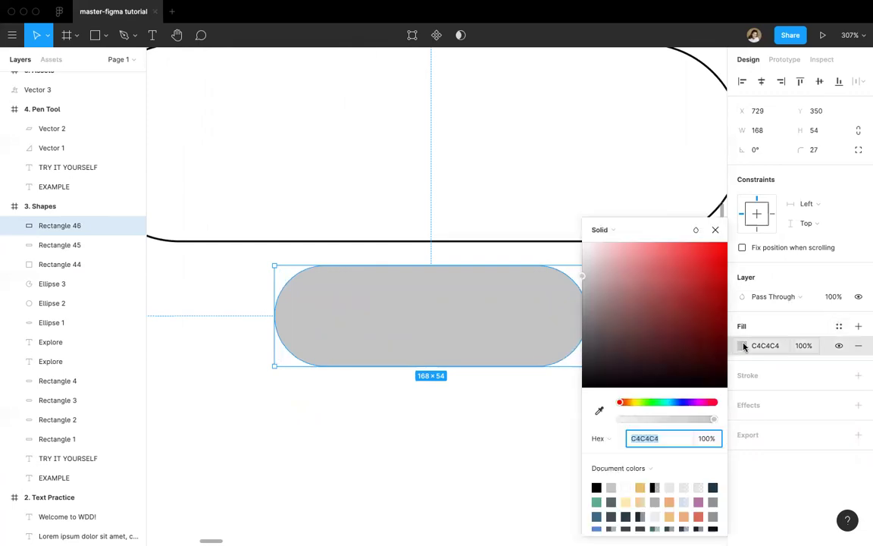
scroll(262, 345, "down", 5)
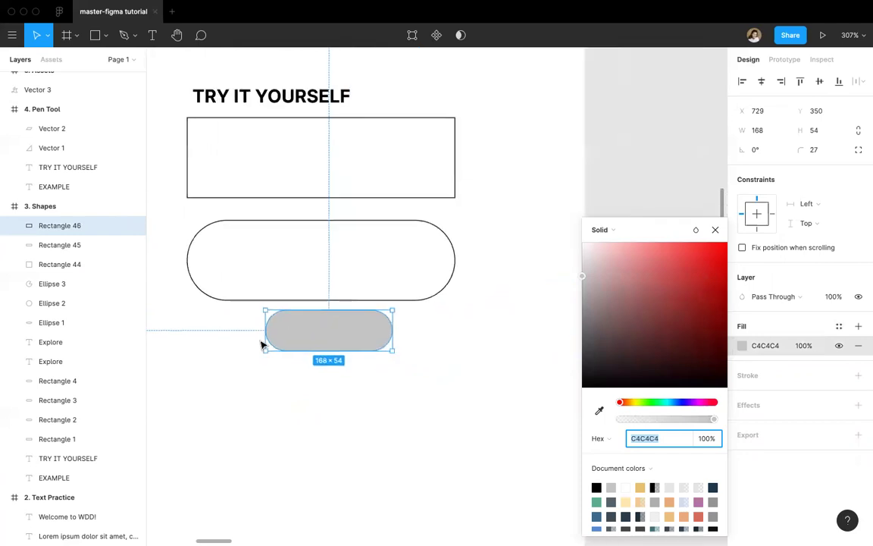
scroll(262, 345, "left", 4)
scroll(262, 344, "left", 3)
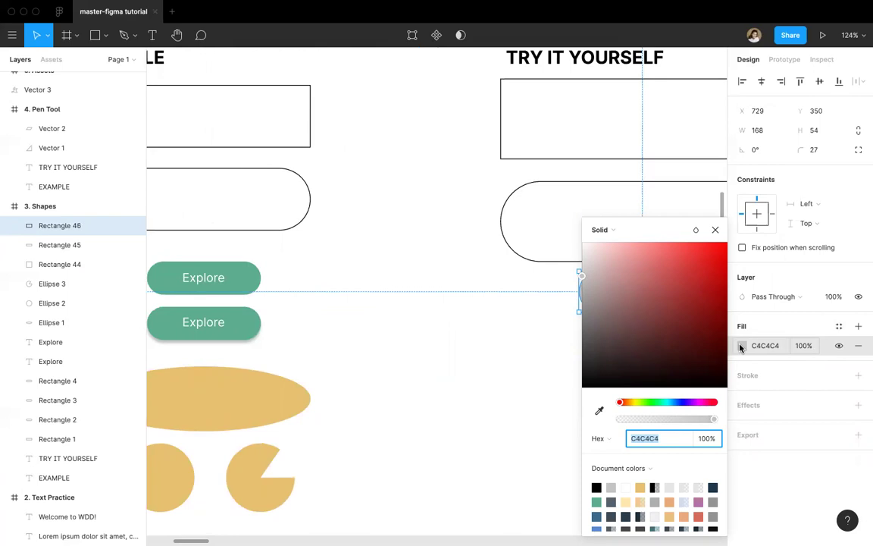
left_click(599, 229)
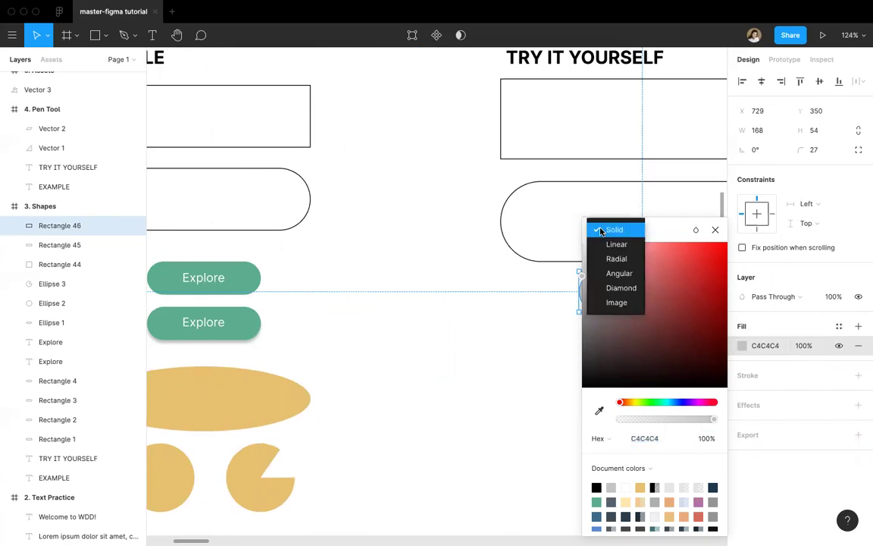
left_click(659, 236)
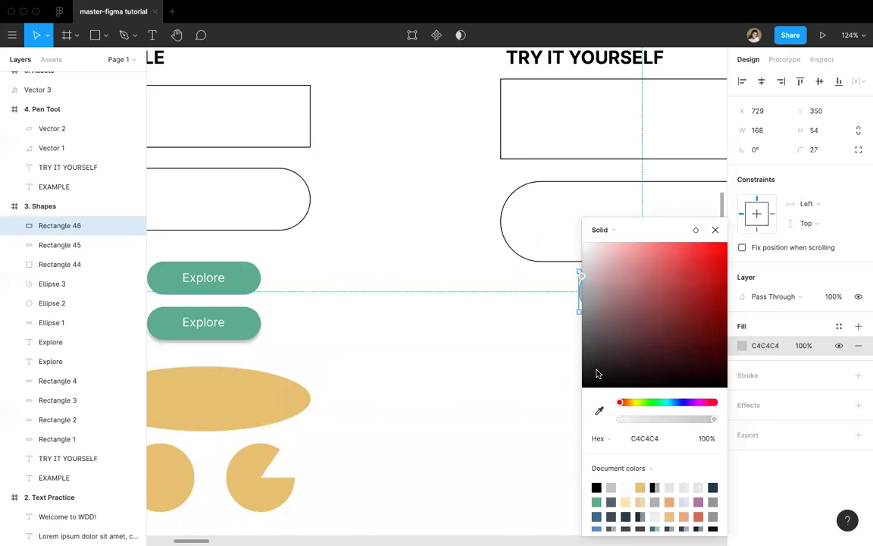
left_click(599, 411)
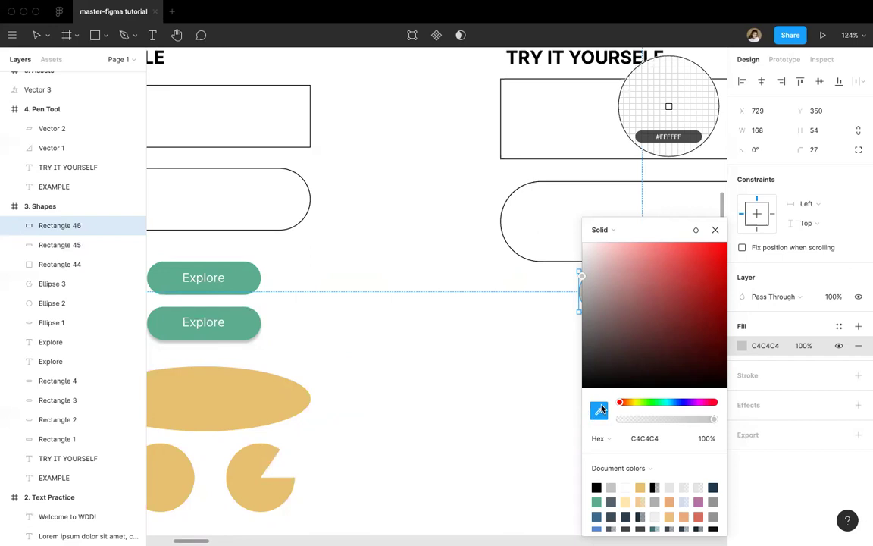
left_click(239, 273)
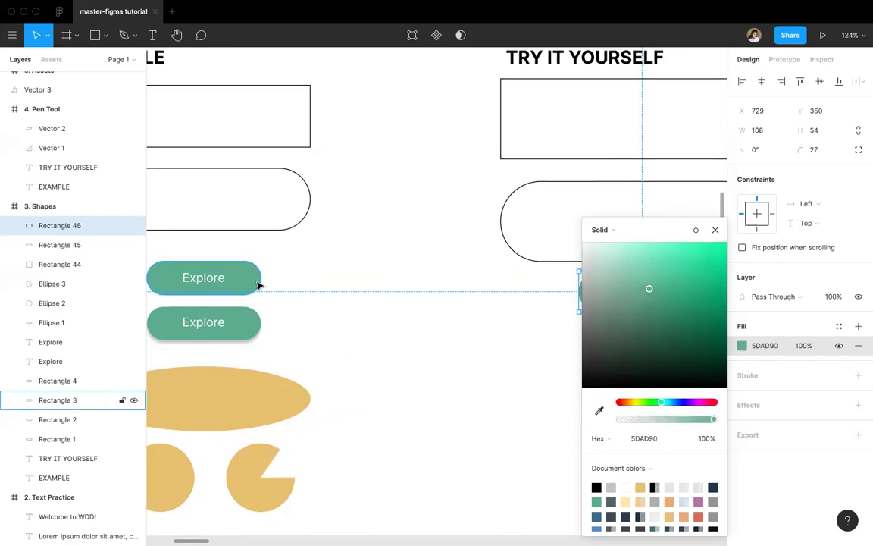
scroll(335, 321, "right", 5)
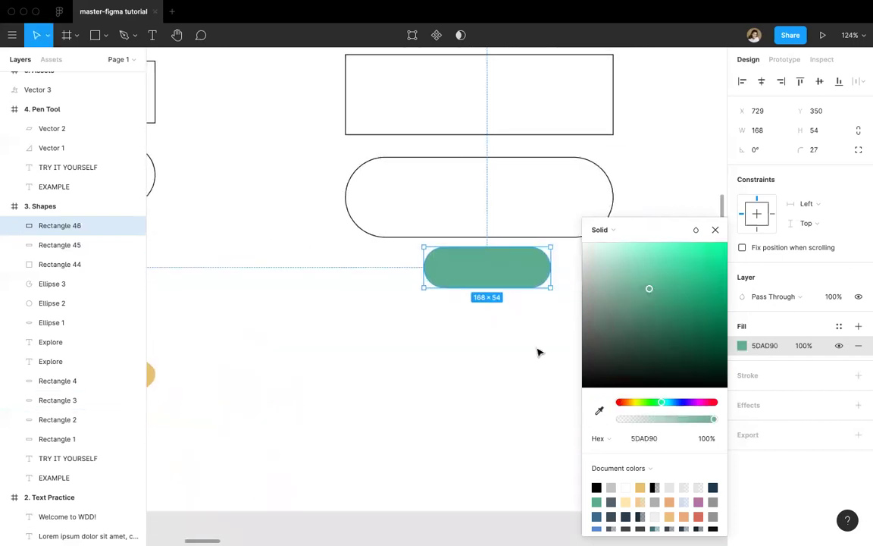
scroll(555, 380, "left", 2)
scroll(555, 381, "left", 2)
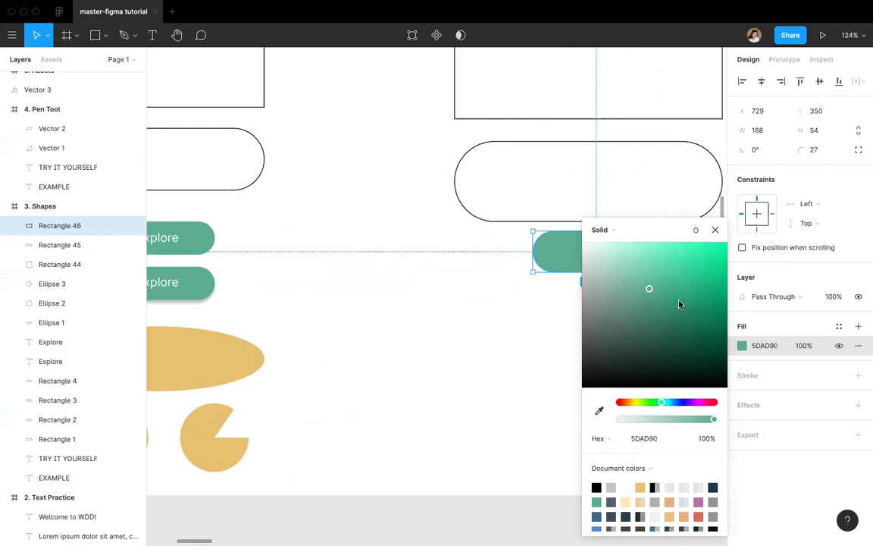
left_click(715, 229)
left_click(559, 334)
Step: Add a text box about 104 × 32 reading Explore on top of the green button under TRY IT YOURSELF
scroll(559, 334, "right", 5)
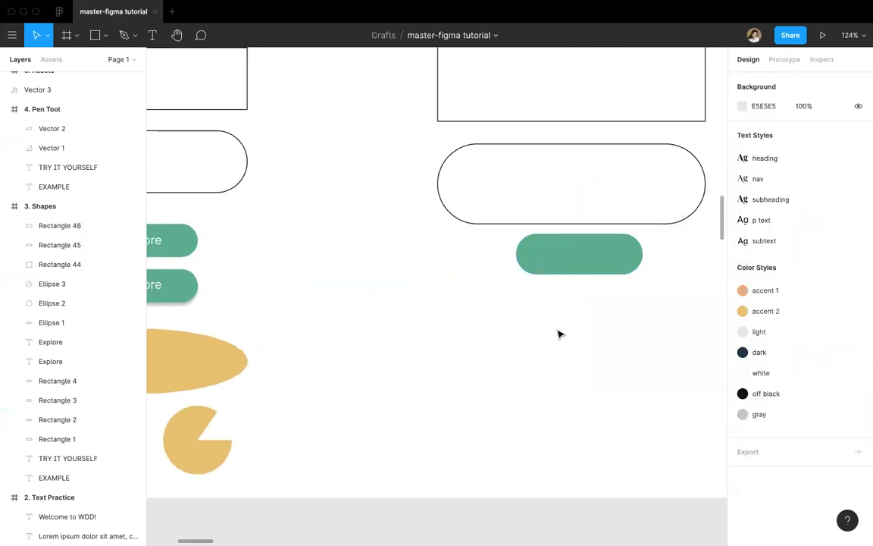
scroll(560, 334, "up", 1)
key("t")
left_click_drag(345, 283, 423, 304)
type("Explore")
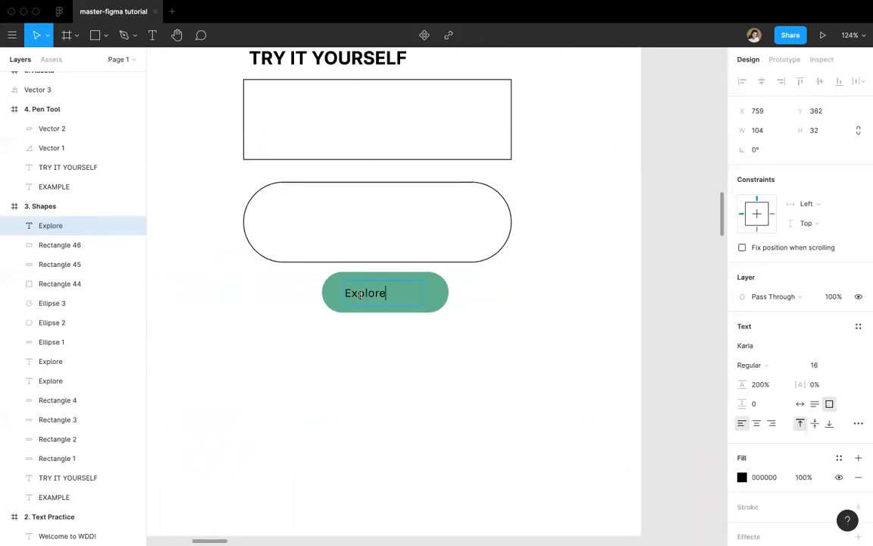
Step: Change the new Explore label's text colour to white FFFFFF
key("super+a")
left_click(742, 477)
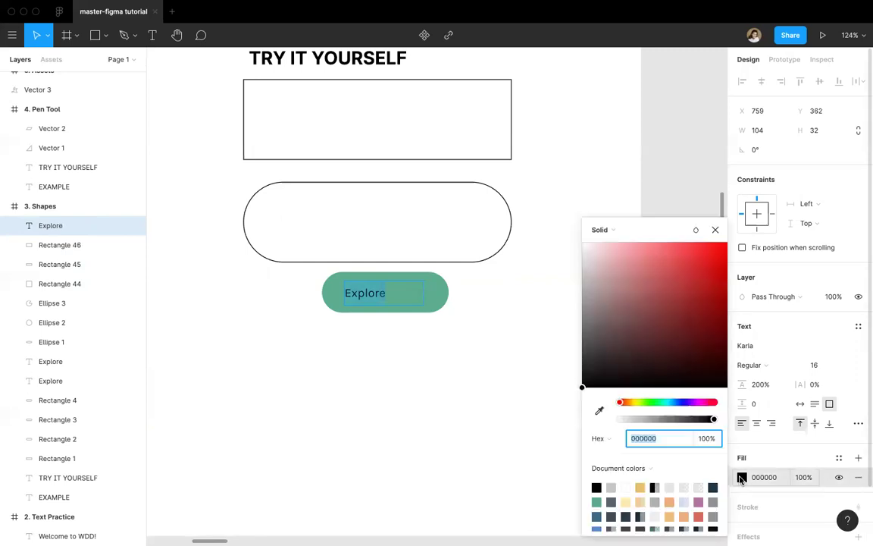
left_click_drag(611, 267, 563, 222)
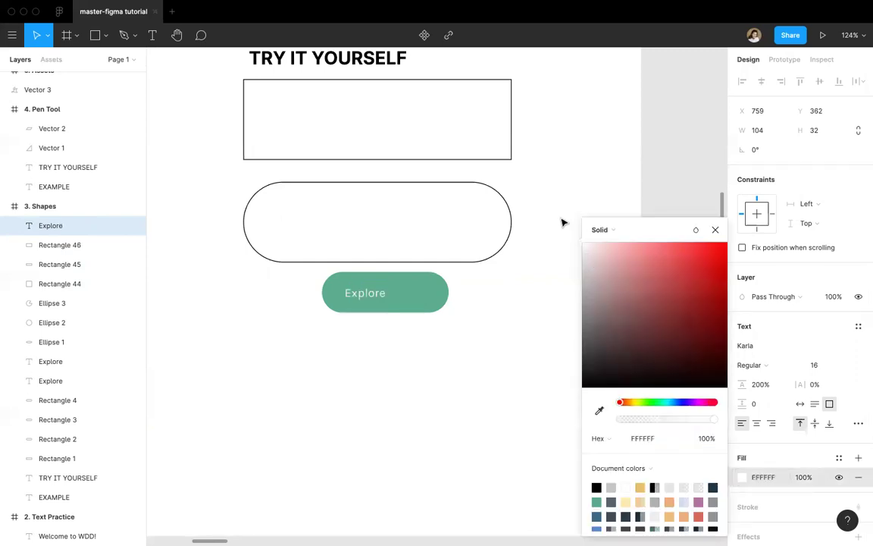
left_click(714, 229)
Step: Center-align the Explore text and move its text box to the middle of the green button
left_click(756, 423)
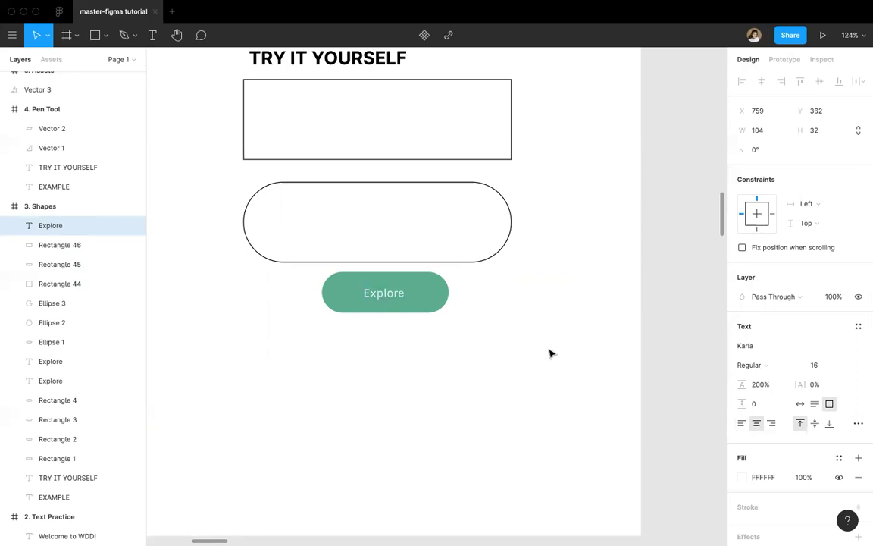
key("Escape")
left_click_drag(379, 292, 381, 295)
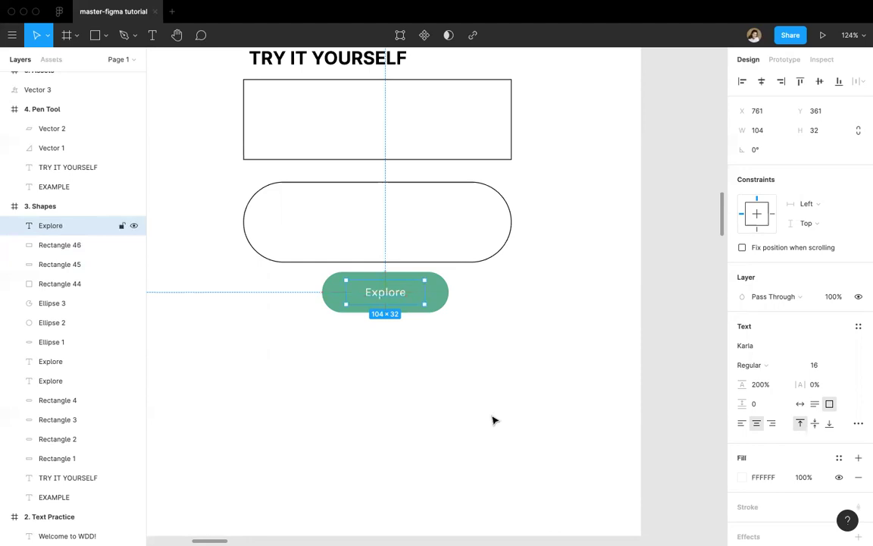
left_click(587, 426)
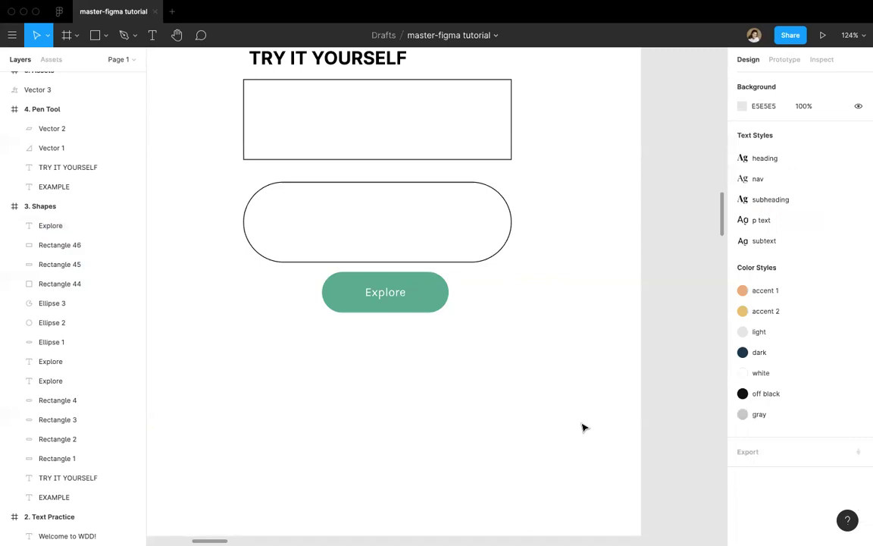
Step: Duplicate the green button together with its Explore label and place the copy directly below the original
scroll(418, 358, "down", 5)
scroll(418, 358, "left", 3)
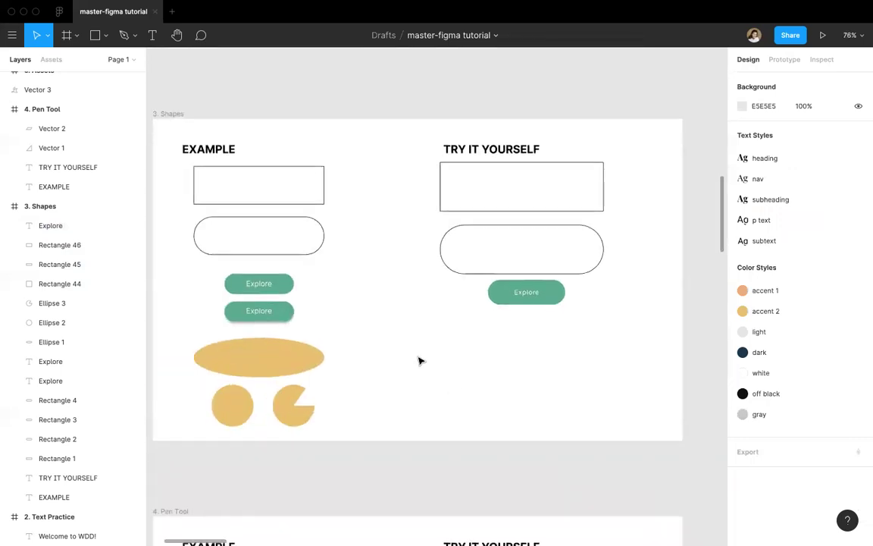
mouse_move(562, 331)
left_mouse_down()
mouse_move(505, 286)
mouse_move(552, 326)
left_mouse_up()
key("super+v")
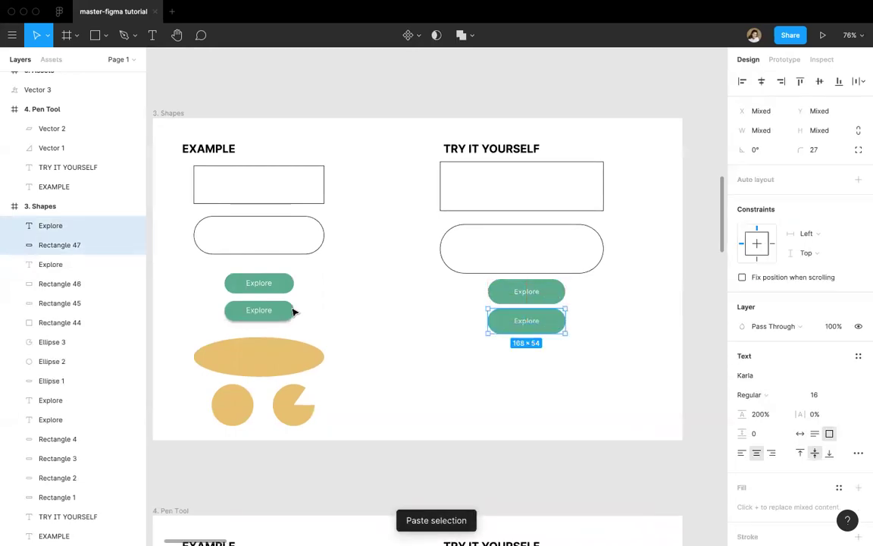
left_click(565, 355)
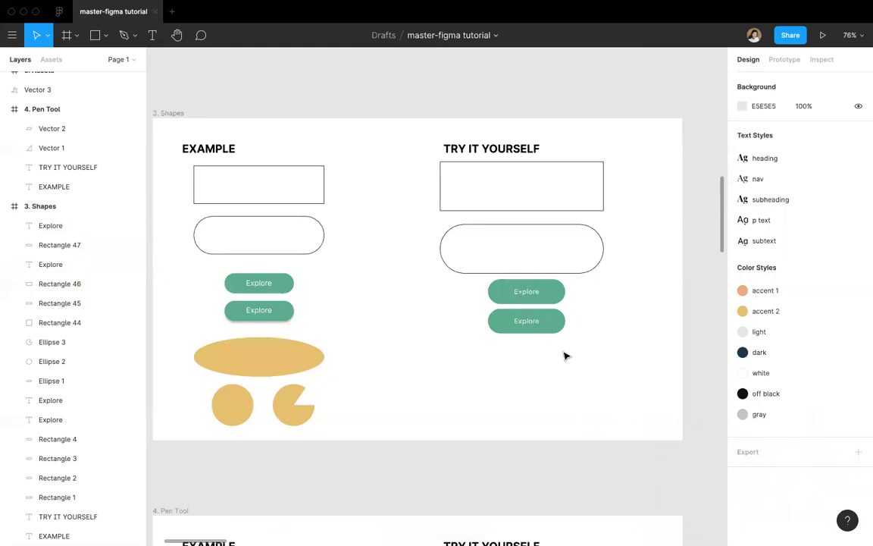
Step: Add a drop shadow effect to the green rectangle of the lower Explore button under TRY IT YOURSELF
left_click_drag(564, 355, 522, 318)
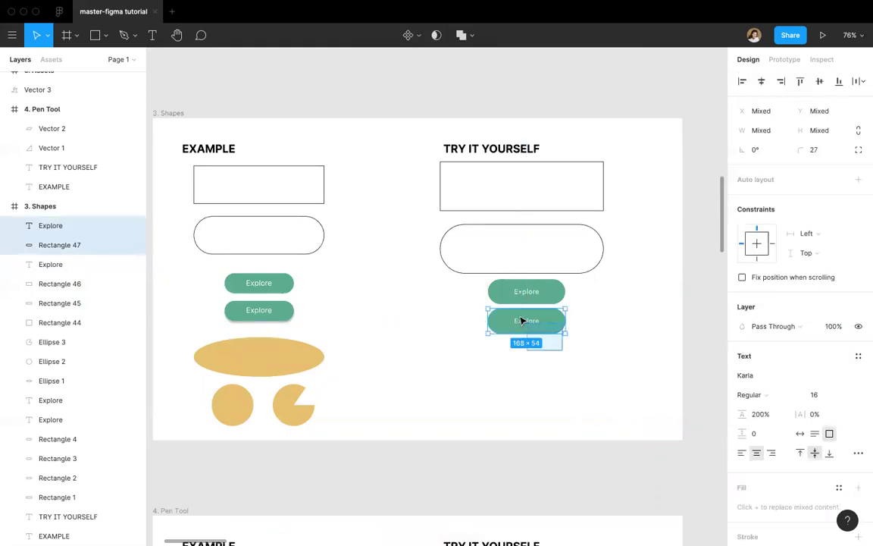
left_click(562, 331)
left_click(562, 331)
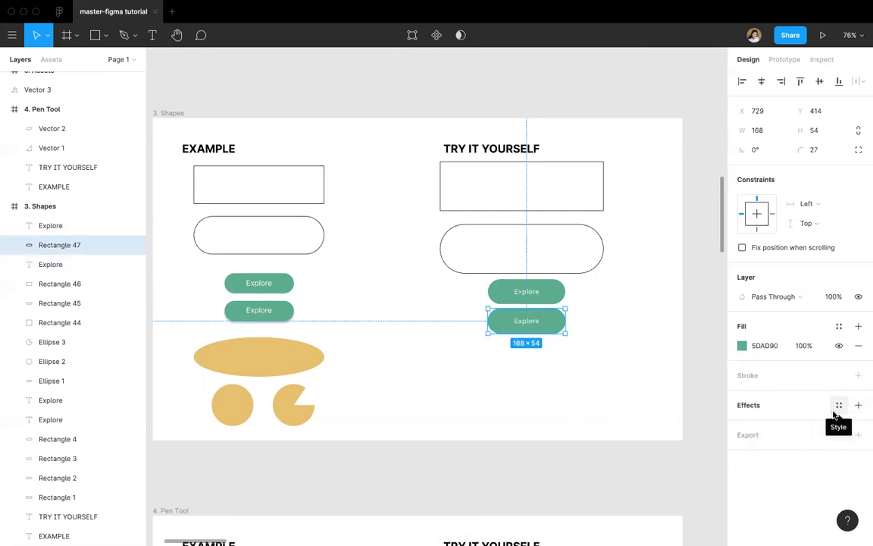
left_click(863, 408)
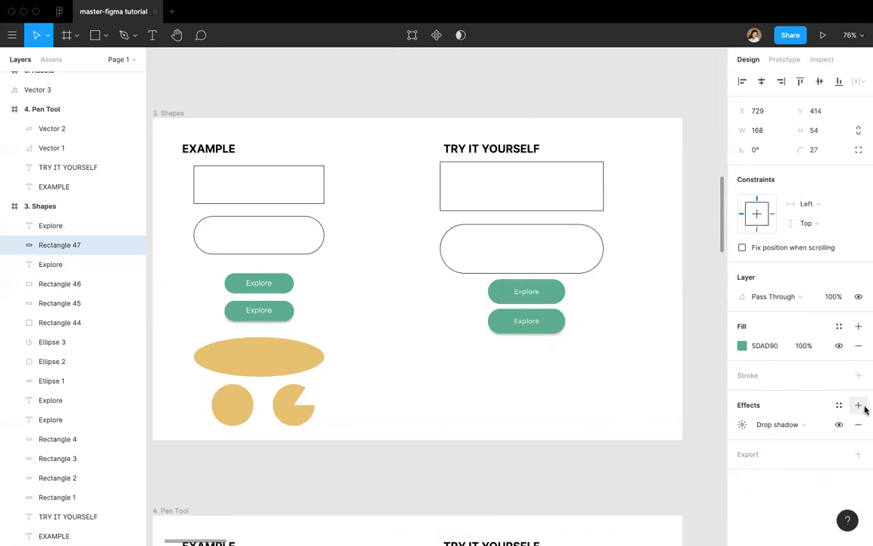
left_click(647, 414)
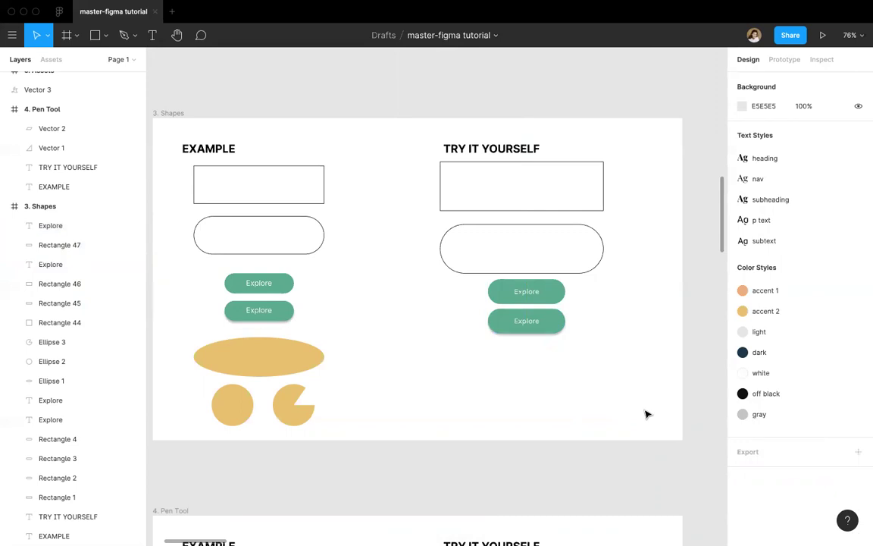
Step: Scale the rectangles and Explore buttons under TRY IT YOURSELF down together to about 308 × 324 and shift them slightly right
scroll(584, 383, "down", 2)
scroll(580, 377, "up", 2)
left_click_drag(624, 344, 450, 194)
left_click_drag(586, 340, 564, 316)
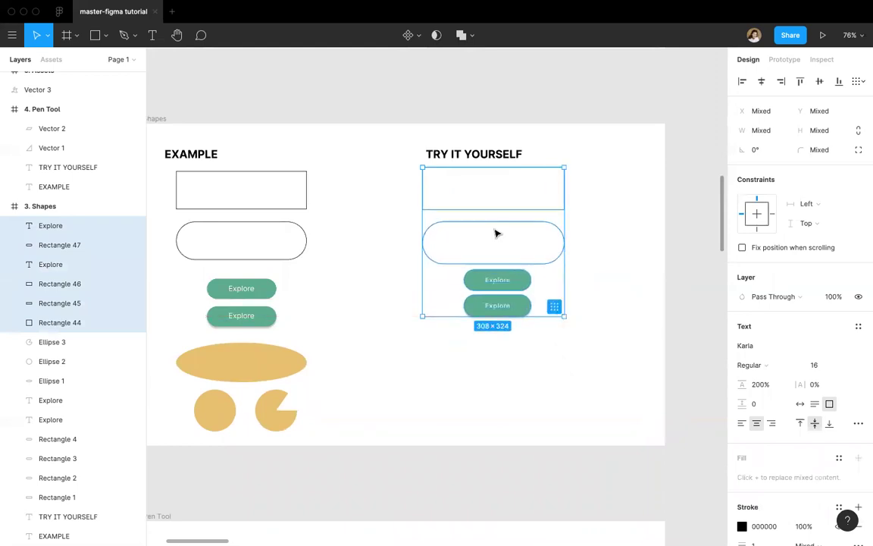
left_click_drag(440, 168, 461, 168)
left_click(337, 331)
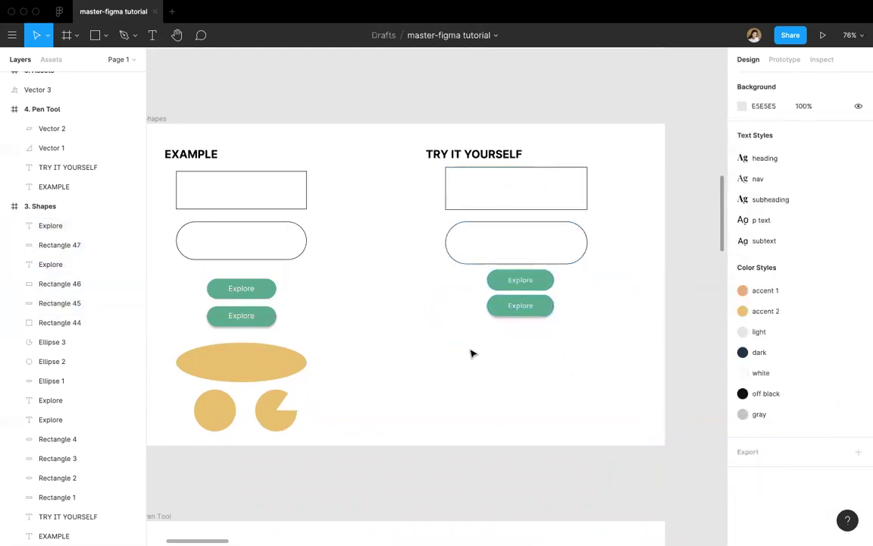
Step: Draw a flat ellipse about 324 × 100 below the Explore buttons under TRY IT YOURSELF
key("o")
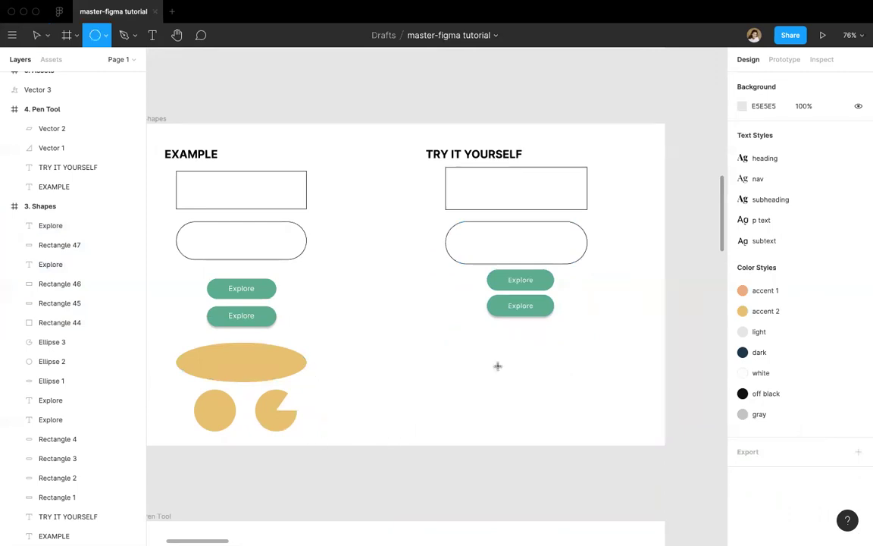
left_click_drag(451, 336, 600, 384)
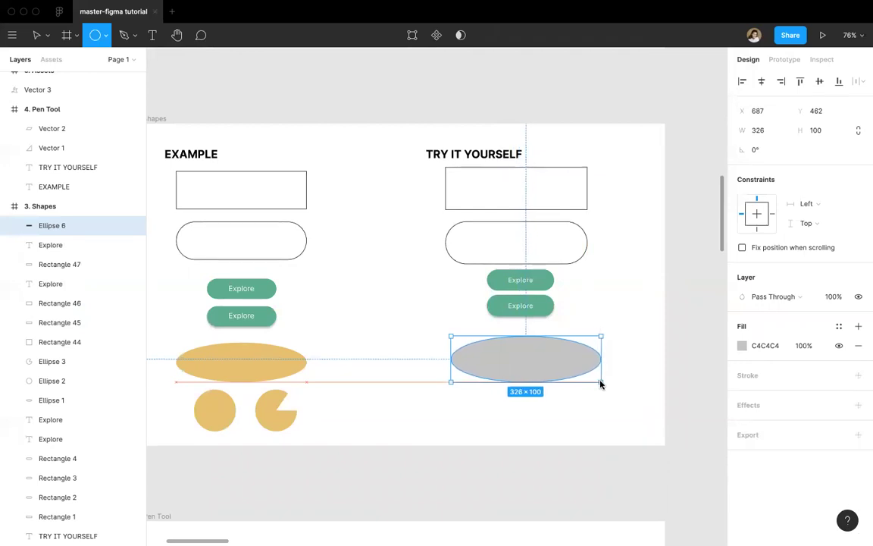
left_click_drag(601, 386, 597, 381)
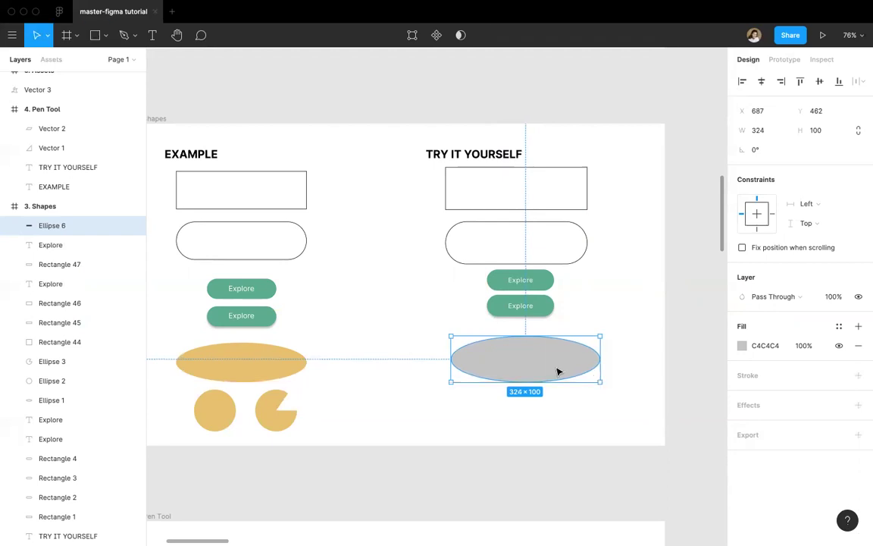
left_click(402, 391)
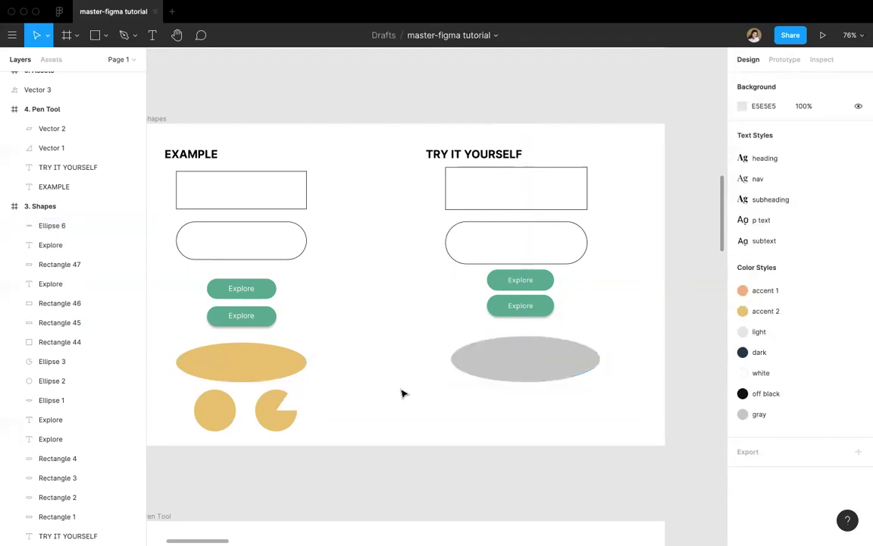
key("o")
left_click(402, 370)
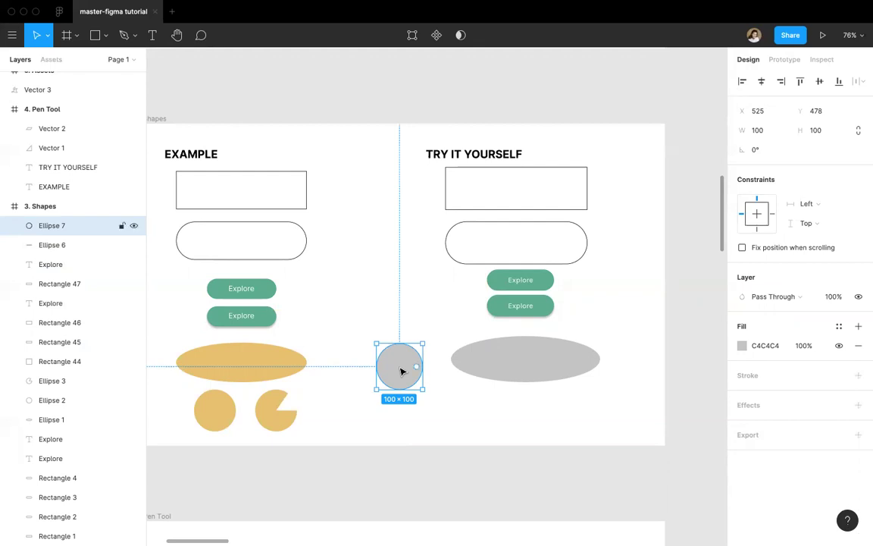
key("Delete")
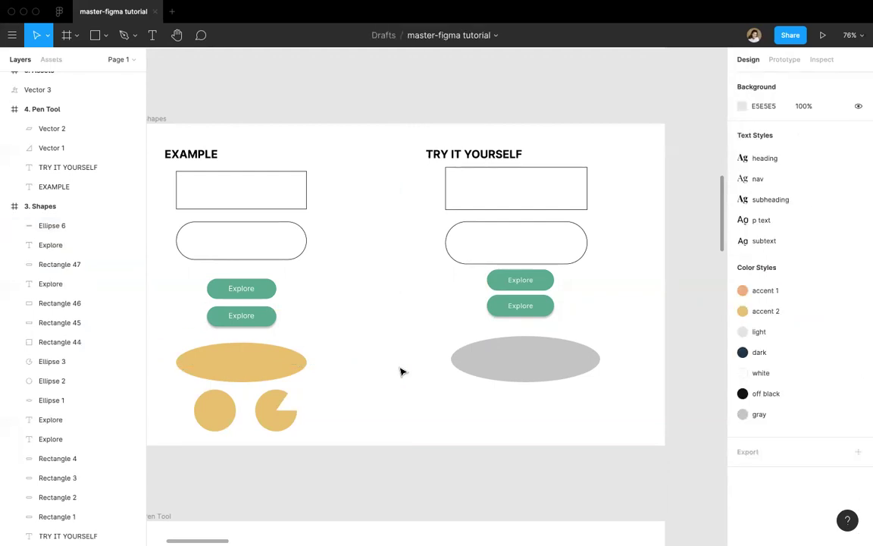
Step: Fill the new grey ellipse with the yellow sampled from the example ellipse
left_click(567, 382)
left_click(742, 346)
left_click(598, 412)
left_click(298, 376)
left_click(415, 417)
Step: Draw a circle about 78 × 78 below the yellow ellipse under TRY IT YOURSELF
scroll(416, 419, "down", 2)
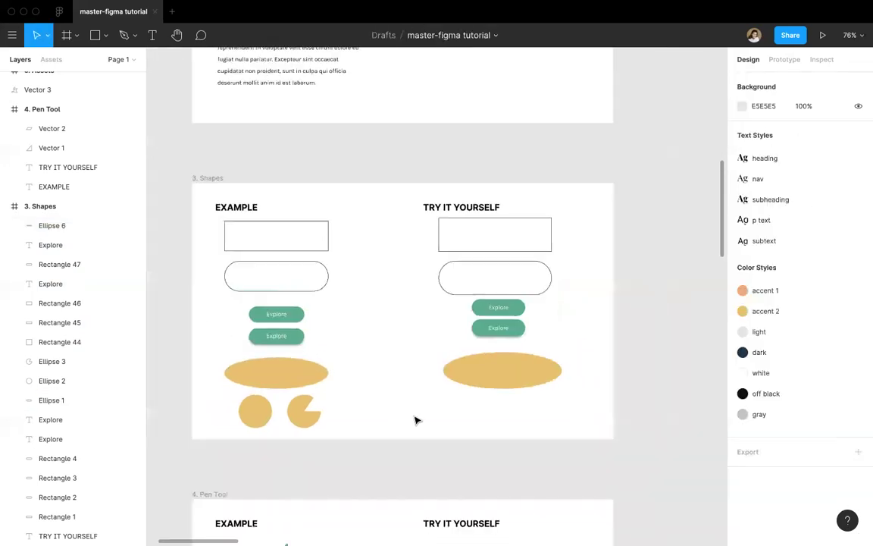
scroll(416, 419, "down", 2)
scroll(416, 419, "up", 2)
scroll(415, 421, "up", 1)
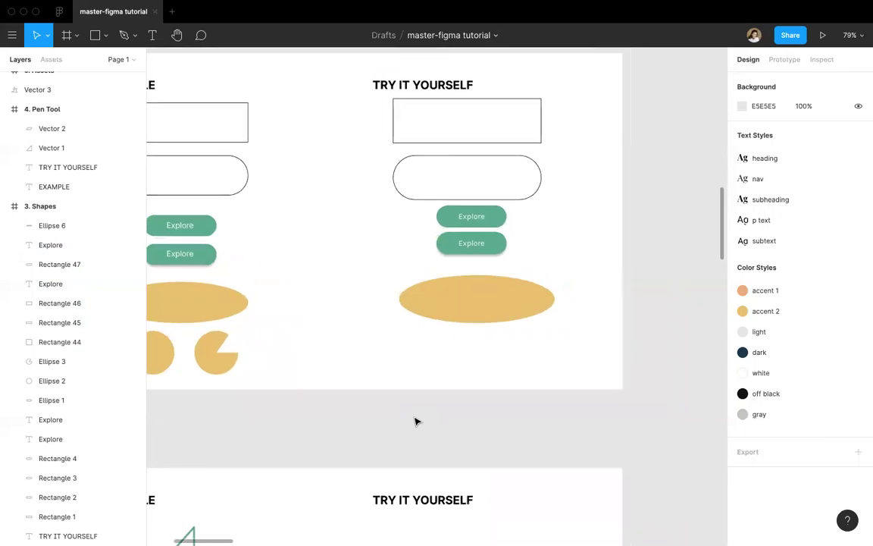
scroll(416, 419, "down", 2)
scroll(416, 419, "up", 2)
key("o")
scroll(413, 416, "down", 1)
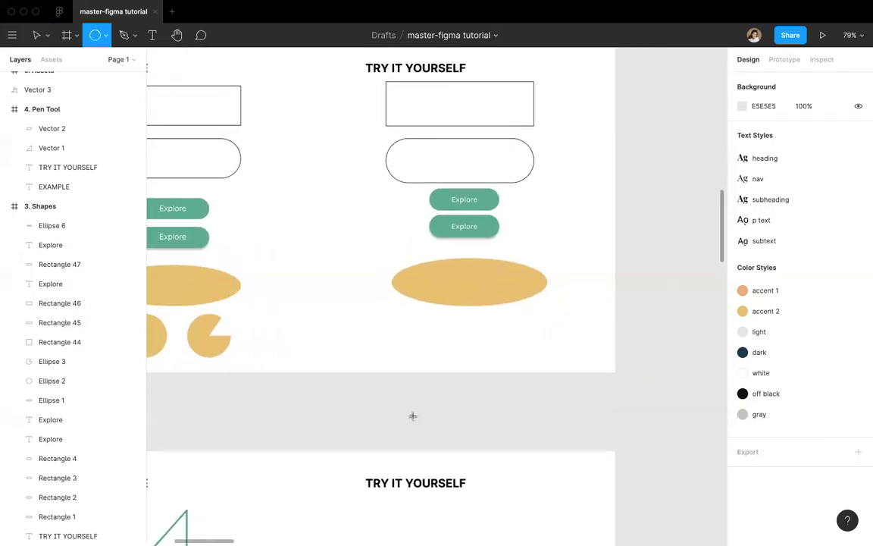
scroll(416, 402, "left", 2)
mouse_move(421, 315)
left_mouse_down()
mouse_move(467, 355)
mouse_move(438, 331)
mouse_move(456, 347)
mouse_move(465, 338)
left_mouse_up()
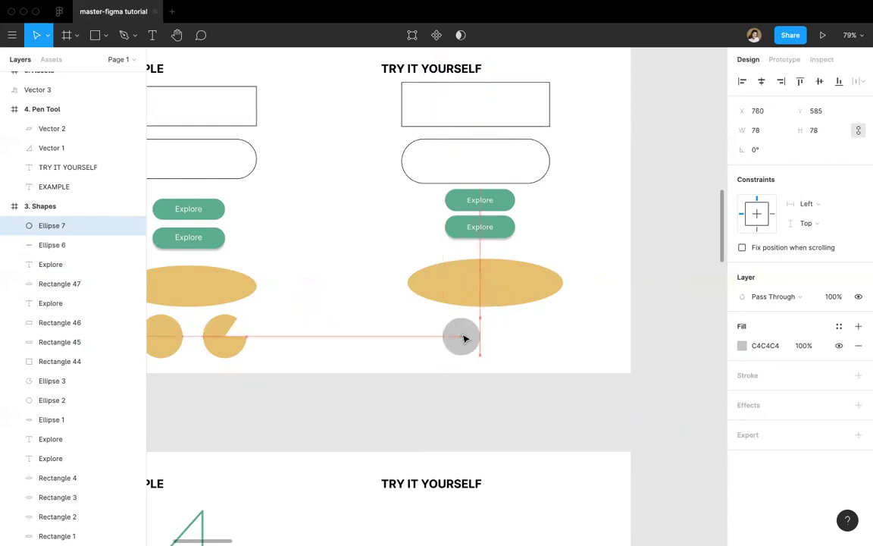
left_click(606, 354)
Step: Fill the new circle with the yellow E8BF70 sampled from the ellipse above it
left_click(465, 335)
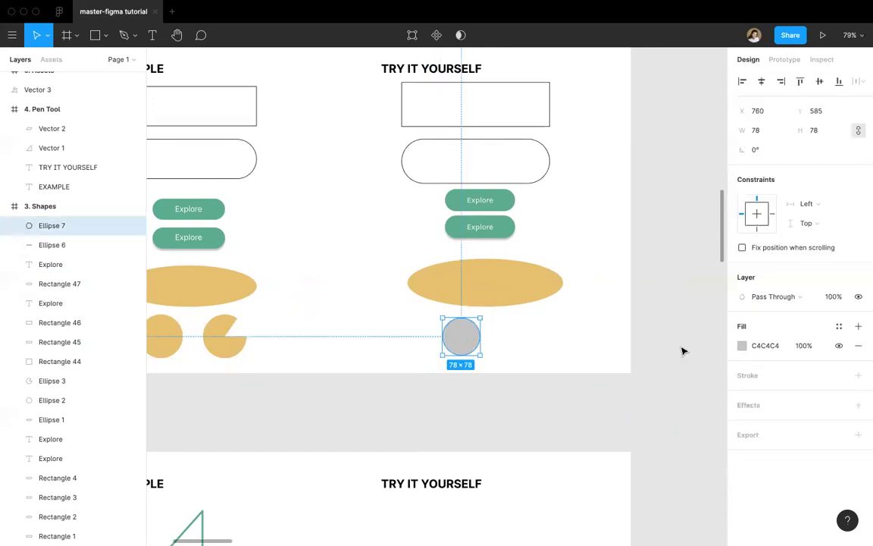
left_click(742, 345)
left_click(599, 410)
left_click(510, 284)
left_click(521, 357)
Step: Duplicate the yellow circle and place the copy beside it on the right, level with the original
scroll(522, 352, "down", 5)
scroll(523, 353, "up", 6)
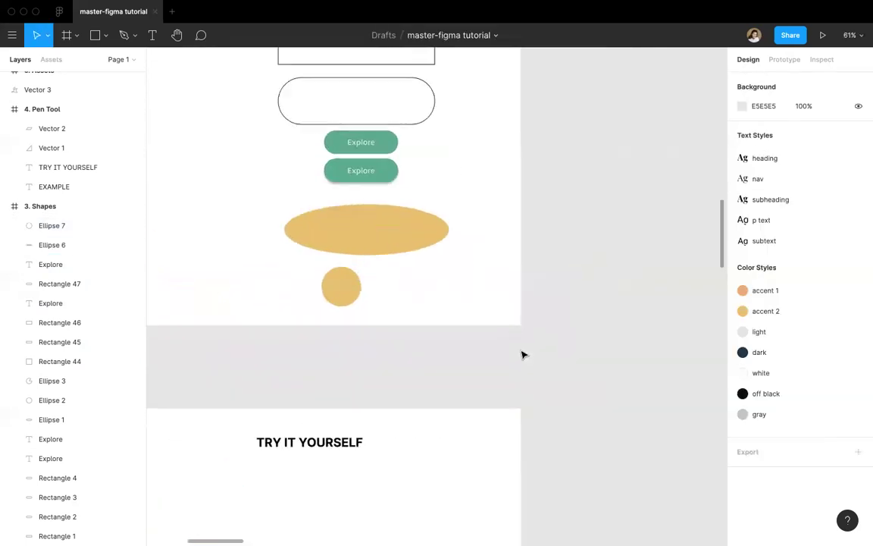
scroll(144, 345, "down", 1)
scroll(242, 342, "left", 3)
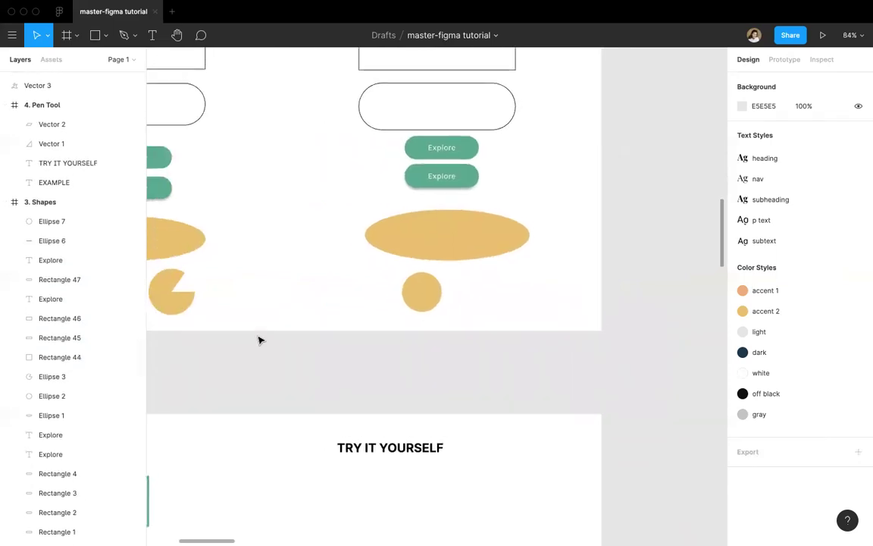
left_click(425, 306)
key("super+v")
left_click_drag(425, 307, 479, 306)
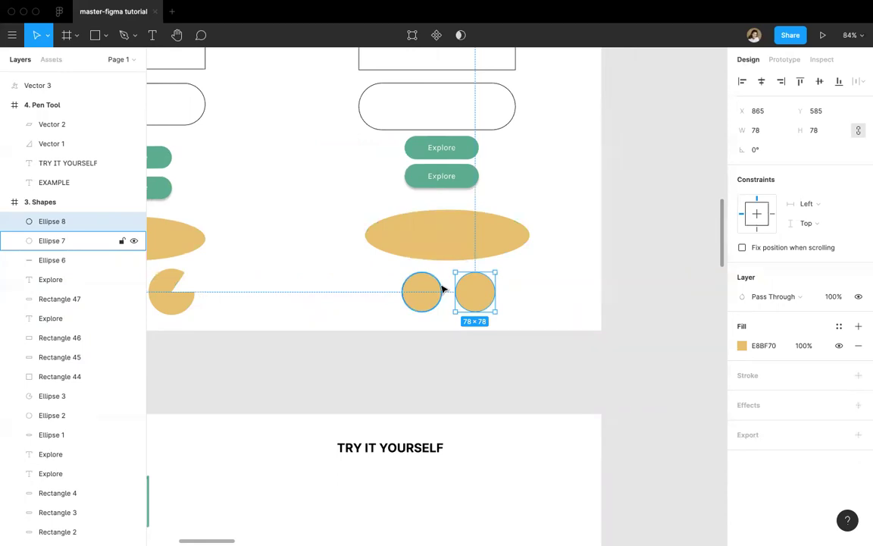
Step: Cut a wedge out of the right-hand circle with its arc handle, to a sweep of about 83.8%
scroll(490, 289, "up", 3)
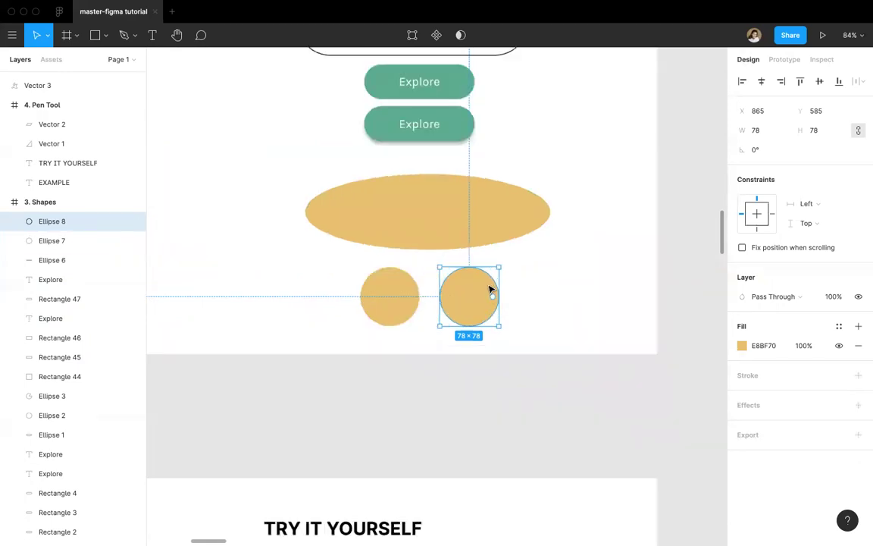
scroll(489, 288, "up", 5)
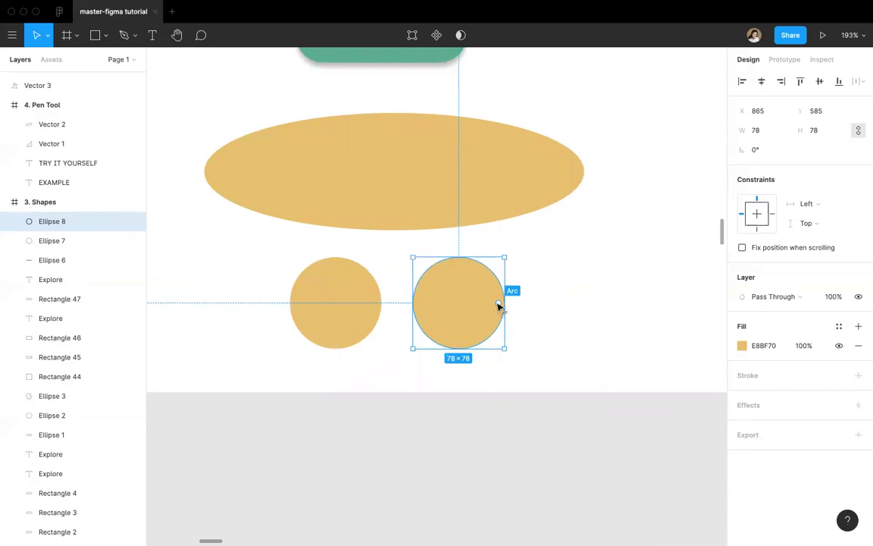
left_click_drag(500, 304, 481, 270)
left_click(543, 343)
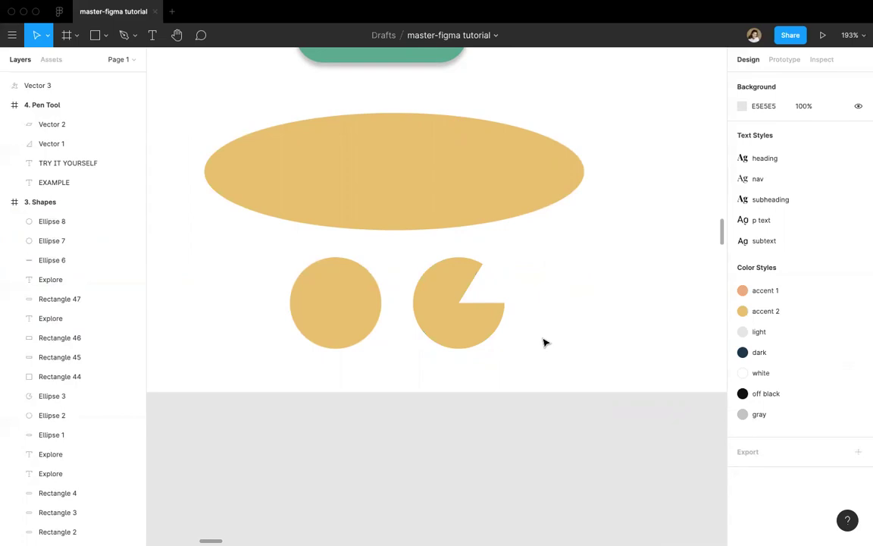
Step: Narrow the wedge in the right-hand circle to a sweep of 87.5%
left_click(476, 316)
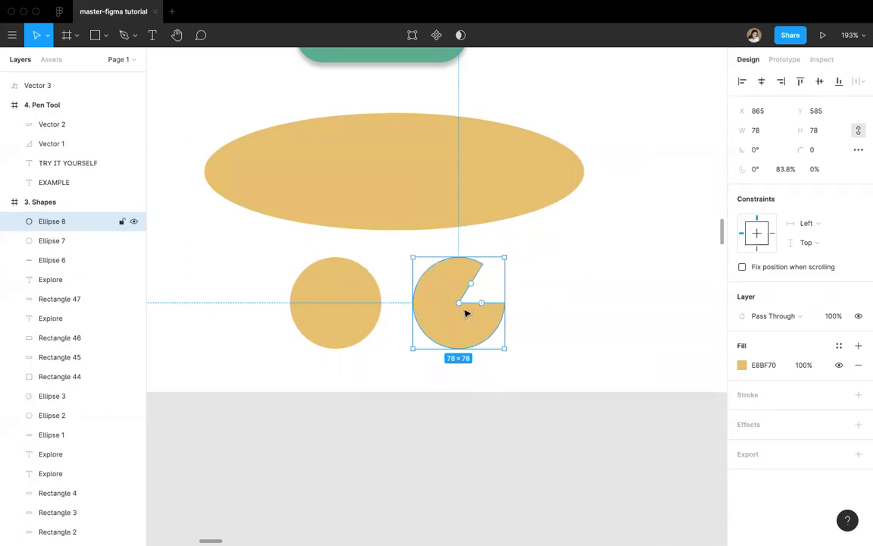
mouse_move(472, 285)
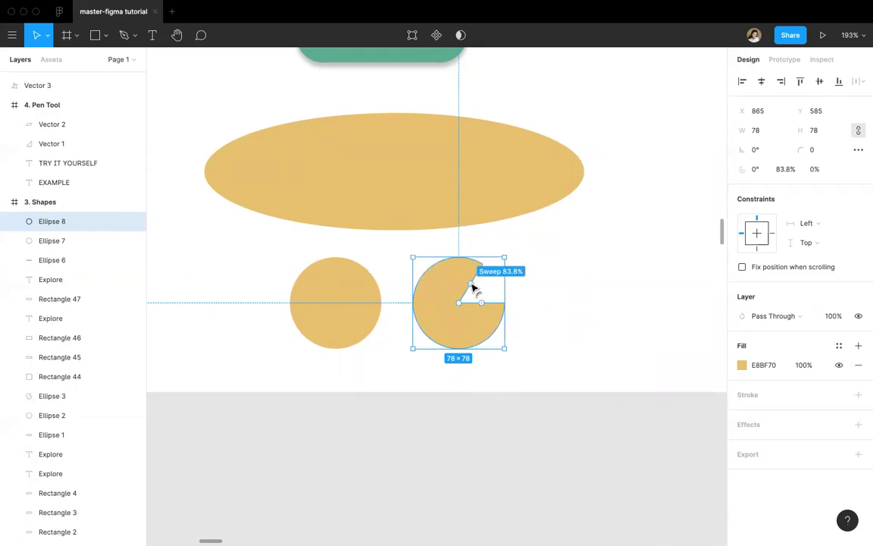
mouse_move(472, 284)
left_mouse_down()
mouse_move(479, 296)
mouse_move(464, 283)
mouse_move(477, 292)
left_mouse_up()
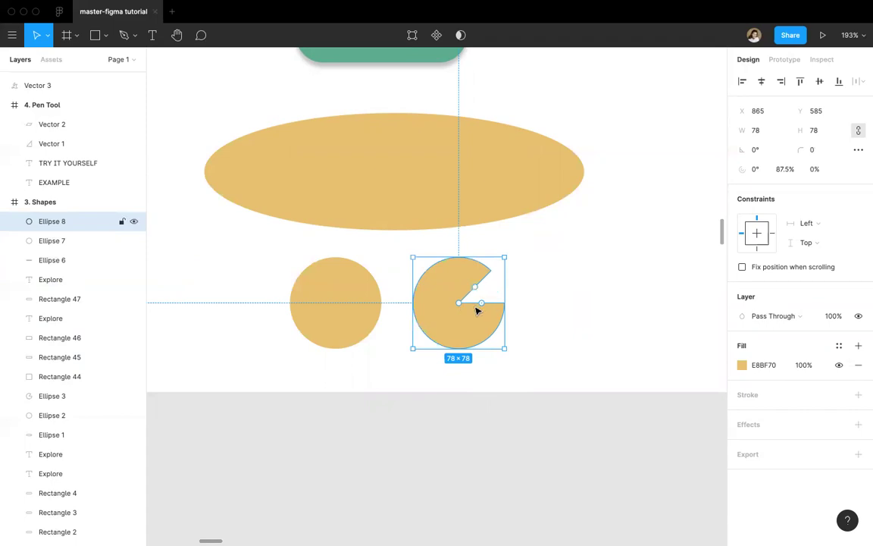
Step: Open the wedge-cut circle for vector editing, try pulling its lower-right point outward, and undo that change
double_click(464, 325)
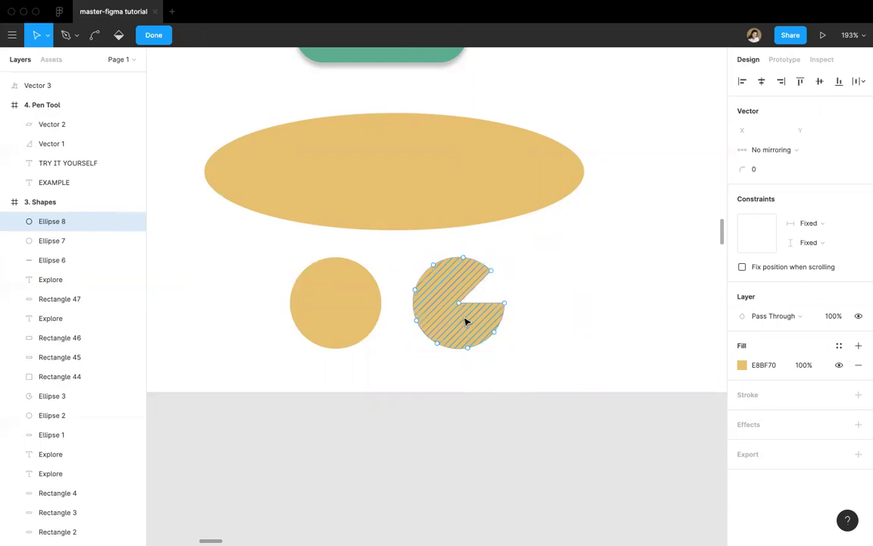
left_click_drag(497, 335, 540, 360)
left_click_drag(588, 306, 520, 345)
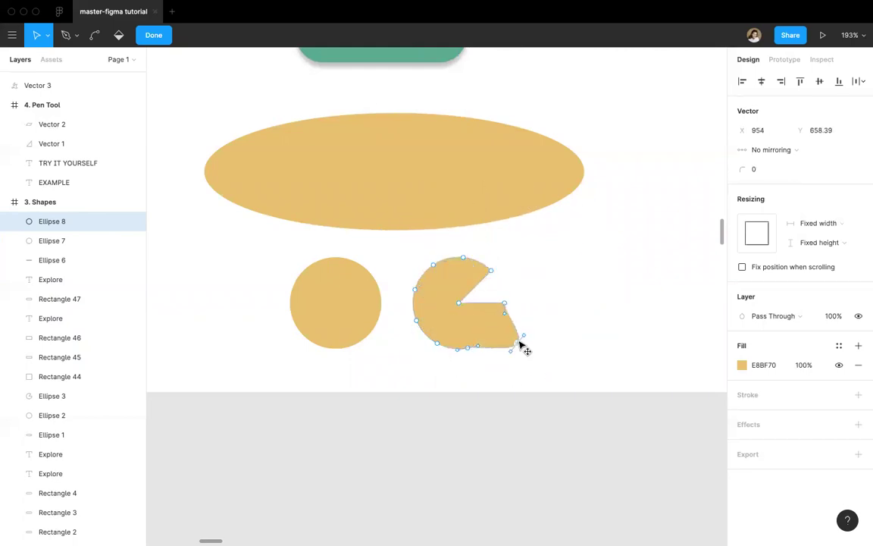
key("ctrl+z")
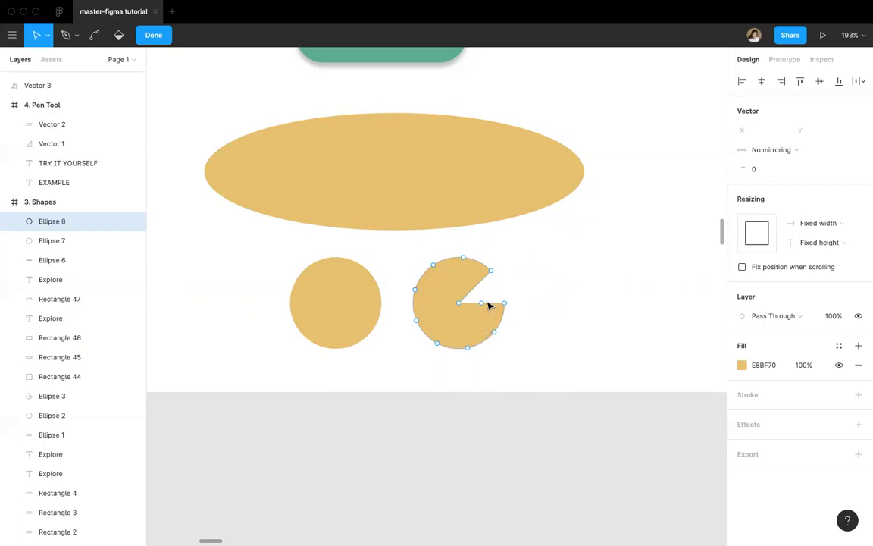
Step: Delete the shape's centre point to leave an open arc and give it a stroke of thickness 6
left_click_drag(483, 304, 460, 307)
key("Delete")
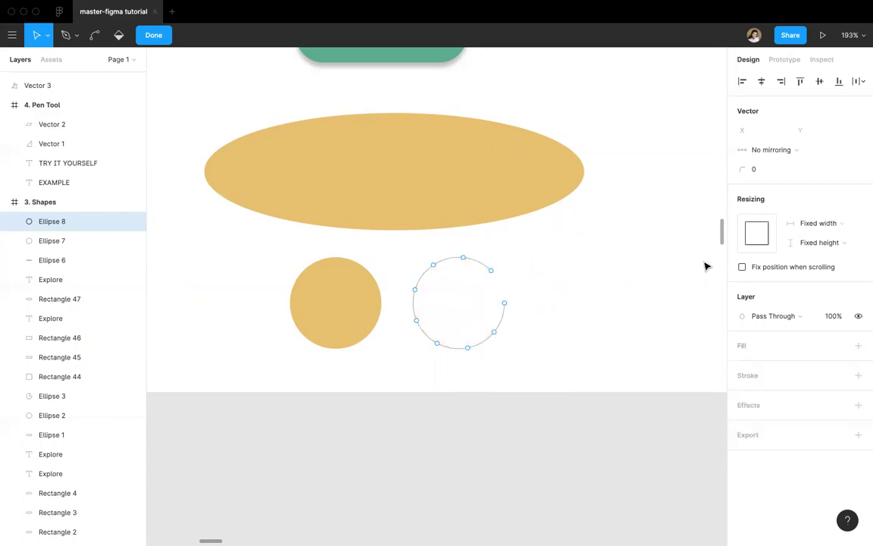
left_click(858, 375)
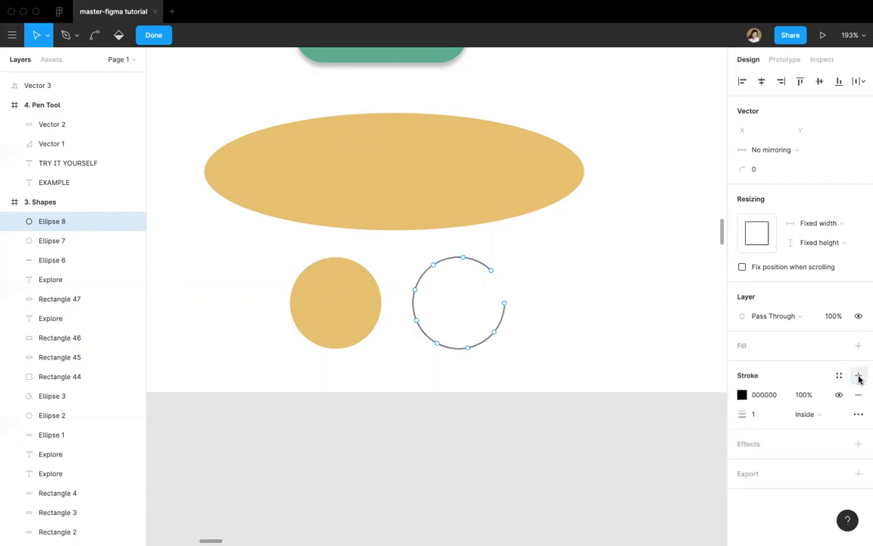
left_click(758, 413)
type("6")
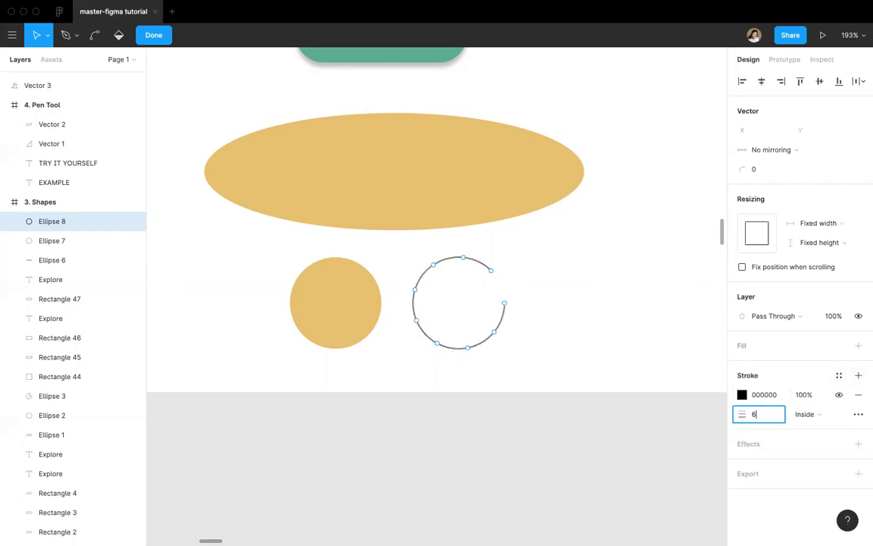
key("Return")
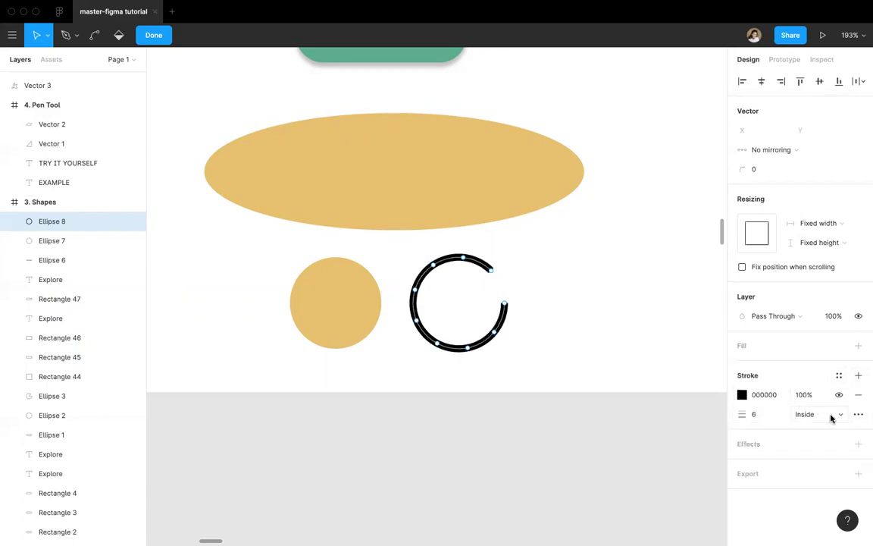
Step: Set the open arc's stroke cap to Round
left_click(856, 415)
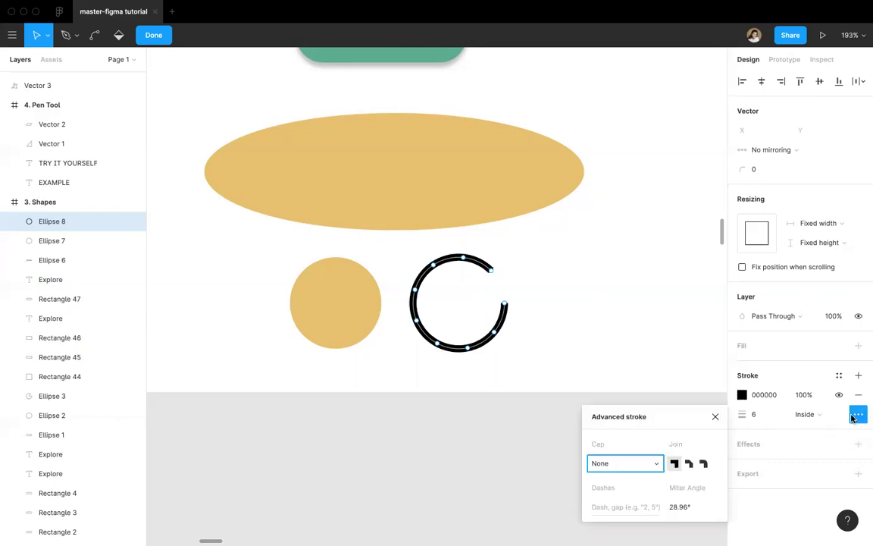
left_click(658, 467)
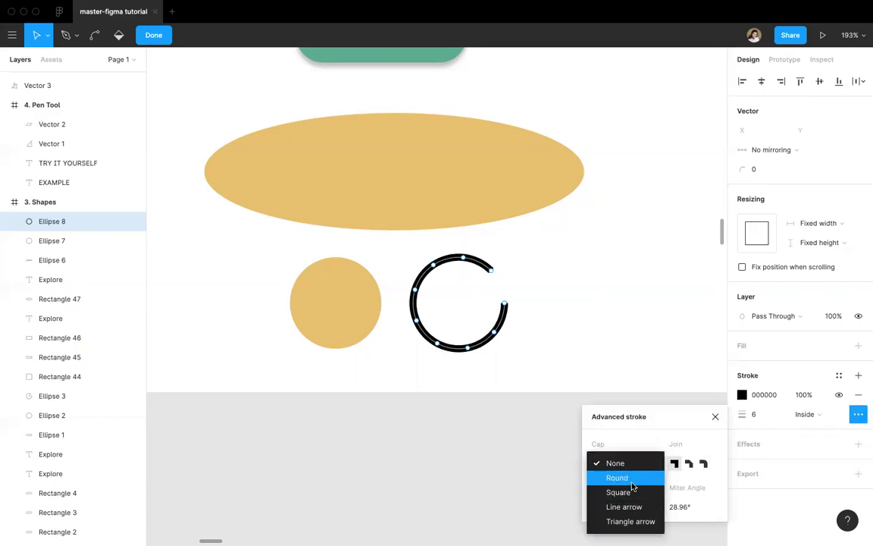
left_click(633, 479)
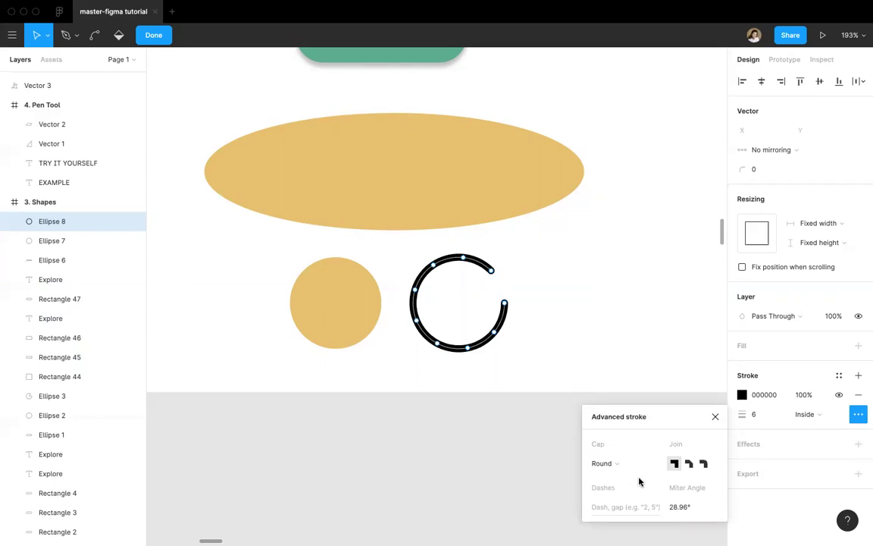
left_click(716, 417)
Step: Change the open arc's stroke colour to green 5DAD90 and leave vector editing
left_click(742, 394)
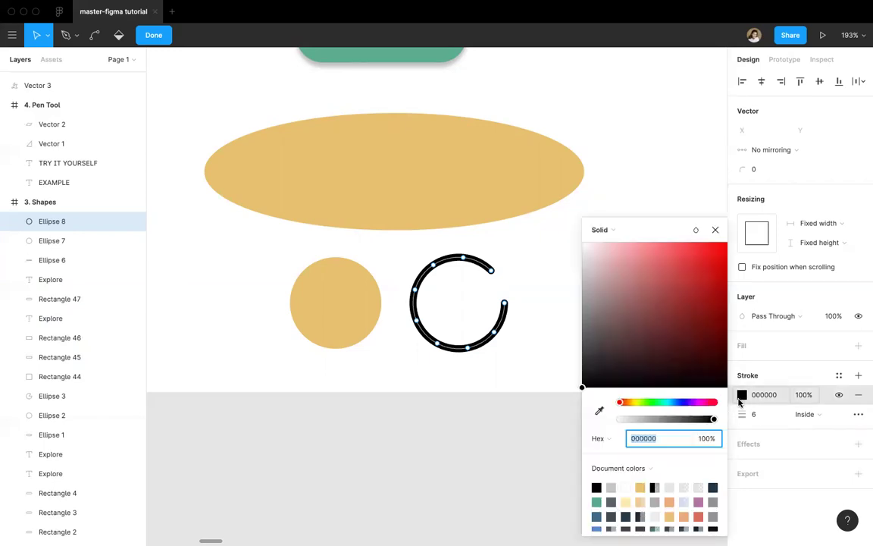
left_click(596, 501)
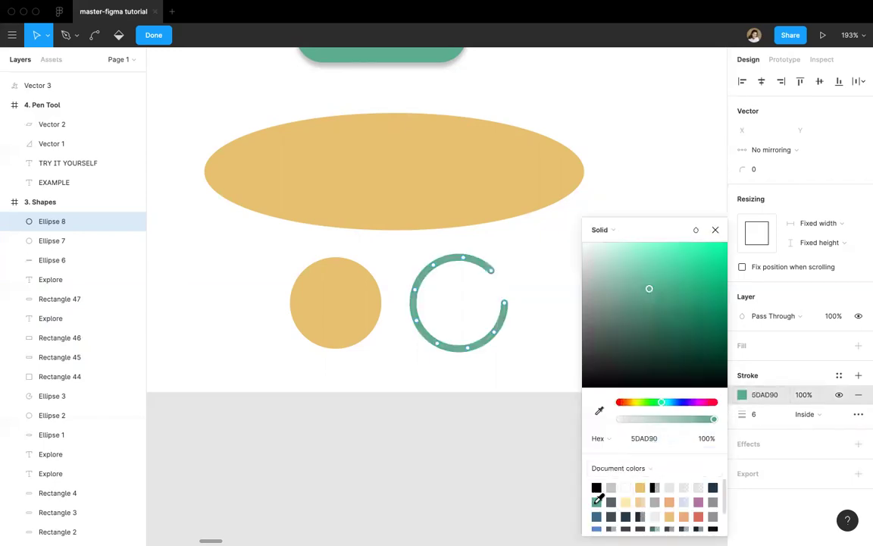
left_click(718, 236)
key("Escape")
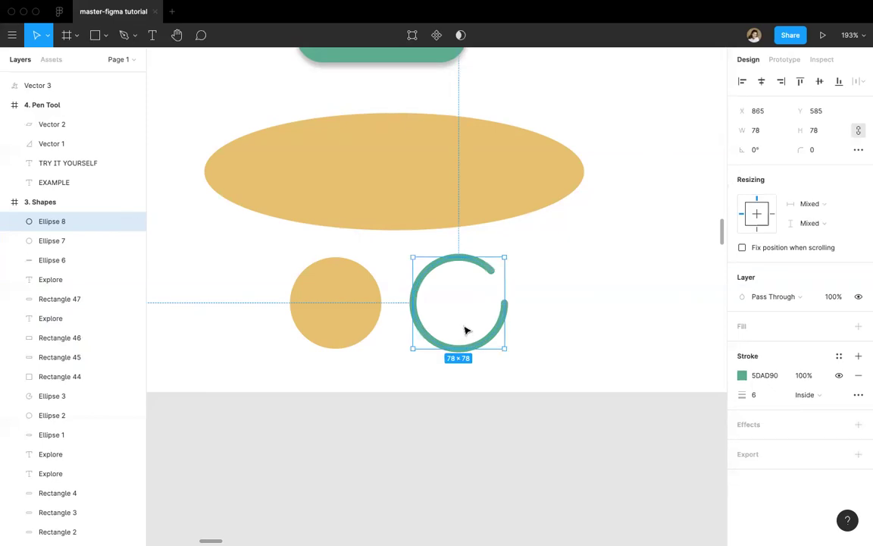
left_click(413, 38)
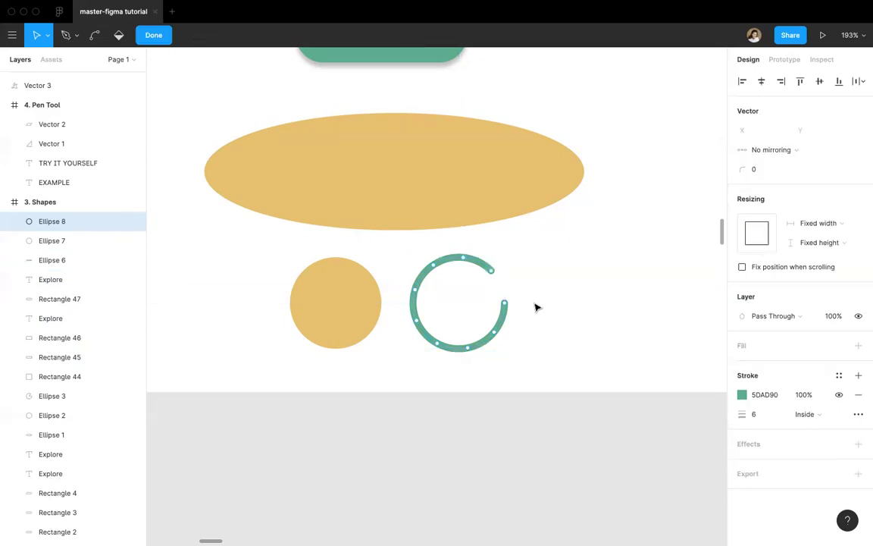
left_click(151, 35)
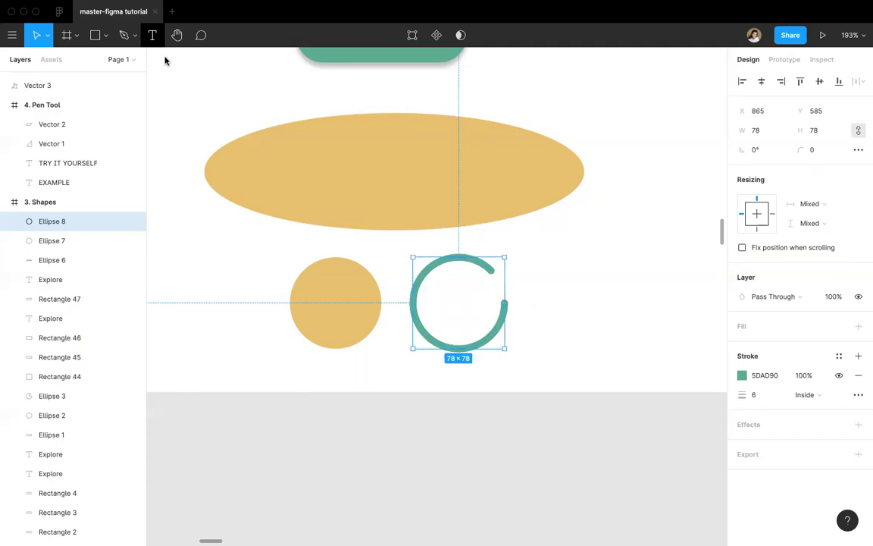
left_click(552, 313)
Step: Duplicate the green open arc, shrink the copy to 53 × 53 and centre it inside the original
left_click(465, 347)
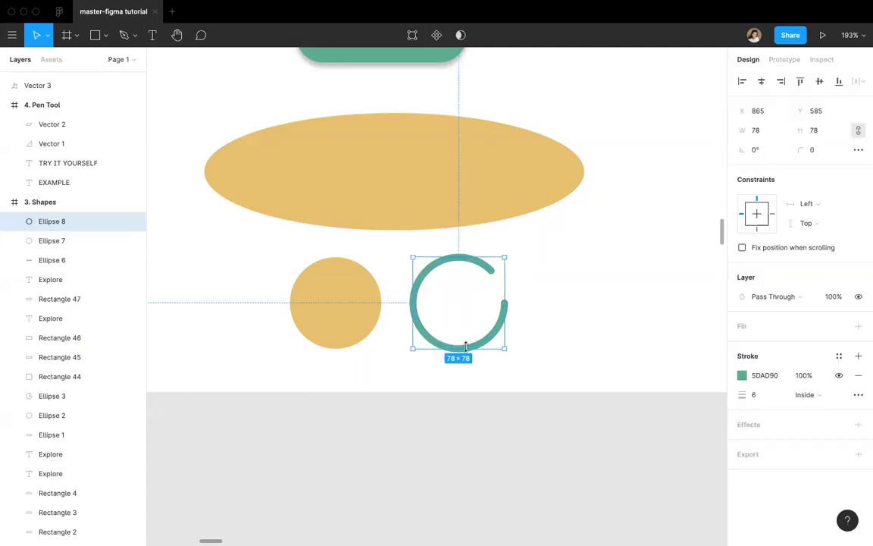
key("super+v")
left_click_drag(413, 255, 442, 287)
mouse_move(454, 320)
left_mouse_down()
mouse_move(438, 297)
mouse_move(450, 306)
left_mouse_up()
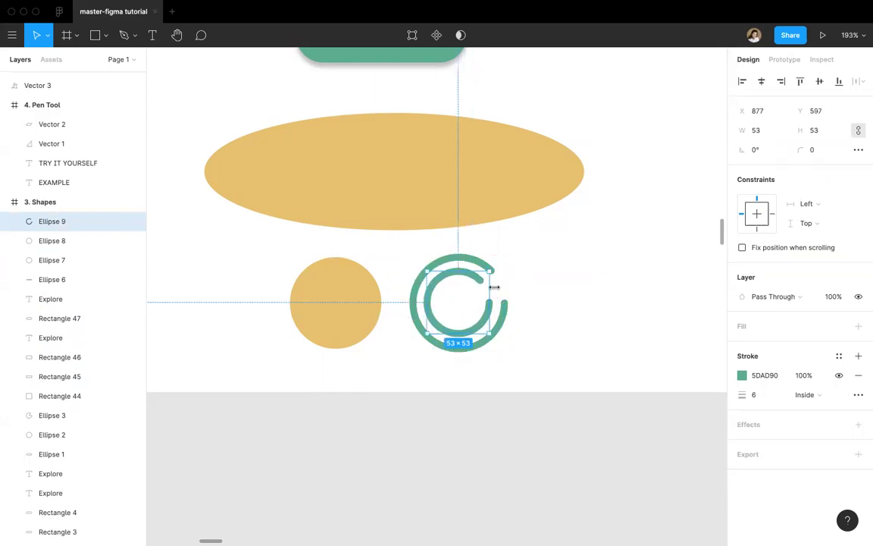
Step: Rotate the inner arc to -150° and change its stroke colour to purple B271AC
left_click_drag(497, 268, 440, 355)
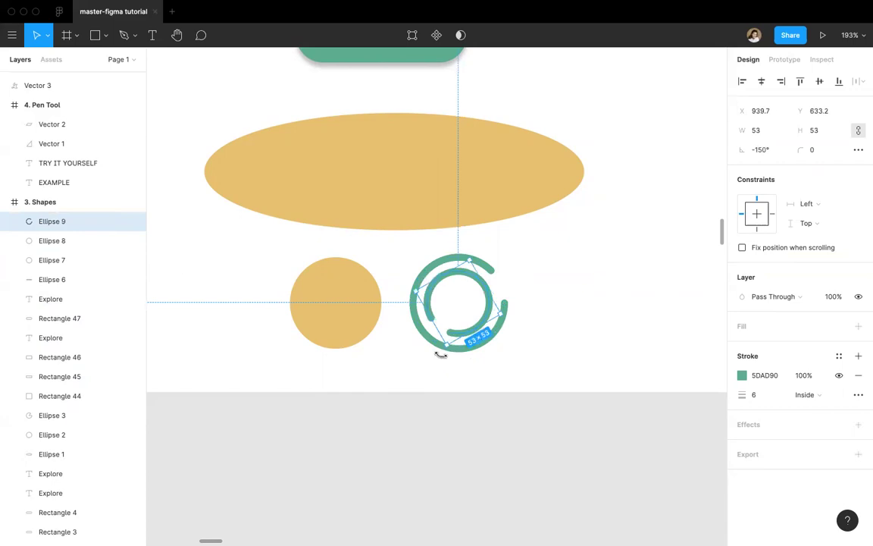
left_click(742, 375)
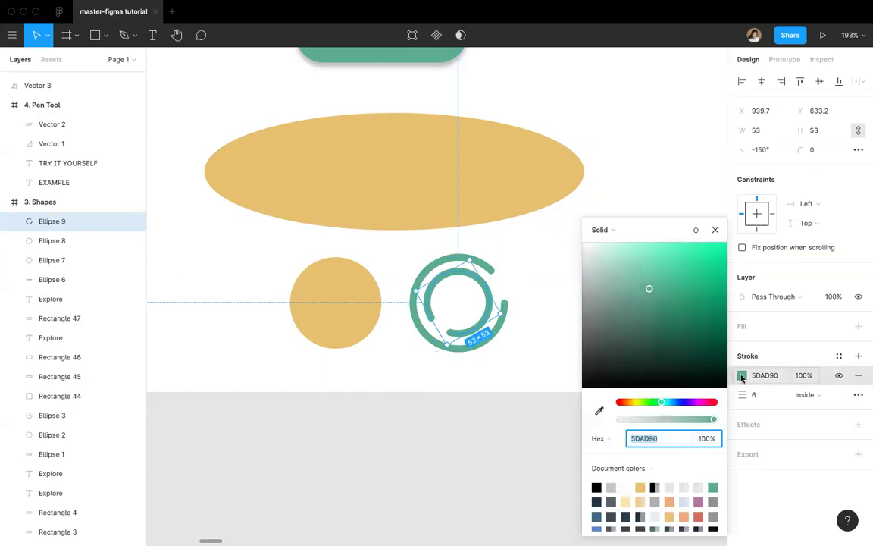
left_click(698, 501)
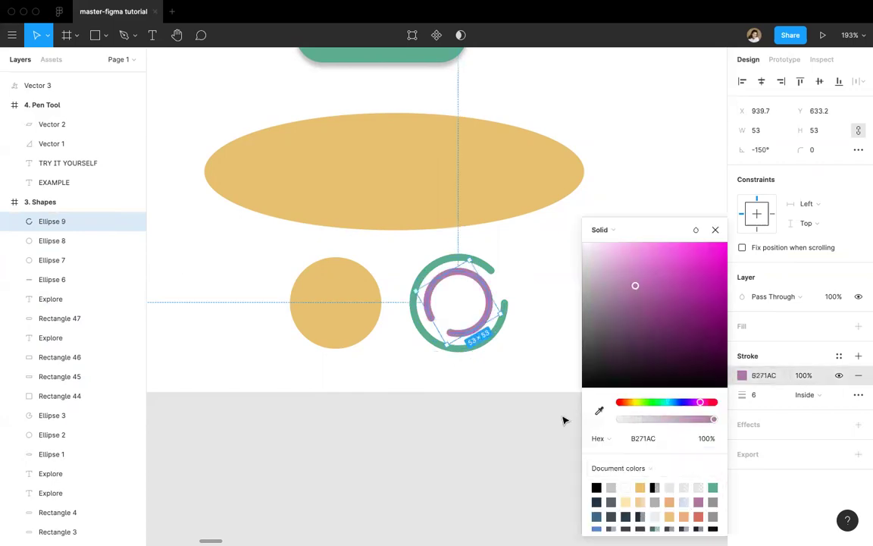
left_click(563, 418)
scroll(563, 418, "down", 5)
scroll(563, 419, "up", 5)
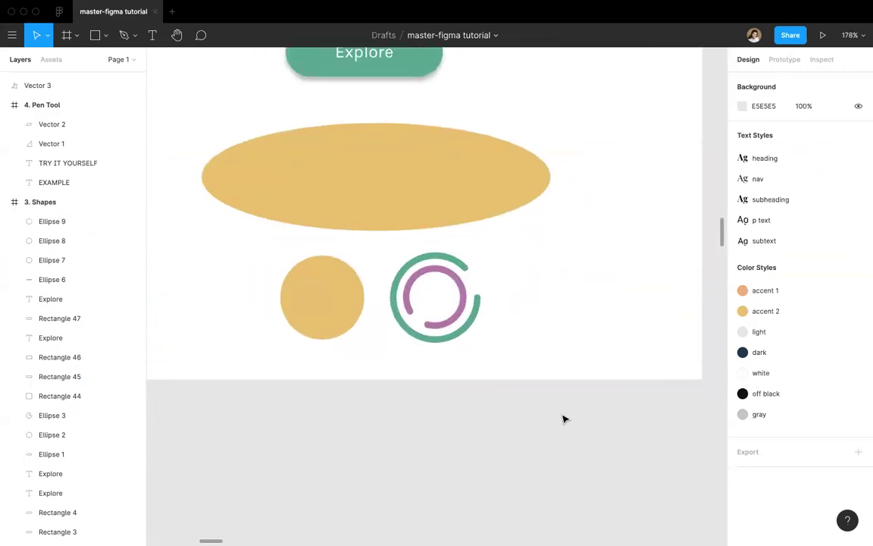
Step: Duplicate the purple arc, shrink the copy to about 28 × 28, rotate it to -75° and centre it inside the rings
scroll(454, 306, "up", 4)
left_click(451, 305)
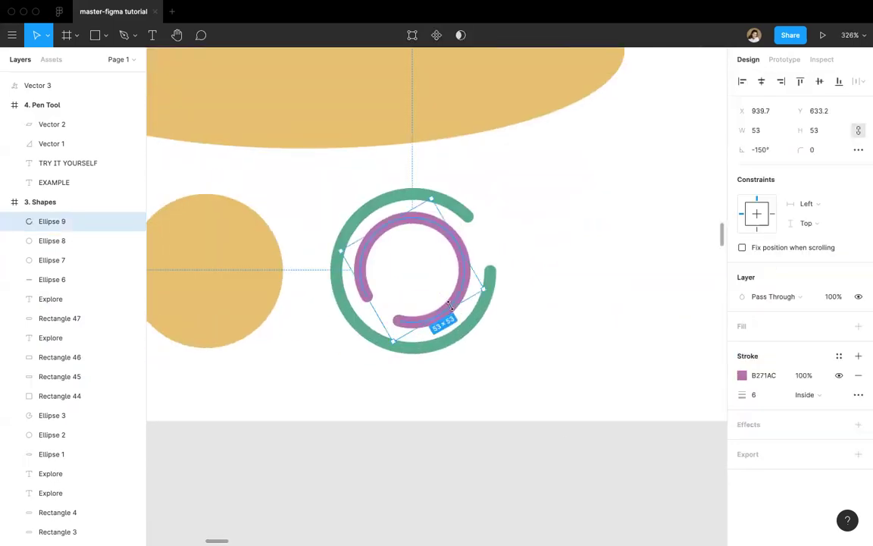
key("super+c")
key("super+v")
left_click_drag(482, 290, 345, 239)
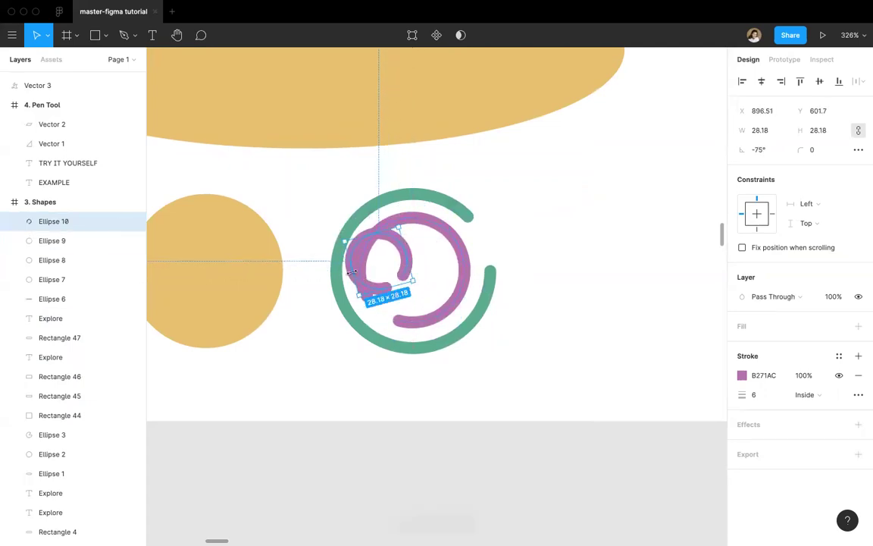
left_click_drag(361, 277, 394, 284)
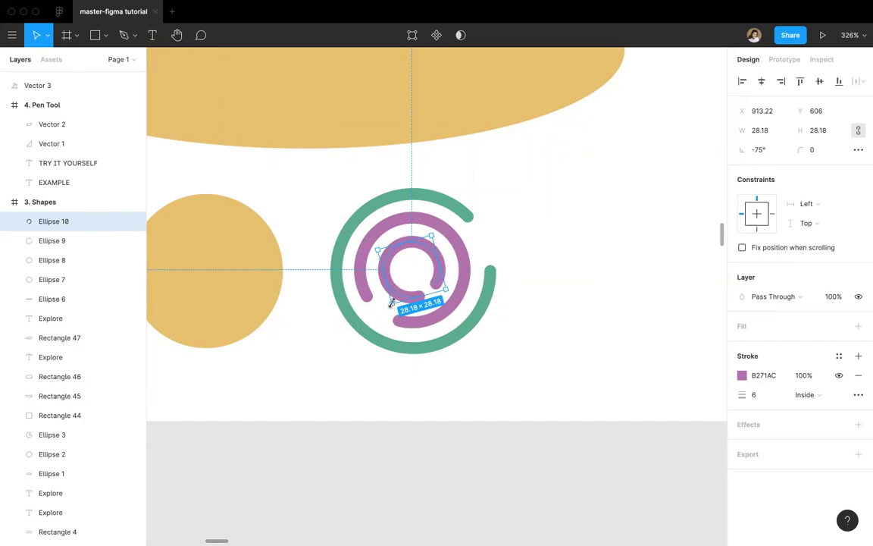
mouse_move(392, 301)
left_mouse_down()
mouse_move(407, 281)
mouse_move(362, 297)
mouse_move(395, 293)
left_mouse_up()
Step: Change the innermost arc's stroke colour to yellow E8BF70 and deselect it
left_click(742, 375)
left_click(647, 482)
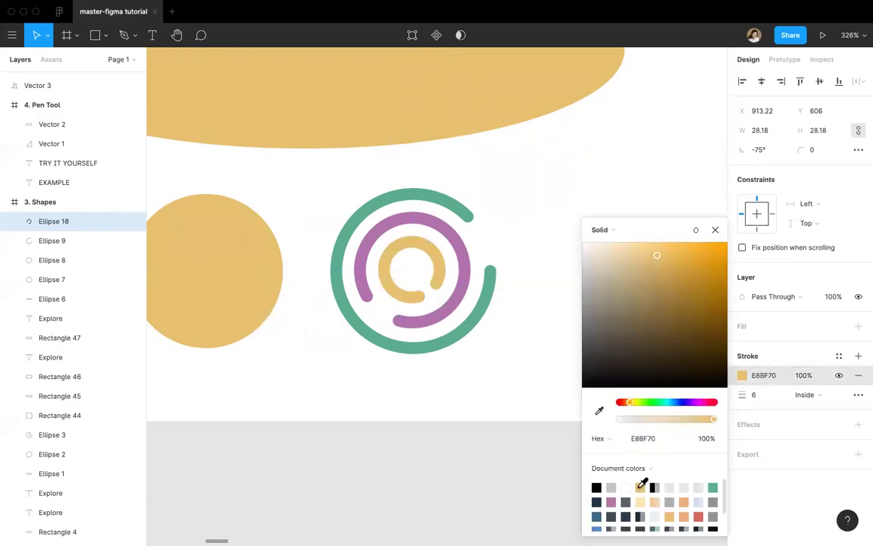
left_click(453, 447)
Step: Draw a closed right triangle with the Pen tool under TRY IT YOURSELF in the Pen Tool frame, spanning about X 680–757, Y 118–217
scroll(452, 449, "down", 5)
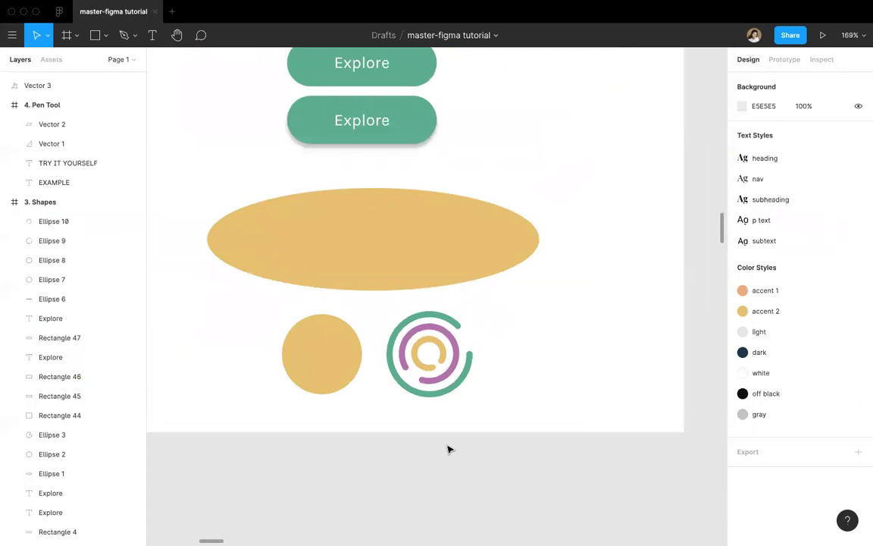
scroll(448, 449, "down", 10)
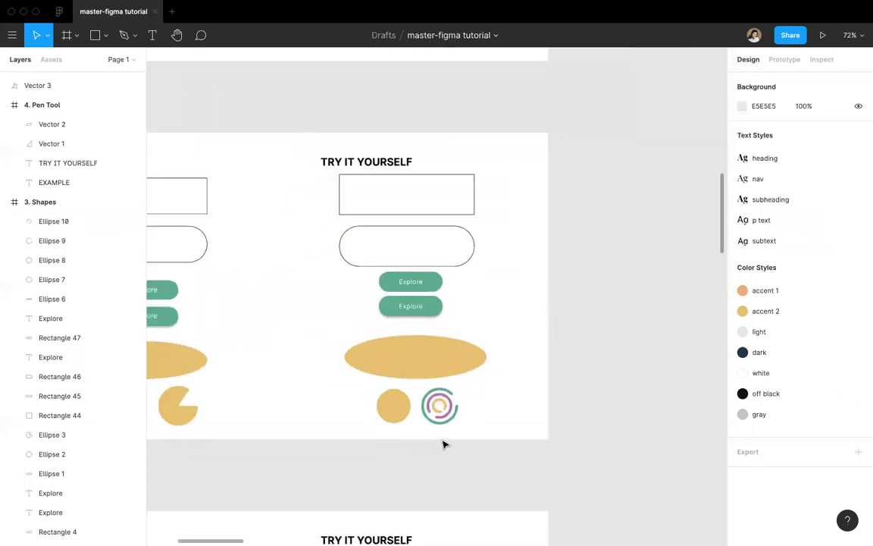
scroll(444, 444, "down", 1)
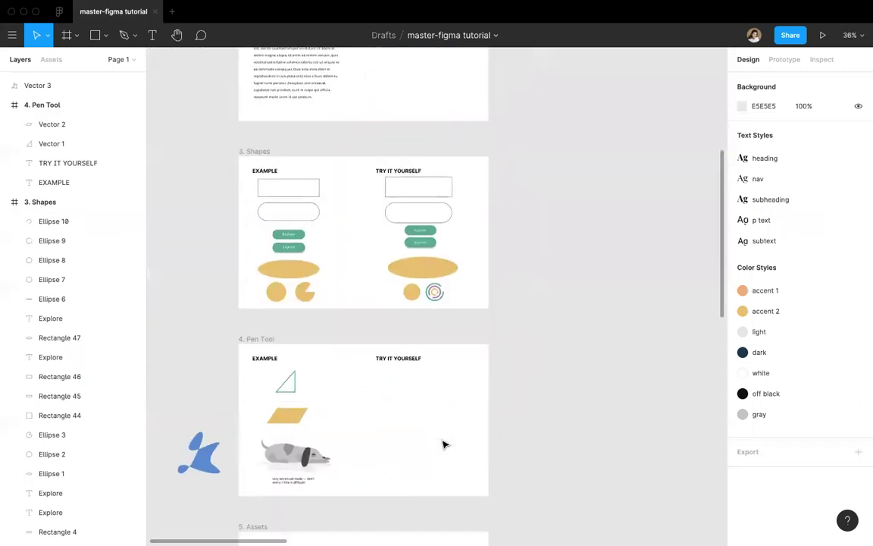
scroll(444, 444, "down", 3)
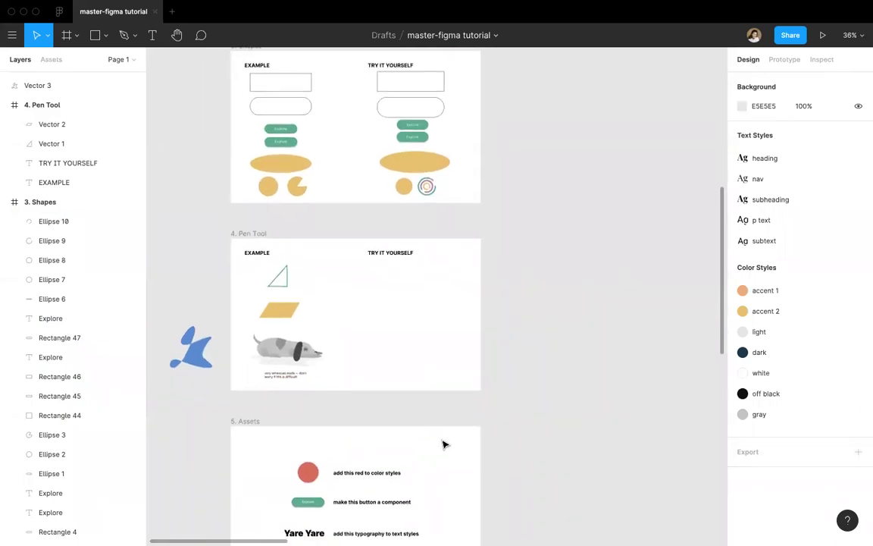
scroll(444, 444, "down", 1)
scroll(397, 284, "up", 5)
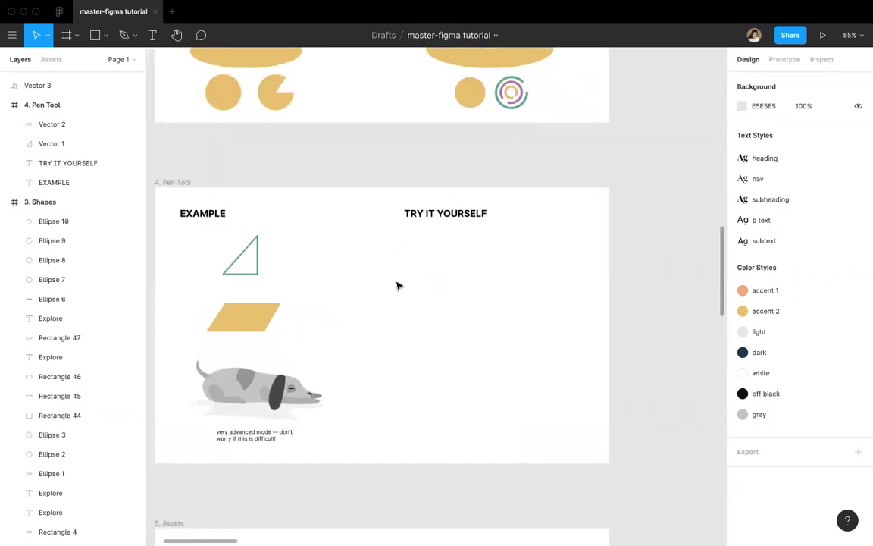
scroll(397, 285, "down", 3)
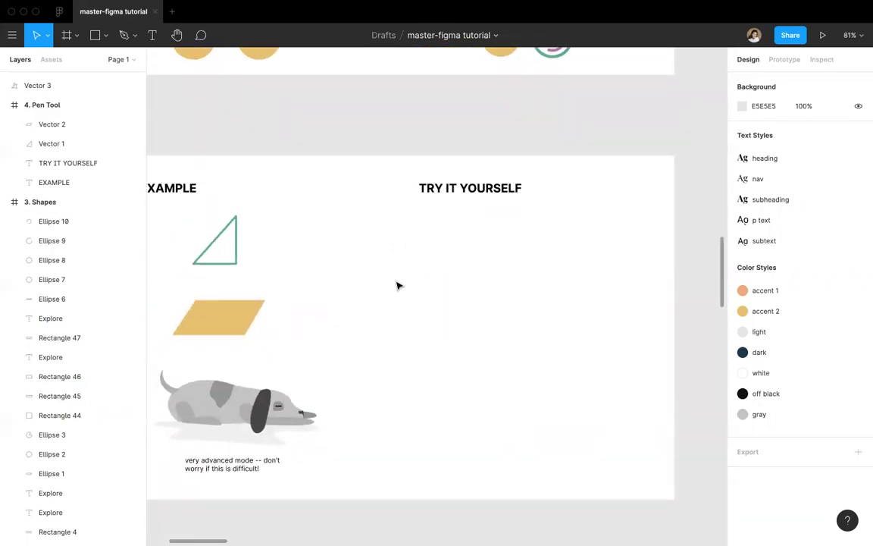
key("p")
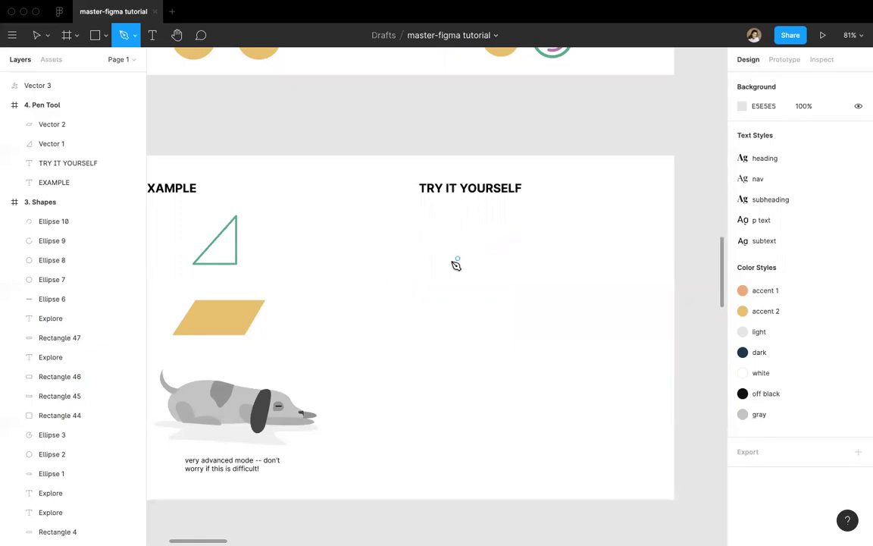
left_click(447, 265)
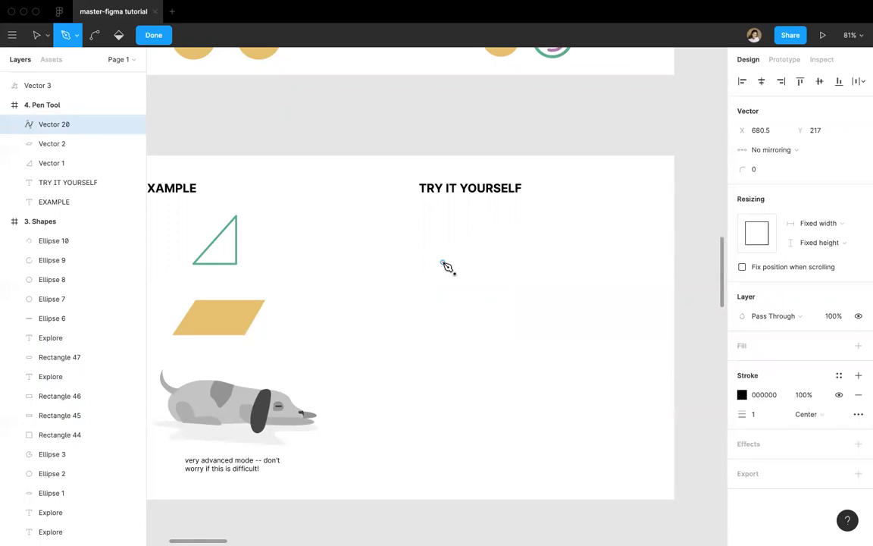
left_click(481, 215)
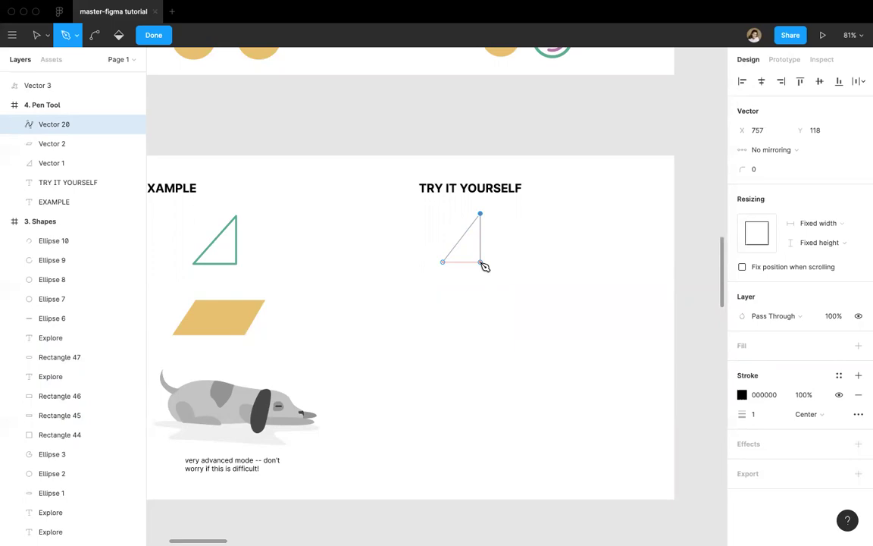
left_click(480, 262)
left_click(443, 262)
left_click(451, 360)
key("Escape")
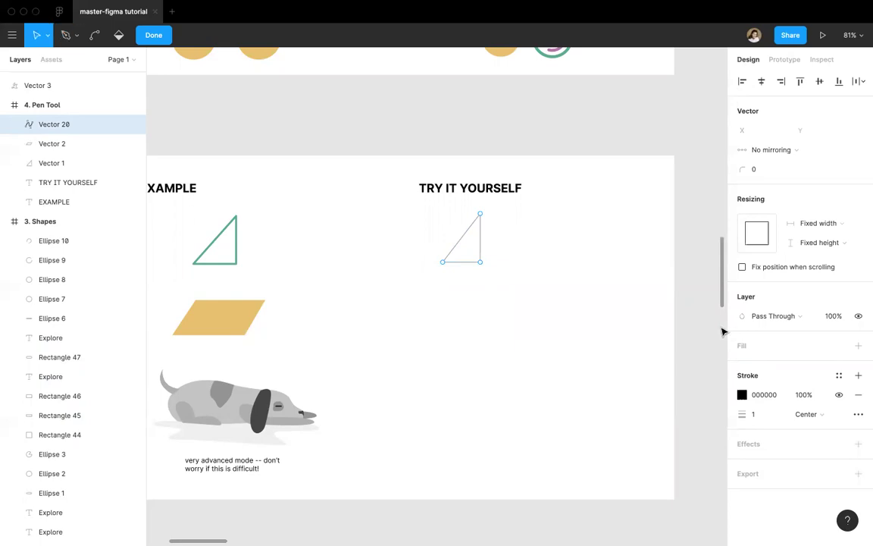
Step: Set the triangle's stroke thickness to 4 and its stroke join to Round
left_click(765, 415)
type("3")
key("Return")
key("Up")
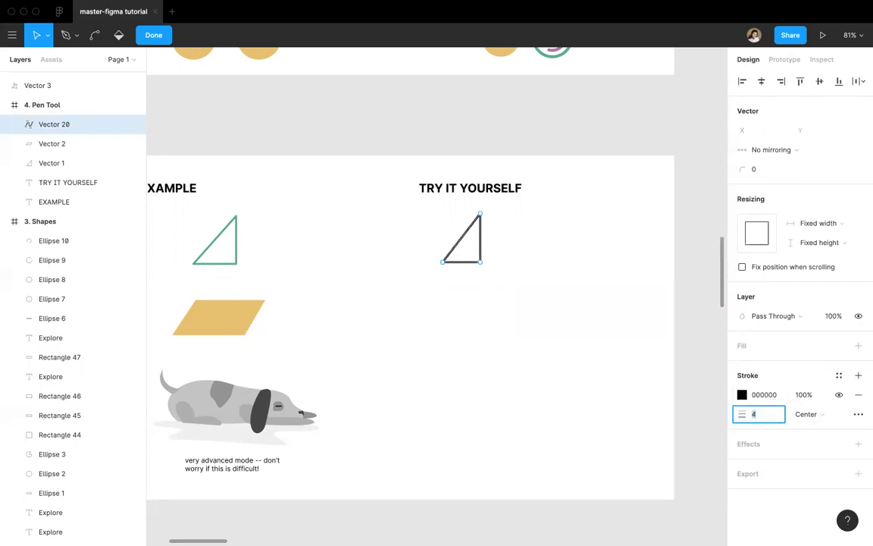
left_click(858, 414)
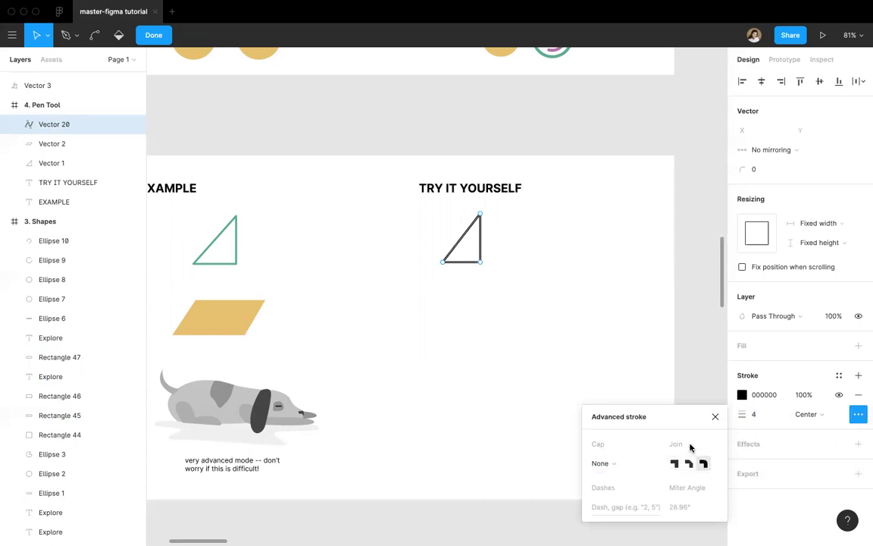
left_click(715, 416)
Step: Change the triangle's stroke colour to green 5DAD90 and leave vector editing
left_click(740, 396)
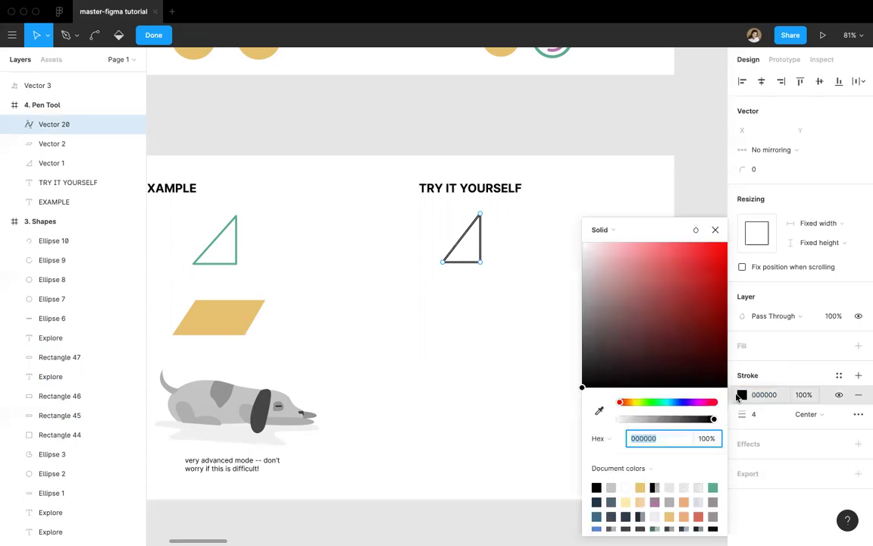
left_click(712, 486)
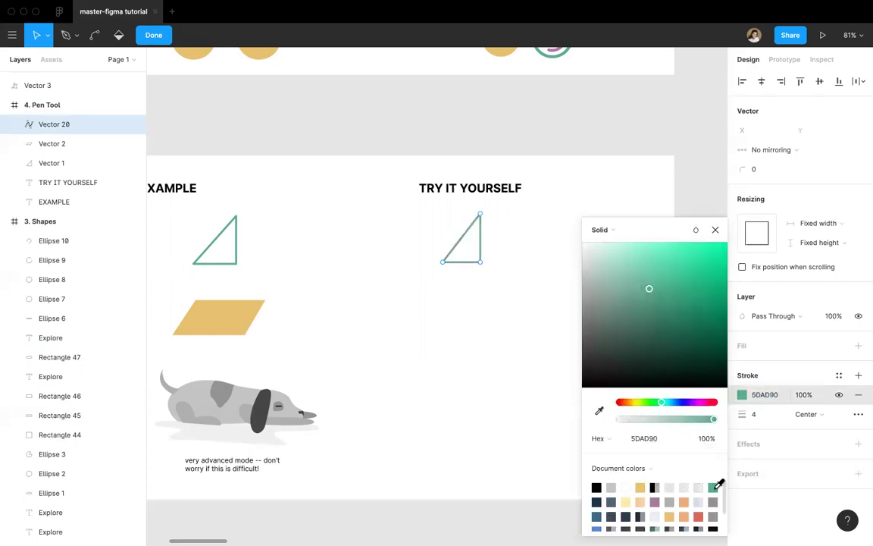
left_click(714, 231)
left_click(159, 35)
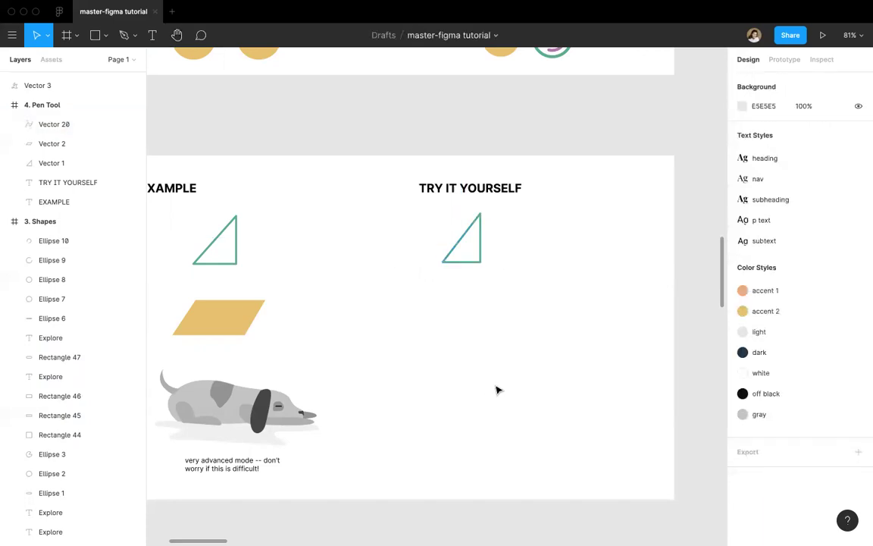
Step: Draw a closed parallelogram outline with the Pen tool below the green practice triangle
scroll(496, 390, "down", 2)
scroll(496, 390, "left", 1)
key("p")
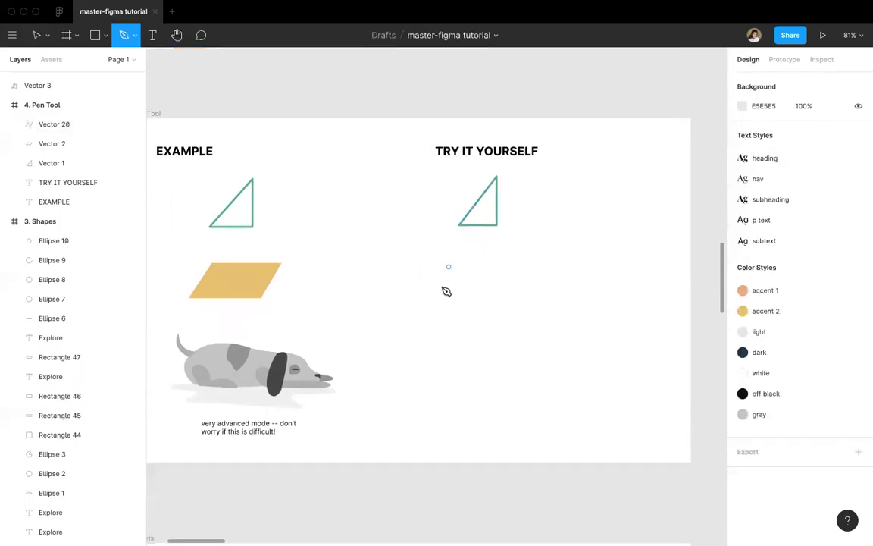
left_click(439, 293)
left_click(466, 259)
left_click(541, 259)
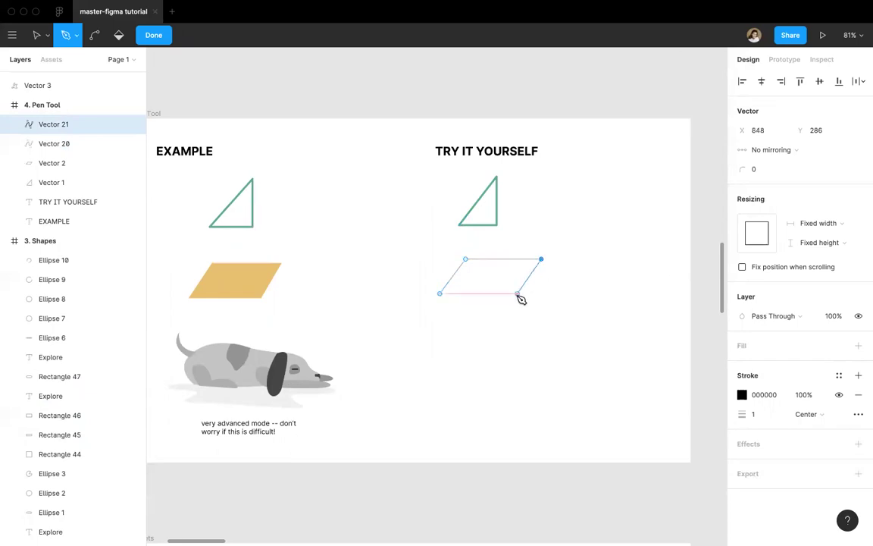
left_click(519, 294)
left_click(441, 294)
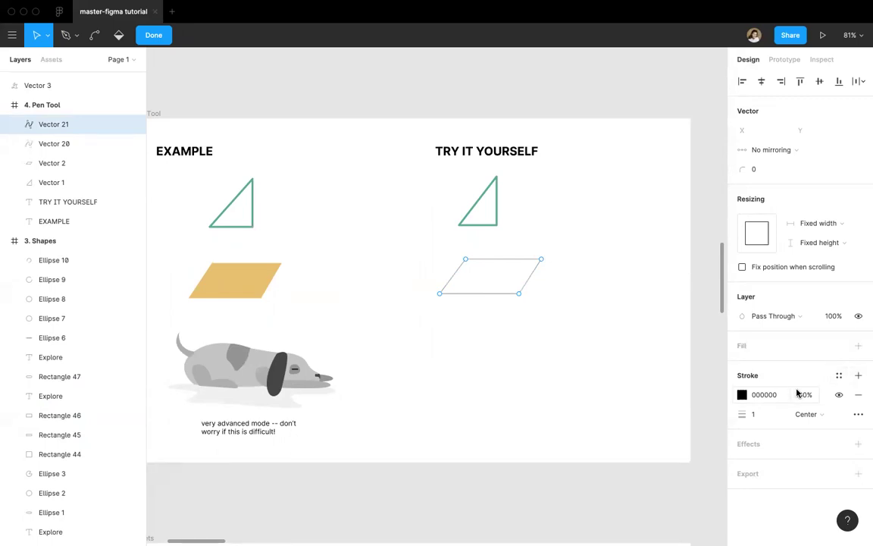
Step: Give the parallelogram a yellow E8BF70 fill, remove its stroke and leave vector editing
left_click(857, 347)
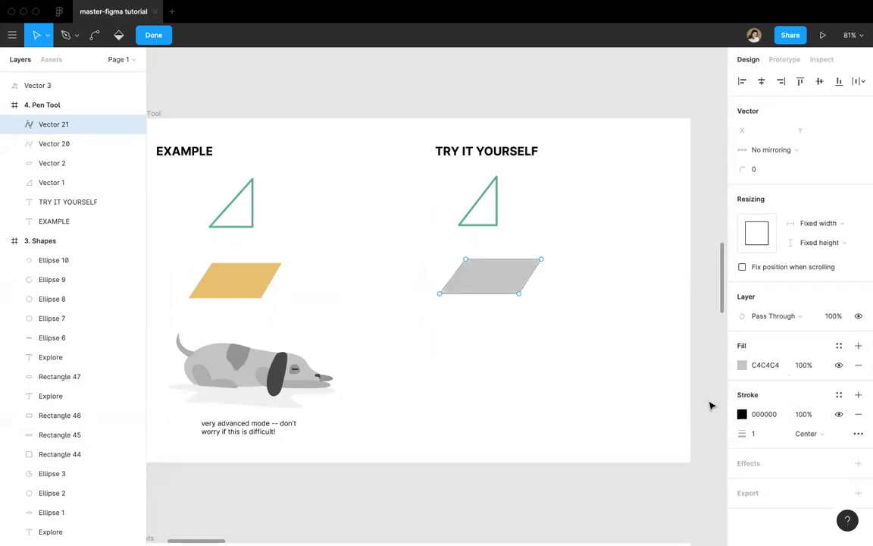
left_click(858, 414)
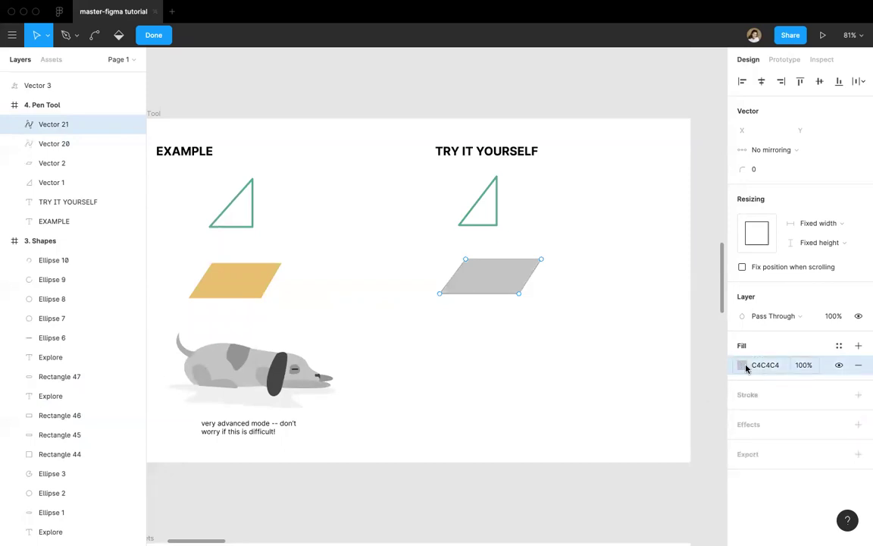
left_click(740, 365)
left_click(640, 488)
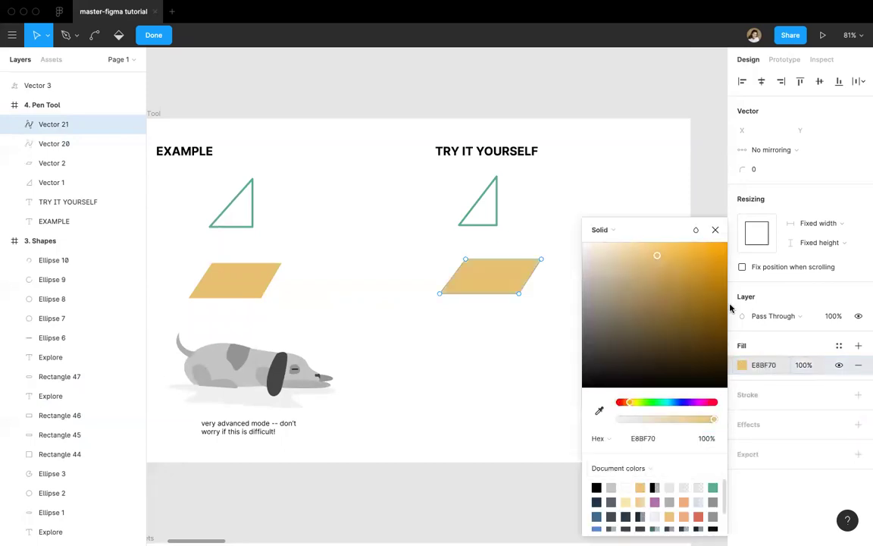
left_click(714, 229)
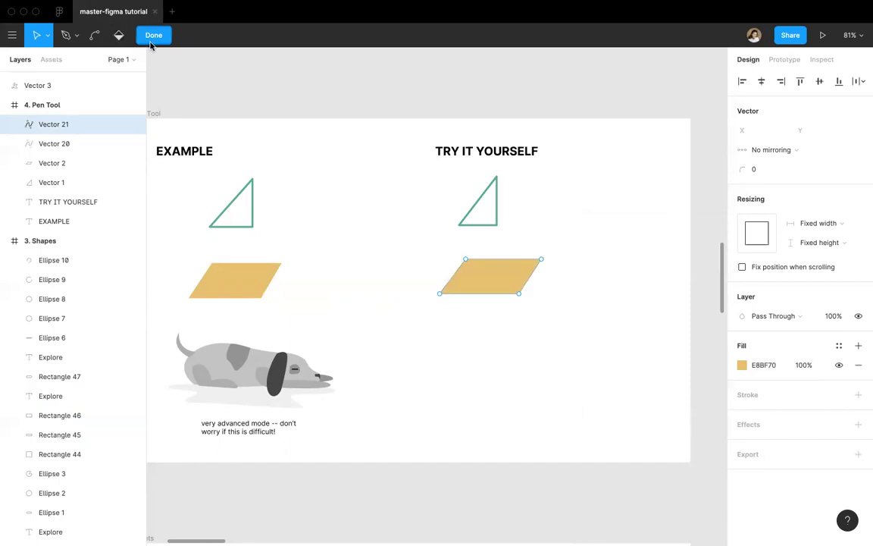
left_click(152, 36)
left_click(576, 422)
scroll(575, 425, "down", 5)
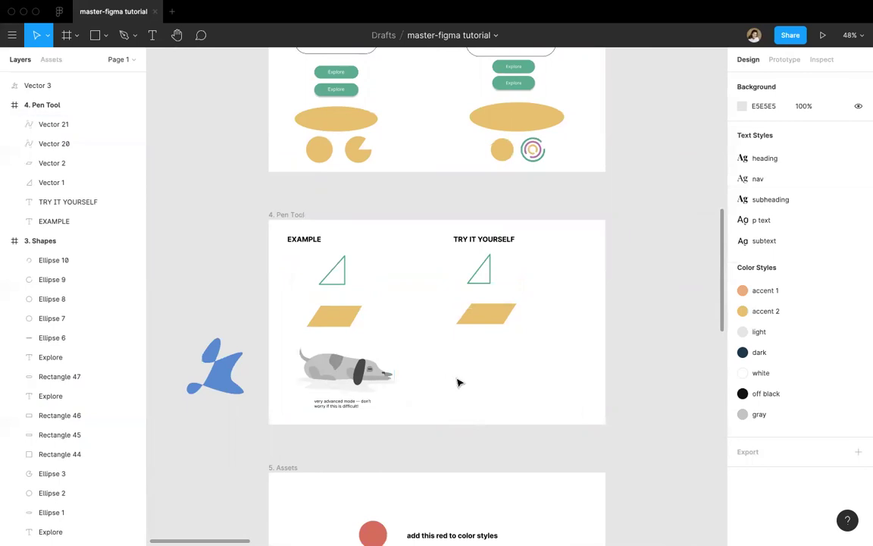
Step: Draw an open S-shaped curve with the Pen tool below the yellow practice parallelogram and leave vector editing
scroll(458, 381, "up", 5)
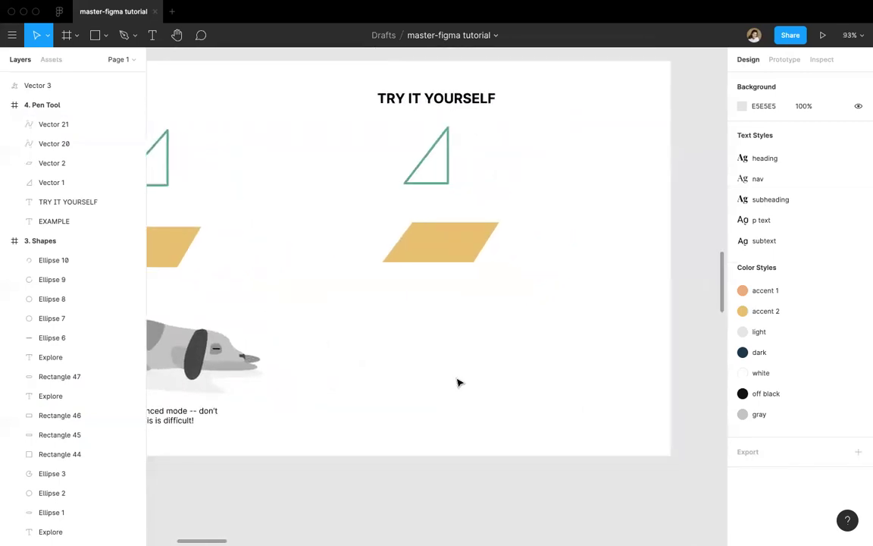
key("p")
left_click(394, 388)
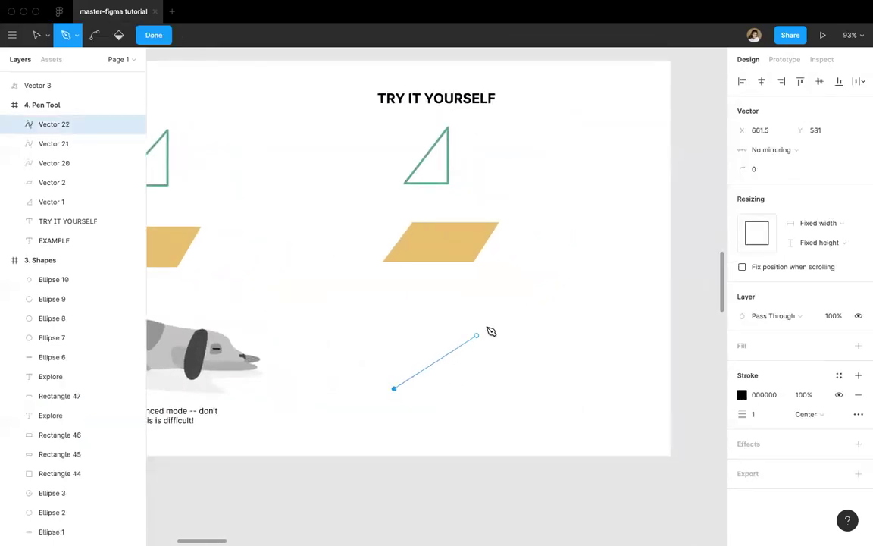
left_click_drag(488, 314, 548, 388)
left_click_drag(594, 300, 583, 262)
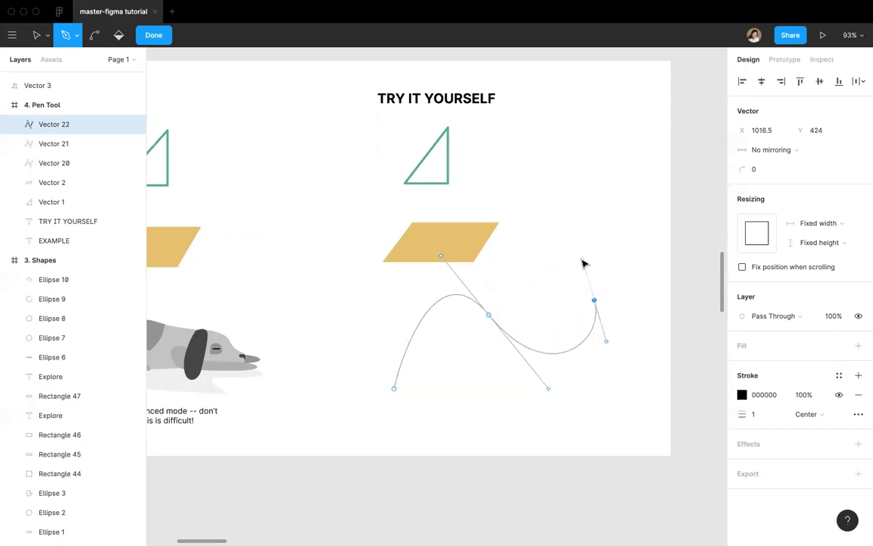
key("Escape")
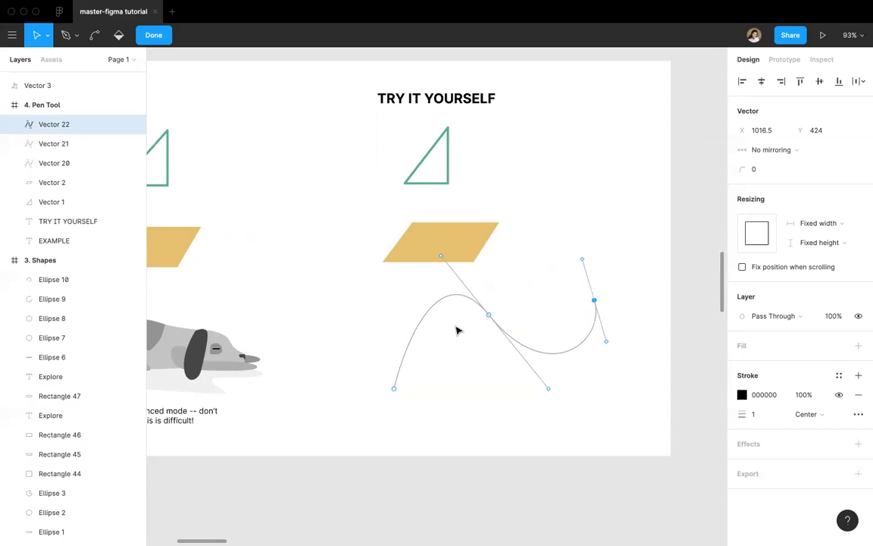
left_click(162, 38)
left_click(612, 400)
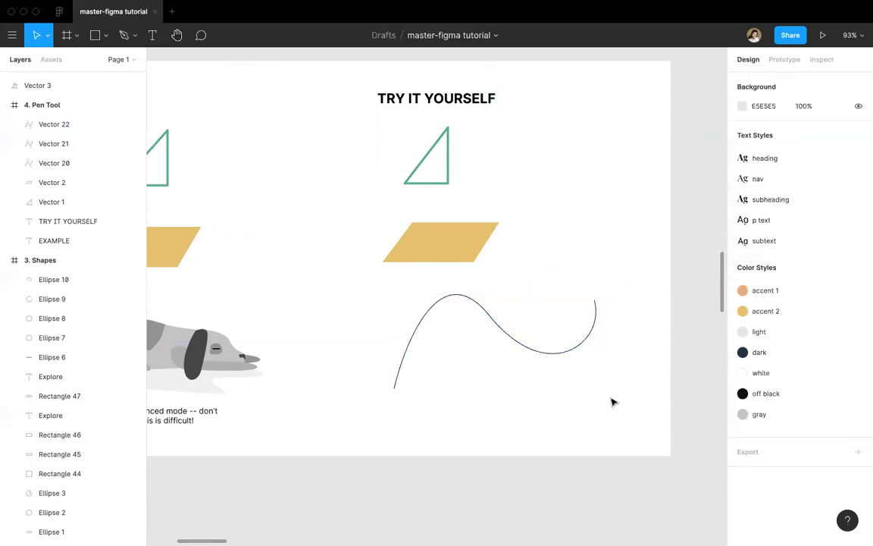
Step: Add a second, linear gradient fill to the red circle in the 5. Assets frame and remove it again
scroll(612, 399, "down", 10)
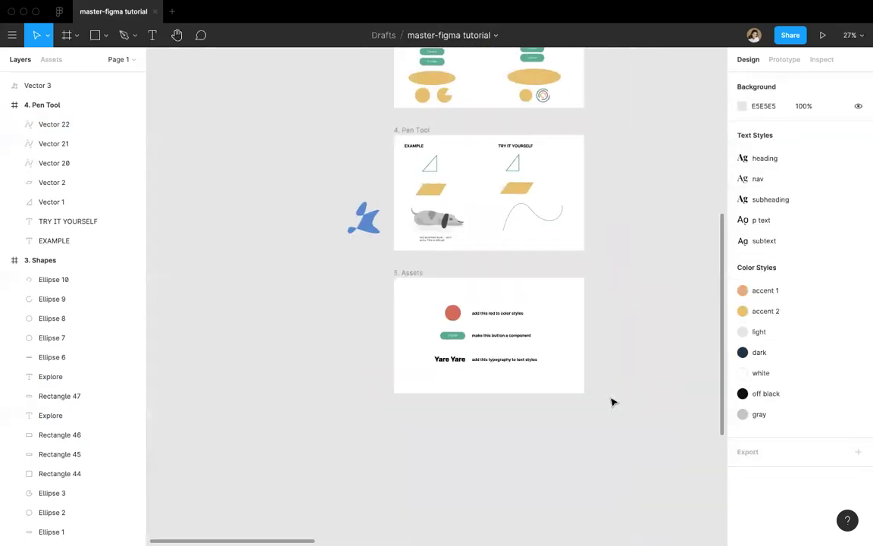
scroll(613, 402, "up", 2)
scroll(613, 402, "right", 2)
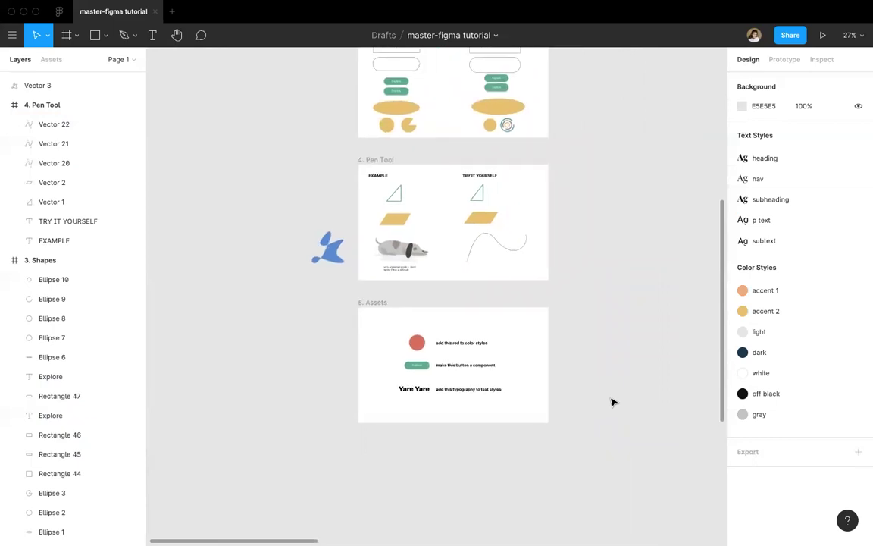
scroll(543, 379, "up", 5)
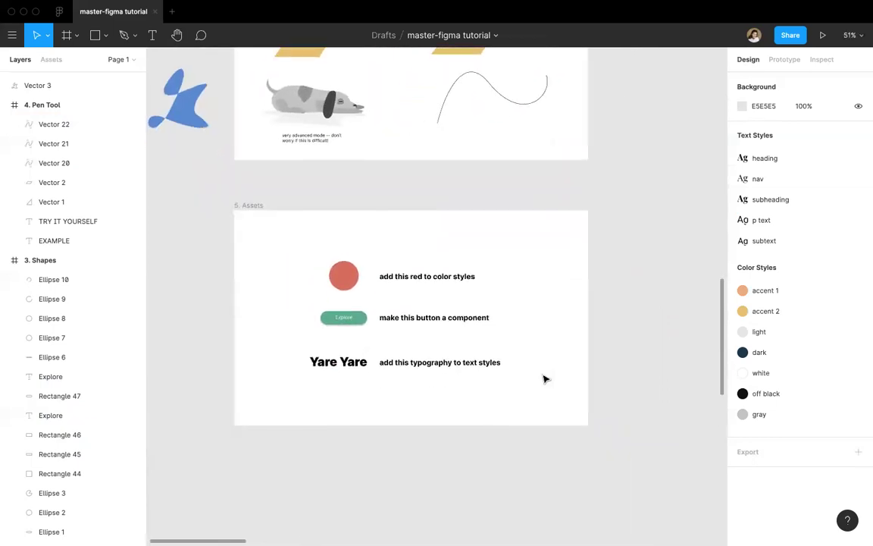
scroll(543, 379, "up", 3)
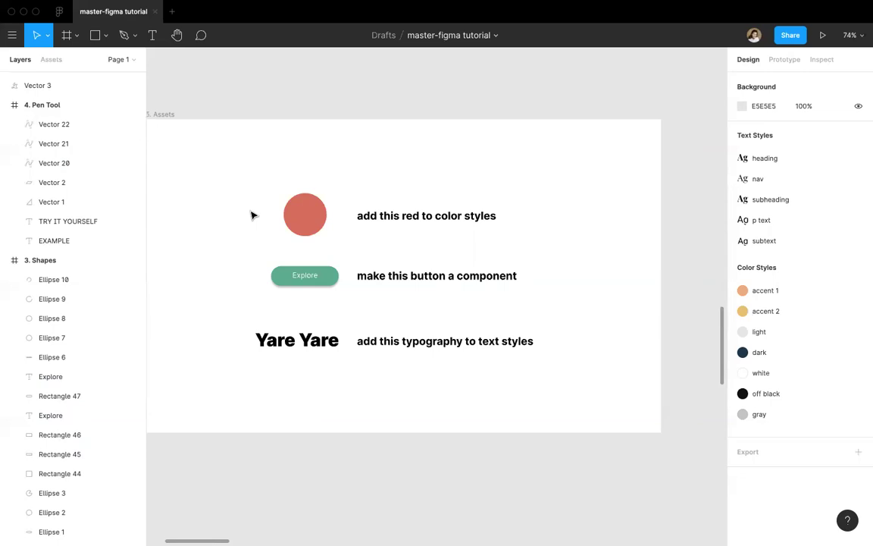
left_click(311, 230)
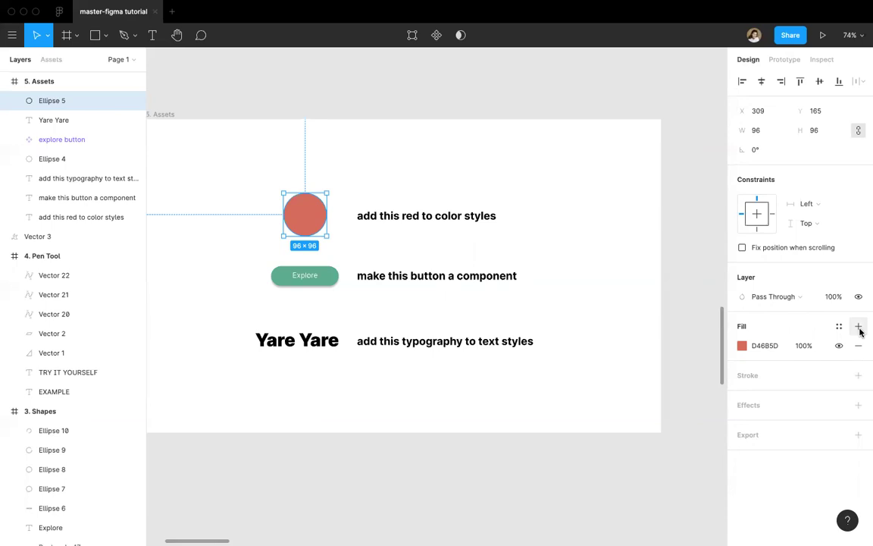
left_click(859, 327)
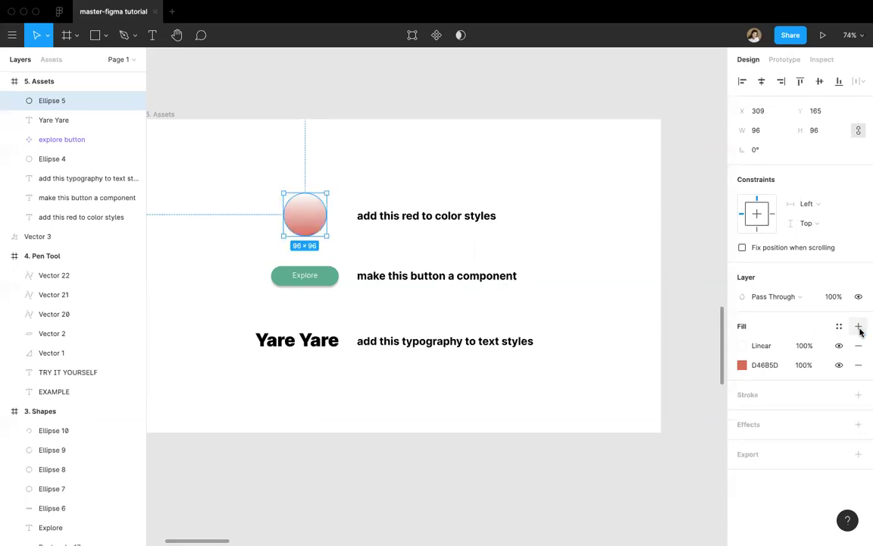
left_click(857, 350)
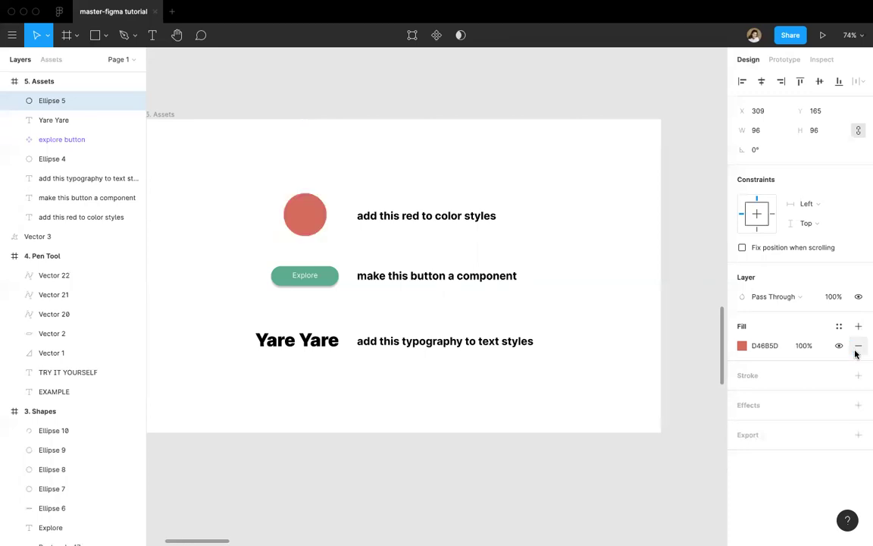
Step: Save the red circle's fill as a new color style named persimmon, check it in the style list and deselect the circle
left_click(842, 327)
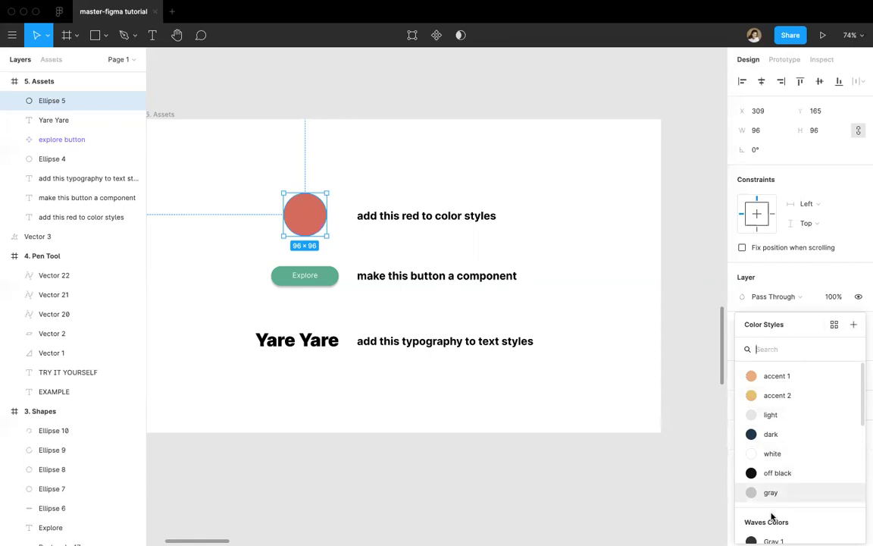
scroll(764, 516, "down", 1)
scroll(814, 394, "down", 3)
scroll(814, 393, "up", 3)
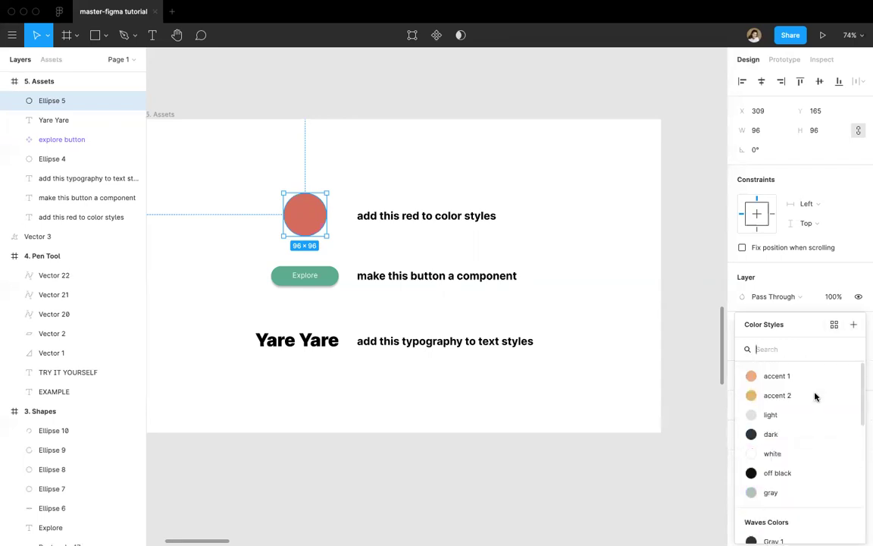
left_click(854, 324)
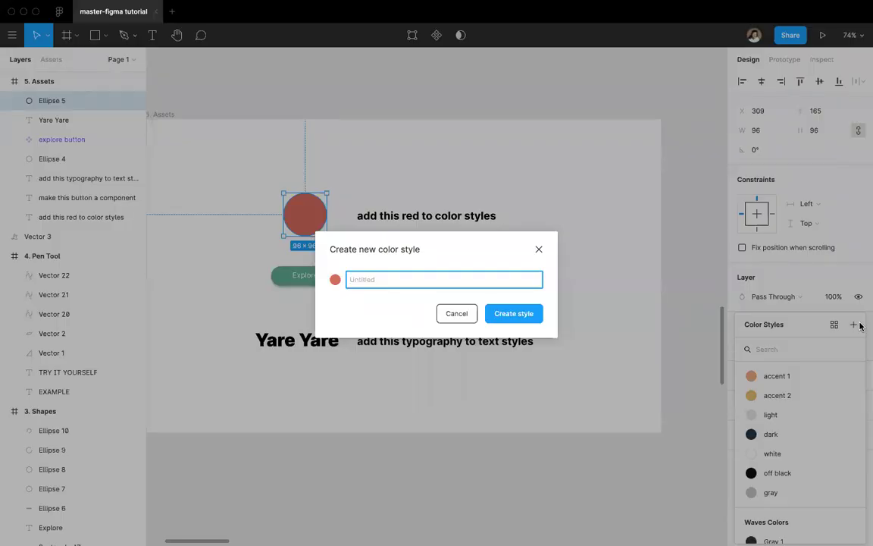
type("persimmon")
key("Return")
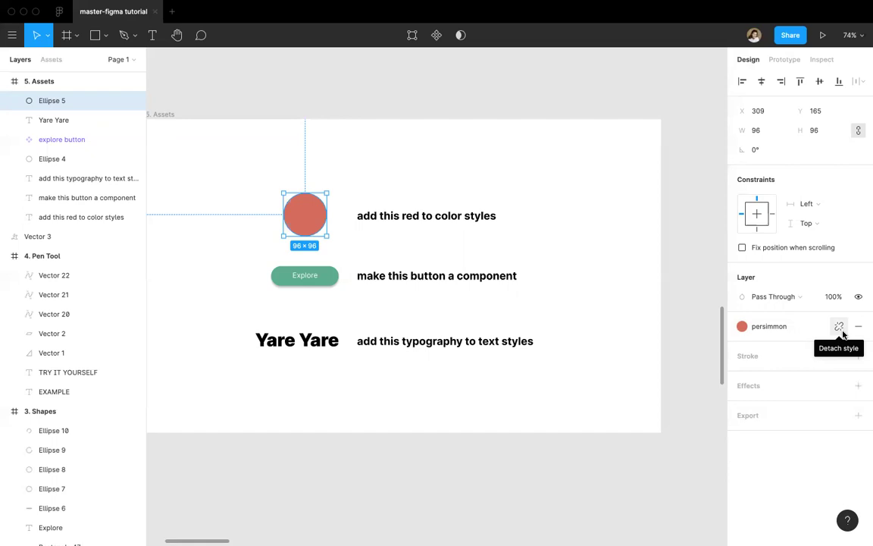
left_click(741, 326)
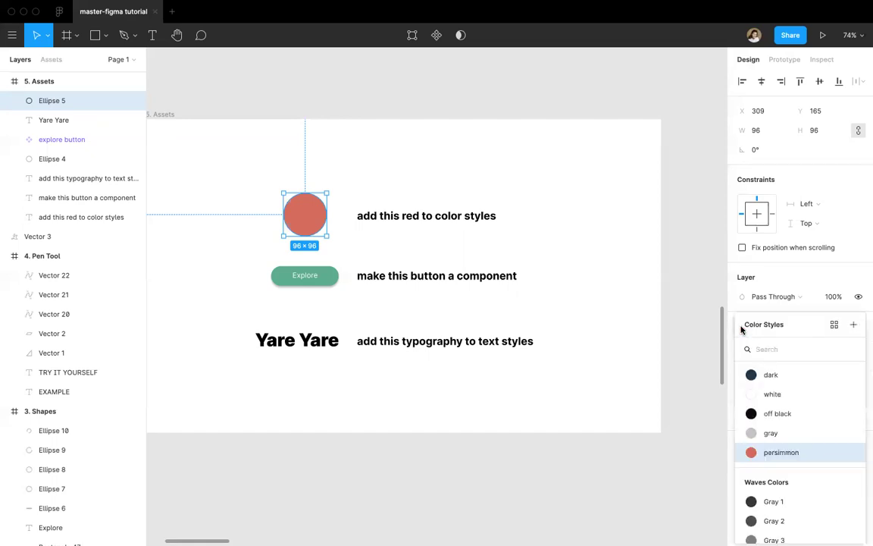
left_click(633, 323)
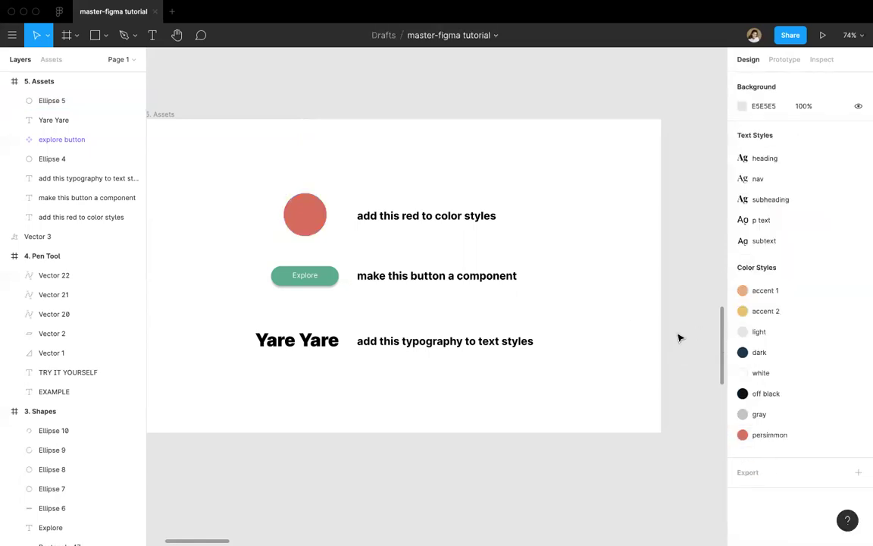
Step: Examine the persimmon color style's properties and its color picker
left_click(861, 433)
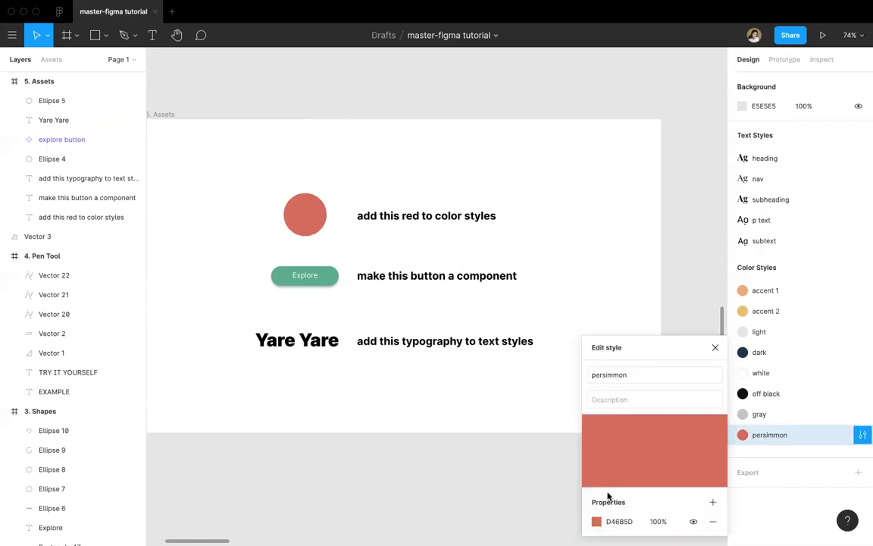
left_click(597, 521)
left_click_drag(554, 351, 519, 267)
left_click(572, 230)
left_click(715, 347)
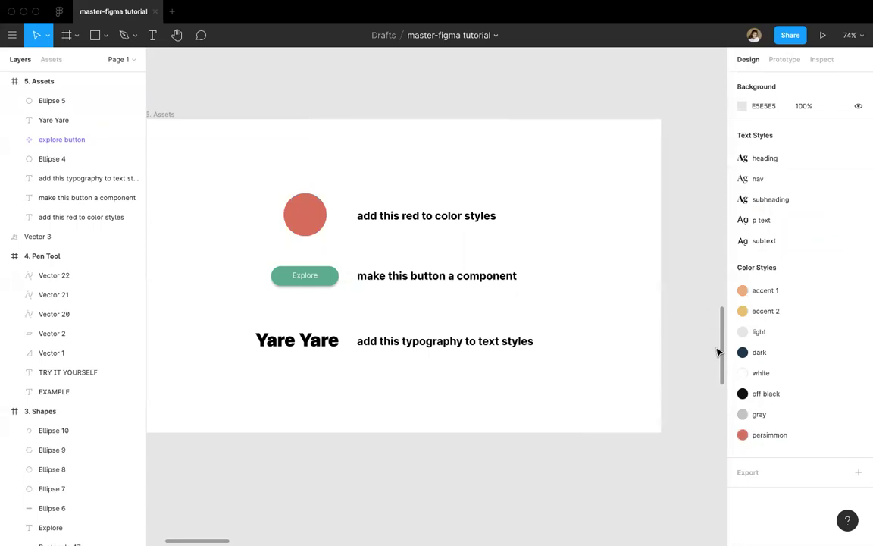
Step: Detach the persimmon color style from the red circle's fill and apply the same style to it again
left_click(309, 219)
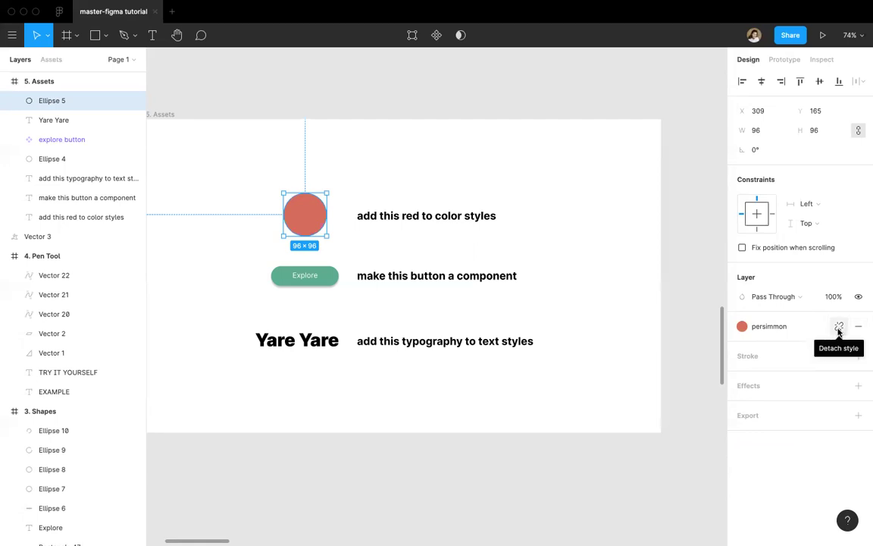
left_click(839, 328)
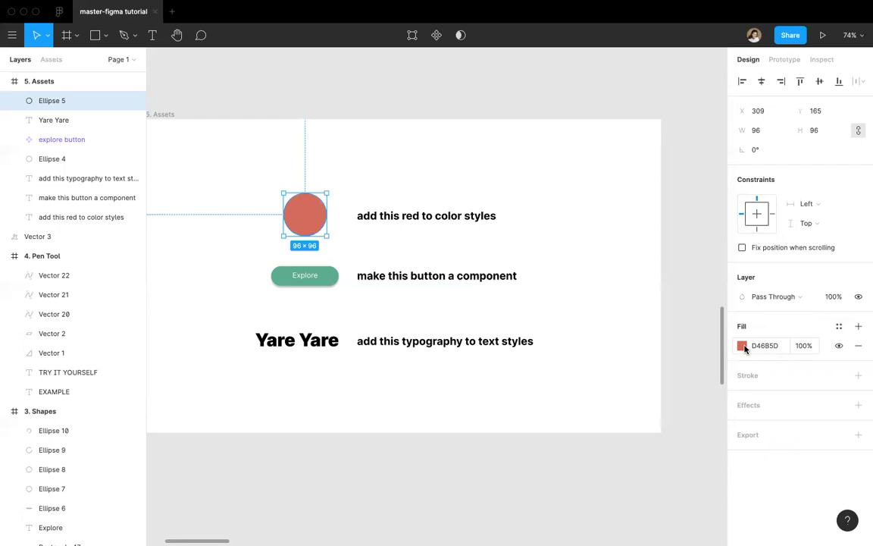
left_click(840, 326)
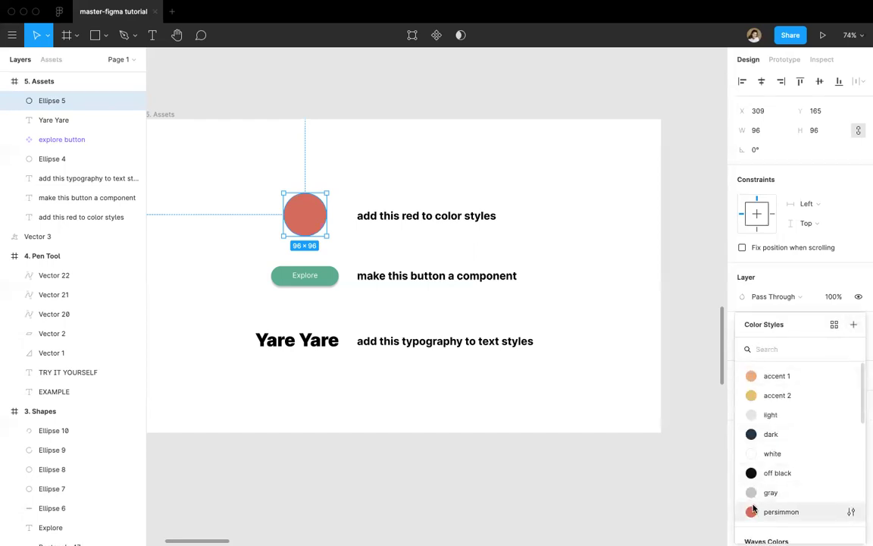
left_click(770, 510)
left_click(667, 485)
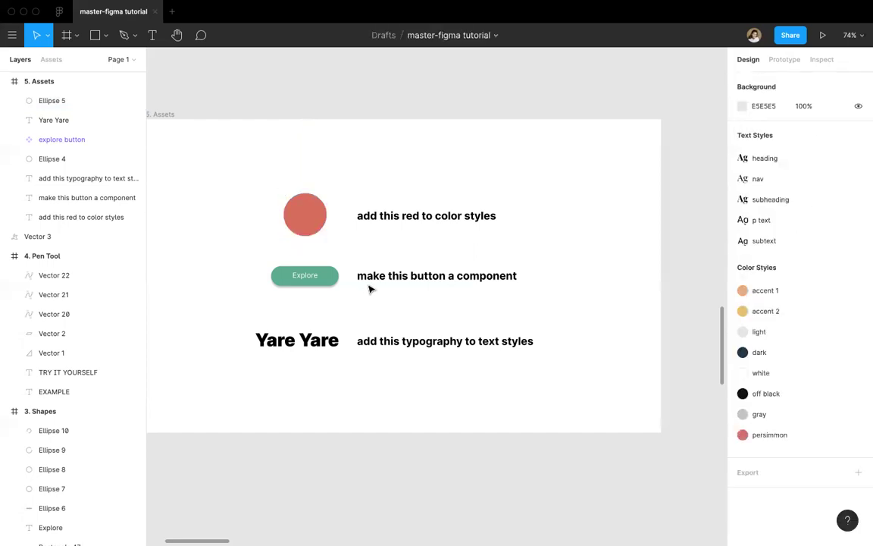
left_click(312, 270)
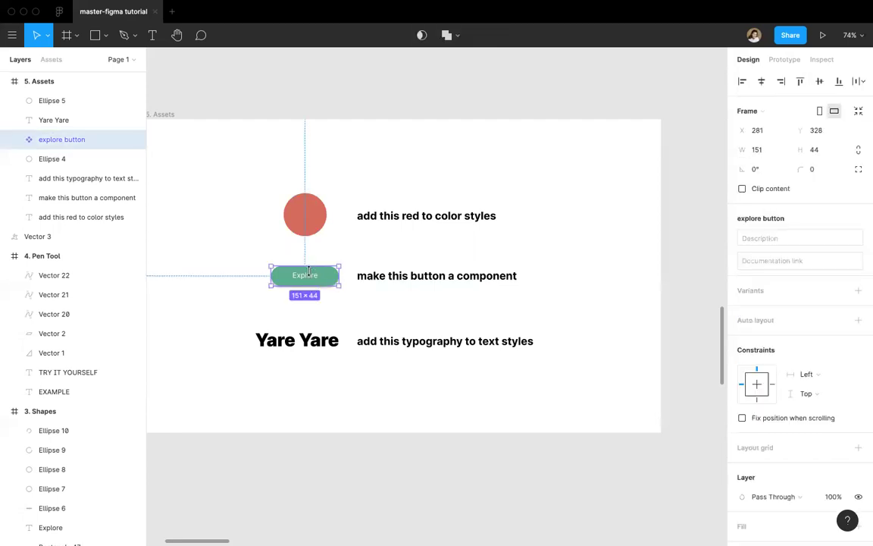
right_click(306, 279)
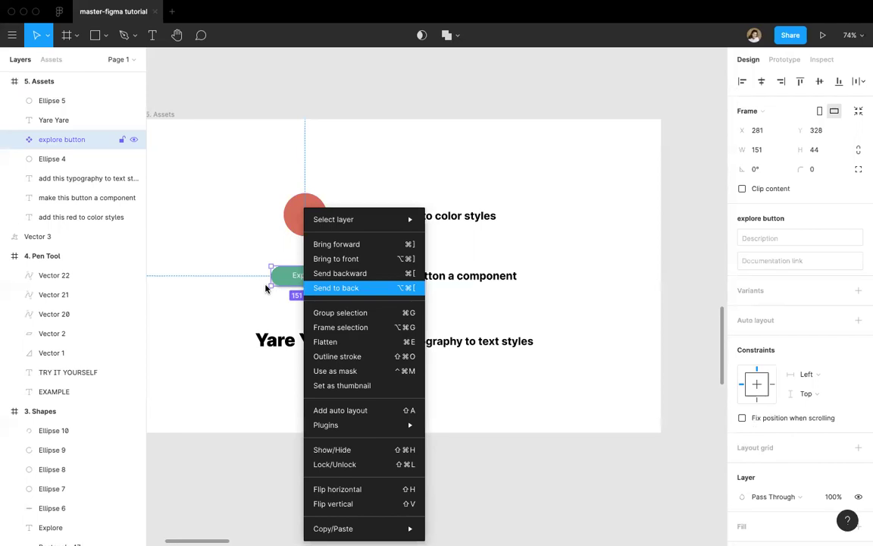
left_click(263, 289)
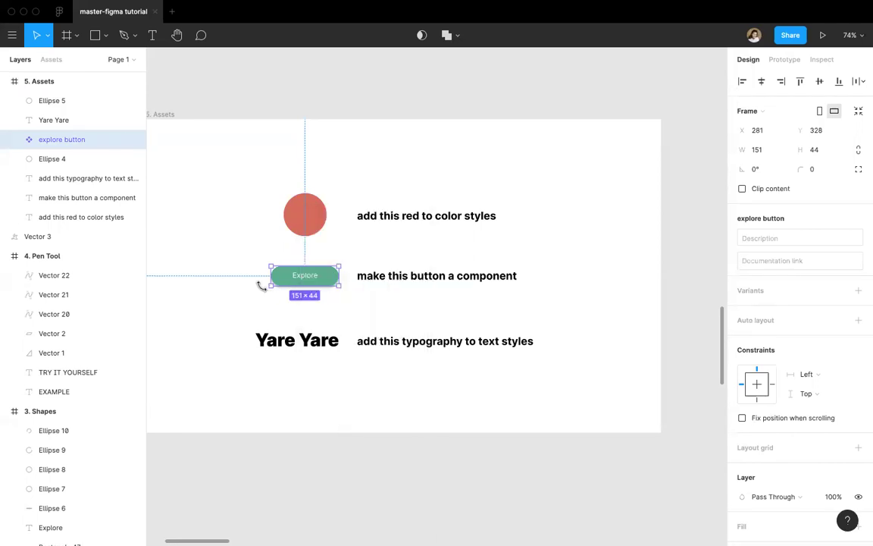
right_click(83, 135)
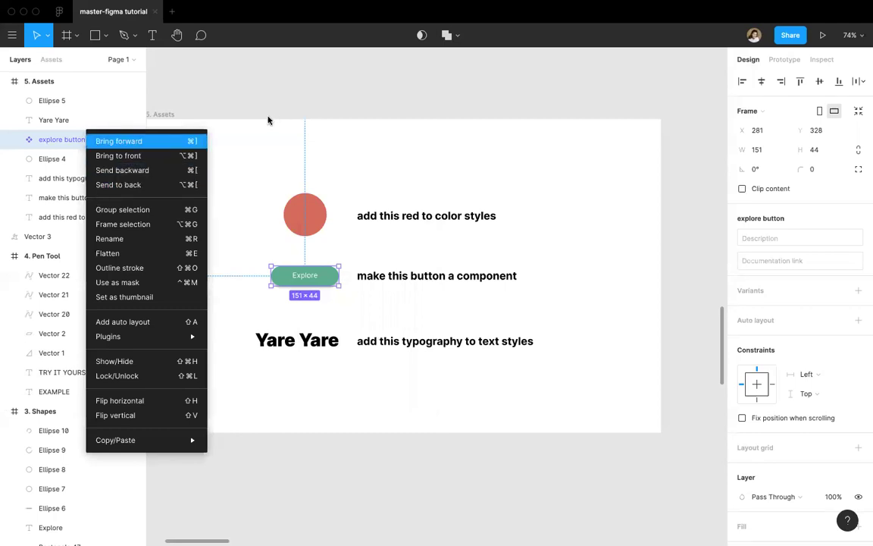
left_click(249, 231)
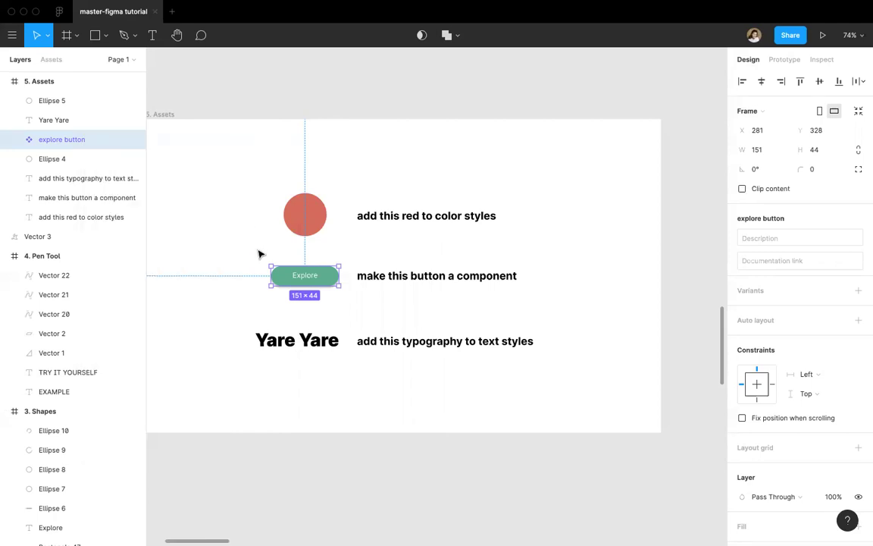
right_click(290, 280)
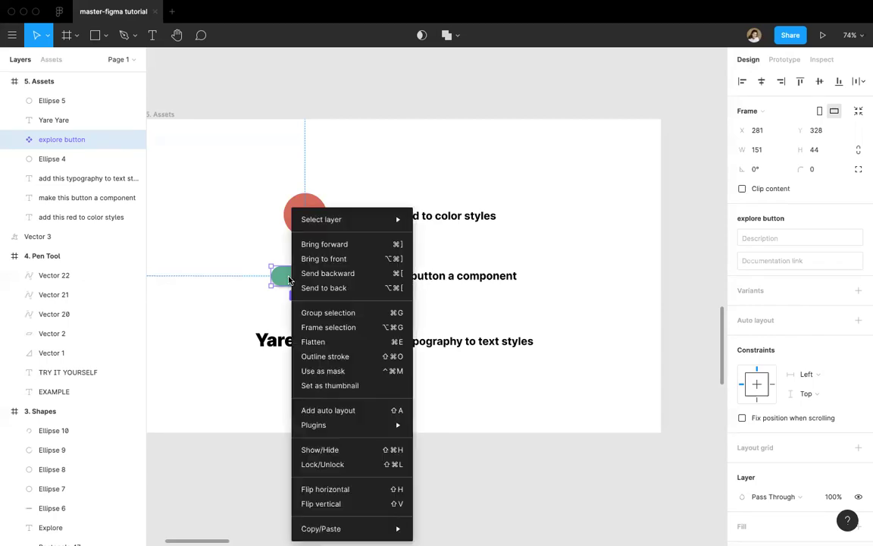
left_click(238, 290)
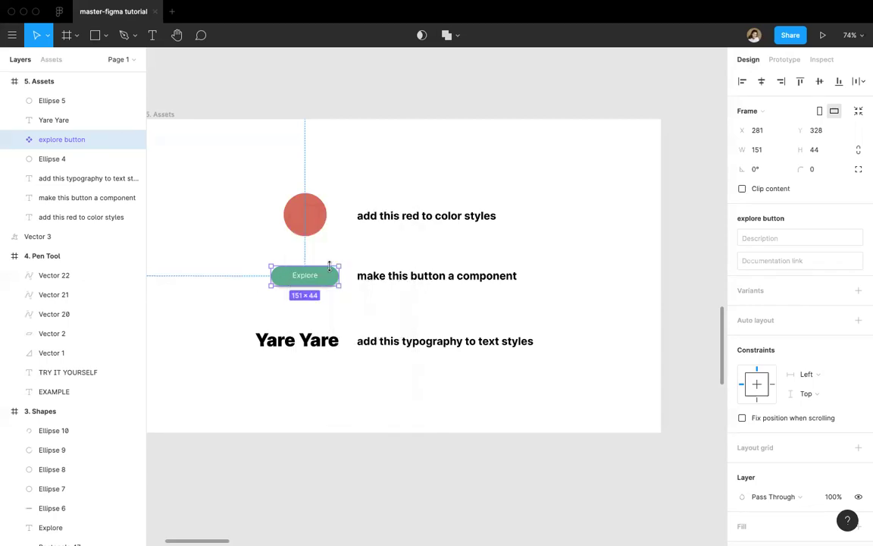
left_click(346, 299)
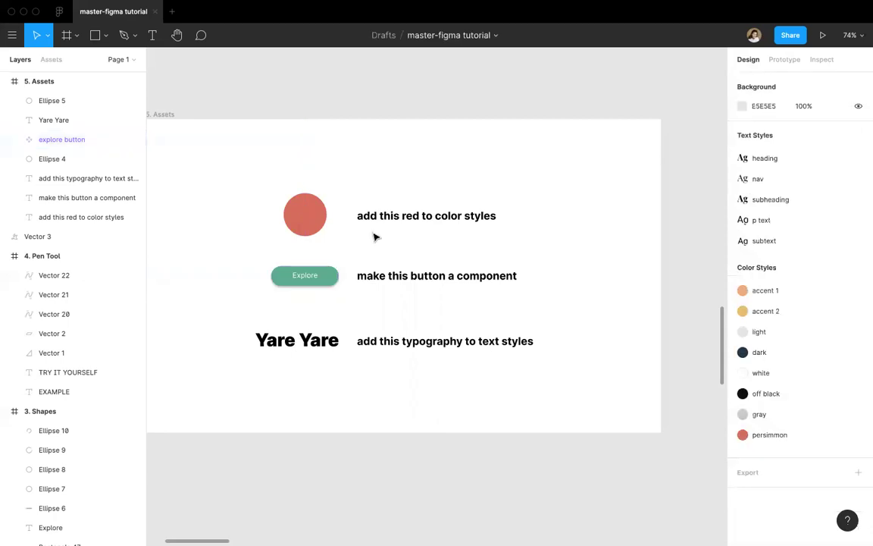
Step: Turn the red circle into a component and place a pasted instance of it above the color styles label at X 471, Y 40
left_click(307, 225)
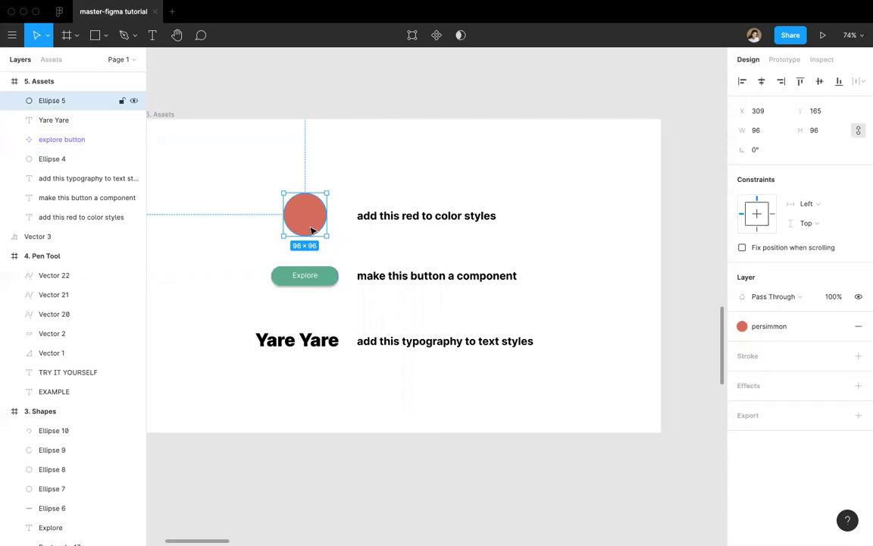
left_click(436, 36)
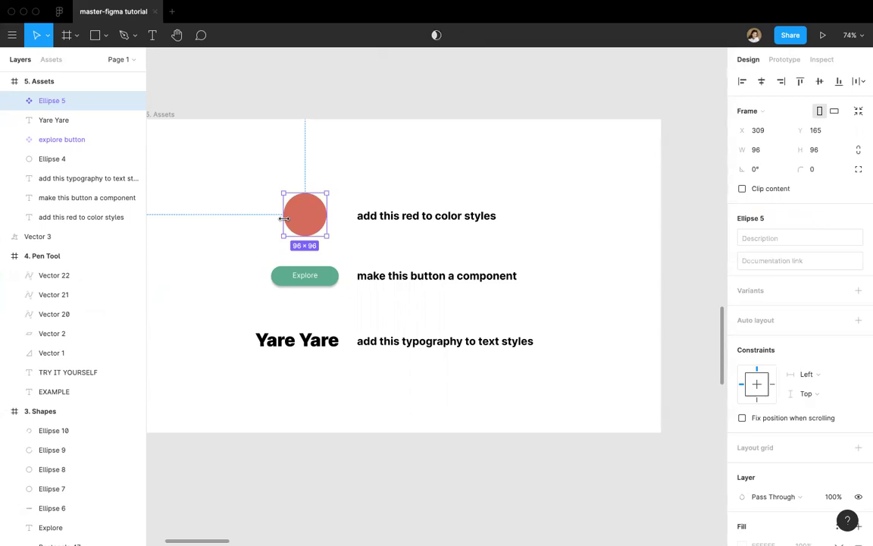
key("super+v")
left_click_drag(304, 220, 378, 165)
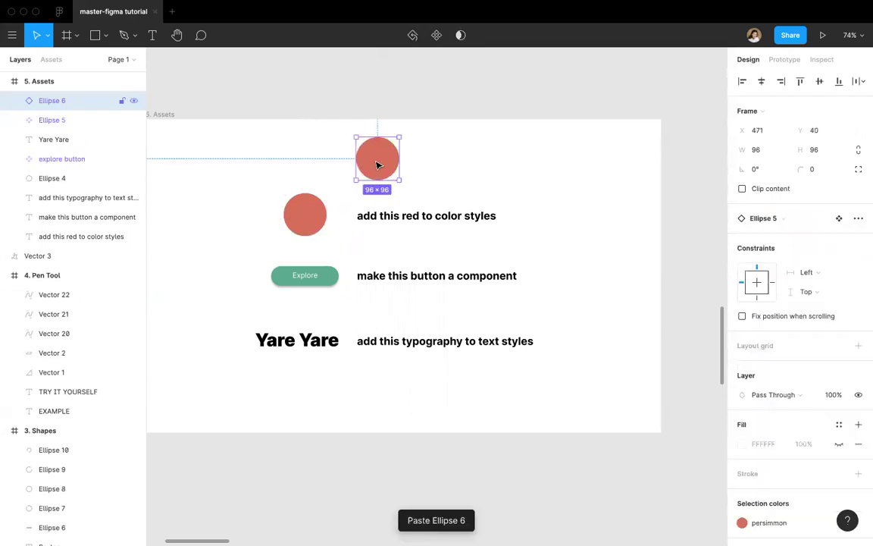
left_click(300, 180)
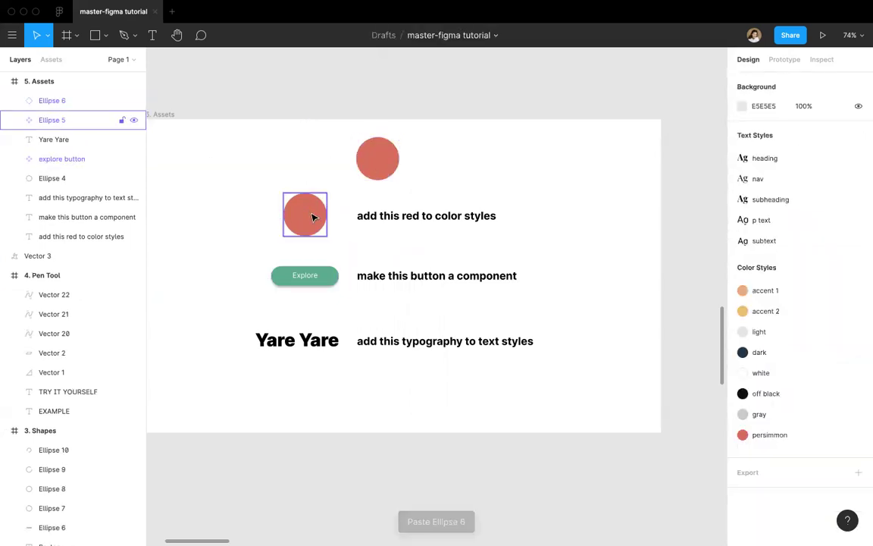
Step: Delete the pasted circle instance and undo the changes back to before the red circle became a component
left_click(313, 218)
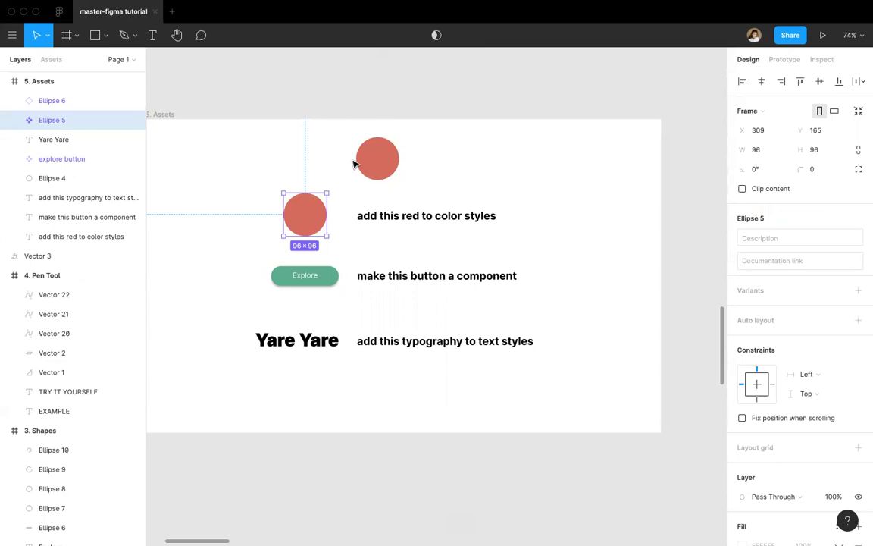
left_click_drag(328, 192, 301, 185)
key("ctrl+z")
left_click(375, 174)
key("Delete")
key("ctrl+z")
key("ctrl+z")
key("ctrl+z")
key("ctrl+z")
key("ctrl+z")
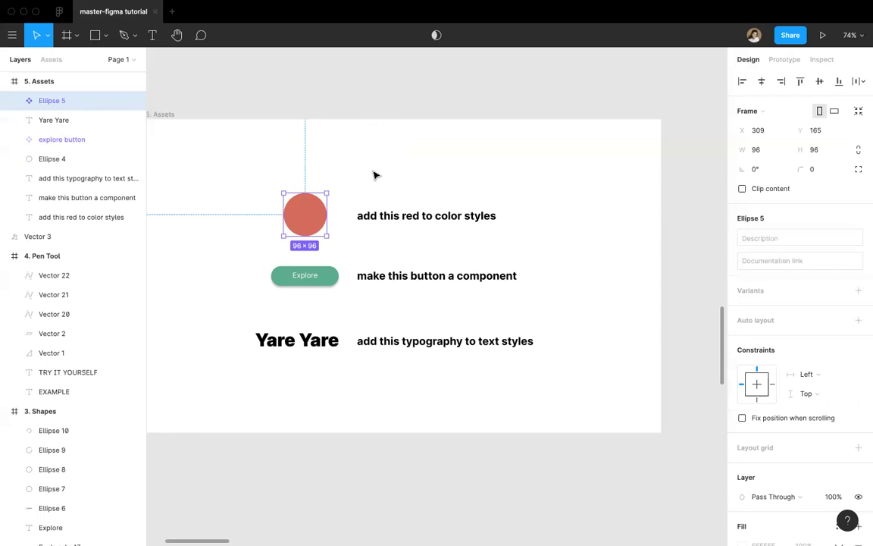
key("ctrl+z")
left_click(367, 181)
scroll(366, 181, "down", 2)
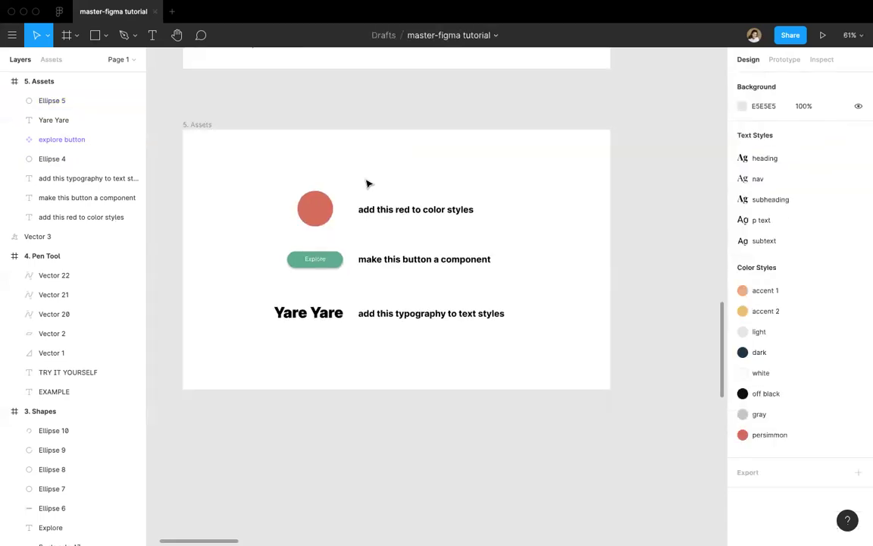
scroll(366, 184, "down", 2)
left_click(322, 215)
right_click(324, 218)
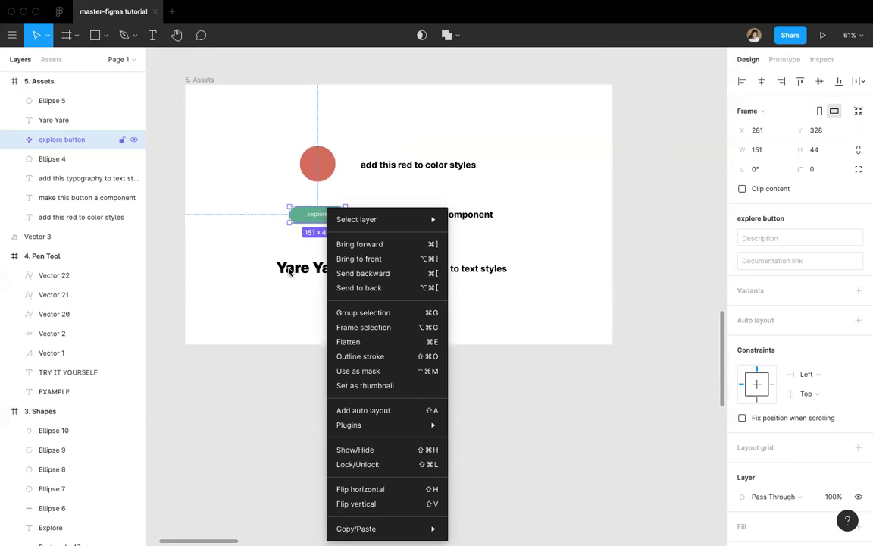
key("Escape")
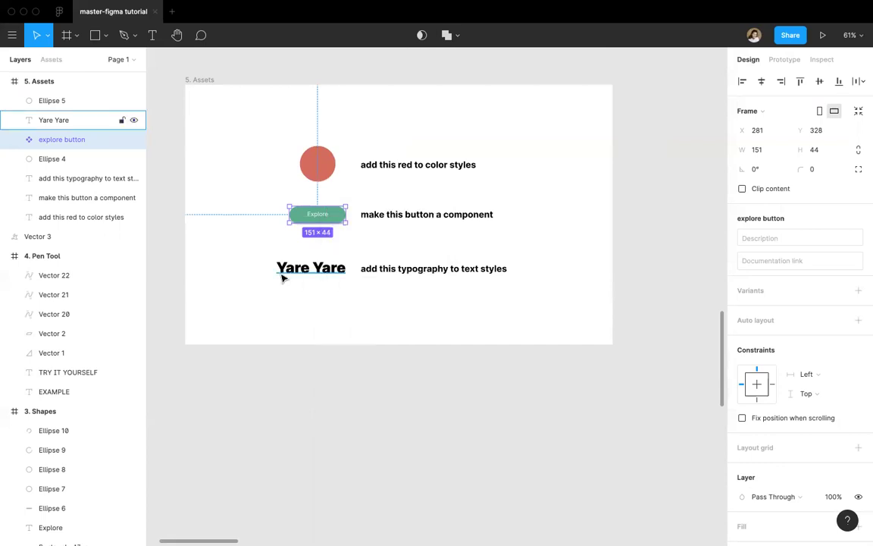
left_click(304, 308)
Step: Create a new text style named jojos from the Yare Yare text
scroll(304, 308, "right", 3)
scroll(304, 307, "up", 2)
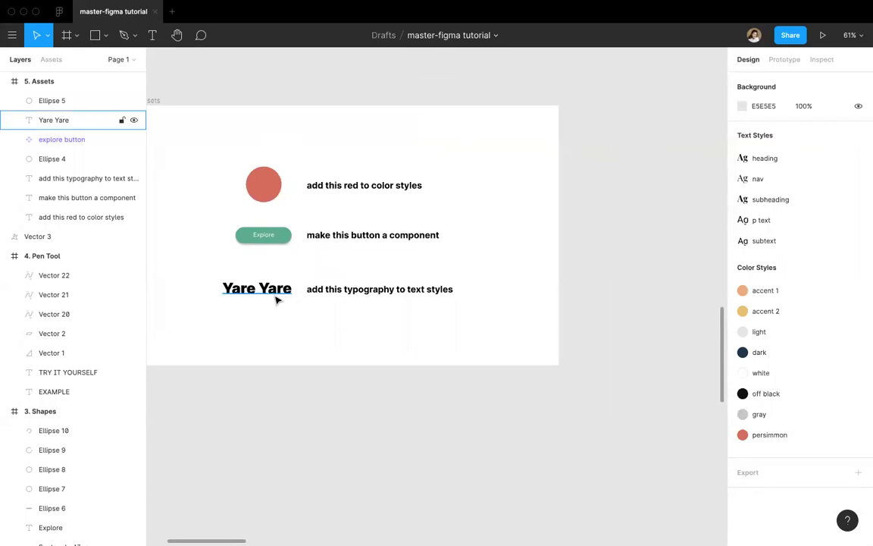
left_click(275, 297)
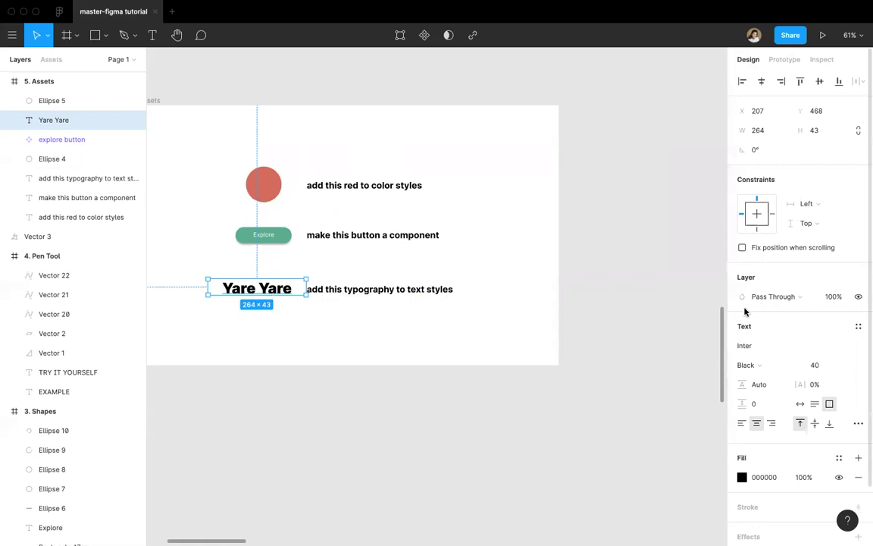
left_click(858, 329)
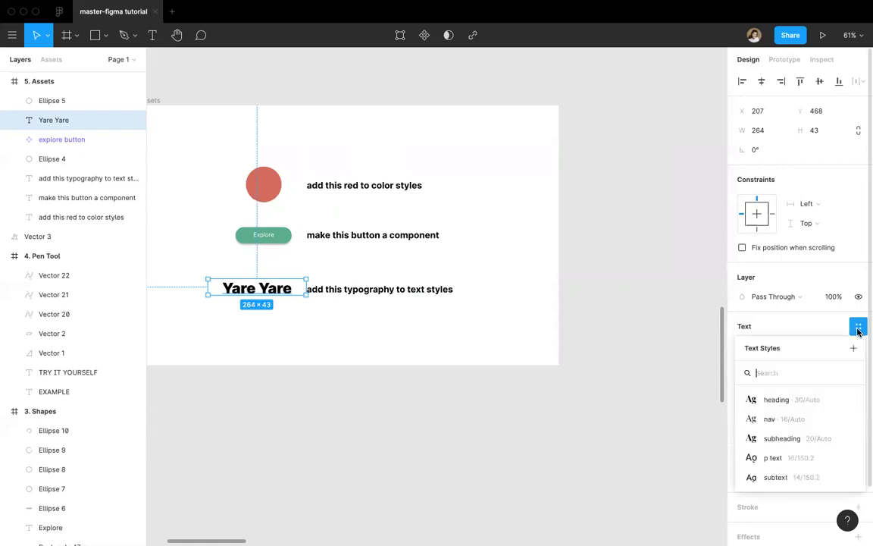
left_click(853, 348)
type("jojos")
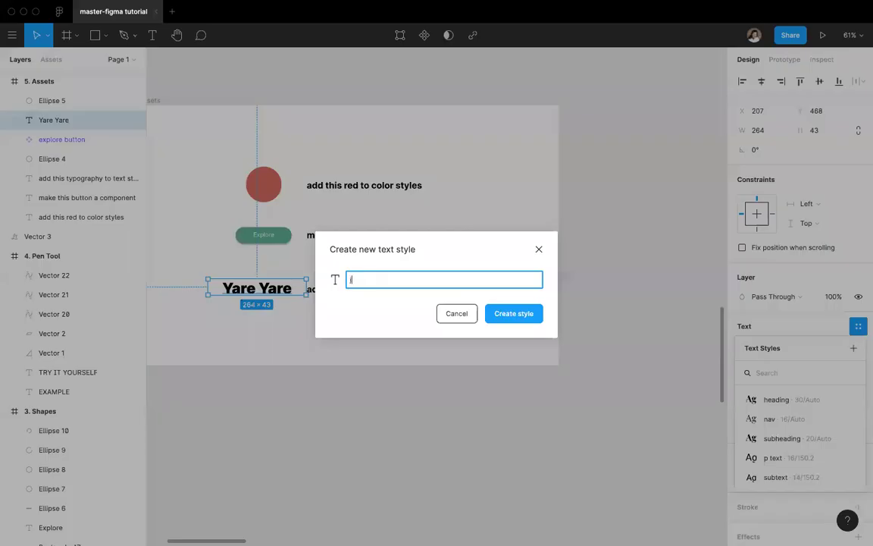
left_click(509, 315)
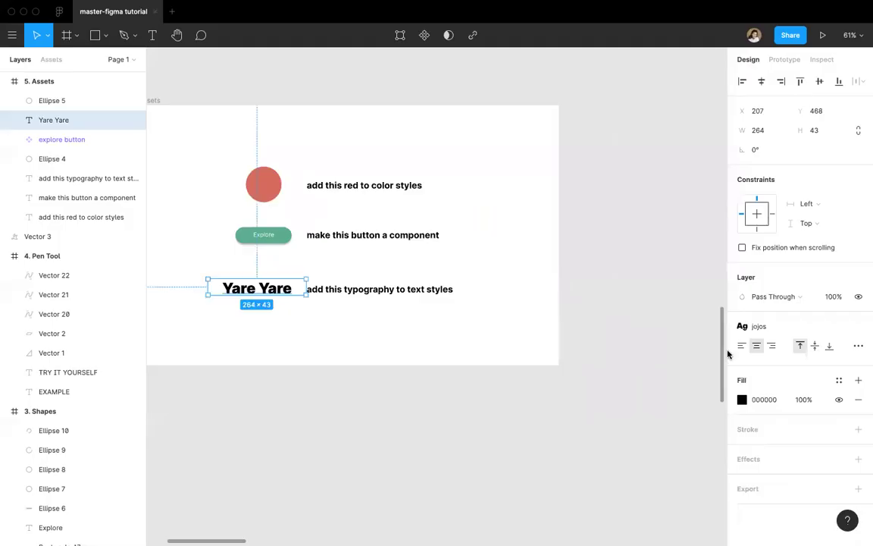
Step: Check the type details of the Yare Yare text
left_click(859, 346)
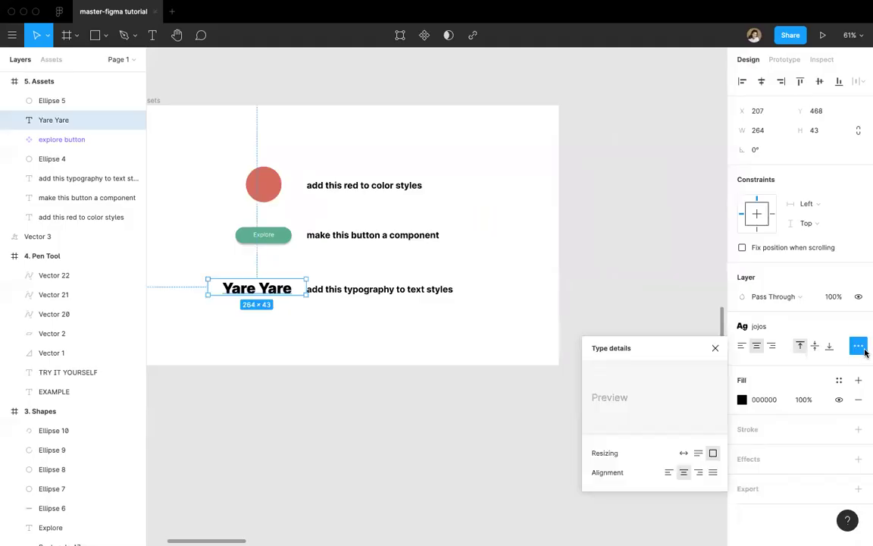
left_click(715, 347)
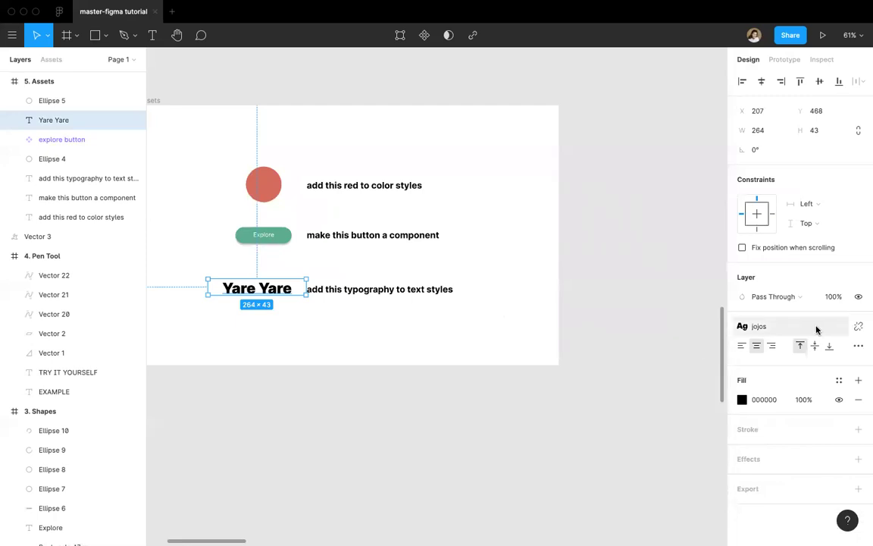
left_click(667, 384)
Step: Look over the practice frames and compare the Low Fidelity, Mid Fidelity and High Fidelity v1 designs beside their source images
scroll(666, 384, "down", 5)
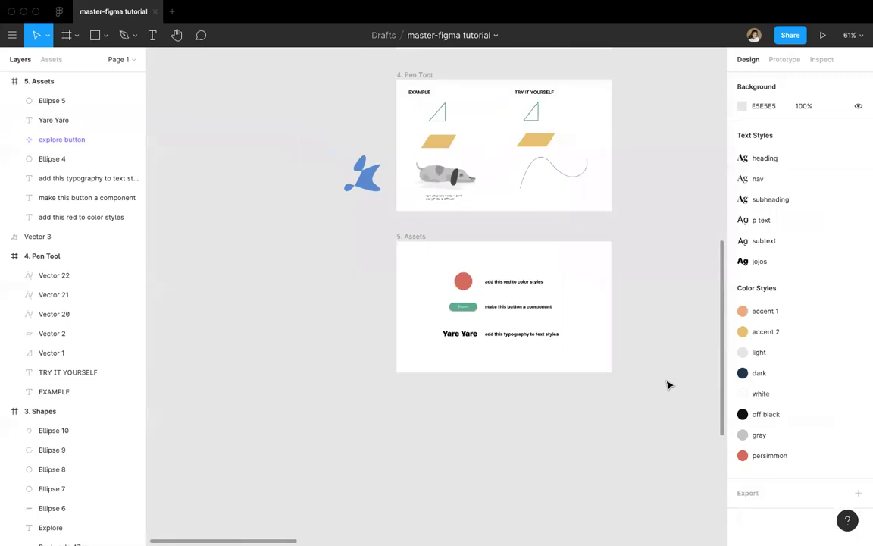
scroll(667, 385, "up", 3)
scroll(667, 385, "down", 5)
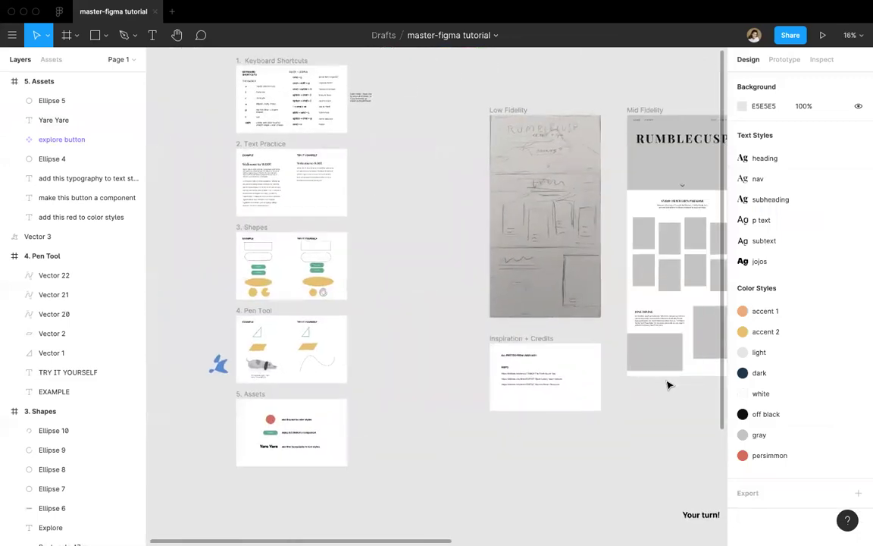
scroll(667, 385, "right", 5)
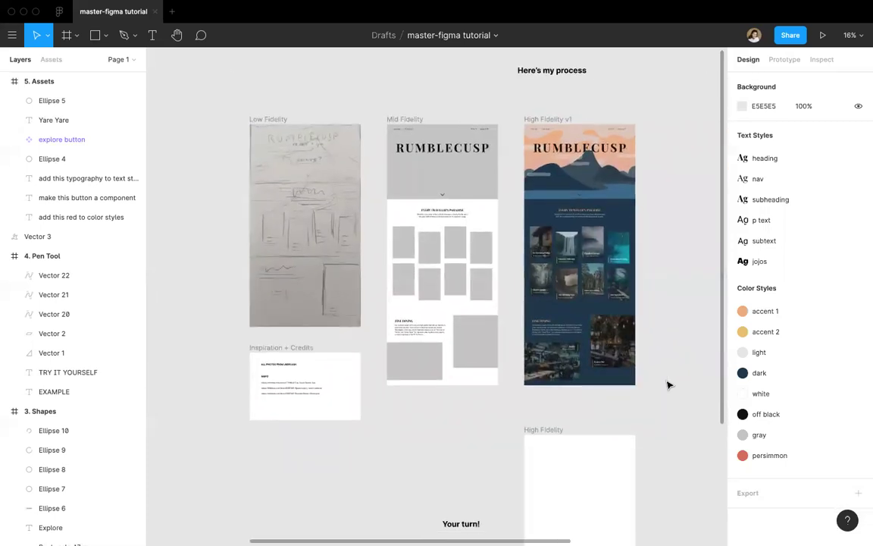
scroll(667, 384, "right", 3)
scroll(667, 385, "up", 1)
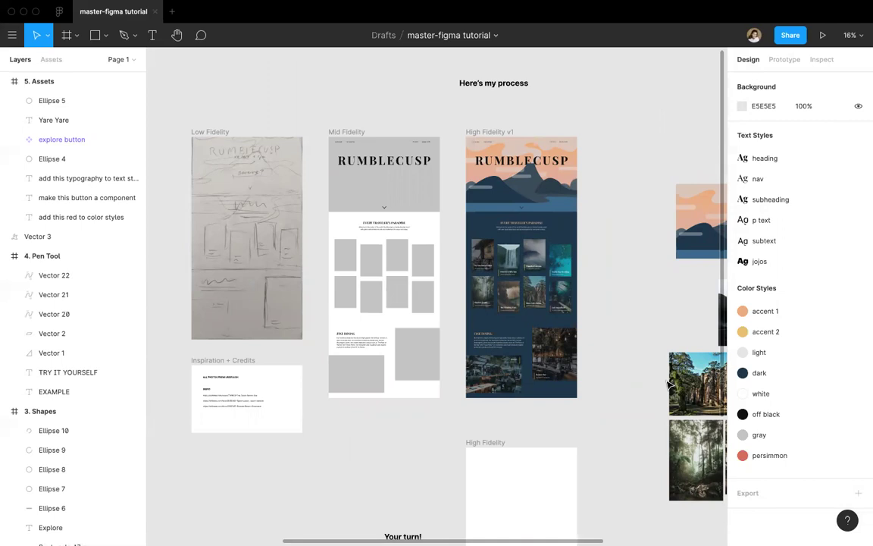
scroll(668, 384, "right", 2)
scroll(667, 384, "down", 2)
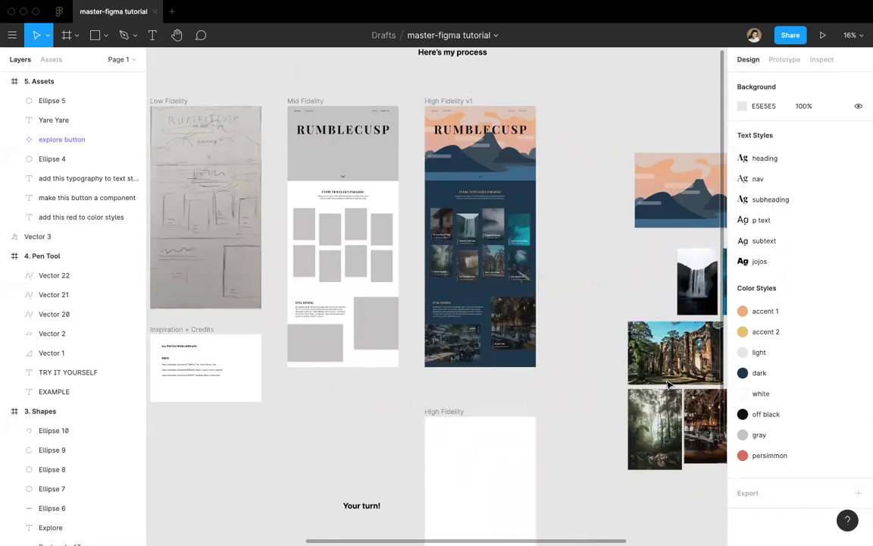
Step: Copy all the contents of the Mid Fidelity frame into the empty High Fidelity frame
scroll(668, 385, "down", 3)
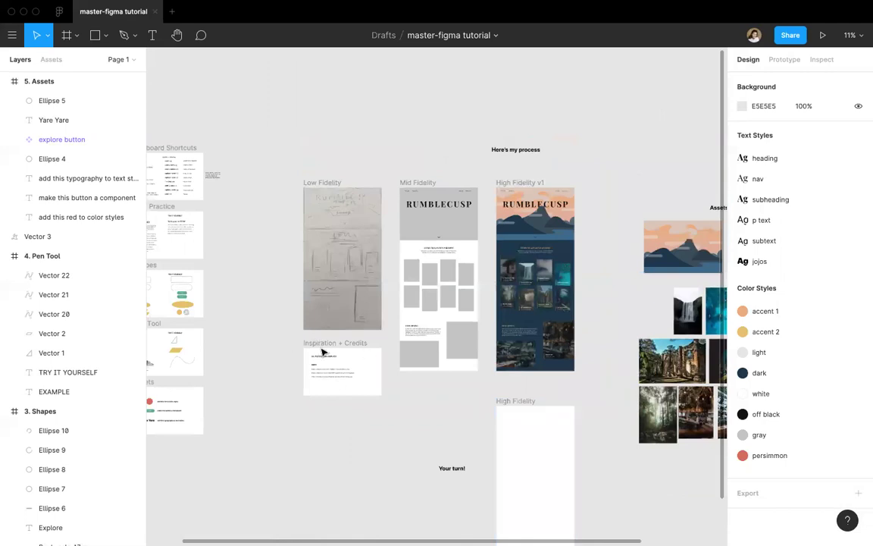
scroll(345, 387, "right", 3)
scroll(345, 386, "down", 2)
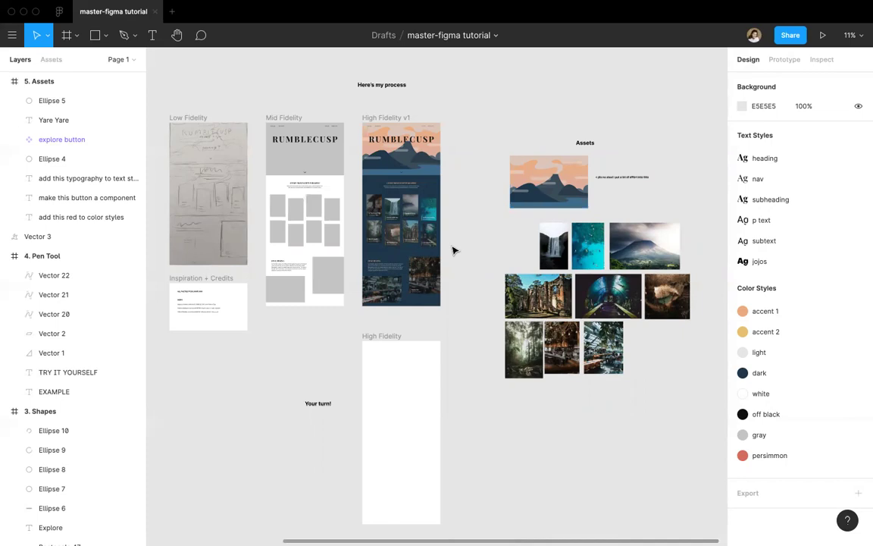
scroll(453, 250, "down", 2)
scroll(453, 250, "right", 2)
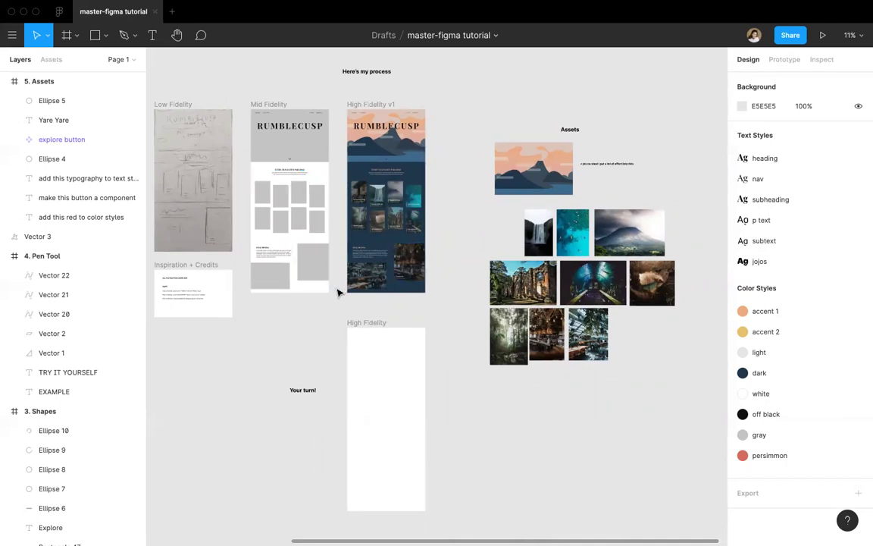
left_click_drag(335, 289, 249, 109)
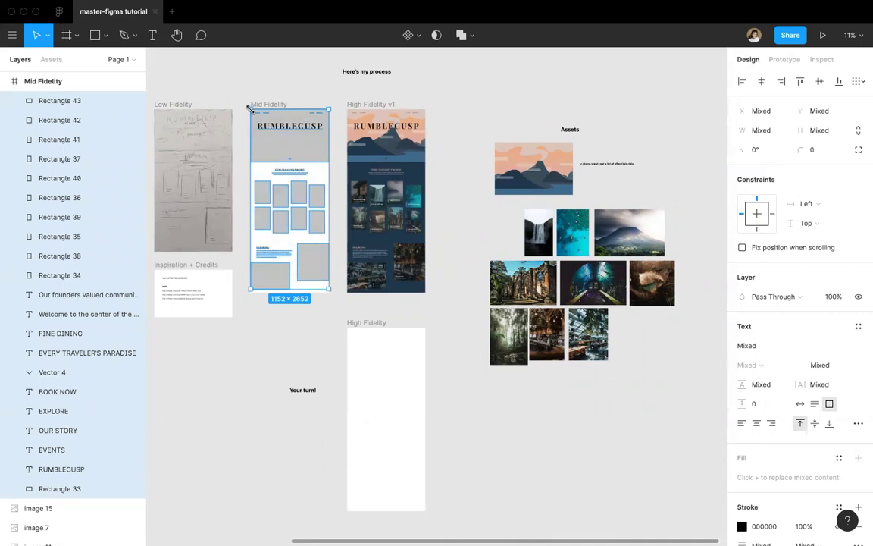
left_click(354, 325)
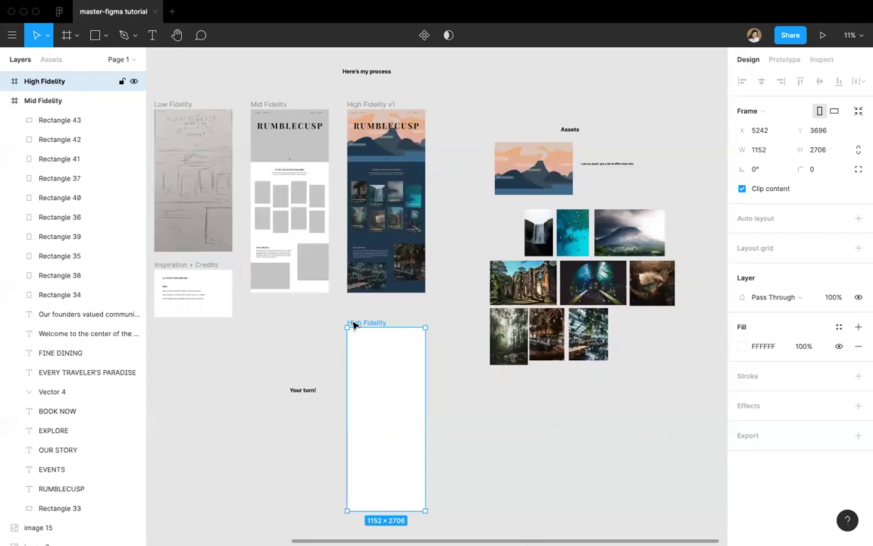
key("super+v")
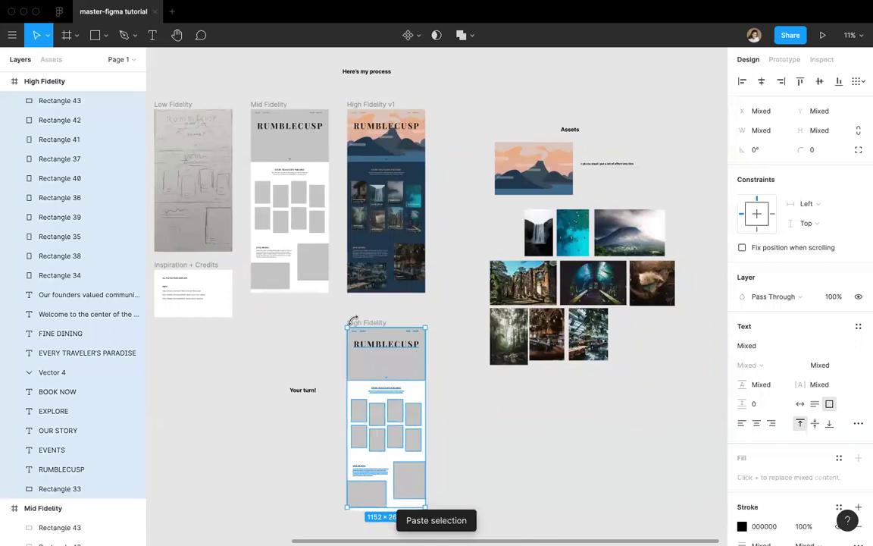
left_click(573, 392)
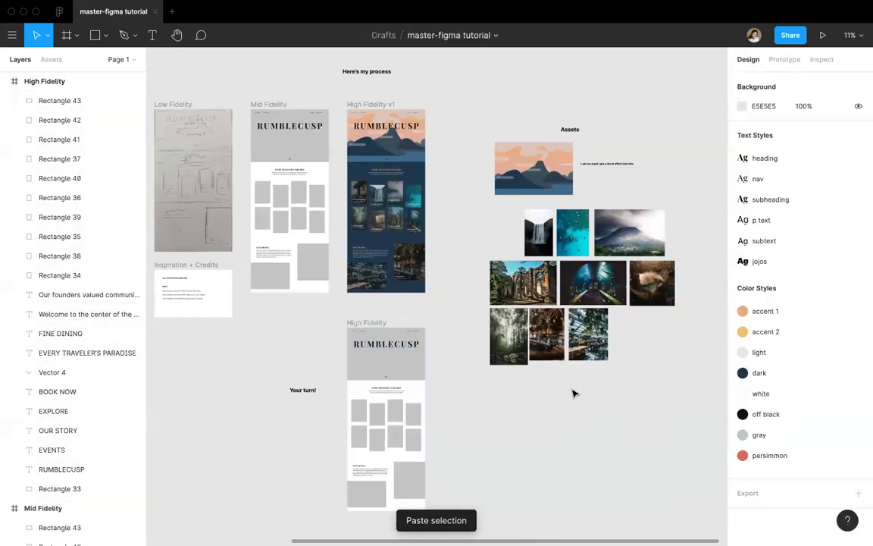
Step: Replace the gray header rectangle in the High Fidelity frame with the volcano illustration from the assets, aligned at X 0, Y 0
left_click(407, 370)
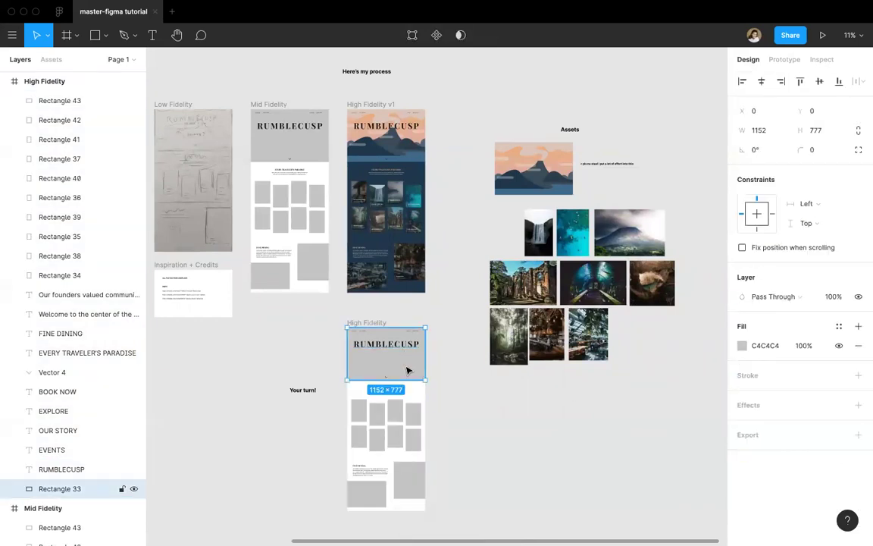
key("Delete")
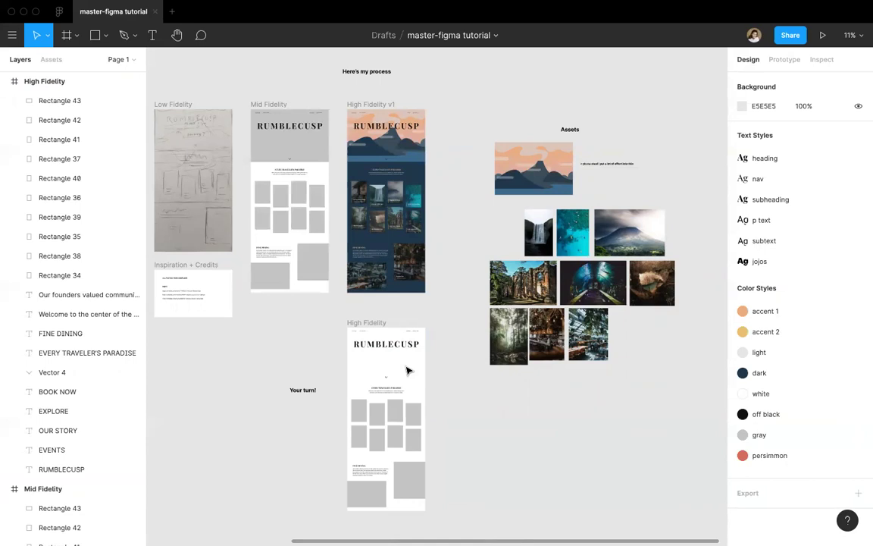
left_click_drag(527, 171, 374, 353)
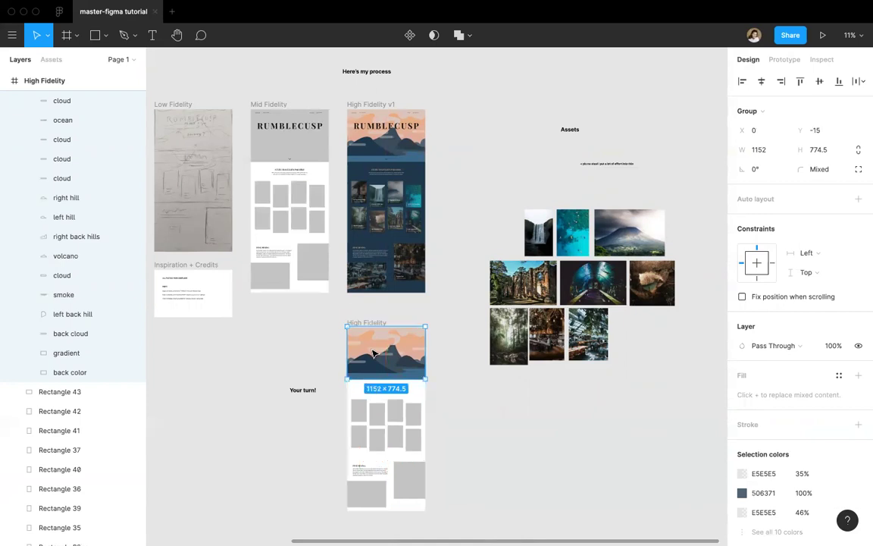
scroll(451, 370, "up", 3)
scroll(451, 371, "up", 5)
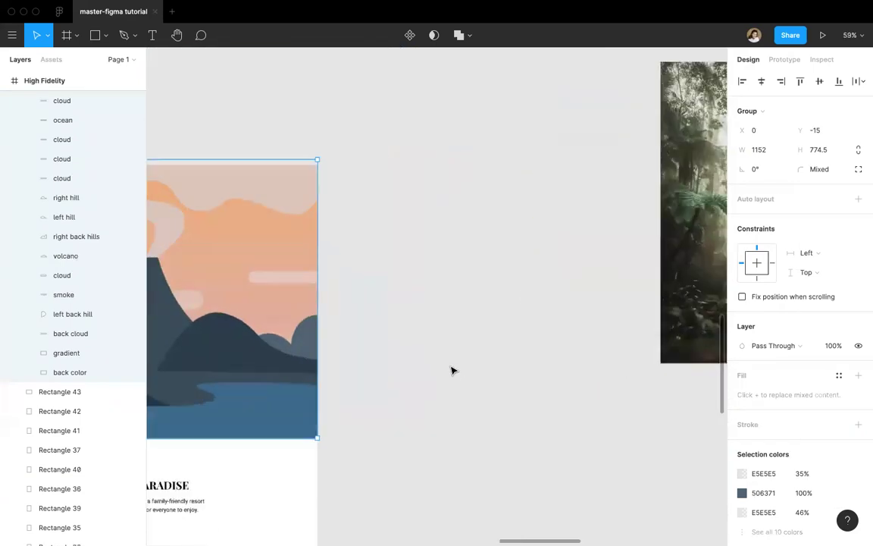
scroll(451, 371, "left", 3)
scroll(451, 371, "down", 3)
scroll(451, 370, "down", 1)
left_click_drag(434, 230, 434, 233)
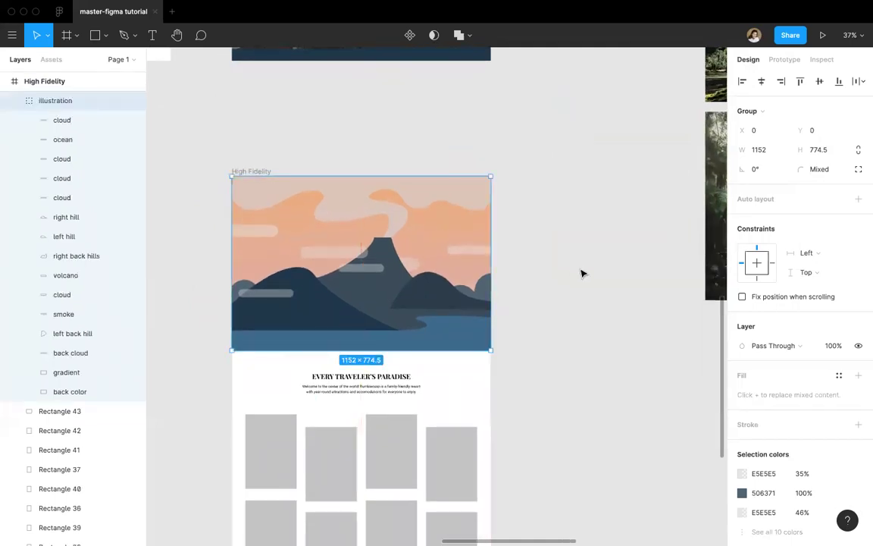
Step: Send the volcano illustration to the back of the High Fidelity frame, behind the title and navigation texts
left_click(581, 271)
right_click(580, 270)
left_click(396, 266)
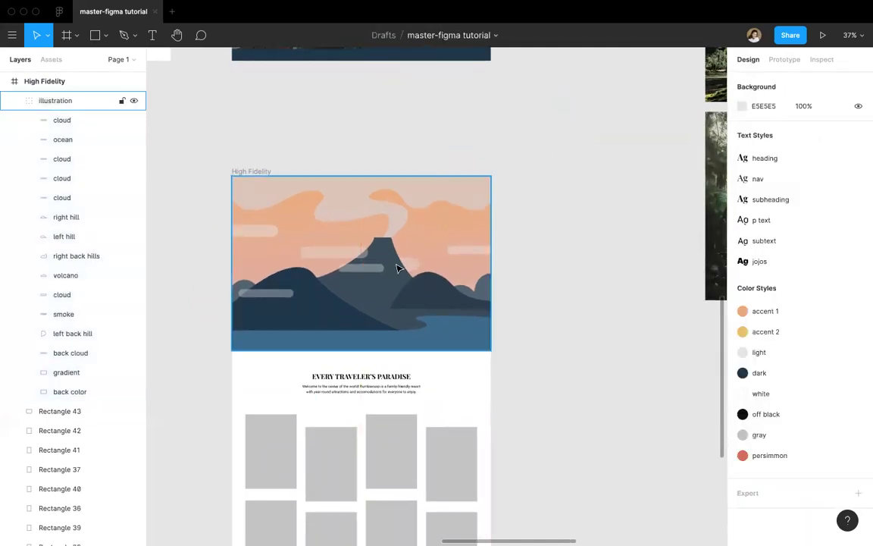
right_click(395, 266)
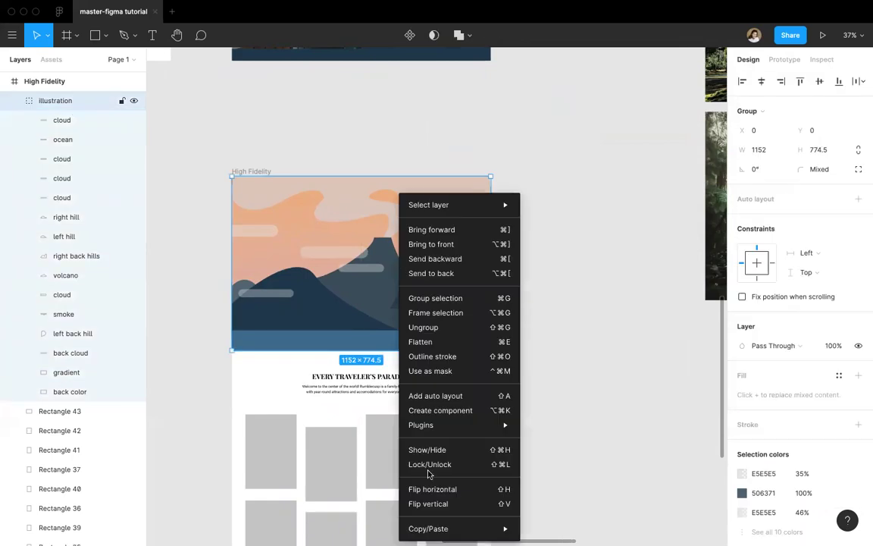
left_click(458, 277)
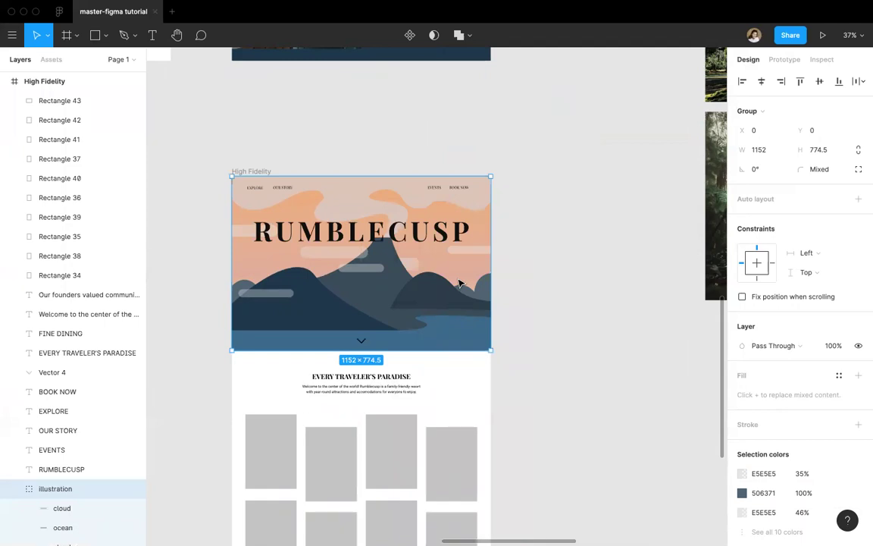
left_click(525, 255)
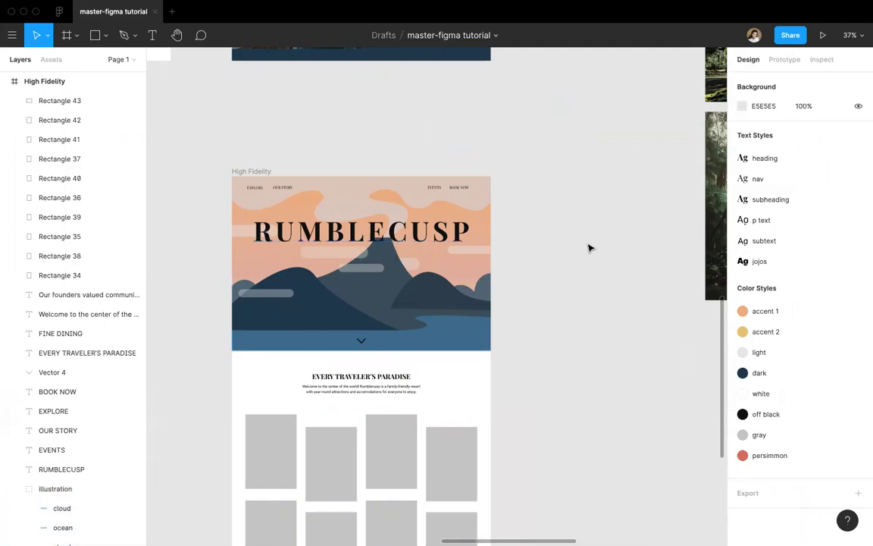
Step: Move the RUMBLECUSP title layer into the illustration group, directly beneath the volcano layer, as in High Fidelity v1
scroll(590, 248, "down", 5)
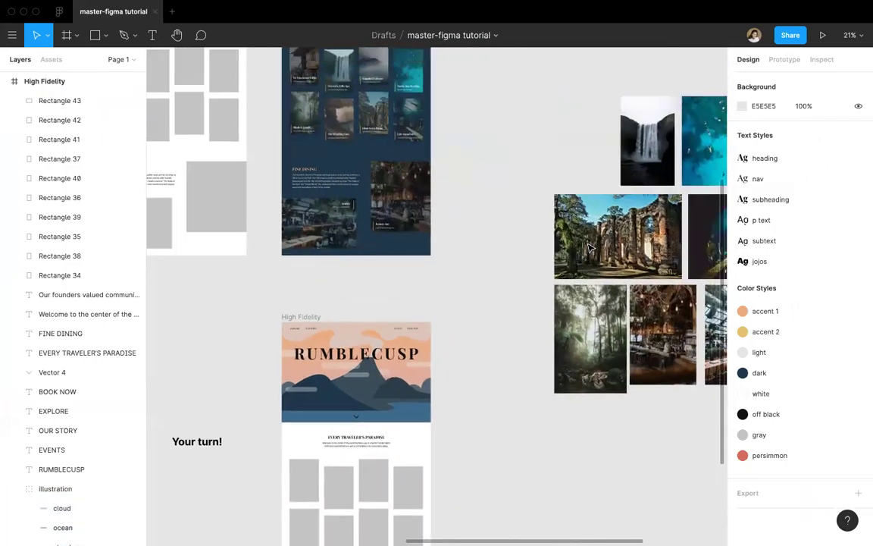
scroll(589, 248, "up", 10)
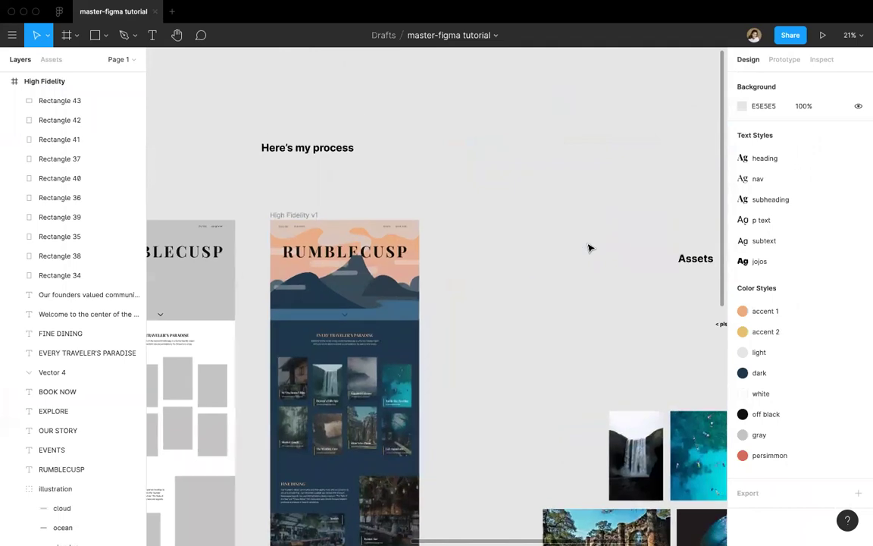
scroll(588, 248, "left", 2)
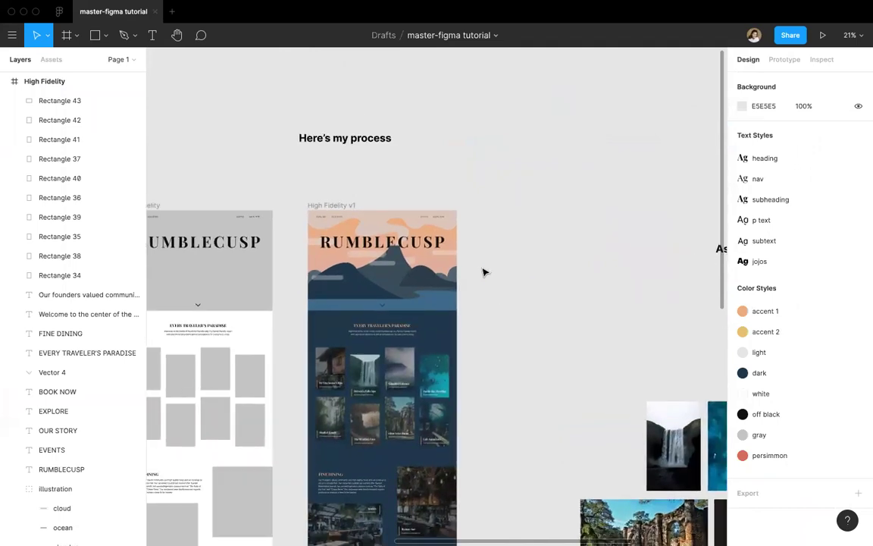
scroll(432, 245, "up", 5)
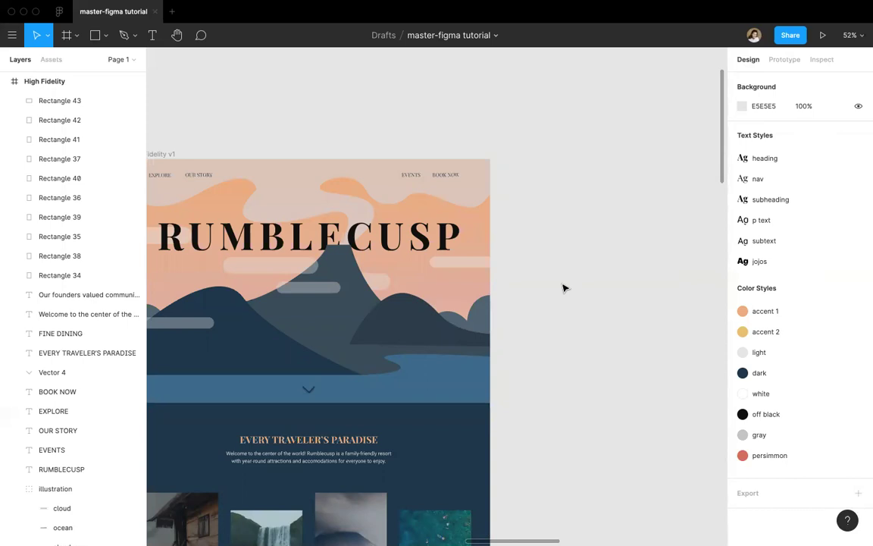
scroll(563, 288, "down", 10)
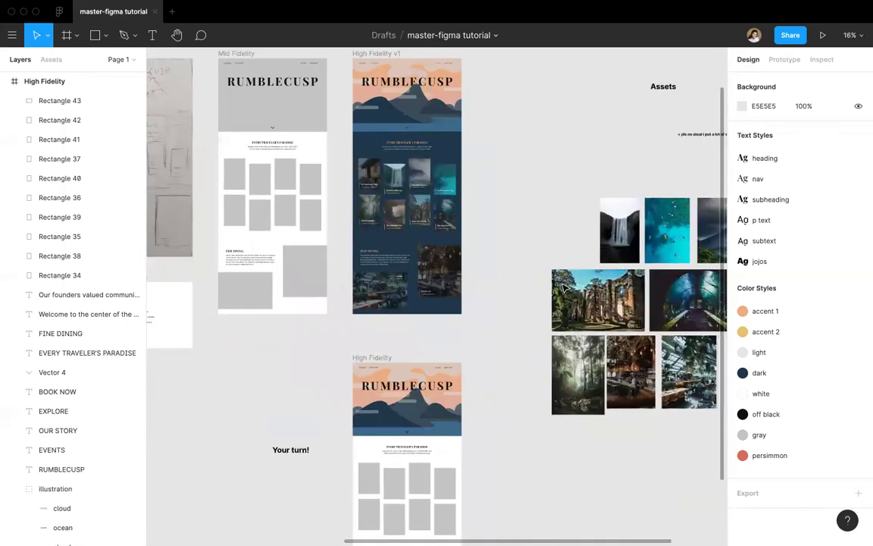
scroll(563, 288, "down", 3)
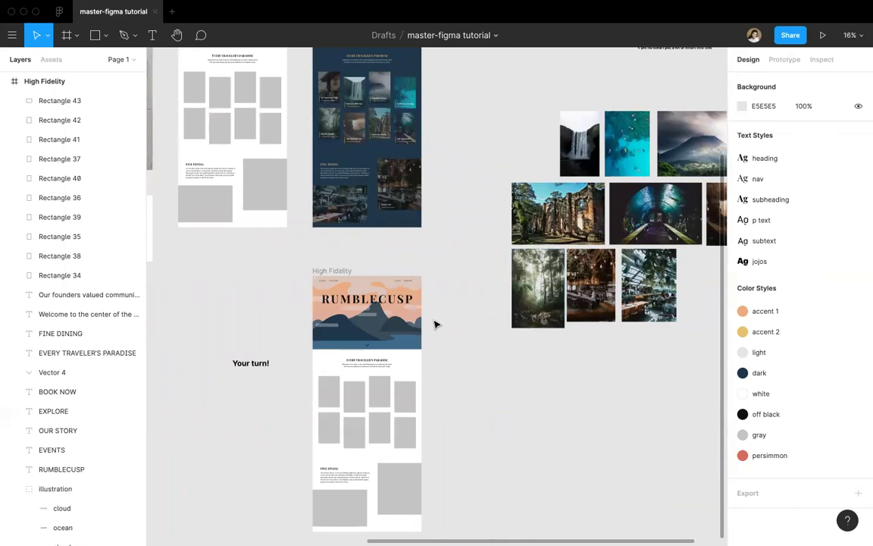
left_click(412, 330)
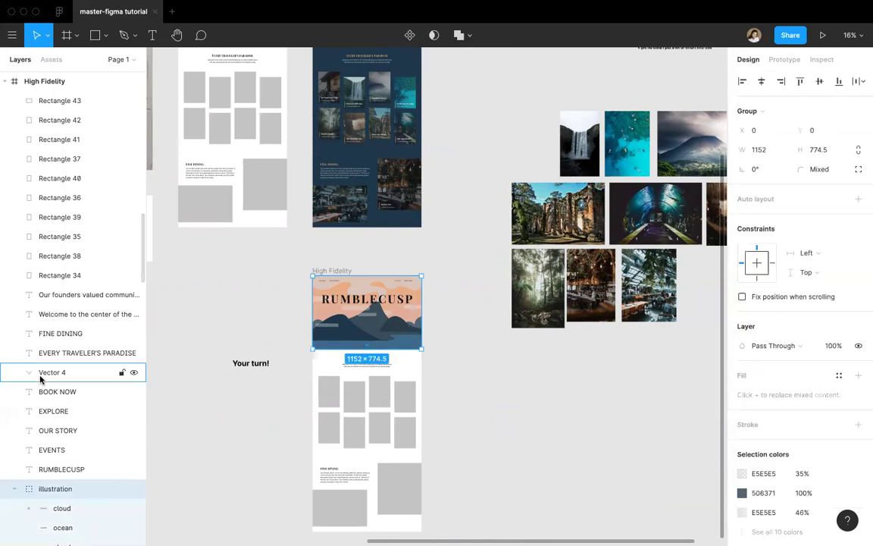
scroll(40, 375, "down", 5)
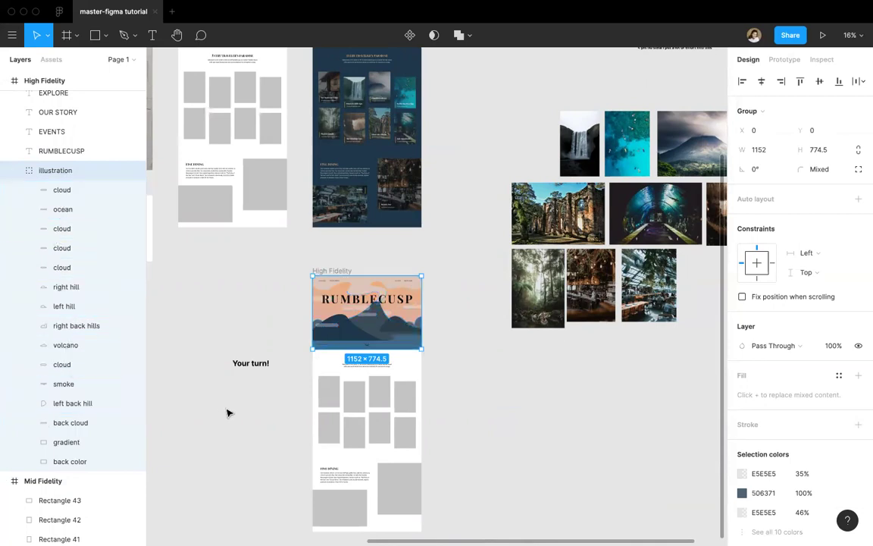
left_click(56, 152)
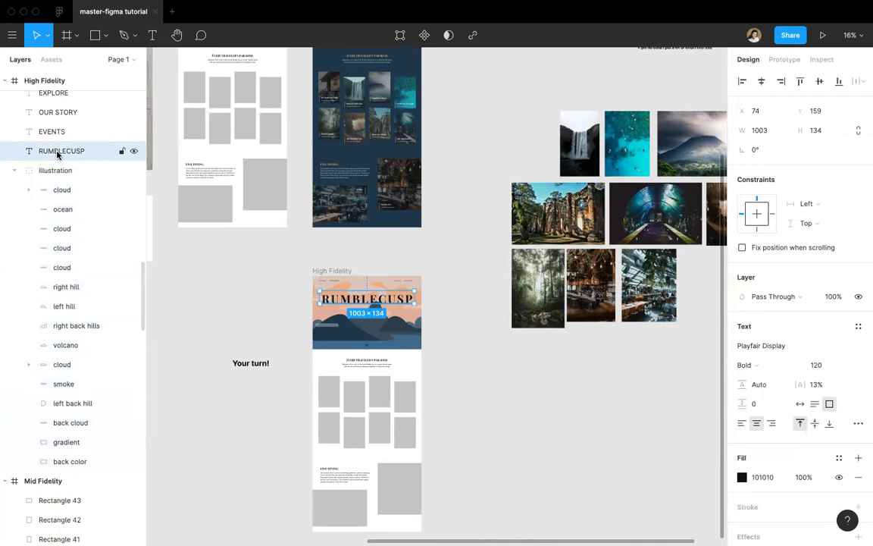
left_click_drag(57, 154, 67, 354)
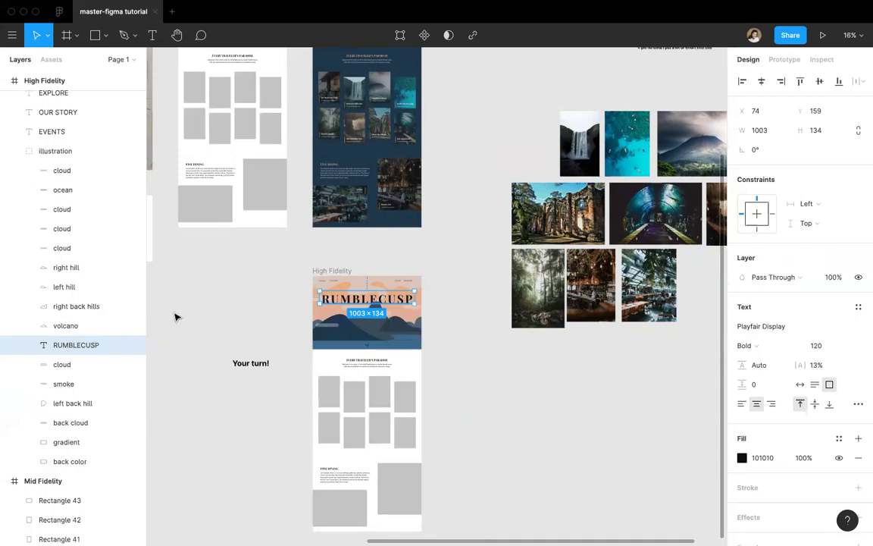
left_click(260, 329)
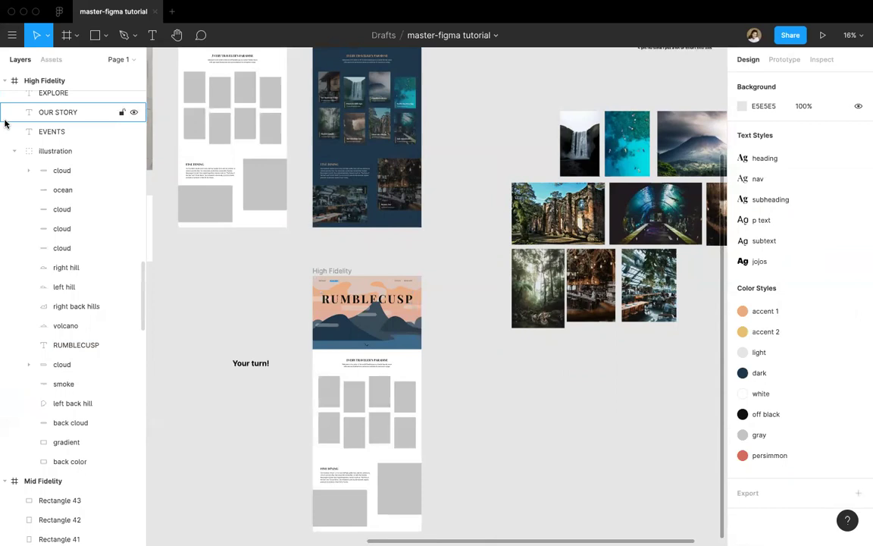
Step: Collapse the illustration group and look over the layers of the High Fidelity frame
left_click(12, 152)
scroll(12, 156, "up", 20)
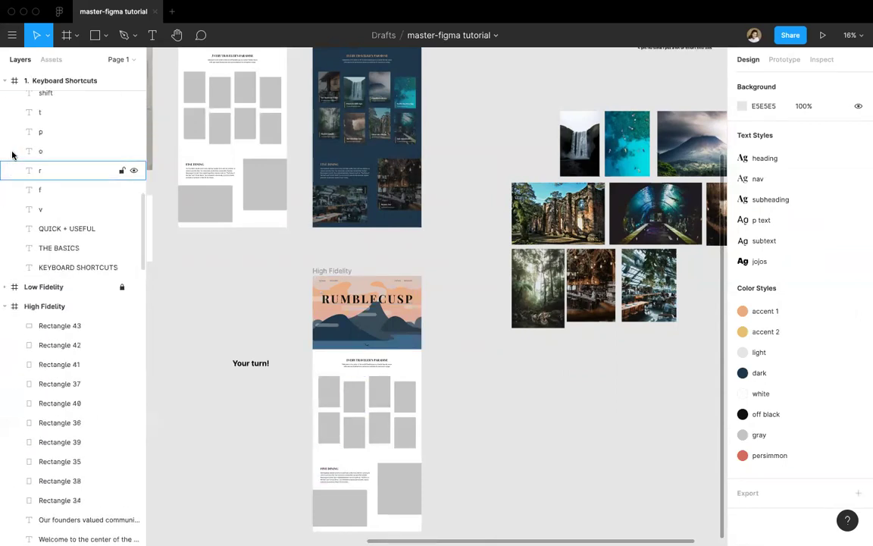
scroll(12, 156, "down", 20)
scroll(12, 155, "up", 5)
scroll(12, 155, "up", 4)
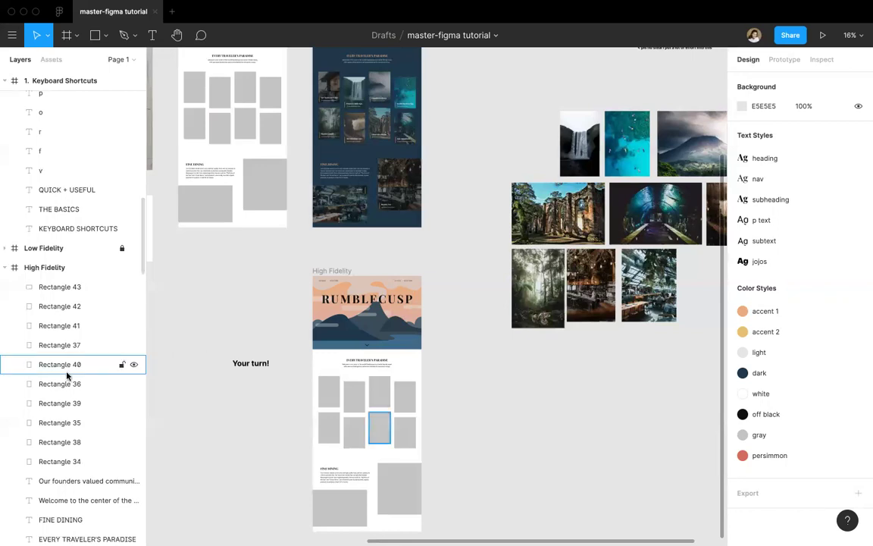
scroll(68, 373, "down", 3)
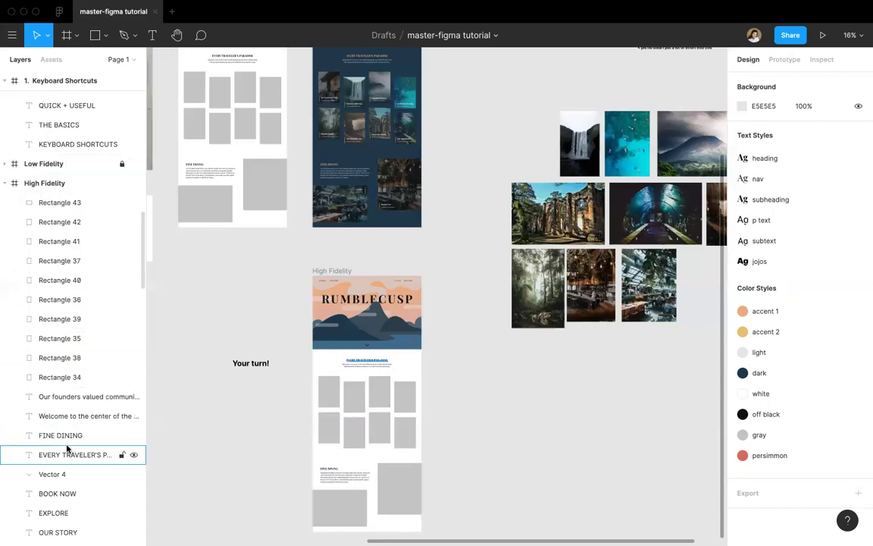
scroll(66, 449, "down", 2)
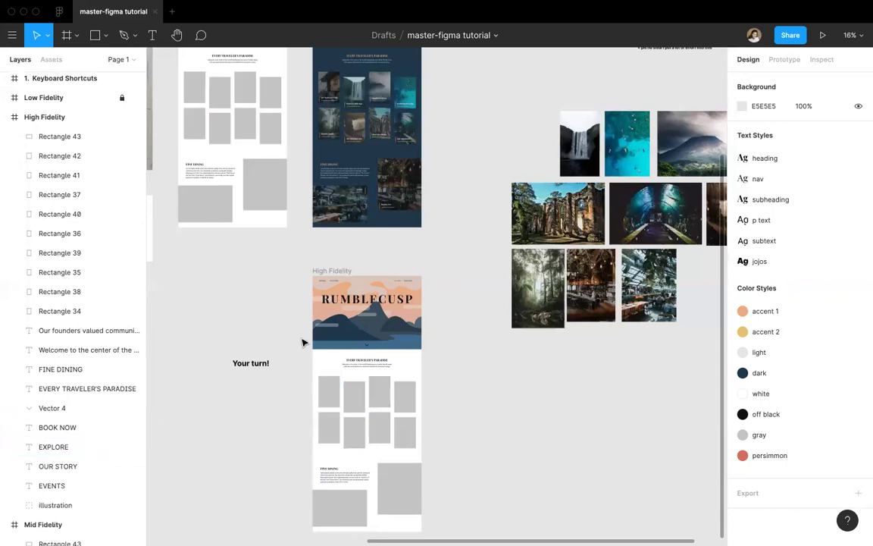
Step: Recolor the EXPLORE, OUR STORY, EVENTS and BOOK NOW navigation texts in the High Fidelity frame with the local color dark
scroll(303, 341, "up", 3)
scroll(303, 341, "down", 2)
scroll(303, 342, "right", 2)
scroll(303, 341, "up", 1)
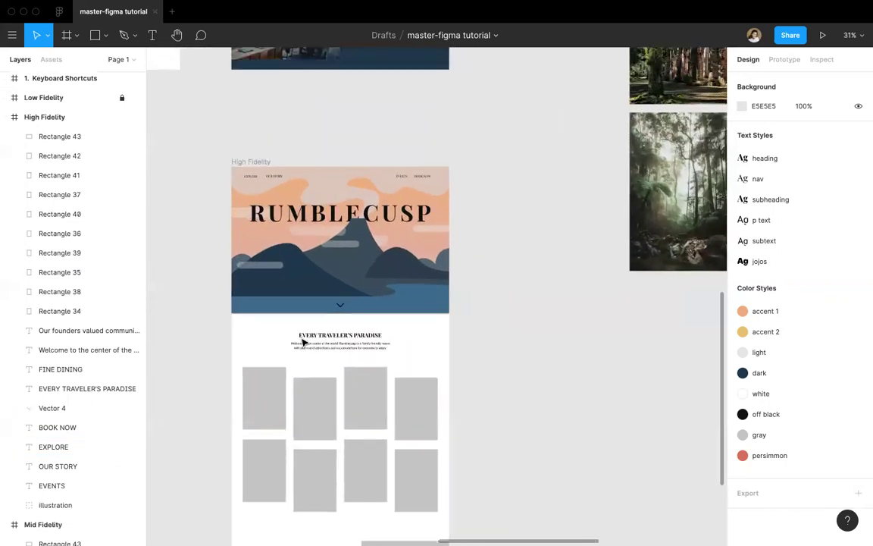
left_click(248, 181)
left_click(273, 175, "shift")
left_click(400, 176, "shift")
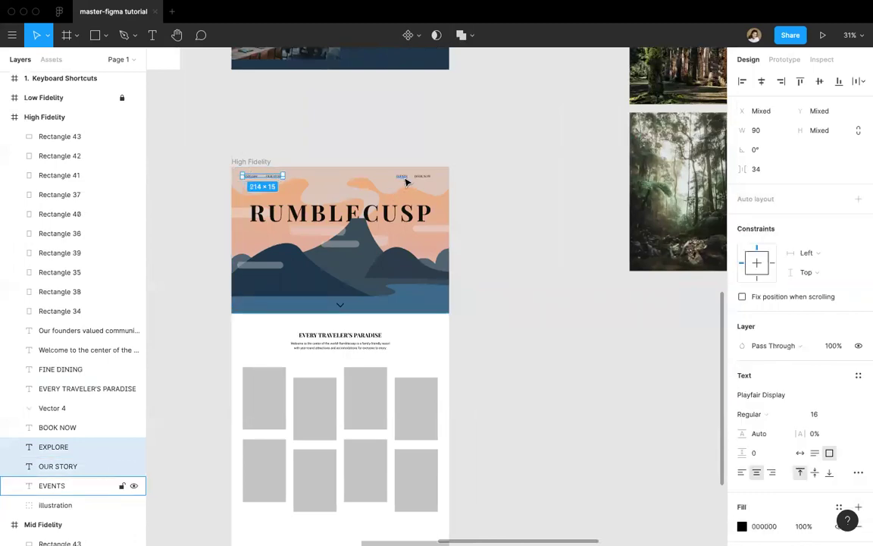
left_click(422, 178, "shift")
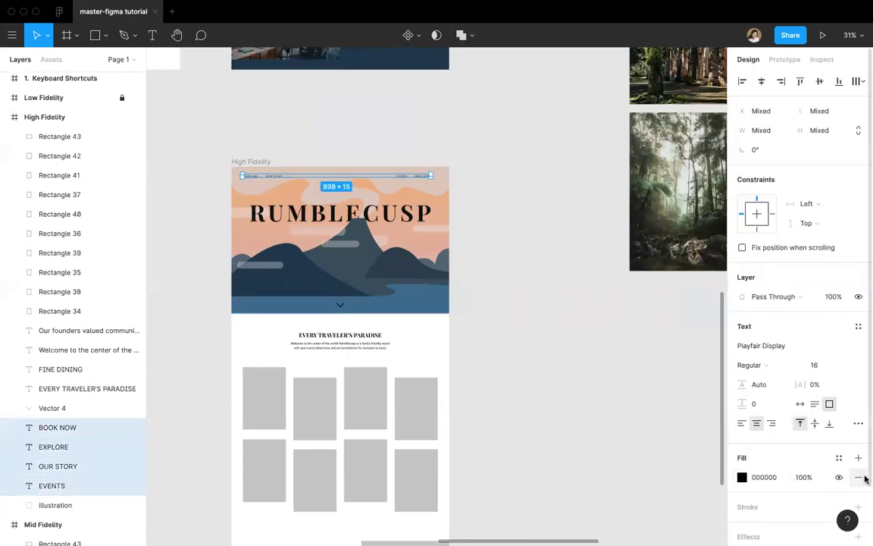
left_click(746, 478)
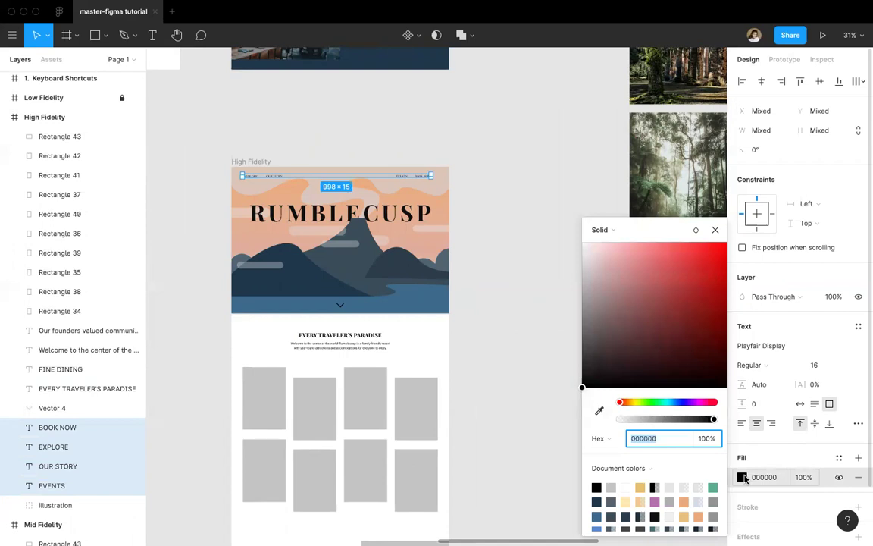
left_click(623, 472)
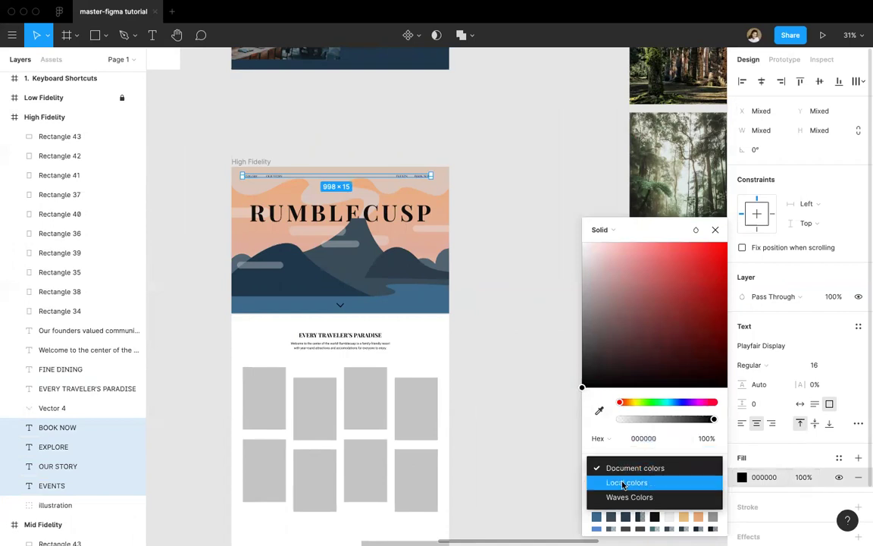
left_click(626, 480)
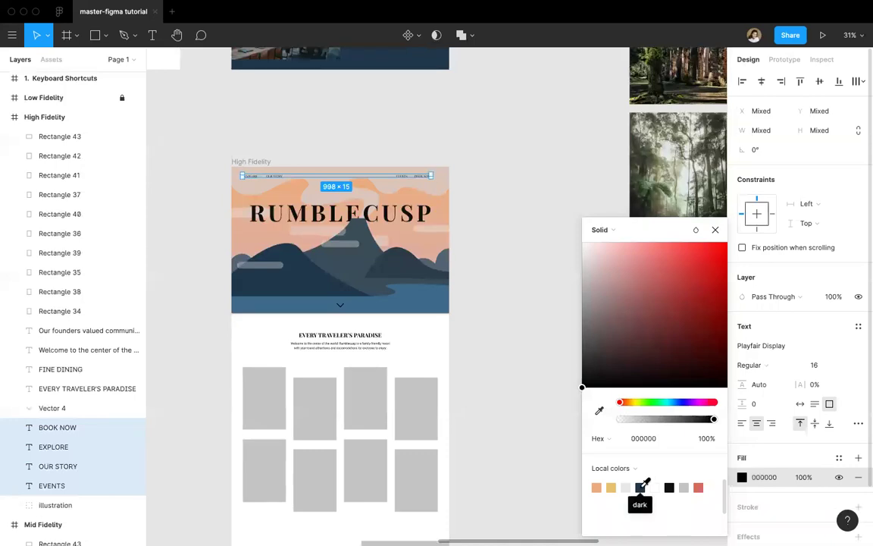
left_click(642, 486)
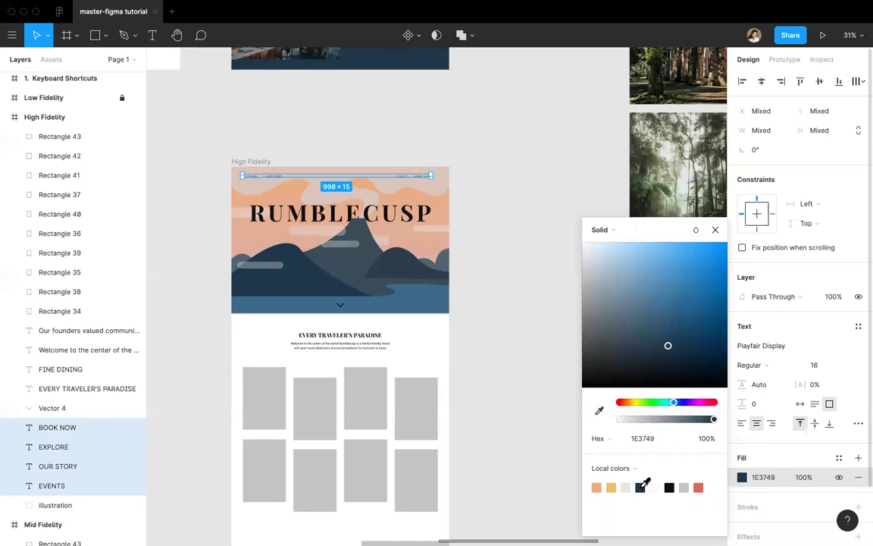
left_click(715, 229)
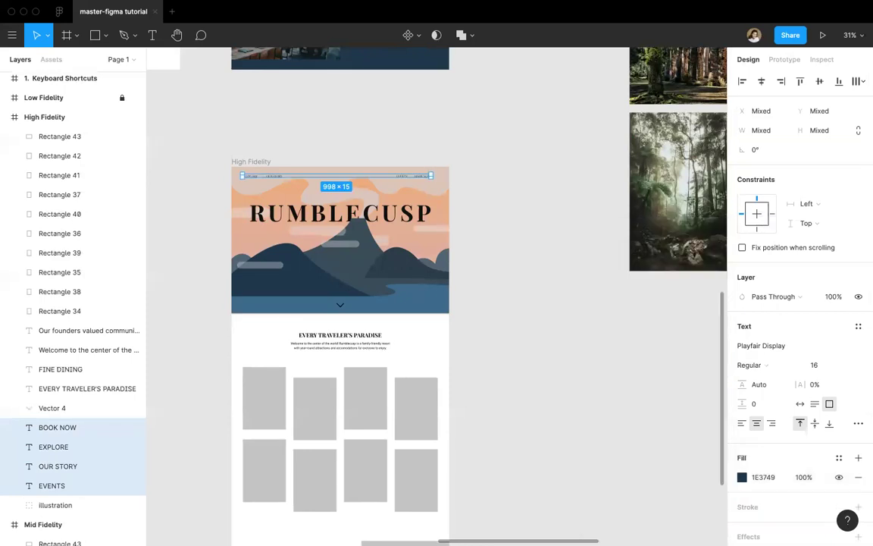
left_click(576, 413)
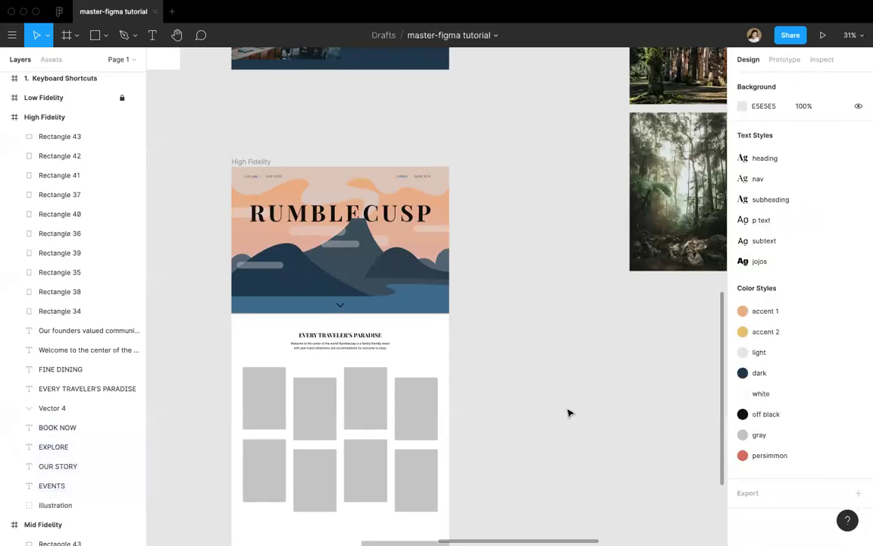
Step: Apply the dark color style to the stroke of the down arrow at the bottom of the illustration
left_click(341, 306)
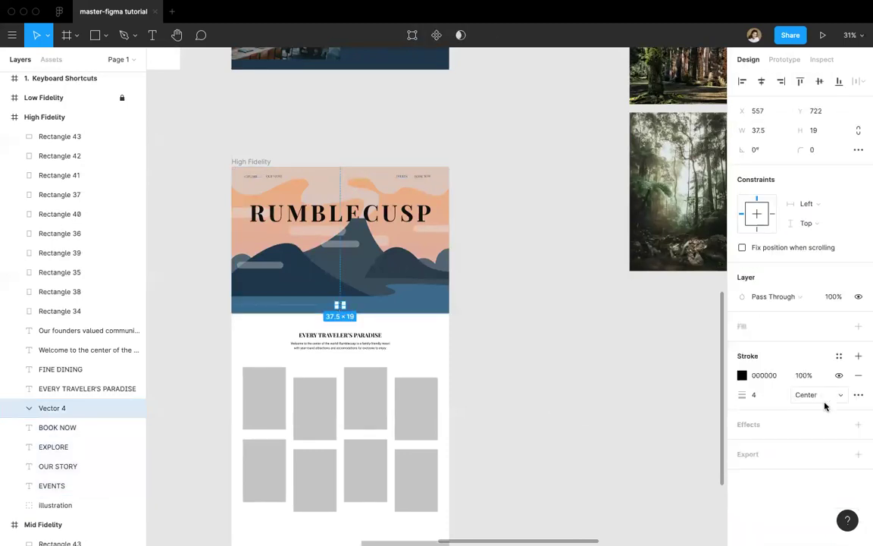
left_click(742, 376)
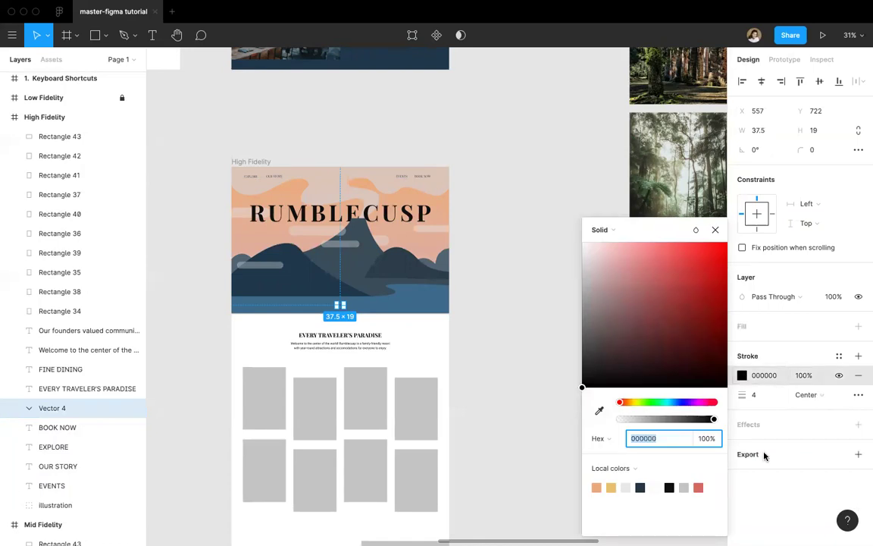
key("Escape")
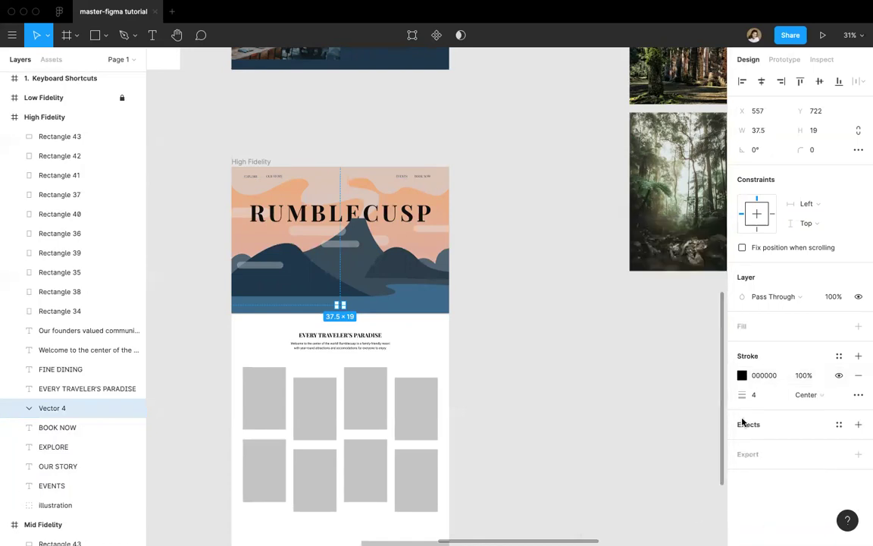
left_click(838, 355)
left_click(771, 434)
left_click(585, 448)
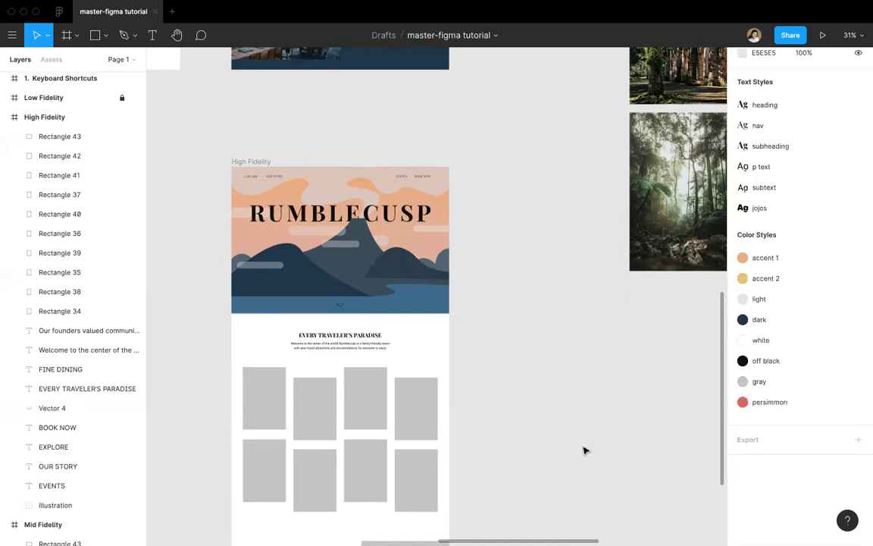
Step: Apply the dark color style to the High Fidelity frame's background fill
left_click(256, 162)
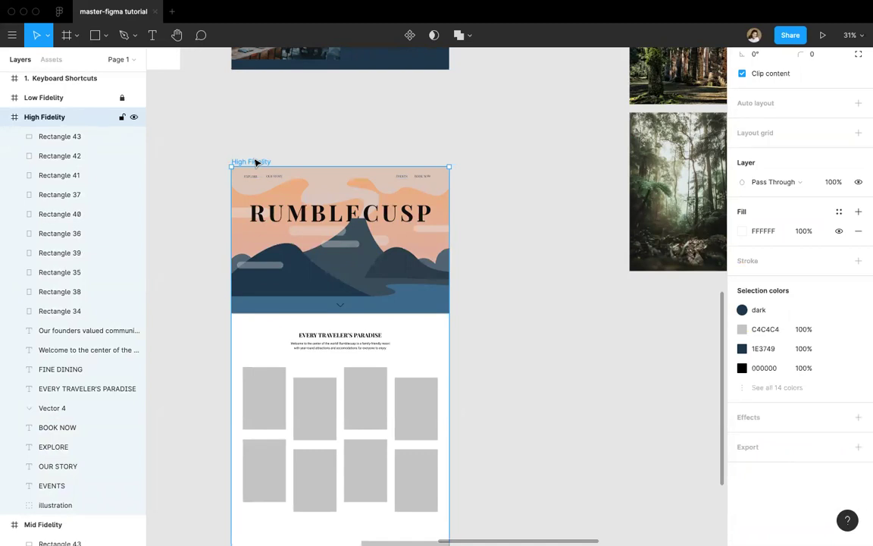
left_click(839, 216)
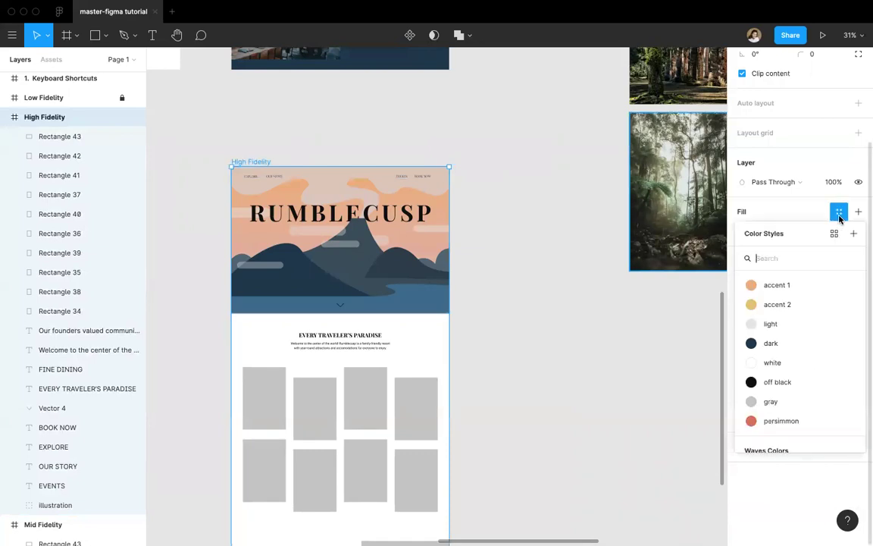
left_click(748, 345)
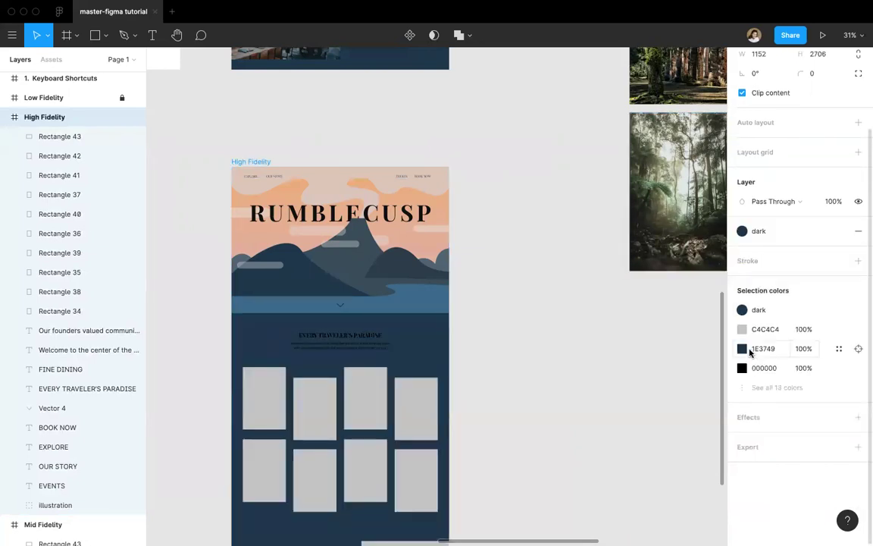
left_click(542, 410)
Step: Apply the accent 1 color style to the EVERY TRAVELER'S PARADISE and FINE DINING headings, following High Fidelity v1
scroll(543, 410, "down", 3)
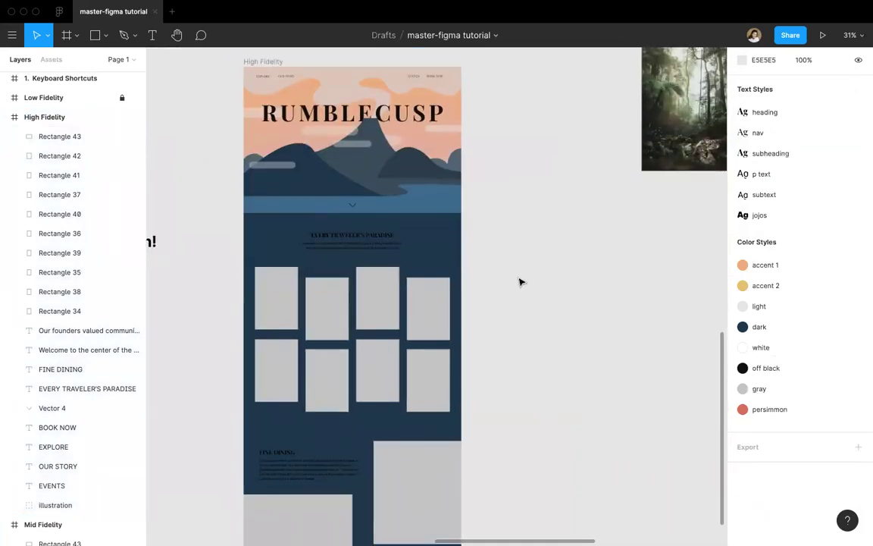
scroll(520, 282, "up", 10)
scroll(520, 282, "down", 9)
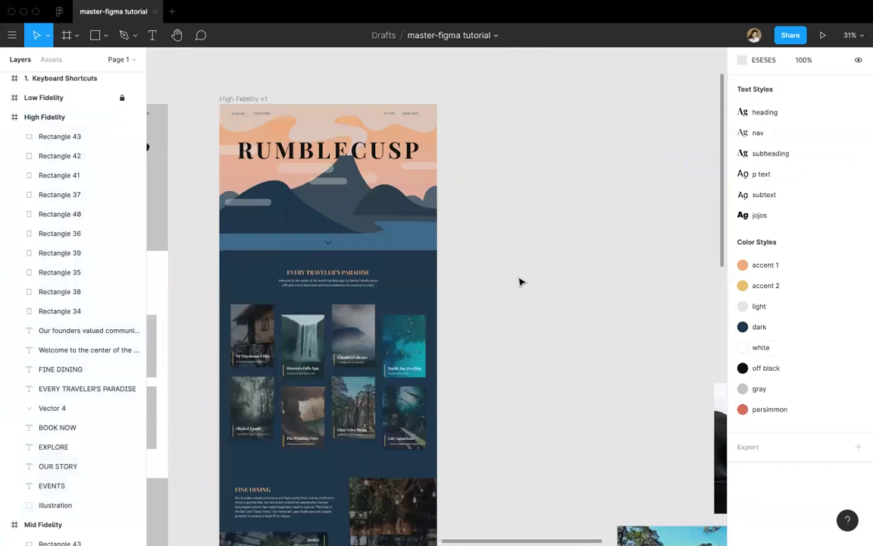
scroll(520, 282, "down", 20)
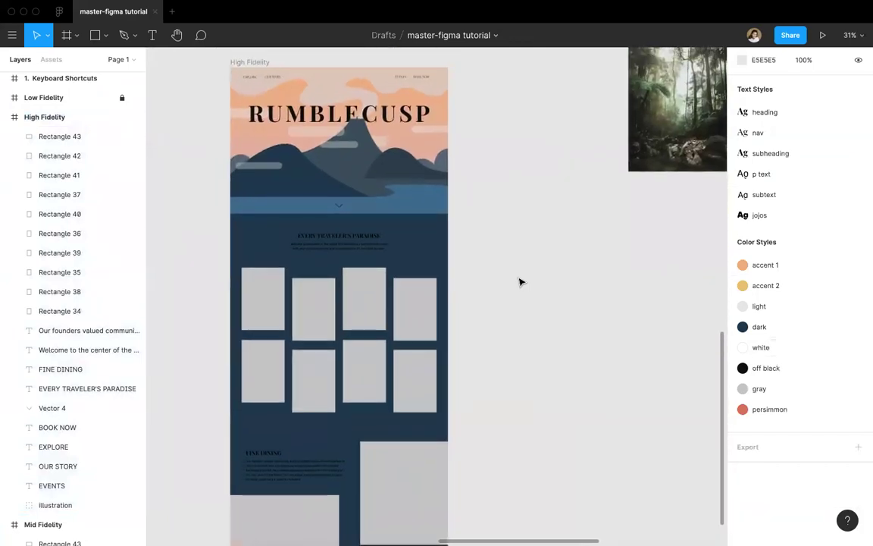
scroll(520, 282, "up", 1)
scroll(479, 287, "left", 1)
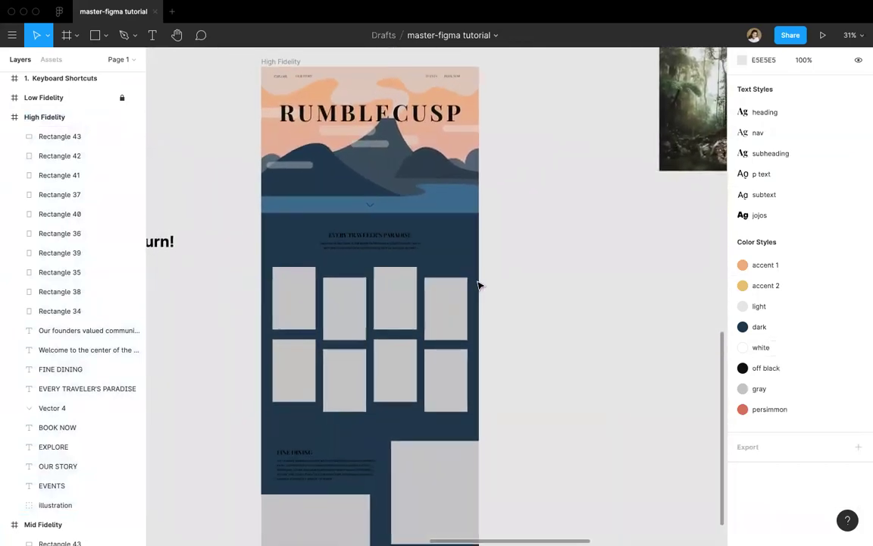
left_click(409, 239)
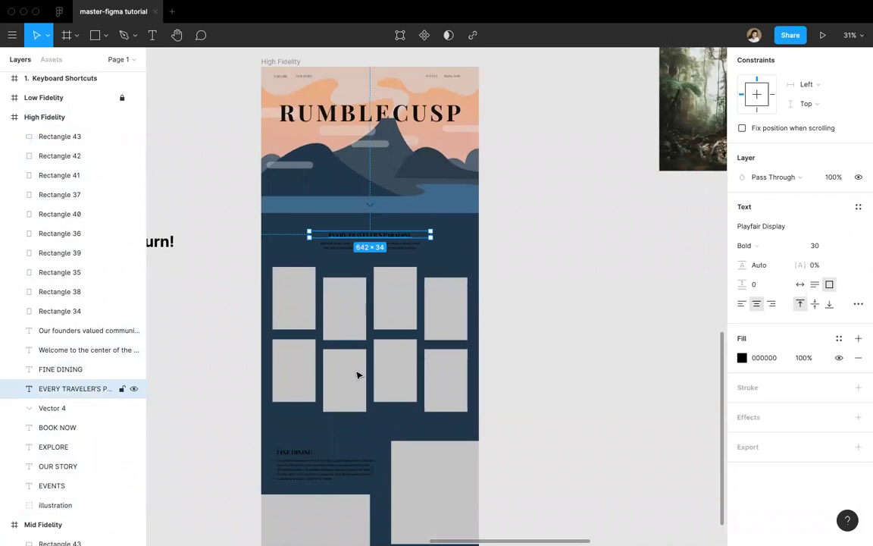
left_click(311, 453, "shift")
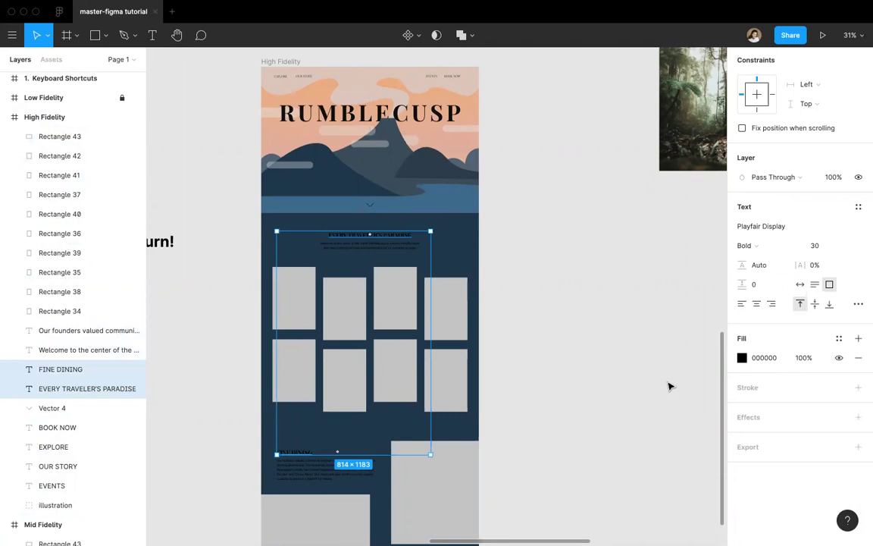
left_click(839, 338)
left_click(758, 375)
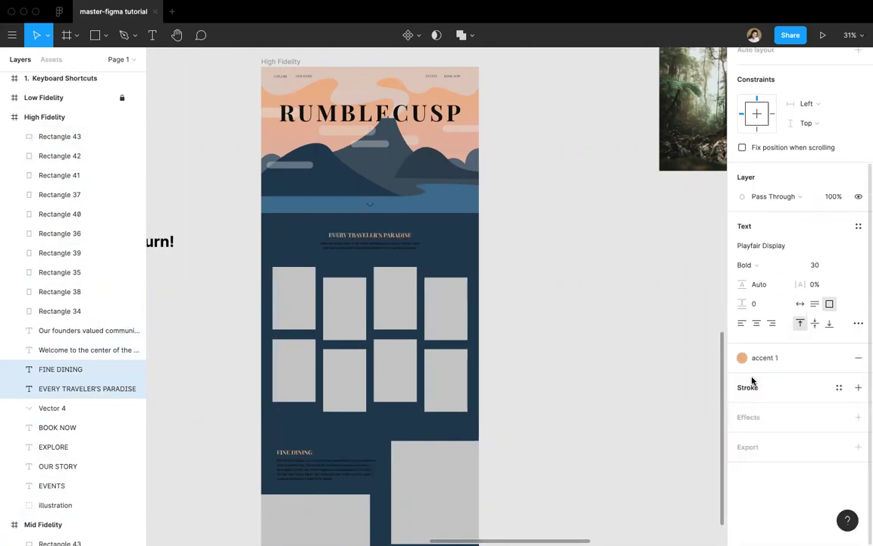
left_click(684, 374)
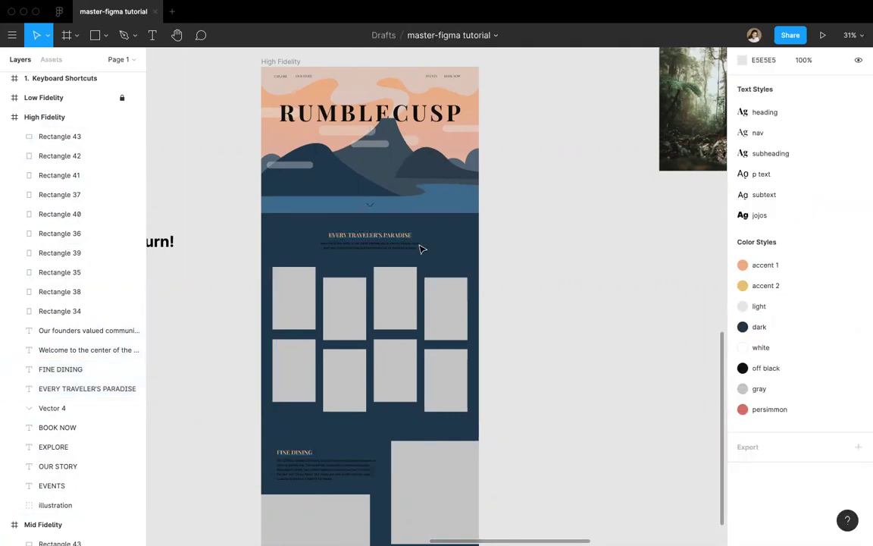
Step: Apply the light color style to the two body paragraphs beneath the EVERY TRAVELER'S PARADISE and FINE DINING headings
left_click(409, 249)
left_click(307, 470, "shift")
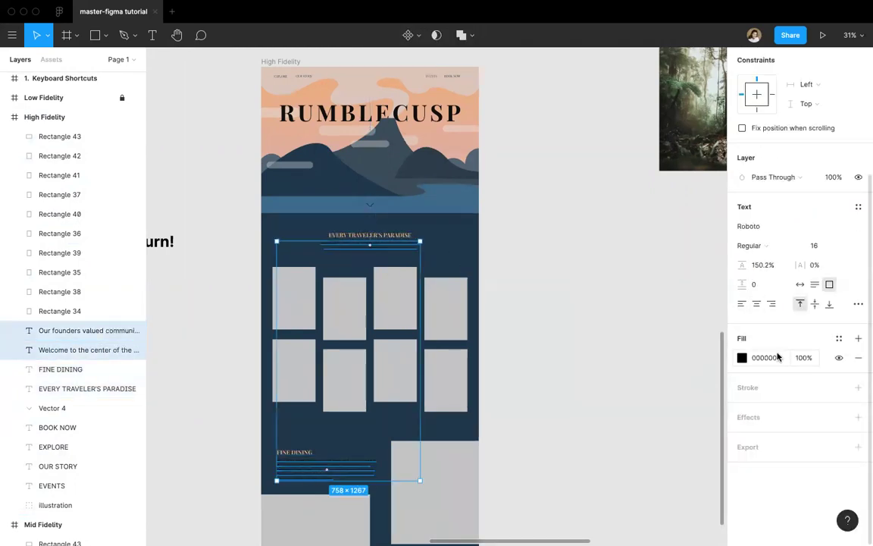
left_click(839, 338)
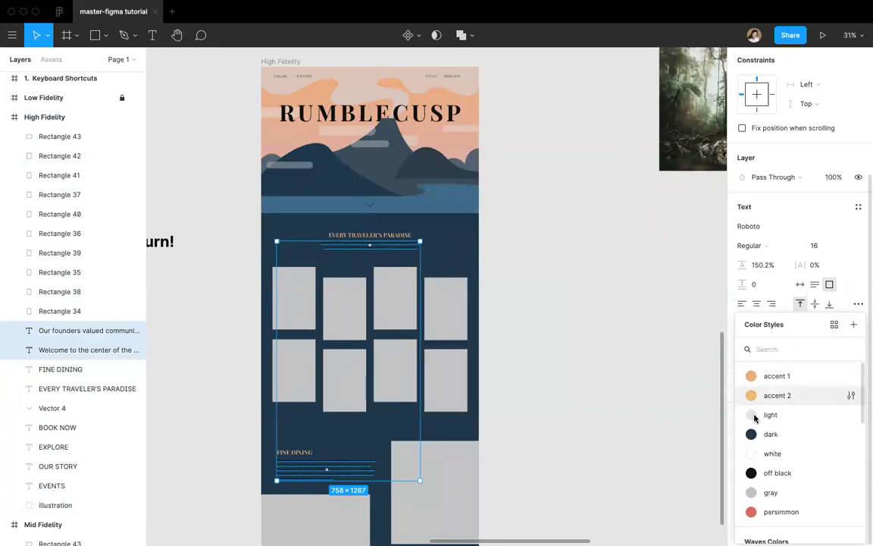
left_click(754, 418)
left_click(626, 445)
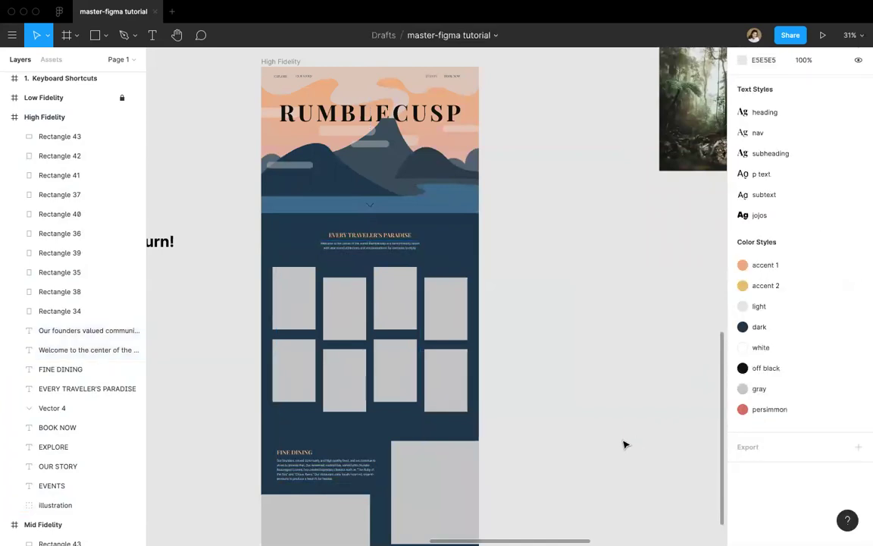
scroll(557, 402, "up", 1)
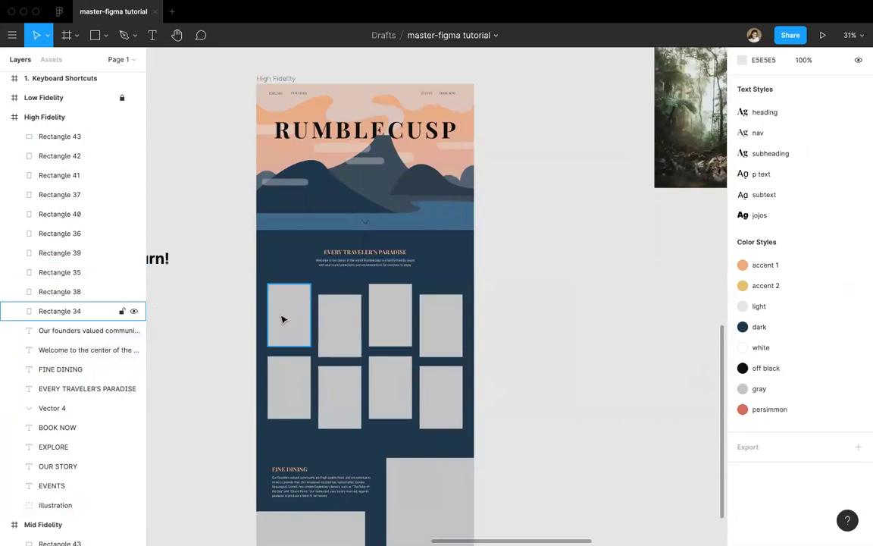
scroll(282, 319, "left", 3)
scroll(281, 319, "down", 5)
scroll(282, 319, "right", 3)
scroll(282, 319, "up", 10)
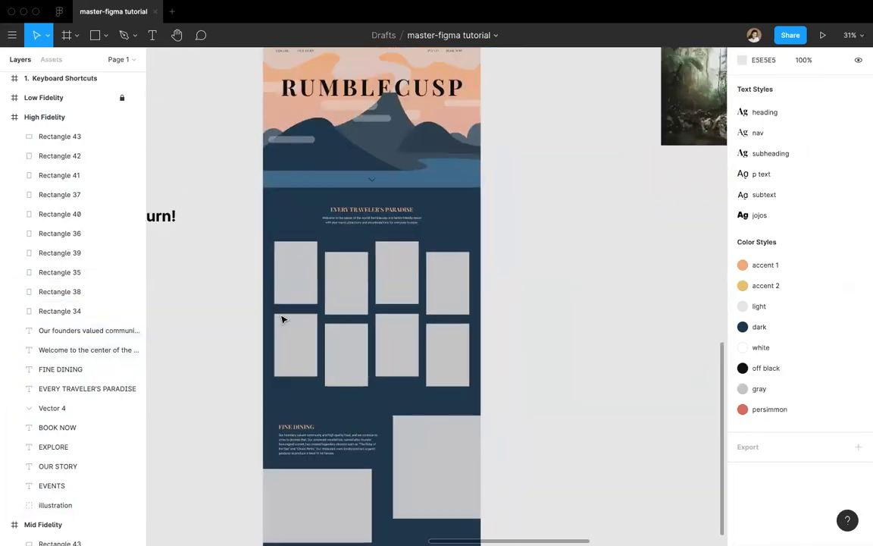
scroll(282, 319, "down", 3)
scroll(296, 317, "down", 2)
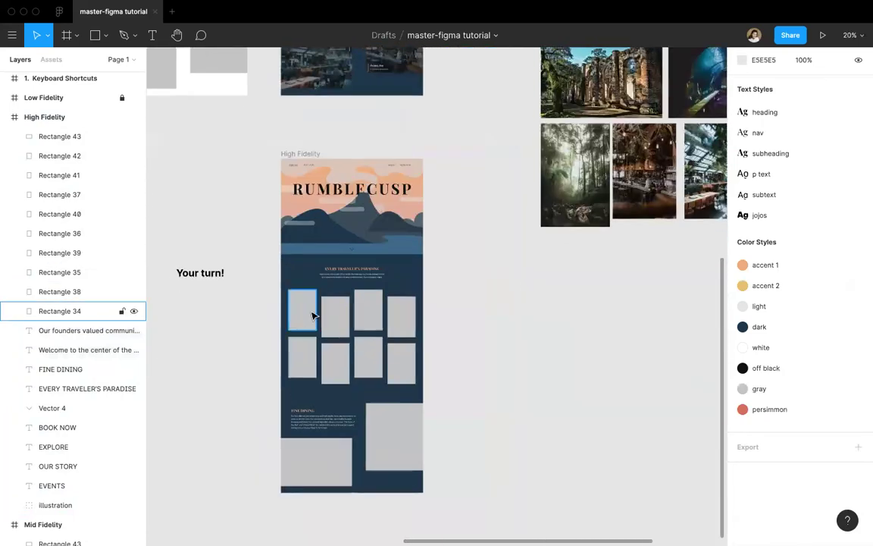
Step: Add a left-aligned text box reading "Vo Treehouse Villas" near the lower edge of the first gray card in the High Fidelity frame
scroll(312, 317, "up", 10)
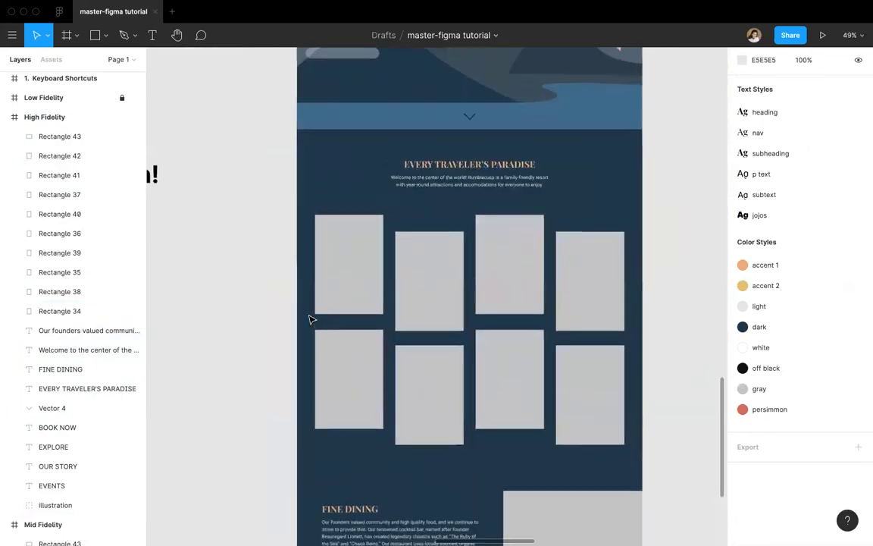
scroll(309, 319, "up", 5)
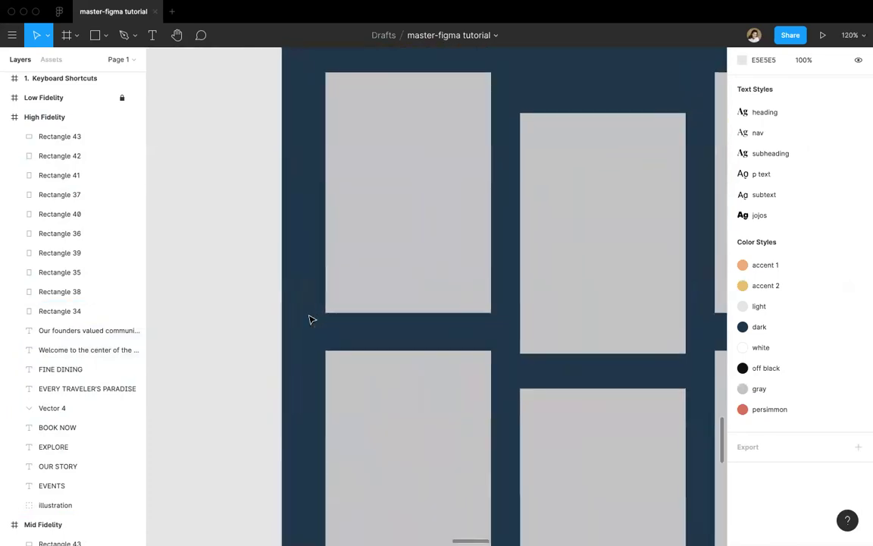
scroll(312, 318, "up", 1)
scroll(311, 318, "right", 1)
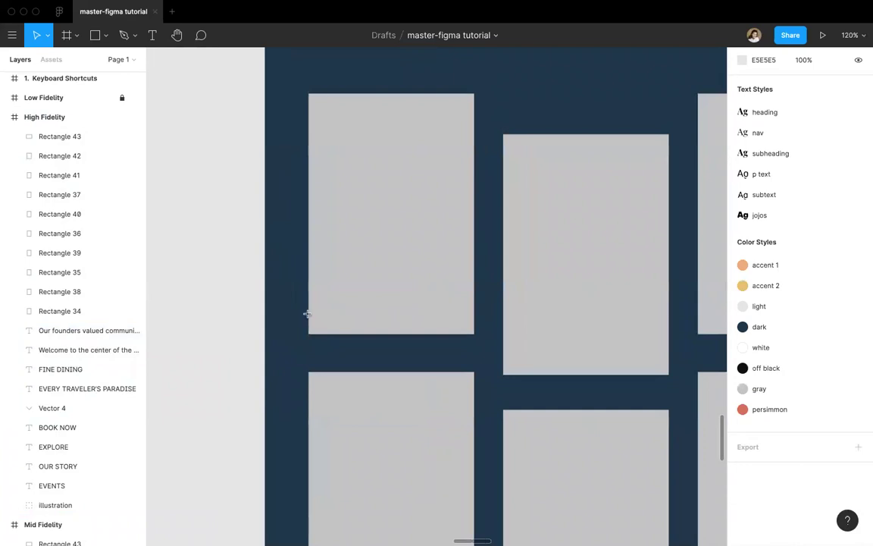
key("t")
left_click_drag(337, 278, 463, 297)
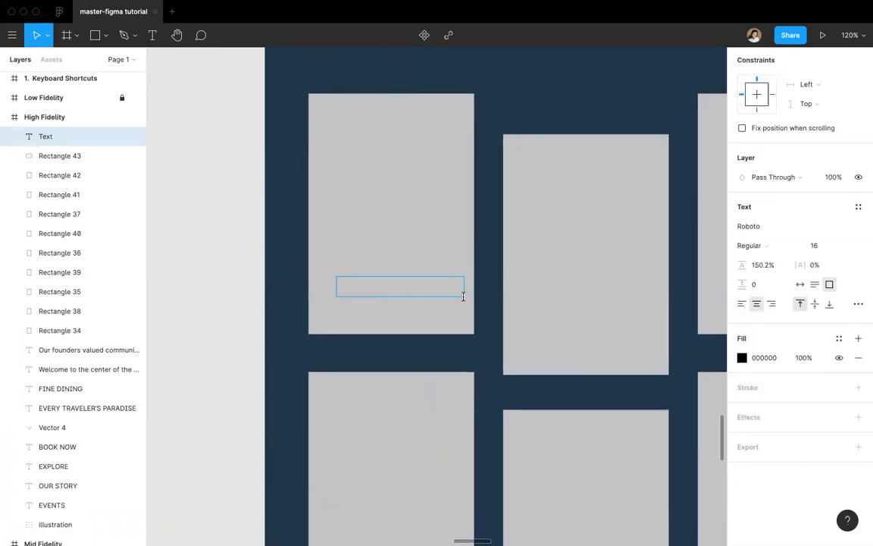
left_click(744, 304)
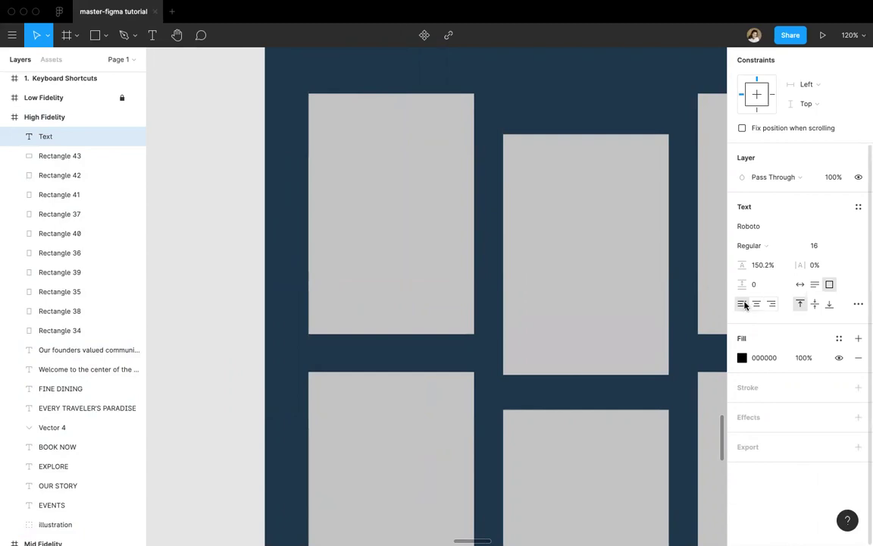
type("V")
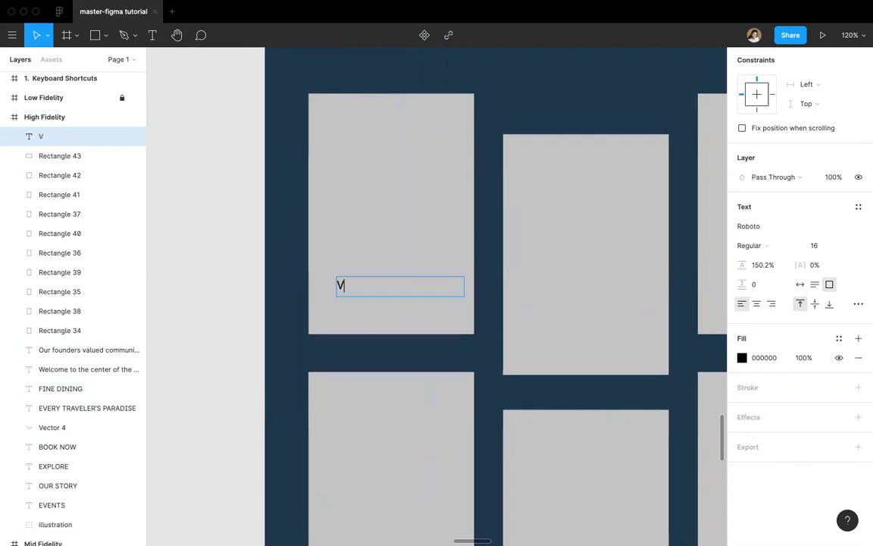
type("o Treehouse Villas")
Step: Set the Vo Treehouse Villas title's font to Playfair Display in Bold
left_click_drag(444, 282, 304, 276)
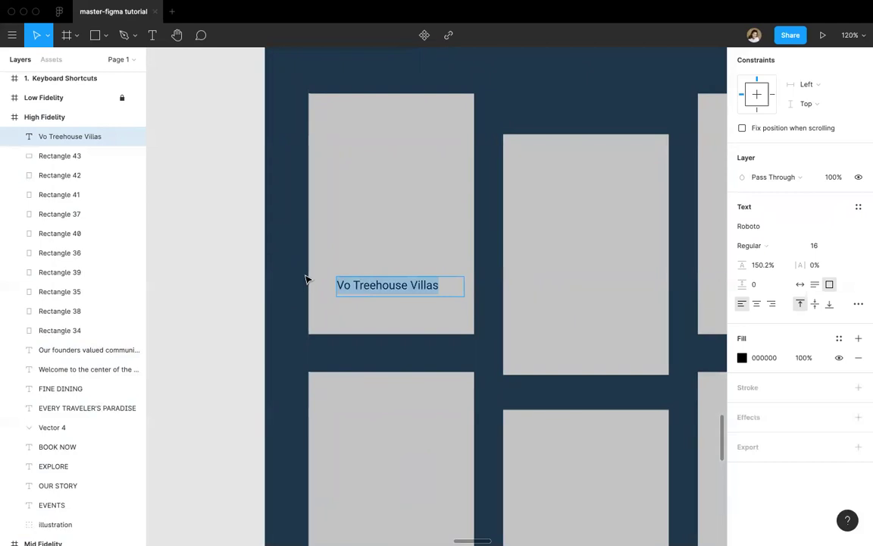
left_click(780, 231)
type("abh")
key("Return")
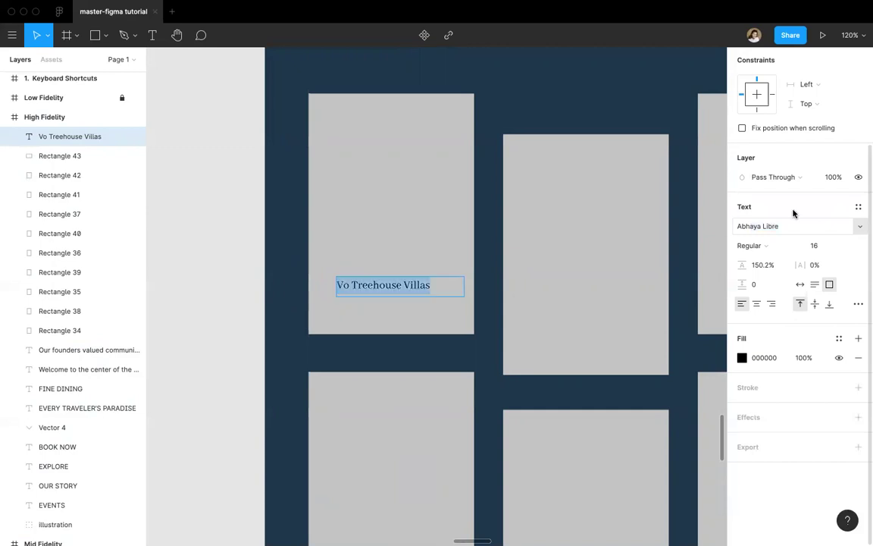
left_click(773, 226)
type("Playfair")
key("Return")
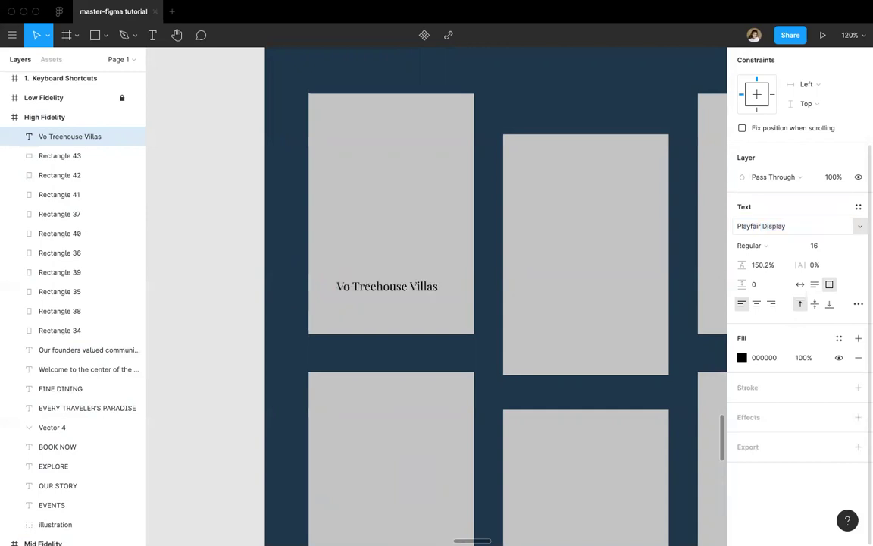
left_click(763, 247)
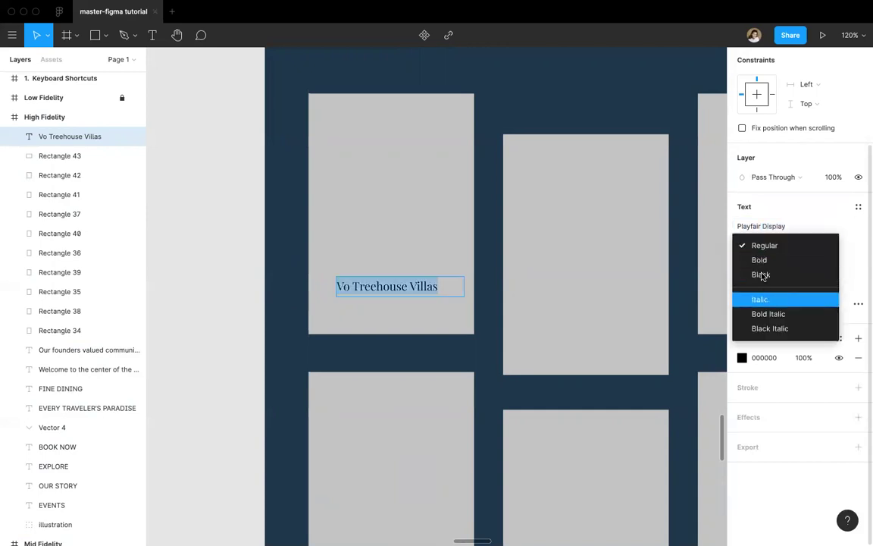
left_click(759, 261)
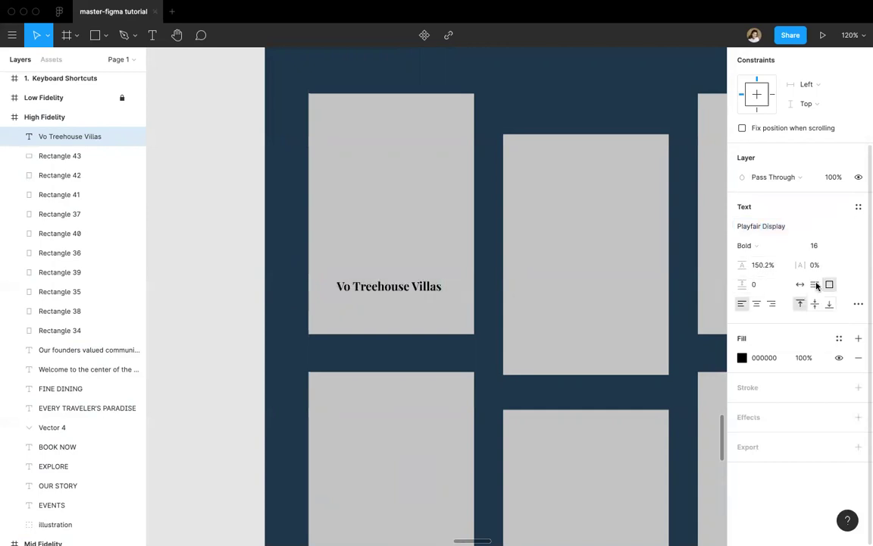
Step: Apply the subheading text style to the Vo Treehouse Villas title, matching the Shaded Tangle title in High Fidelity v1
scroll(468, 330, "up", 20)
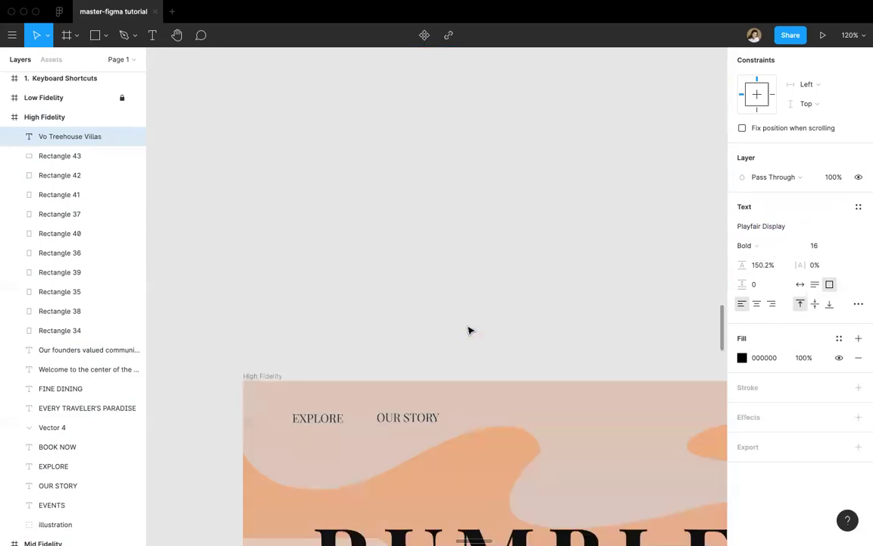
scroll(468, 330, "down", 5)
scroll(471, 331, "up", 5)
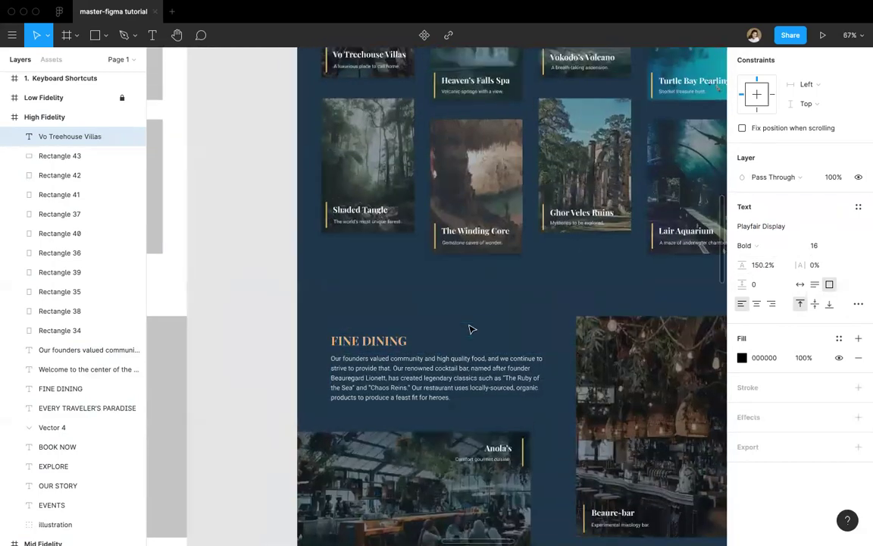
left_click(372, 212)
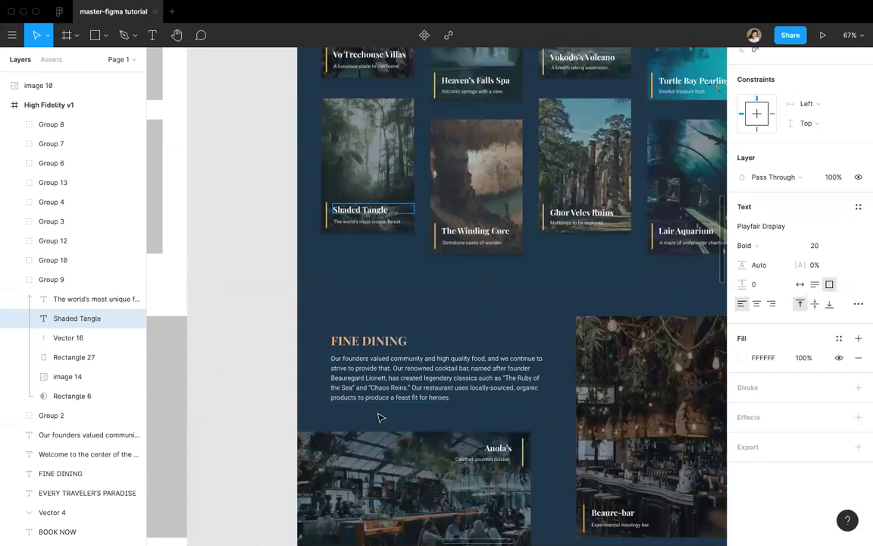
scroll(380, 415, "down", 15)
scroll(377, 304, "up", 3)
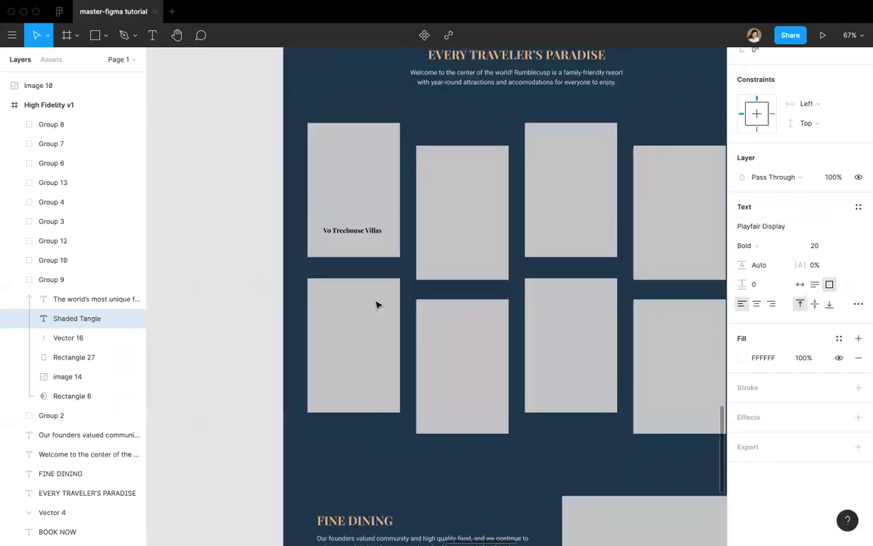
double_click(389, 229)
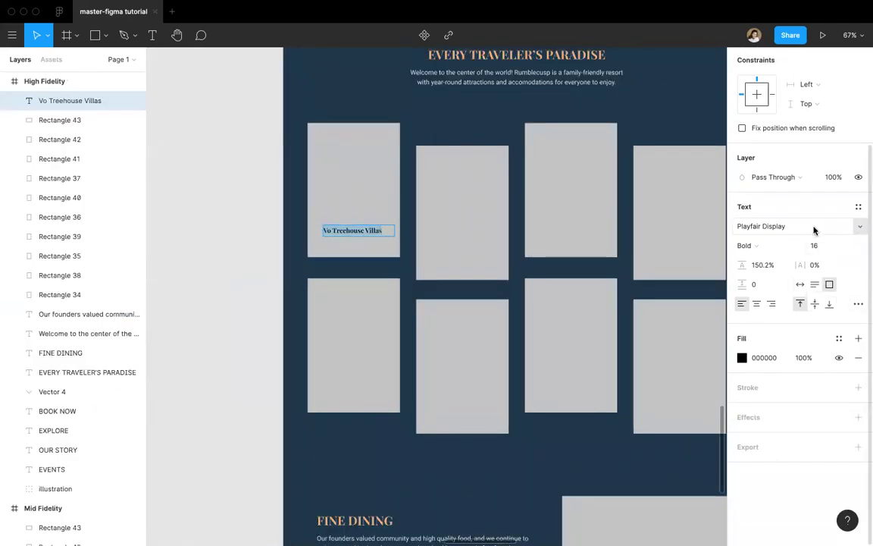
left_click(858, 206)
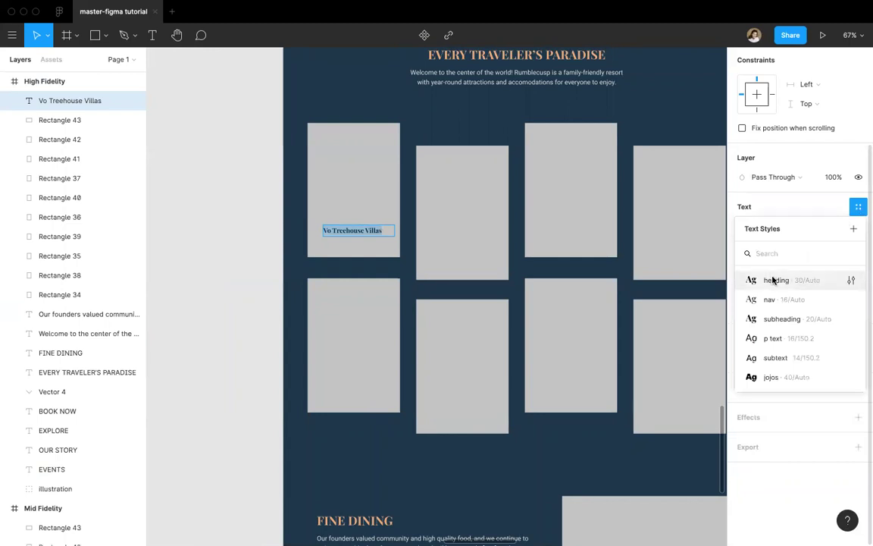
left_click(771, 319)
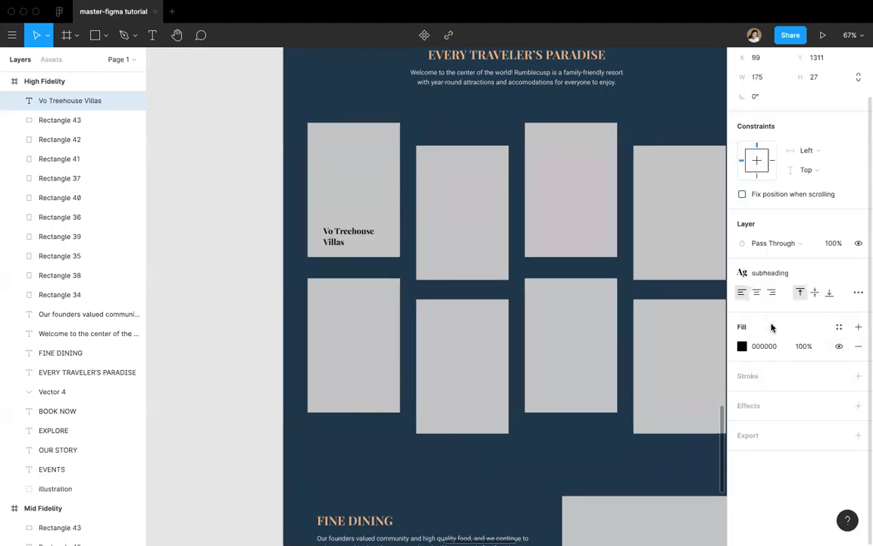
Step: Widen the Vo Treehouse Villas text box to 189 so it fits one line, and move it to X 83, Y 1326
double_click(357, 231)
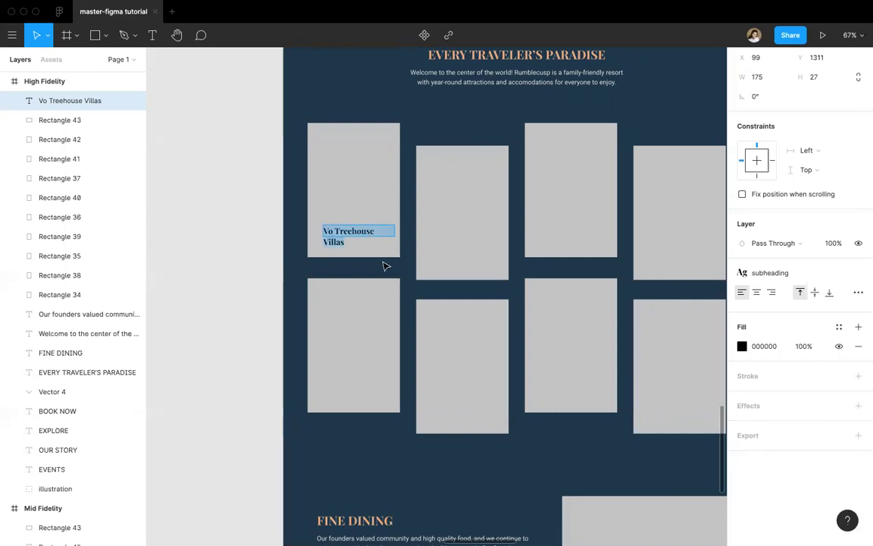
key("Escape")
left_click_drag(395, 231, 403, 229)
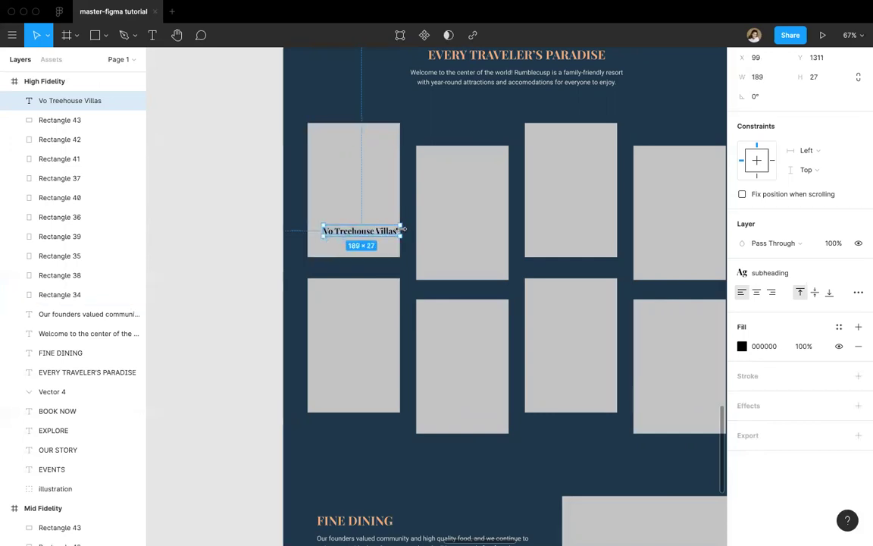
left_click(418, 246)
left_click(361, 231)
left_click_drag(354, 234, 356, 239)
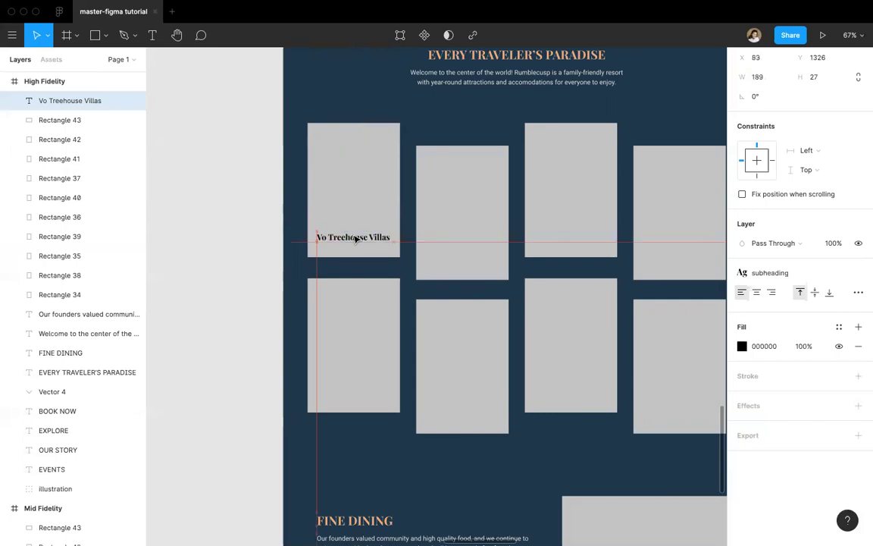
left_click(405, 249)
Step: Apply the white color style to the fill of the Vo Treehouse Villas title
left_click(364, 238)
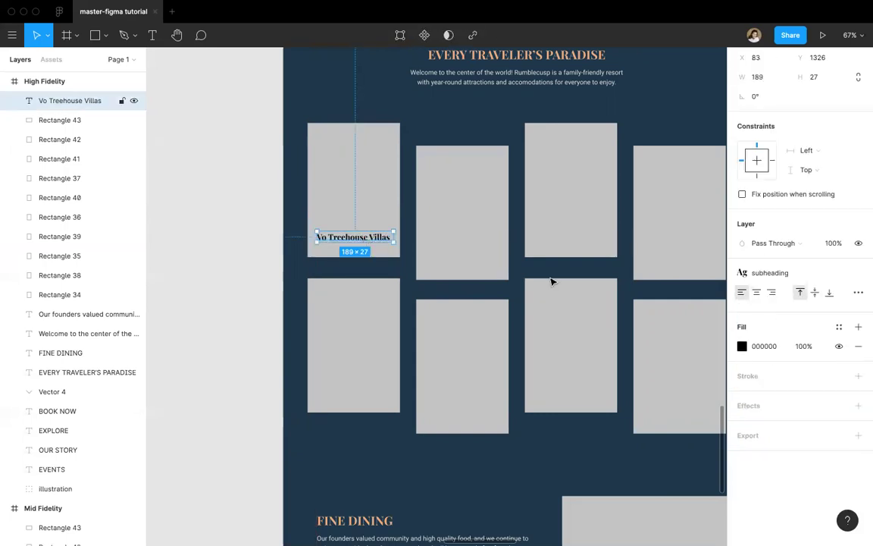
left_click(837, 327)
left_click(755, 454)
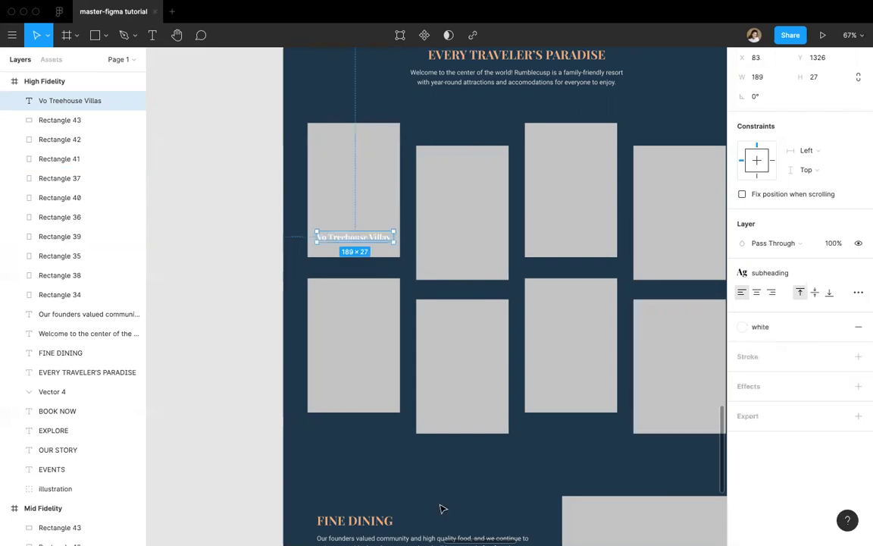
left_click(411, 475)
Step: Draw a text box about 194 × 29 directly beneath the Vo Treehouse Villas title on the first card
scroll(372, 225, "up", 5)
scroll(372, 226, "up", 4)
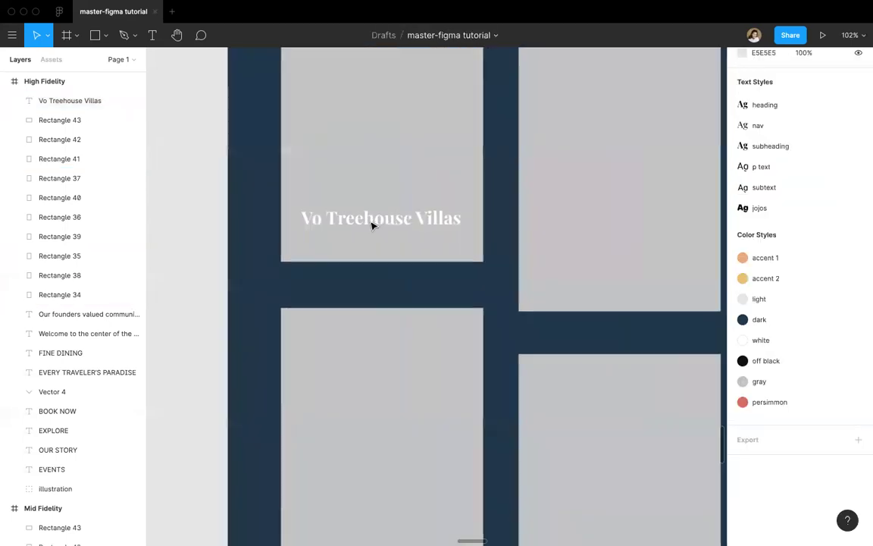
key("t")
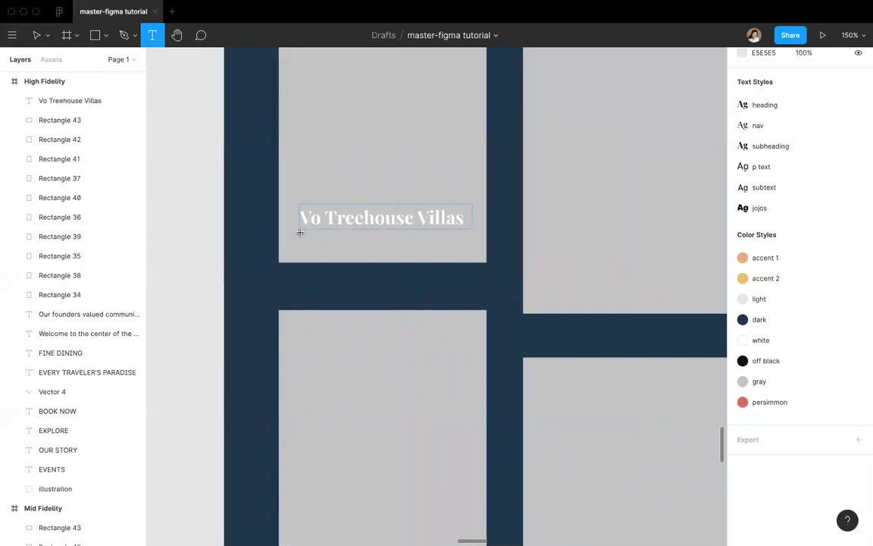
left_click_drag(299, 229, 476, 256)
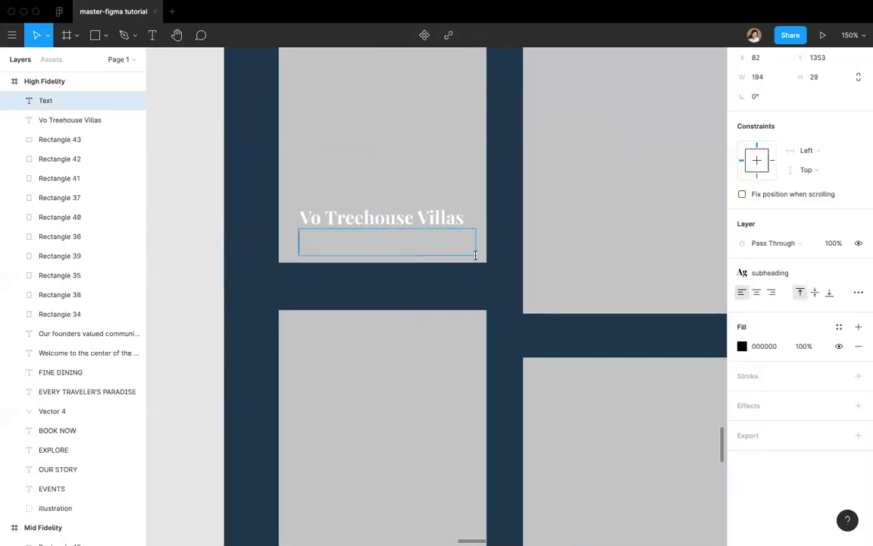
Step: Enter the caption "A luxurious place to call home." in the new text box, following High Fidelity v1
scroll(476, 255, "down", 5)
scroll(478, 232, "down", 5)
scroll(478, 259, "up", 3)
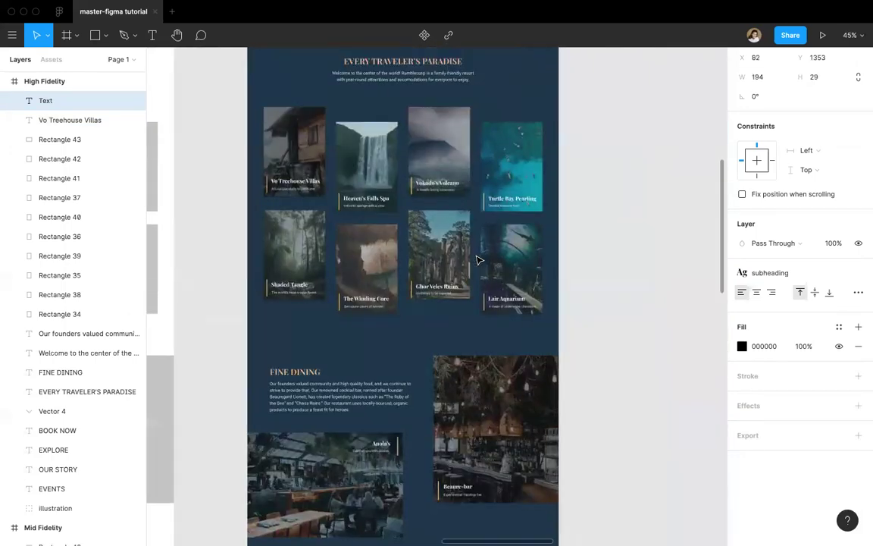
scroll(478, 260, "up", 1)
scroll(478, 260, "right", 1)
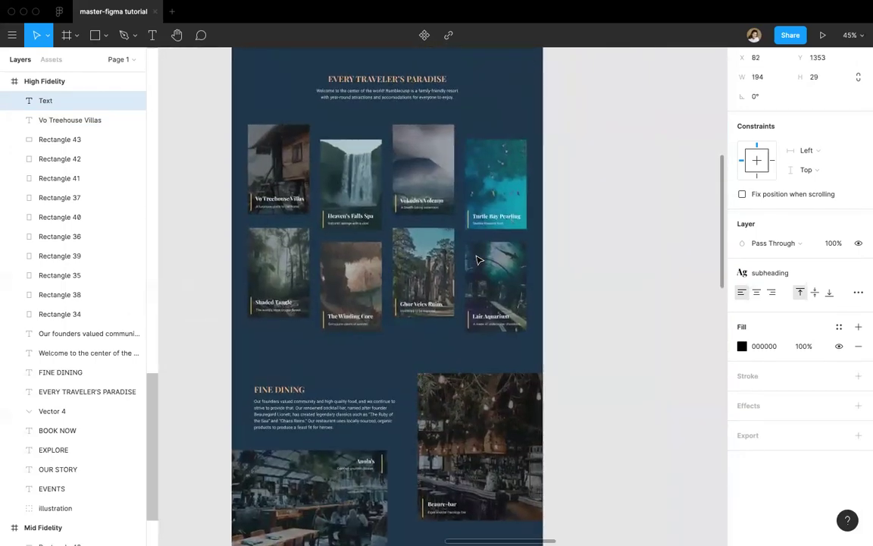
scroll(477, 260, "down", 15)
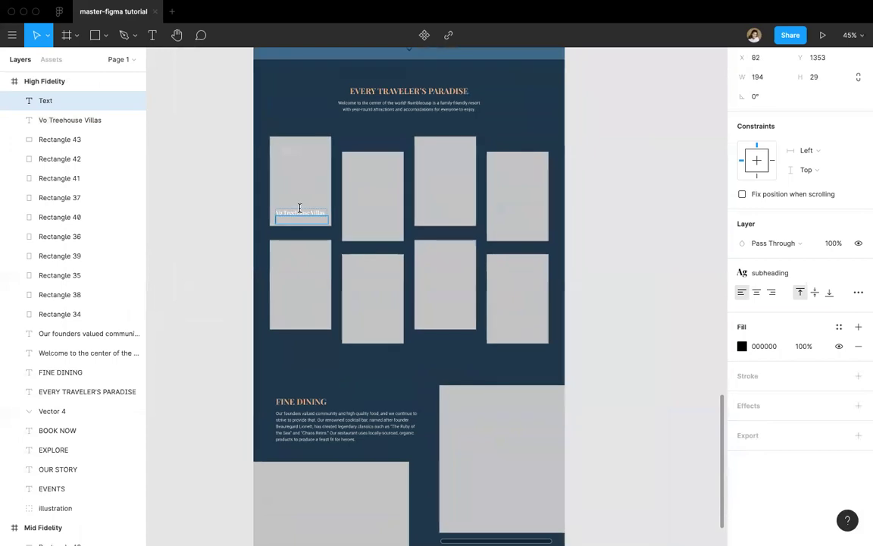
scroll(297, 208, "up", 6)
type("A luxoriou")
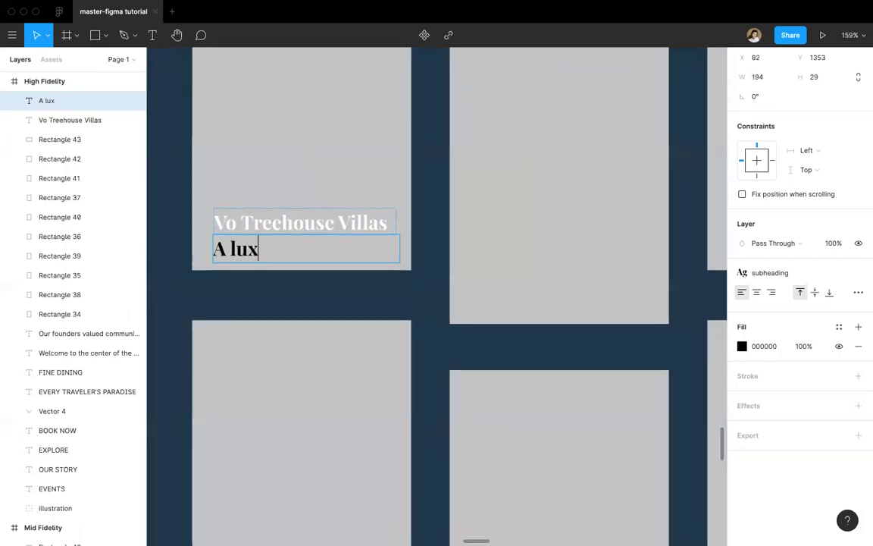
key("BackSpace")
key("BackSpace")
key("BackSpace")
key("BackSpace")
key("BackSpace")
type("urious place to call home.")
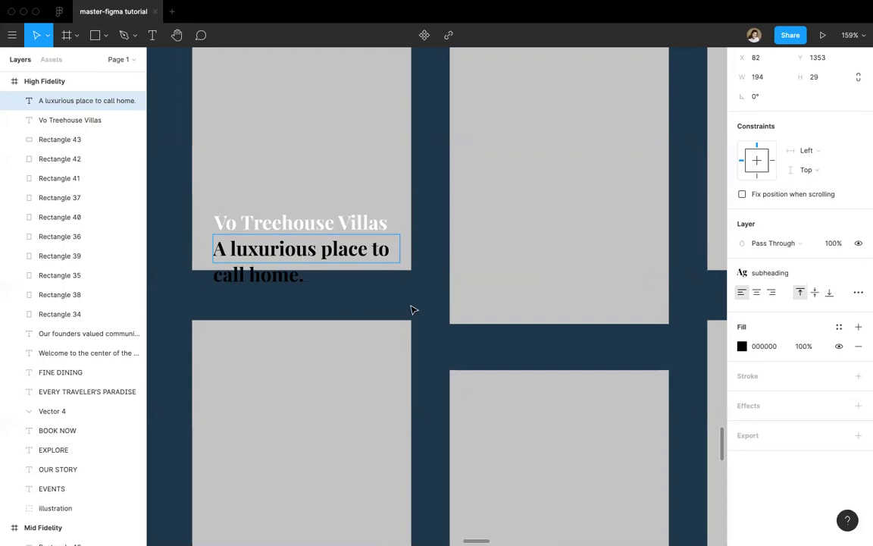
key("Escape")
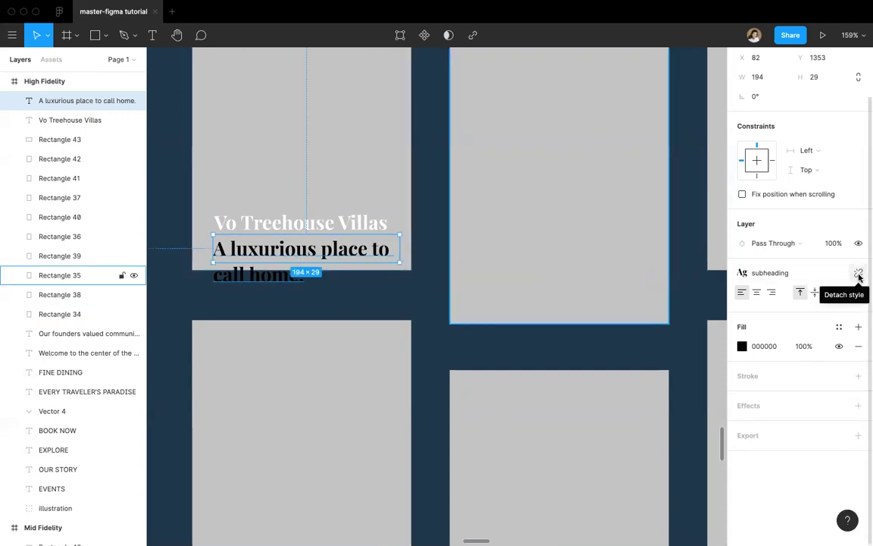
Step: Detach the subheading style from the caption "A luxurious place to call home." and apply the subtext text style
left_click(858, 275)
left_click(857, 274)
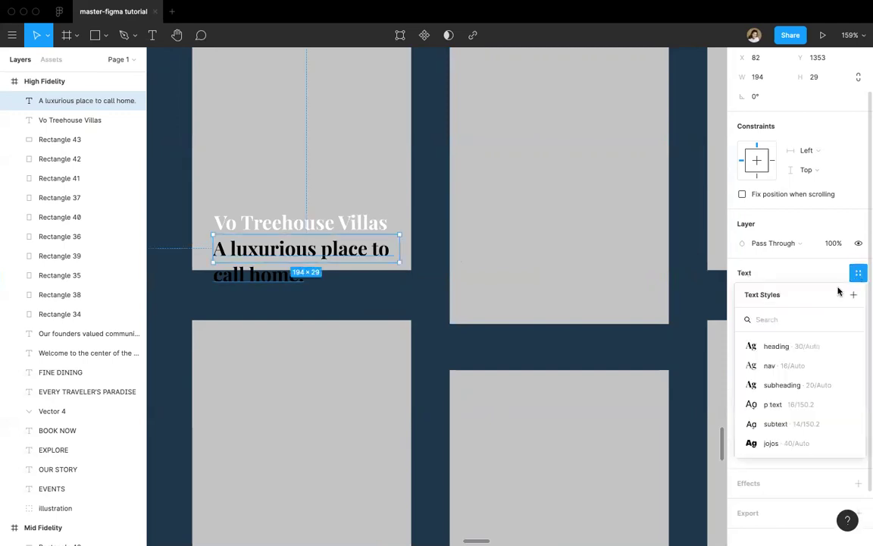
left_click(773, 405)
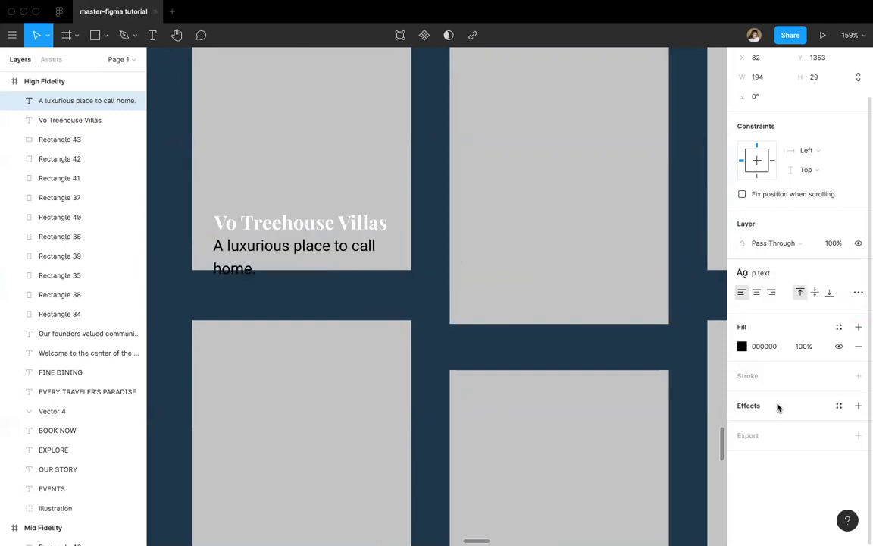
left_click(806, 273)
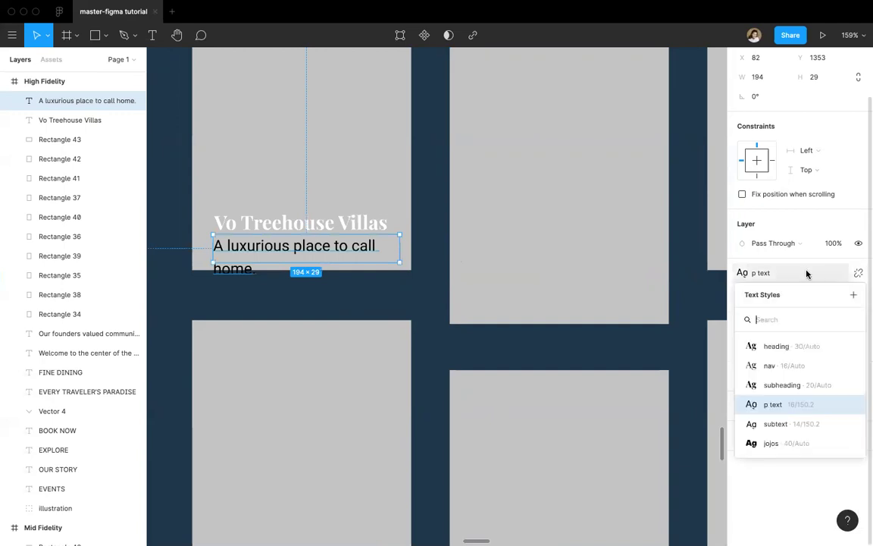
left_click(789, 424)
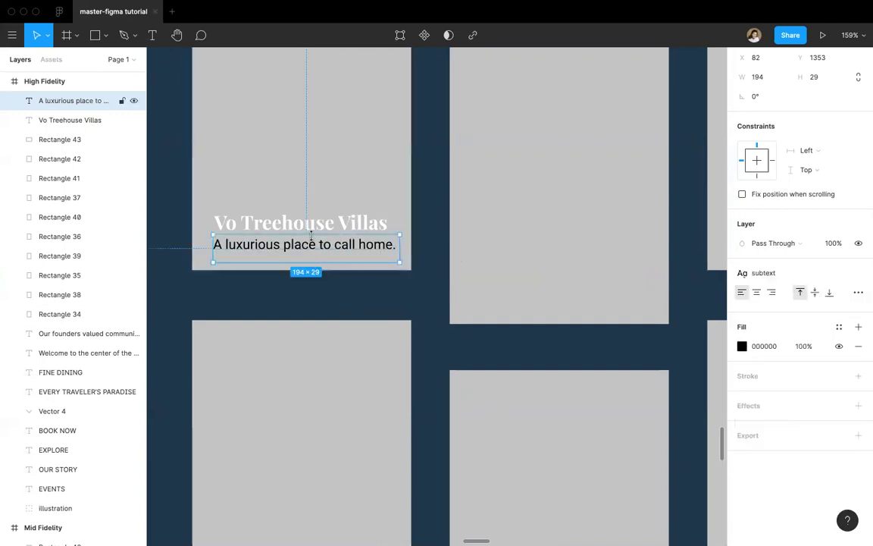
Step: Move the luxurious-place caption to X 83, Y 1354 and apply the light color style to its fill
left_click_drag(311, 248, 315, 251)
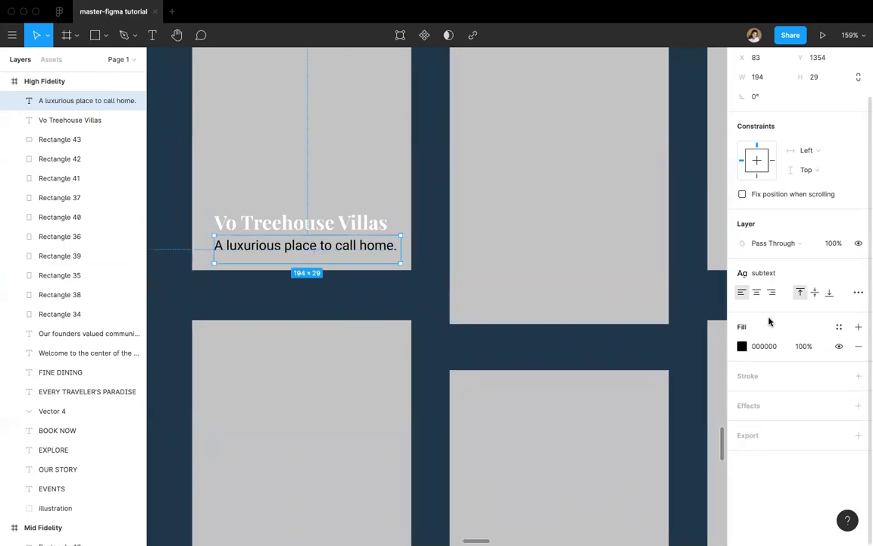
left_click(838, 326)
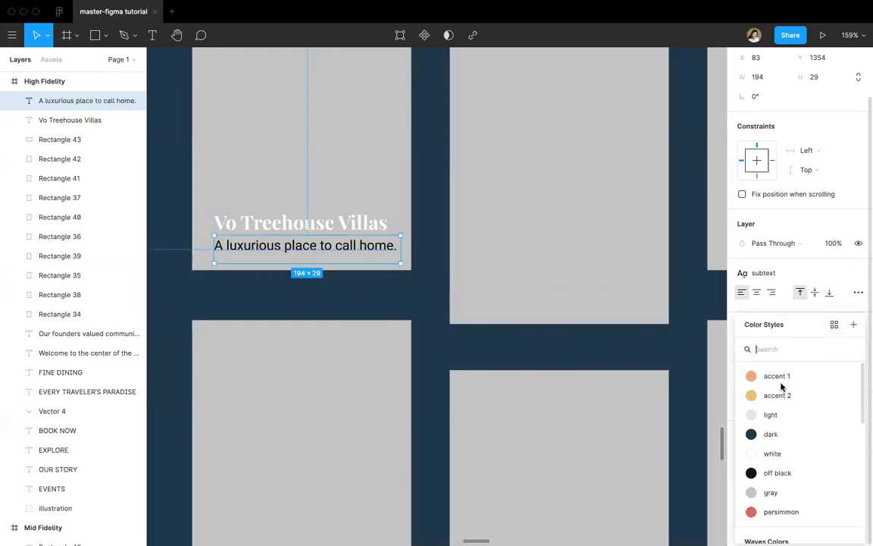
left_click(767, 417)
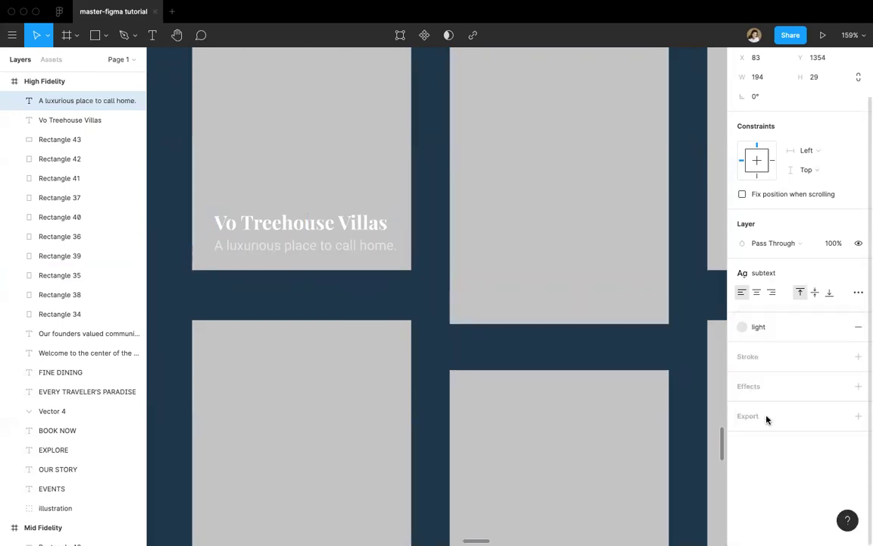
left_click(409, 303)
Step: Draw a vertical line about 56 tall with the Pen tool, just left of the Vo Treehouse Villas title and caption
scroll(278, 260, "up", 5)
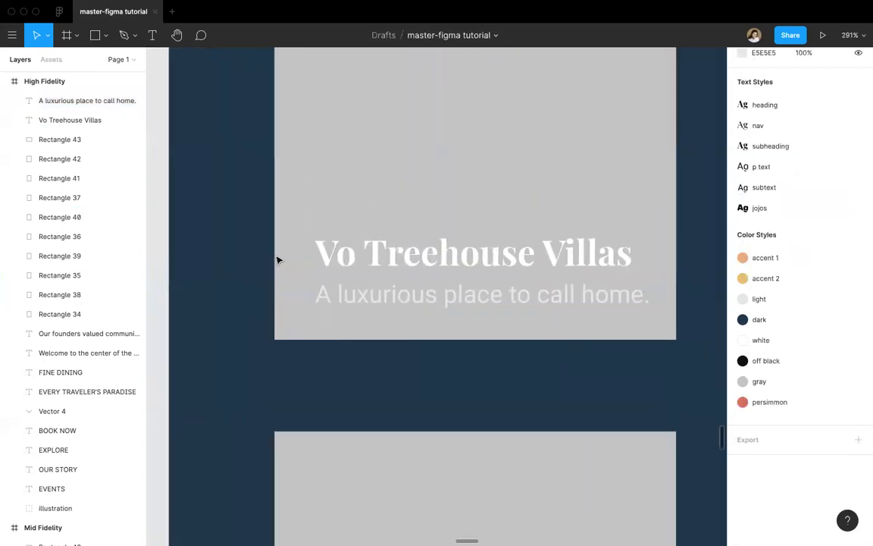
key("p")
left_click(296, 220)
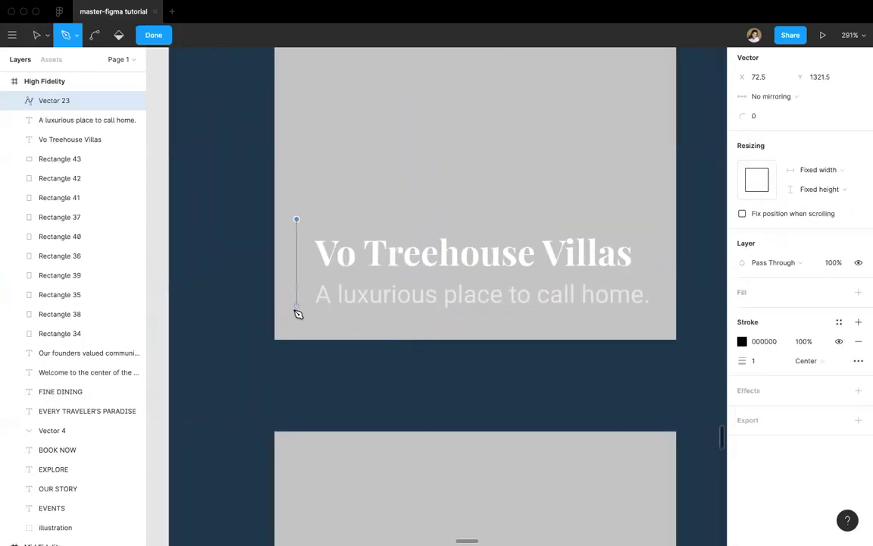
left_click(296, 317)
key("Escape")
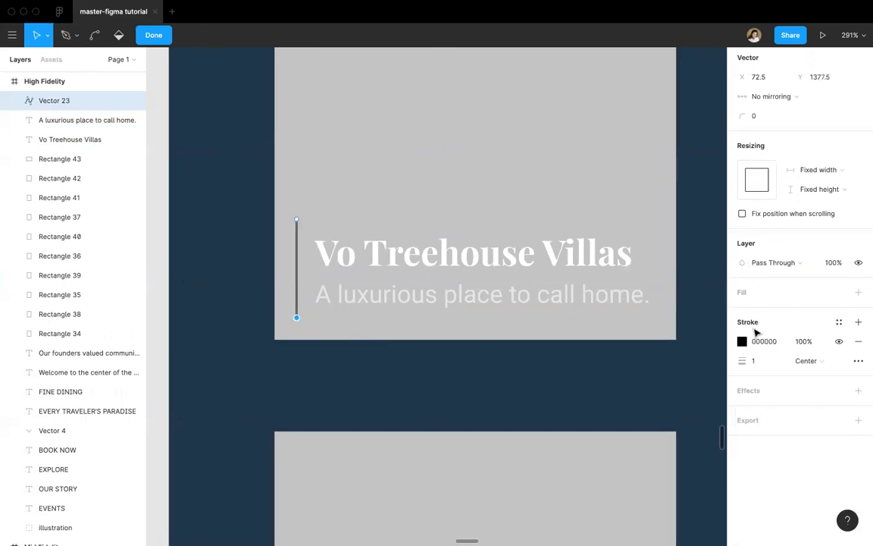
Step: Set the stroke weight of the vertical line beside the title to 3
left_click(768, 358)
type("2")
key("Return")
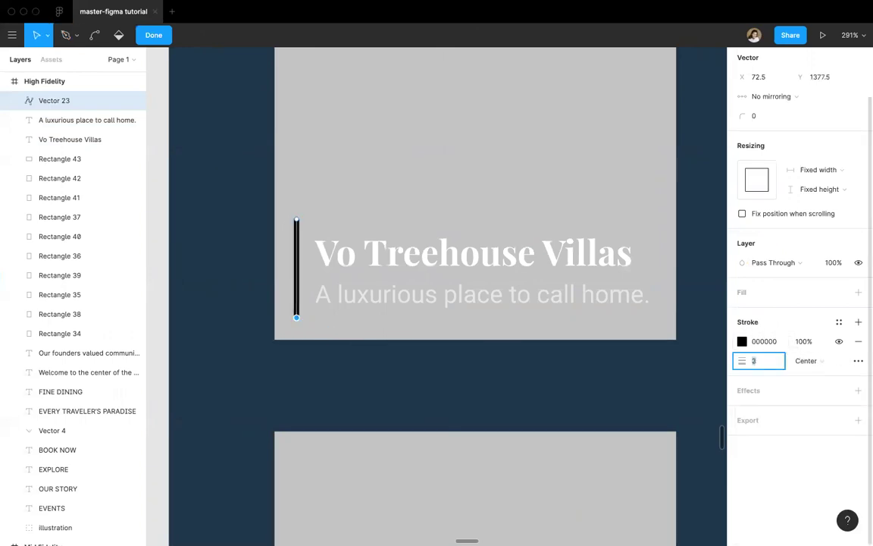
type("3")
Step: Apply the accent 2 color style to the vertical line's stroke and finish editing the vector
left_click(741, 341)
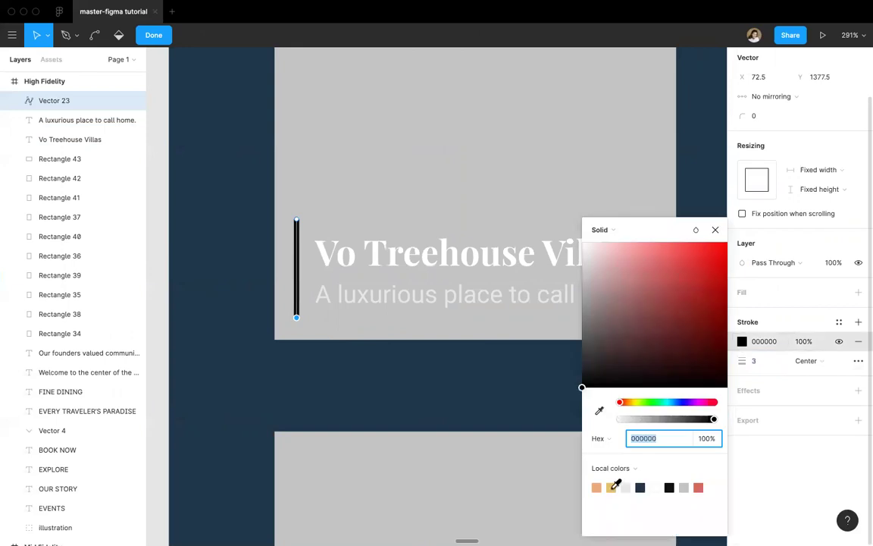
left_click(613, 487)
left_click(714, 229)
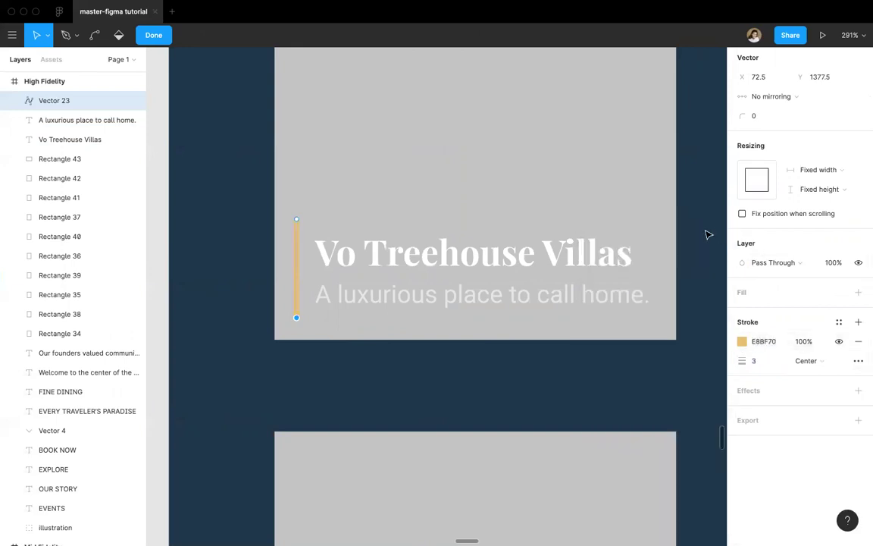
left_click(742, 341)
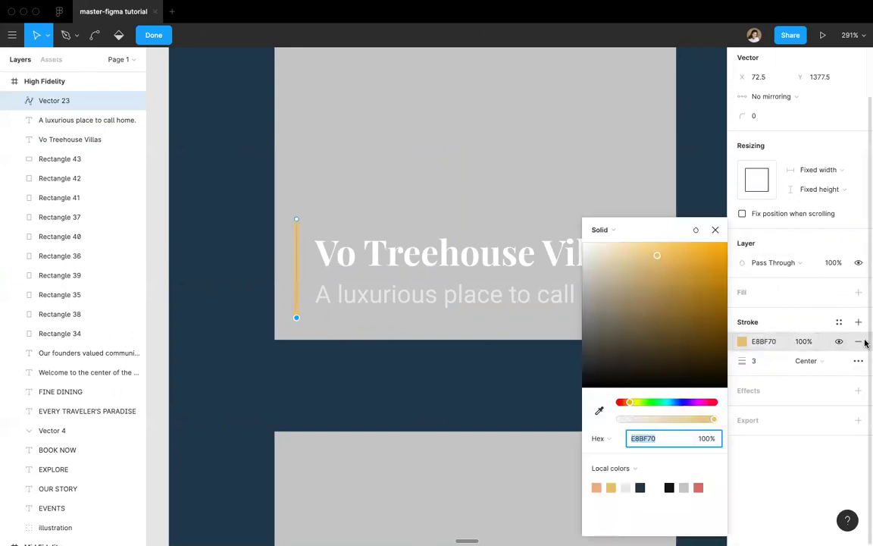
left_click(838, 322)
left_click(764, 398)
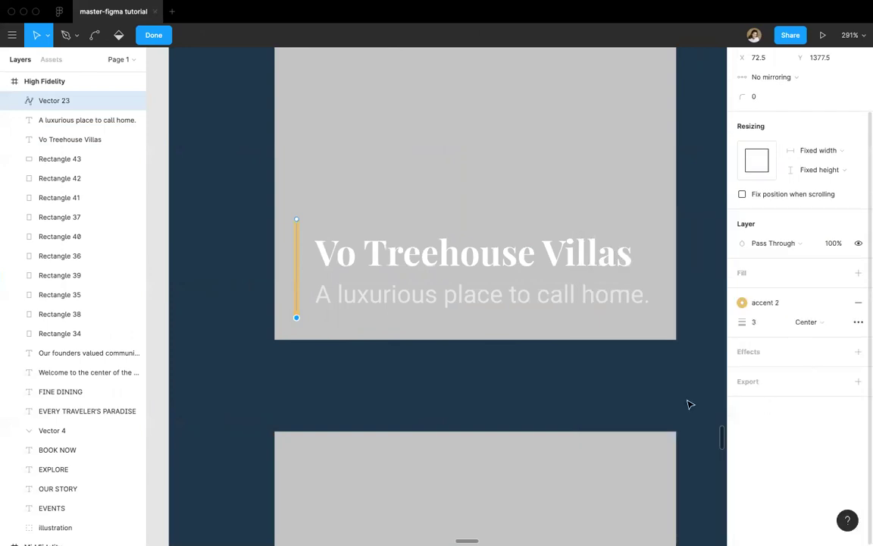
left_click(149, 39)
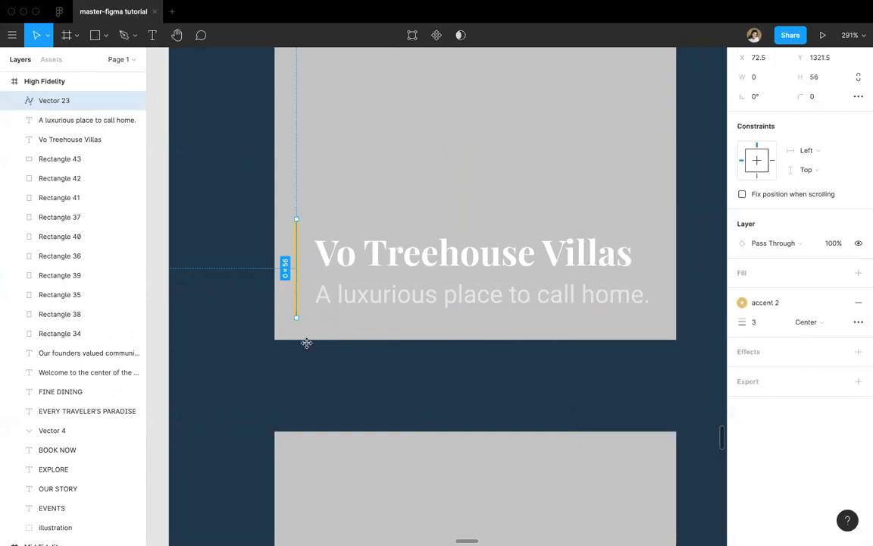
left_click(323, 403)
Step: Group the first card's caption, title, accent line and gray rectangle together
scroll(324, 404, "down", 5)
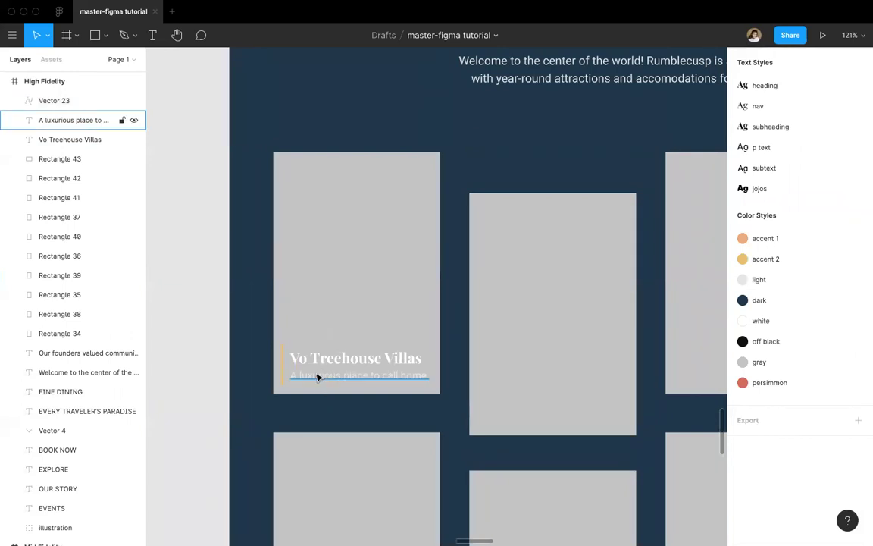
left_click(307, 374)
left_click(303, 359, "shift")
left_click(285, 370, "shift")
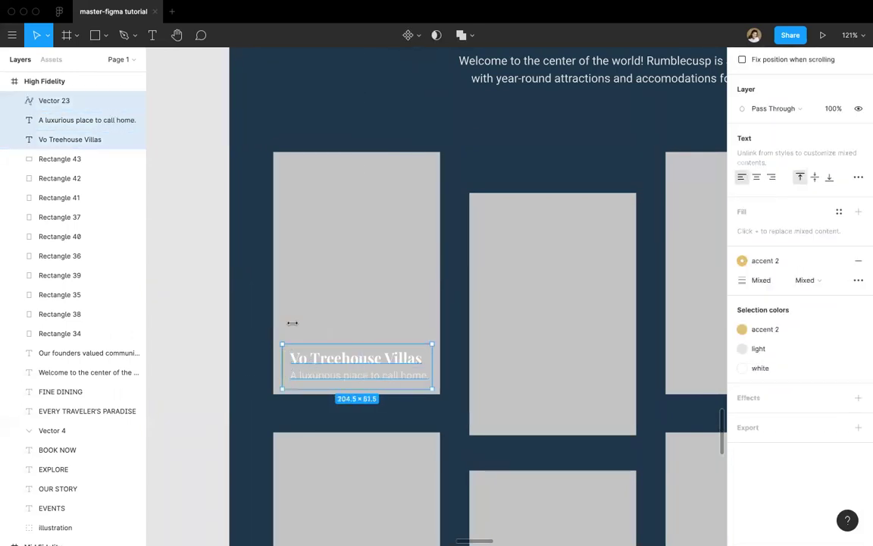
left_click(325, 273, "shift")
right_click(321, 273)
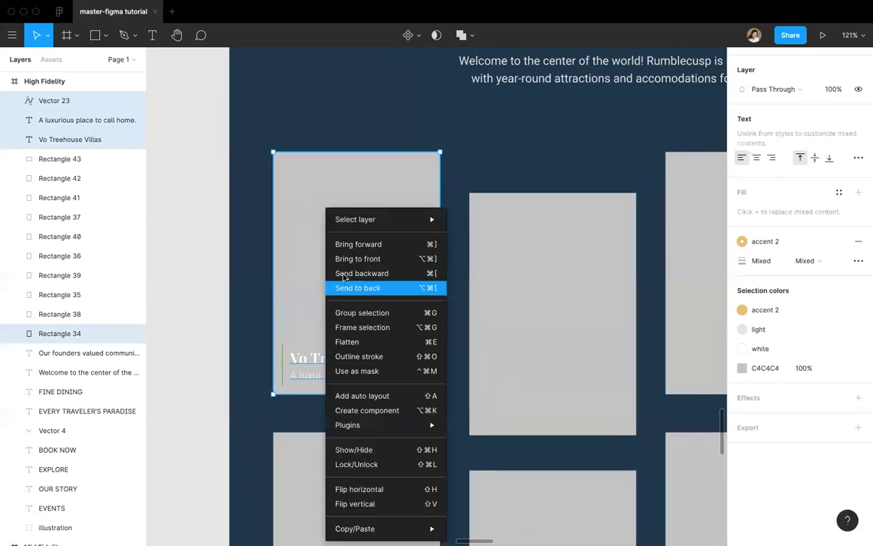
left_click(339, 313)
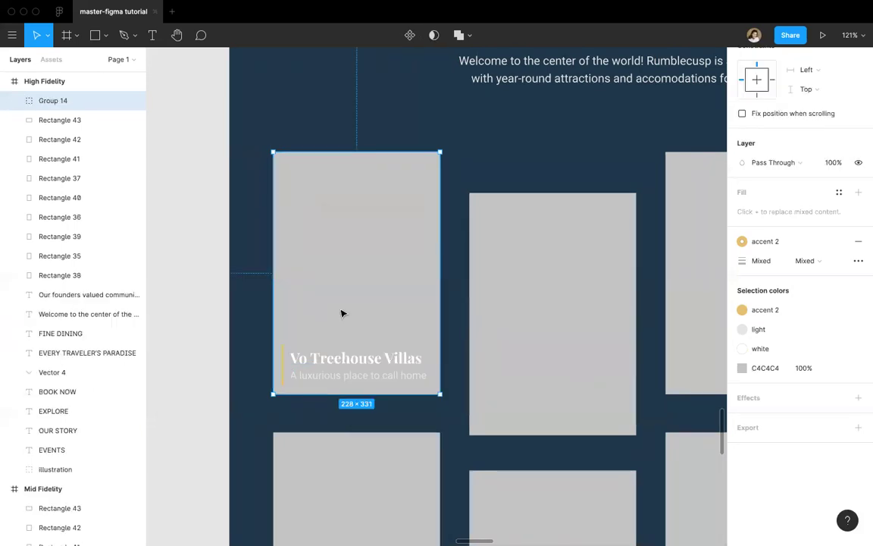
Step: Rename the first card's group as "vo treehouse villas" and expand it to show its layers
right_click(50, 100)
left_click(72, 222)
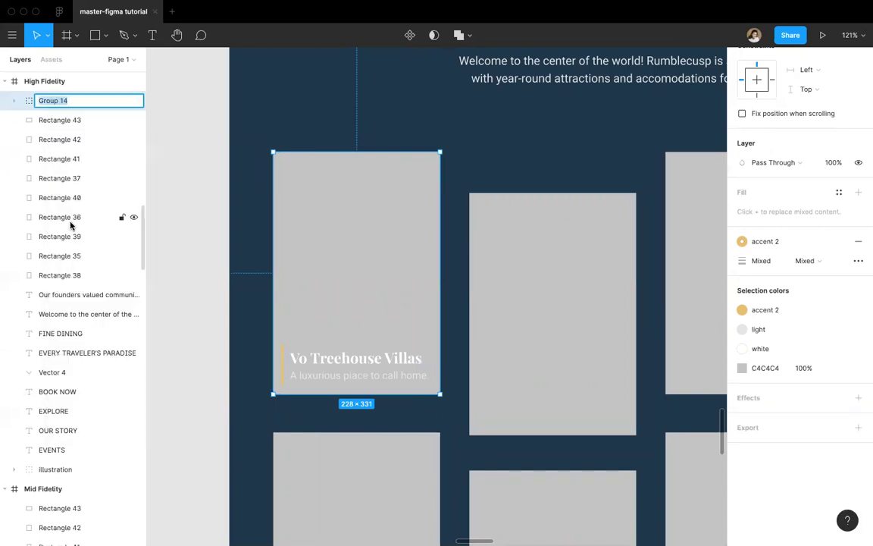
type("vo treehouse villas")
triple_click(73, 106)
left_click(203, 118)
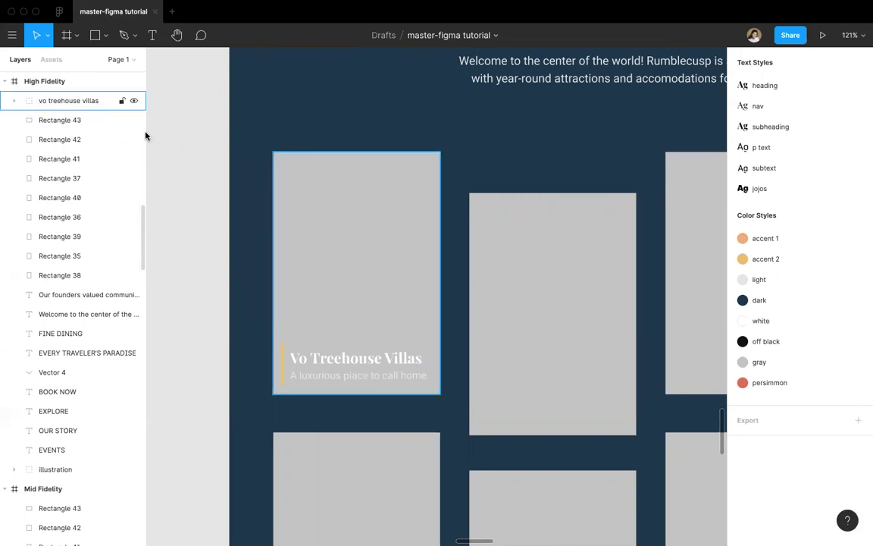
left_click(13, 102)
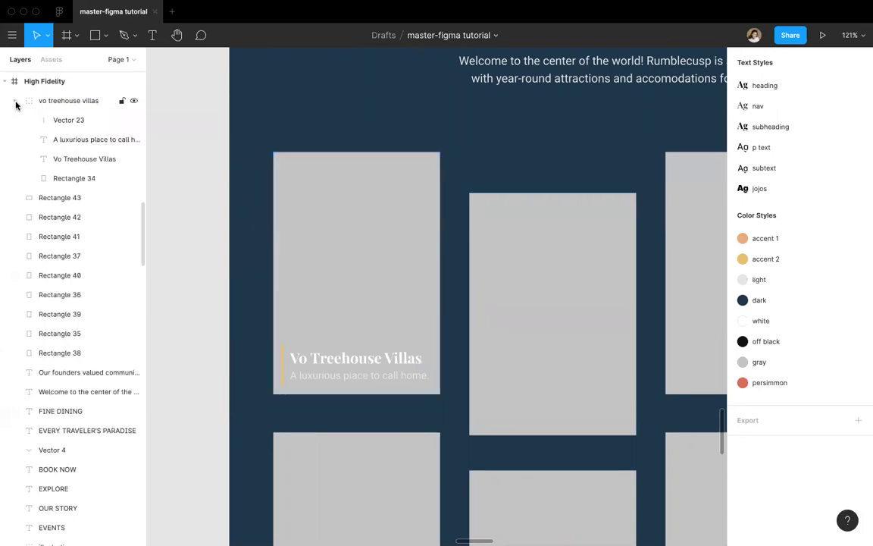
left_click(57, 184)
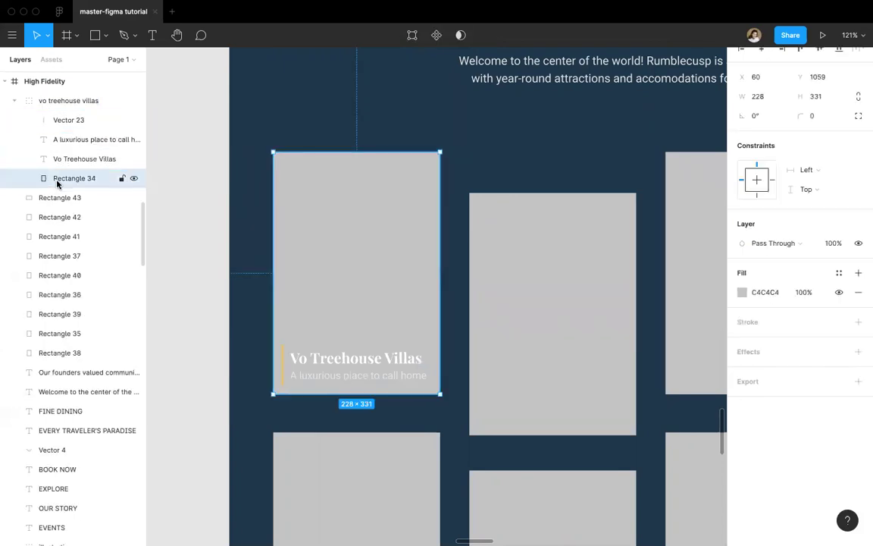
left_click(160, 190)
Step: Copy the treehouse photo from the first card in High Fidelity v1 and paste a duplicate outside that card's group
scroll(162, 191, "down", 10)
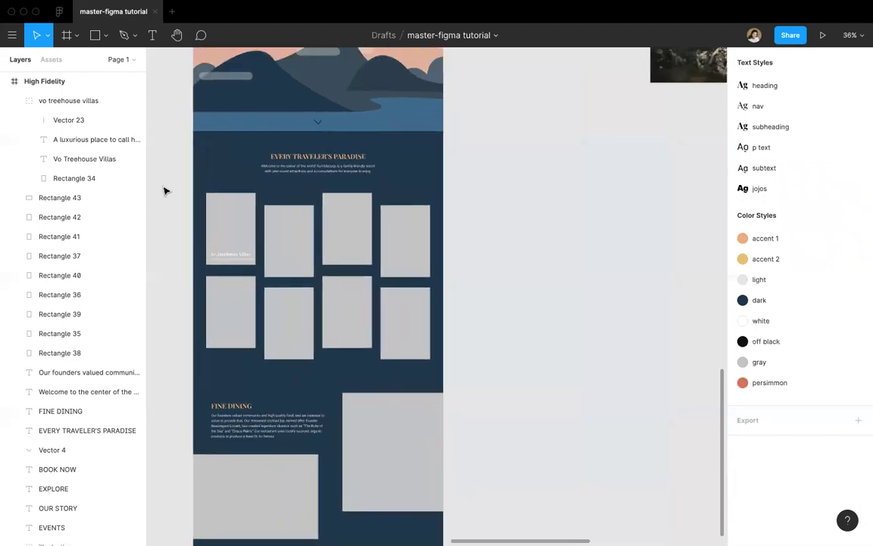
scroll(165, 193, "down", 5)
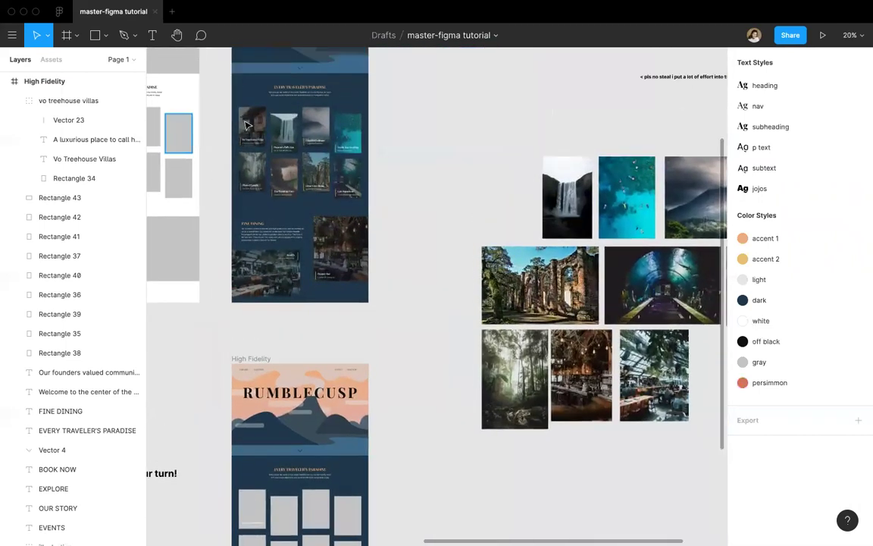
scroll(258, 158, "down", 4)
scroll(258, 158, "up", 5)
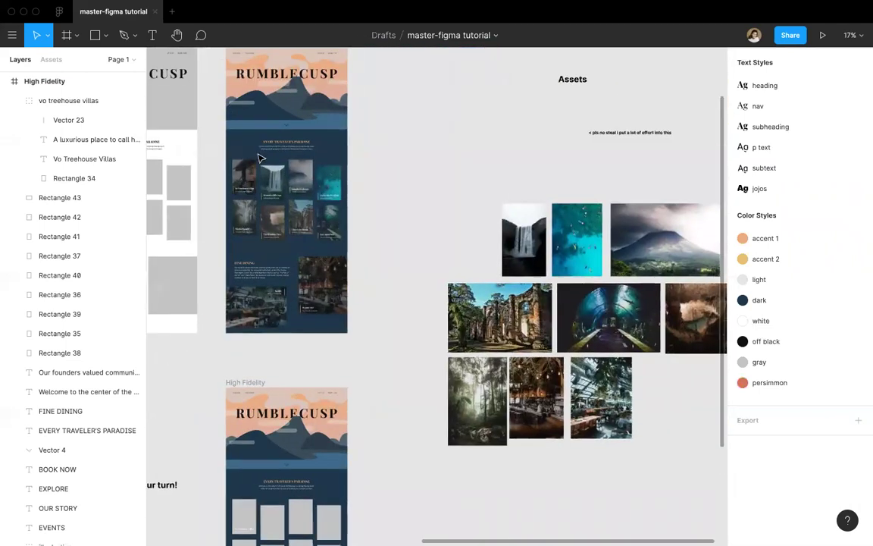
scroll(259, 158, "left", 1)
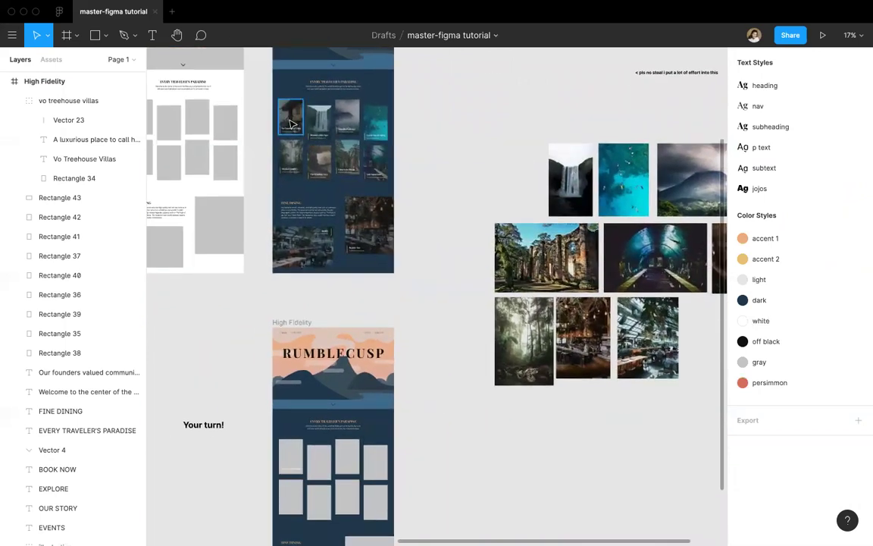
double_click(289, 120)
left_click(76, 416)
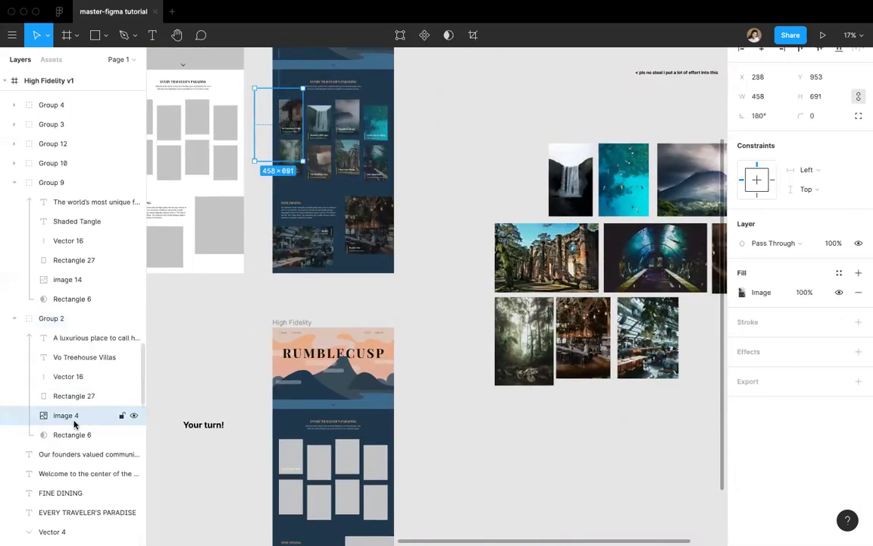
key("ctrl+v")
left_click_drag(74, 417, 68, 311)
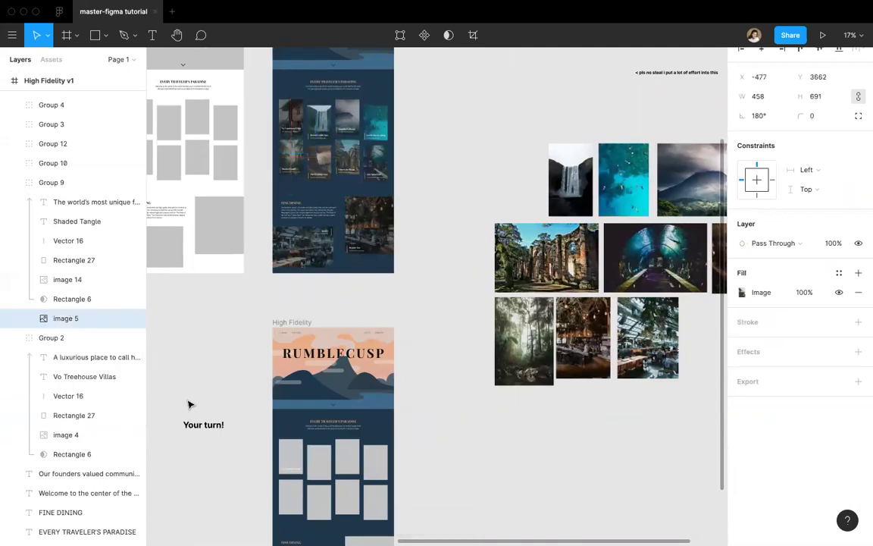
Step: Move the duplicated treehouse photo onto the empty canvas beside the High Fidelity frame, below the "Your turn!" text
left_click_drag(233, 375, 236, 374)
scroll(237, 373, "down", 3)
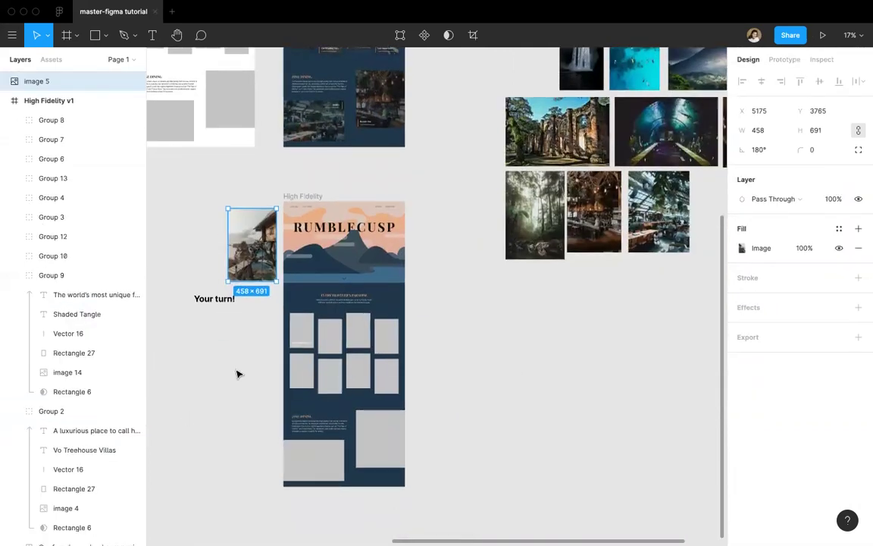
scroll(237, 372, "down", 3)
scroll(227, 303, "up", 1)
left_click_drag(219, 159, 215, 265)
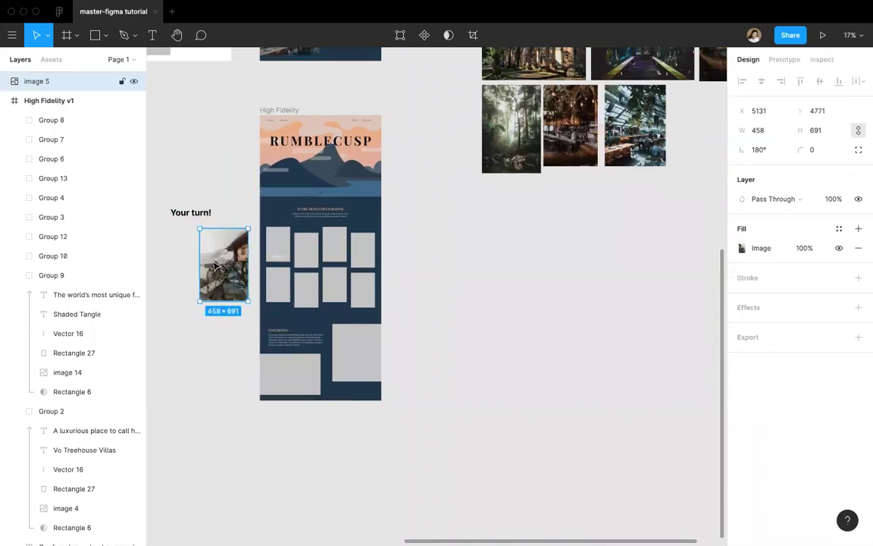
Step: Move the treehouse photo into the High Fidelity frame over the first card, at X 518, Y 713
scroll(215, 266, "up", 5)
left_click(191, 398)
left_click(254, 300)
left_click_drag(255, 300, 406, 211)
Step: Move the treehouse photo layer into the vo treehouse villas group, directly above the card's rectangle and beneath the title
scroll(368, 312, "up", 2)
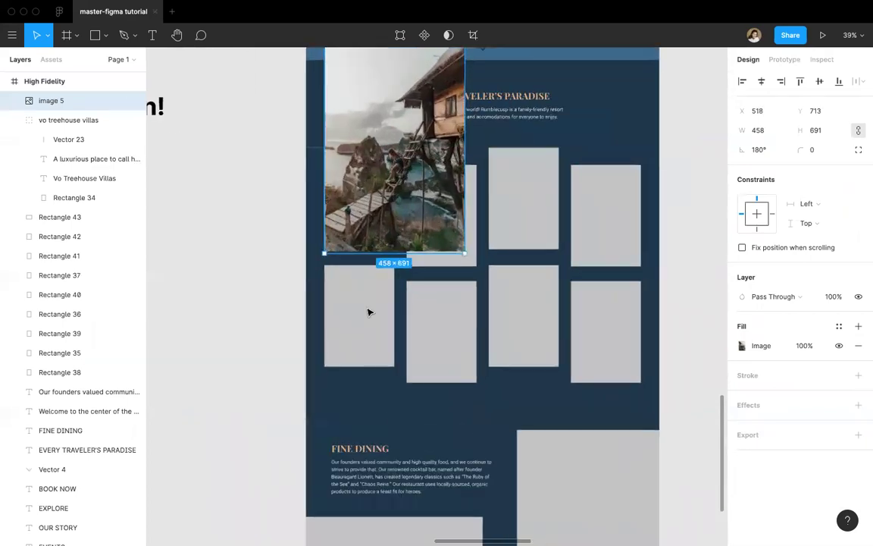
scroll(368, 311, "up", 3)
scroll(383, 286, "down", 2)
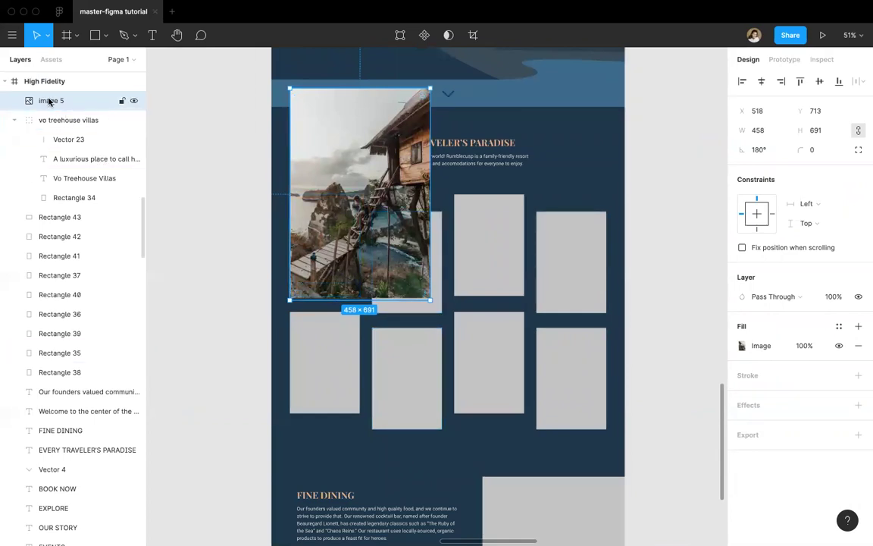
left_click_drag(49, 101, 58, 191)
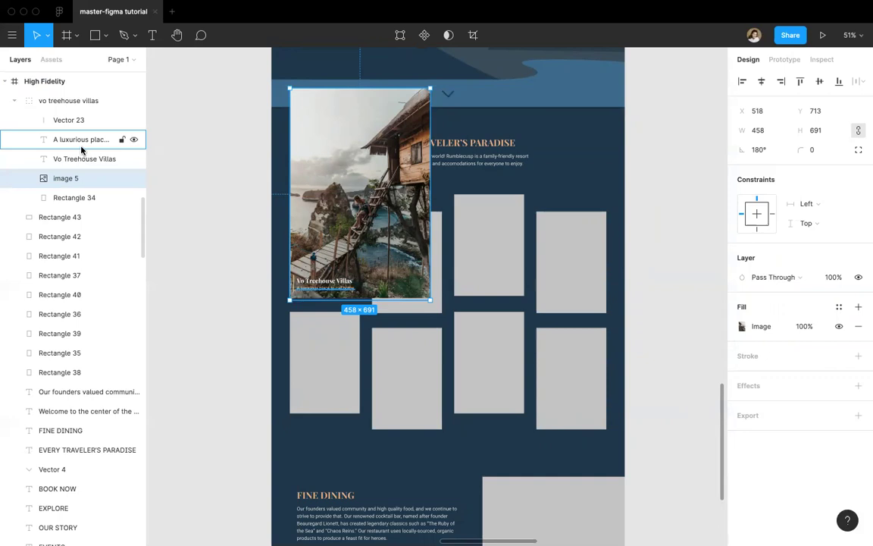
Step: Use the card's grey rectangle in the vo treehouse villas group as a mask for the treehouse photo
left_click(63, 198)
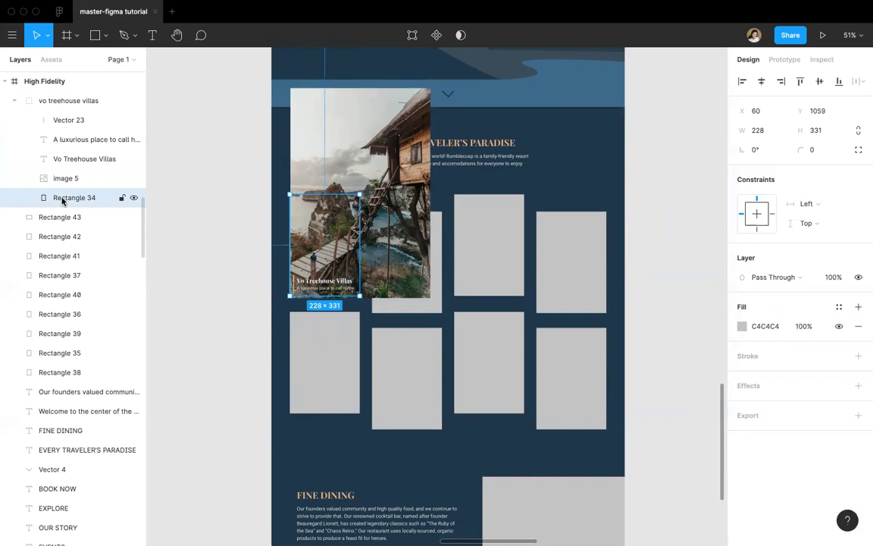
right_click(63, 200)
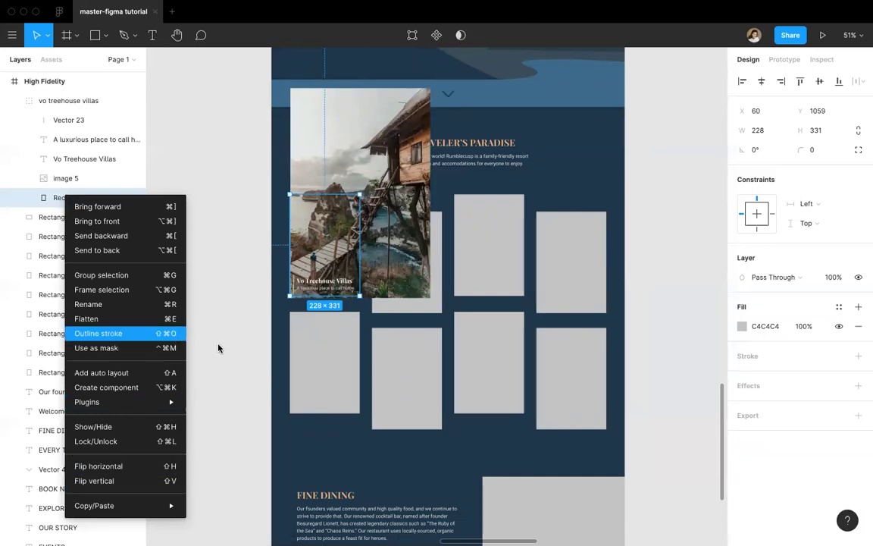
left_click(127, 348)
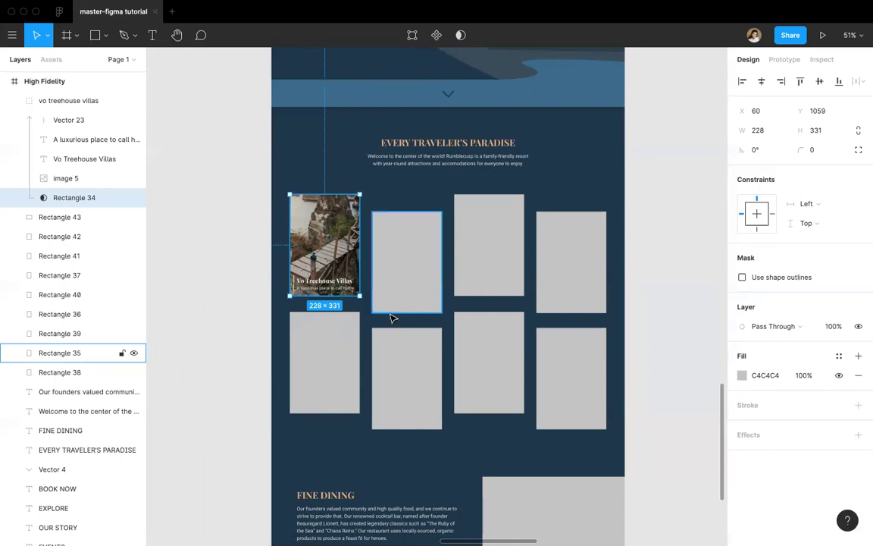
Step: Reposition the treehouse photo inside its mask to X 288, Y 969 so the wooden house fills the card
left_click(61, 182)
left_click_drag(362, 155, 290, 238)
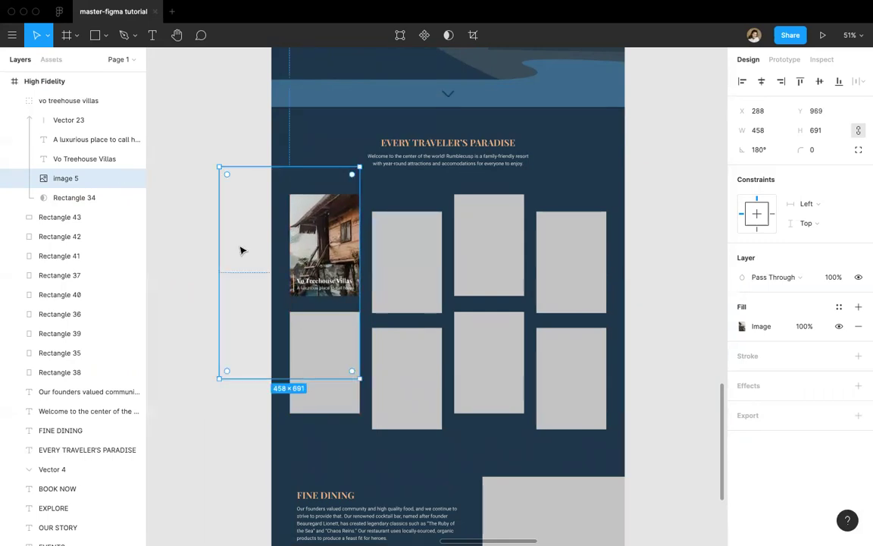
left_click(171, 232)
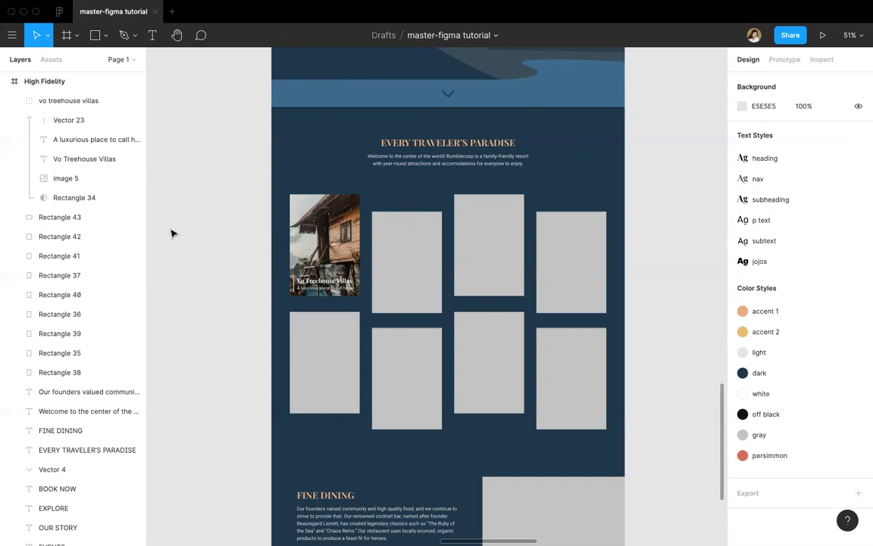
Step: Draw a 228 × 331 rectangle at X 60, Y 1059, exactly covering the Vo Treehouse Villas card
scroll(172, 233, "up", 8)
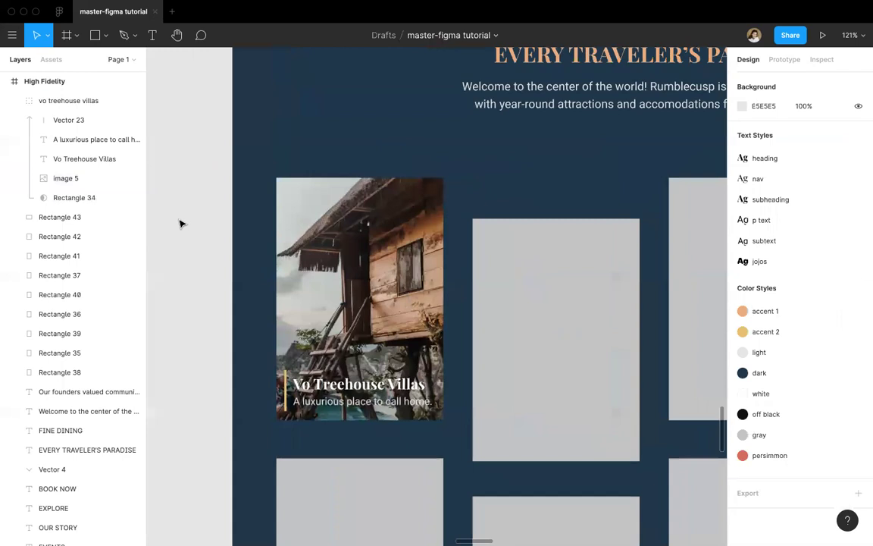
scroll(180, 224, "down", 10)
scroll(180, 223, "up", 5)
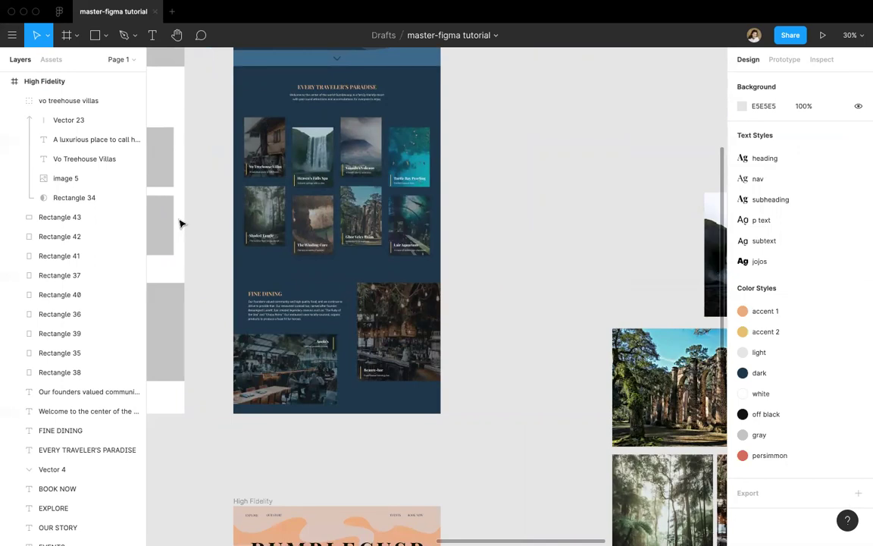
scroll(181, 226, "up", 10)
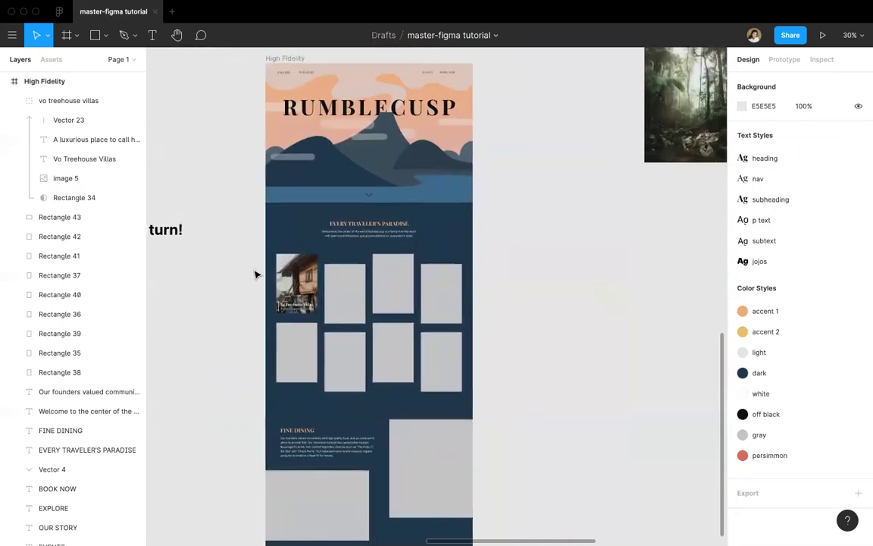
scroll(256, 273, "up", 5)
scroll(256, 273, "up", 5)
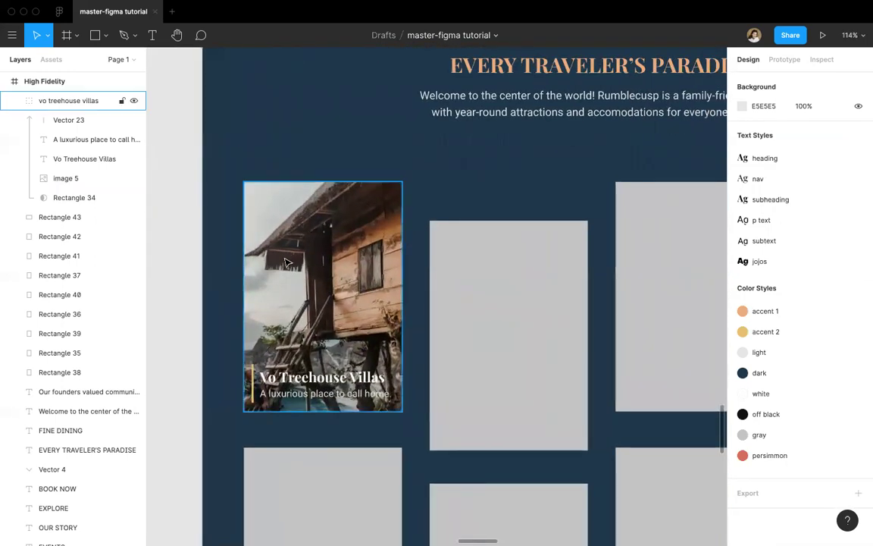
key("r")
left_click_drag(245, 181, 403, 415)
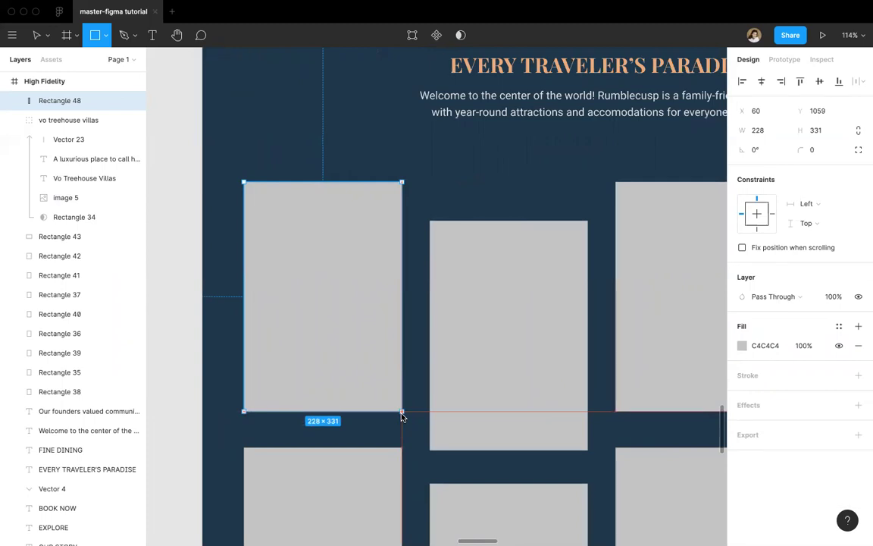
left_click_drag(402, 415, 402, 414)
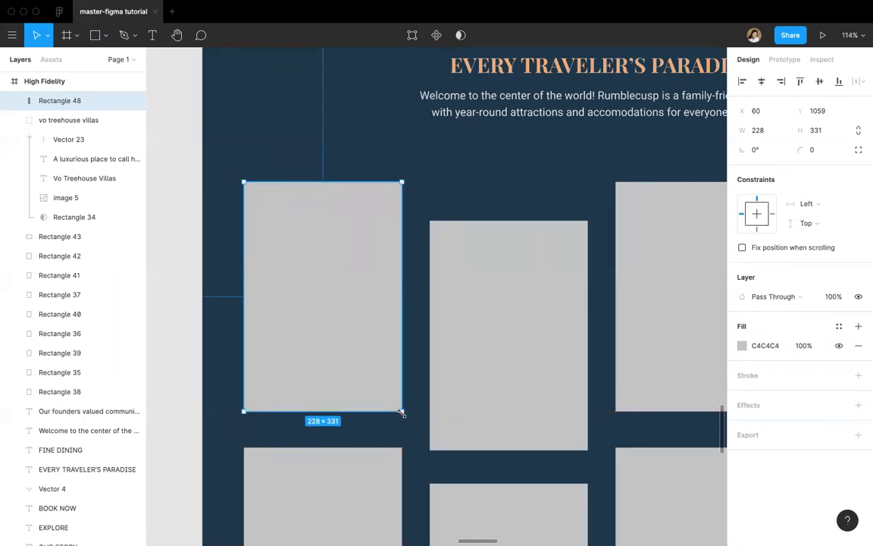
Step: Fill the new rectangle with the dark blue local color 1E3749 at 60% opacity
left_click(742, 346)
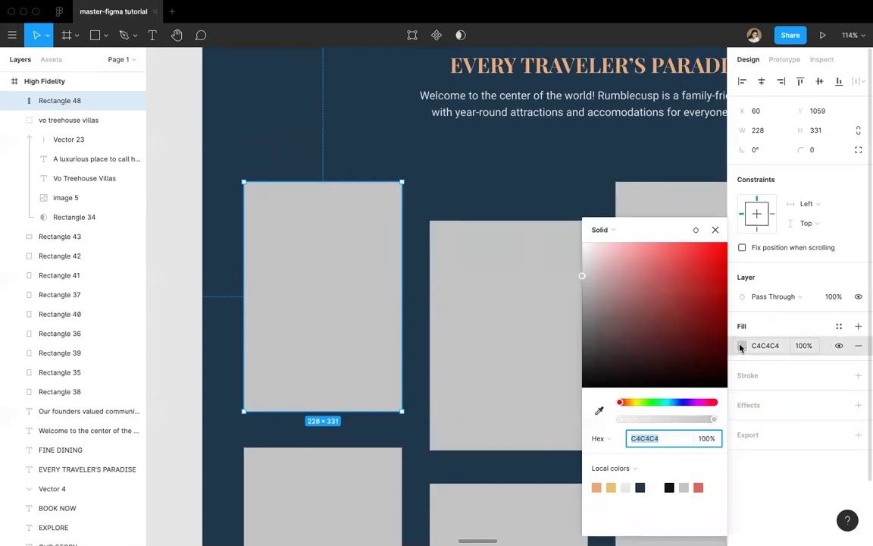
left_click(640, 487)
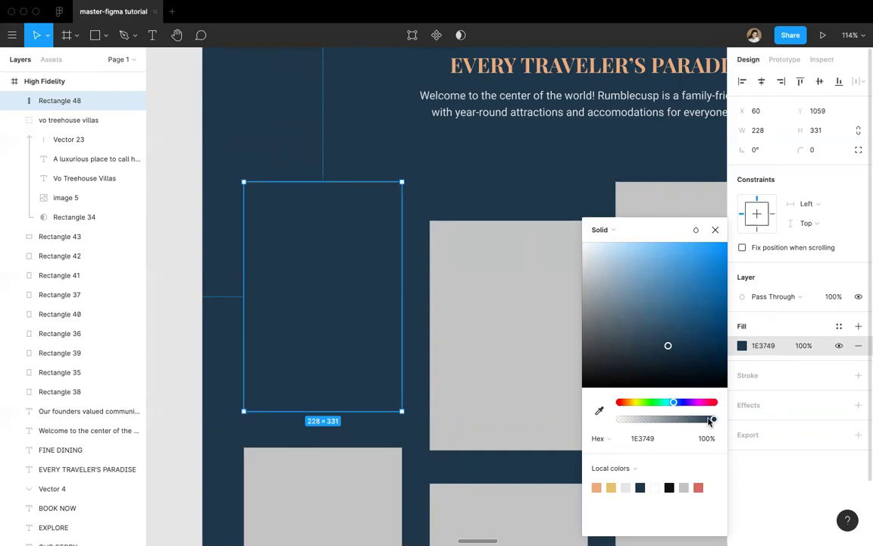
left_click_drag(713, 423, 678, 422)
left_click(801, 345)
type("60")
key("Return")
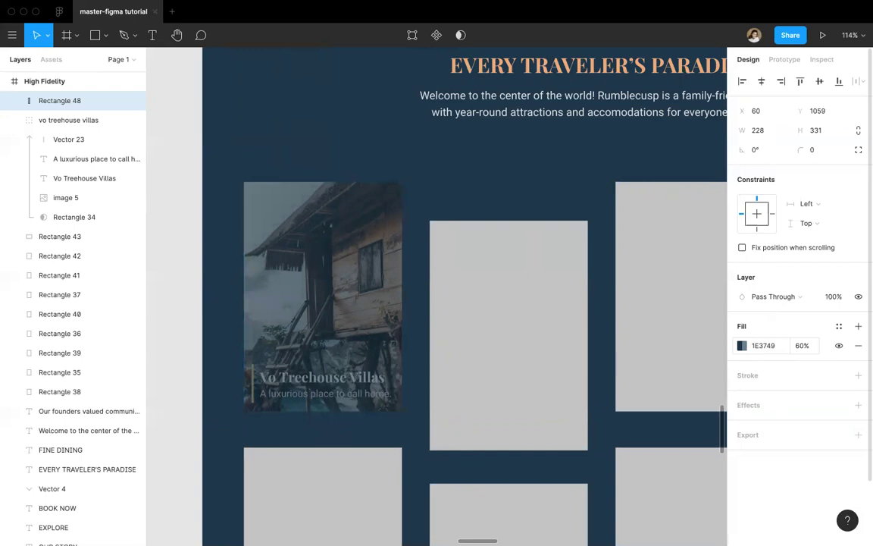
Step: Move the overlay rectangle into the vo treehouse villas group between the title and the photo, and set its fill opacity to 50%
left_click_drag(74, 101, 79, 194)
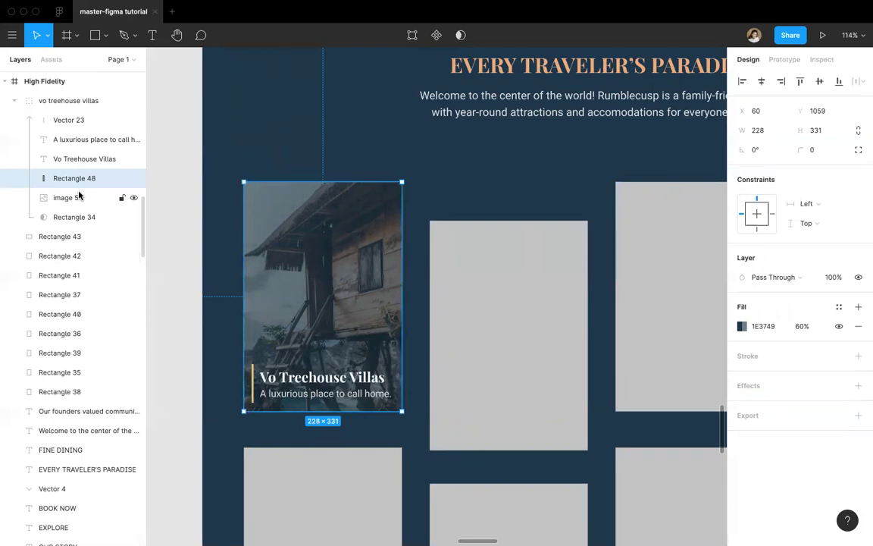
left_click(802, 325)
type("50")
key("Return")
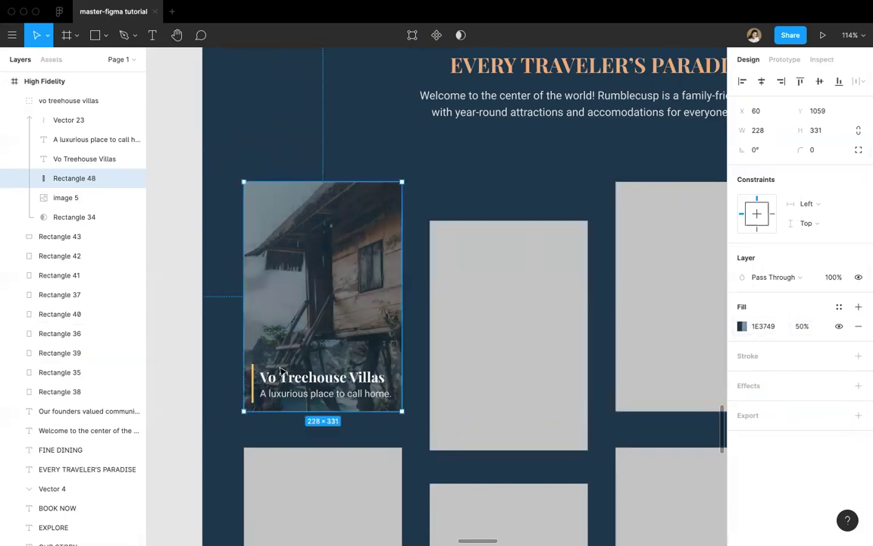
left_click(219, 301)
Step: Collapse the vo treehouse villas group and add a drop shadow to the whole group
scroll(220, 301, "down", 5)
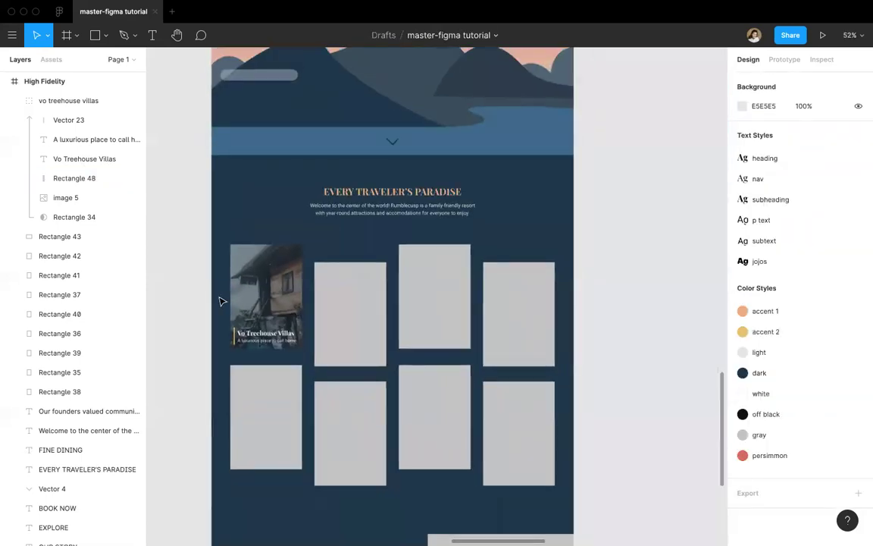
scroll(220, 301, "up", 5)
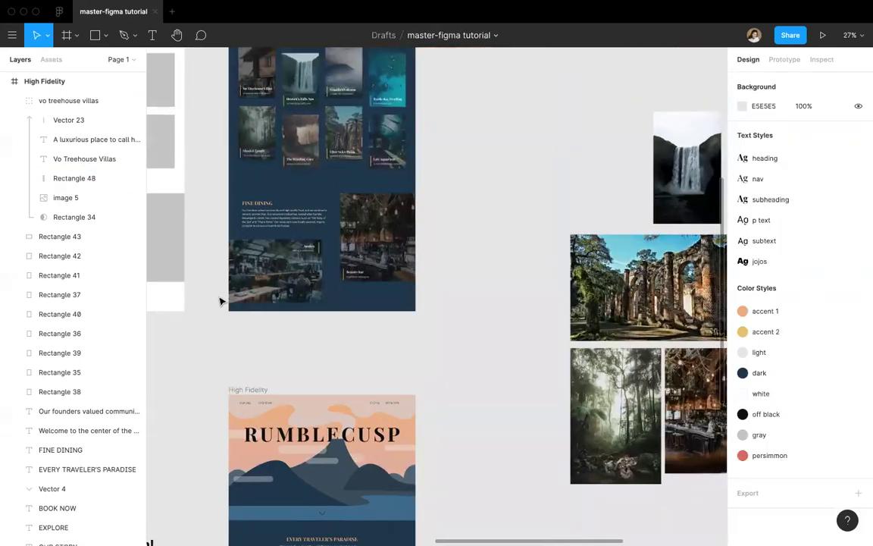
scroll(220, 301, "down", 3)
scroll(220, 301, "up", 4)
scroll(245, 303, "down", 3)
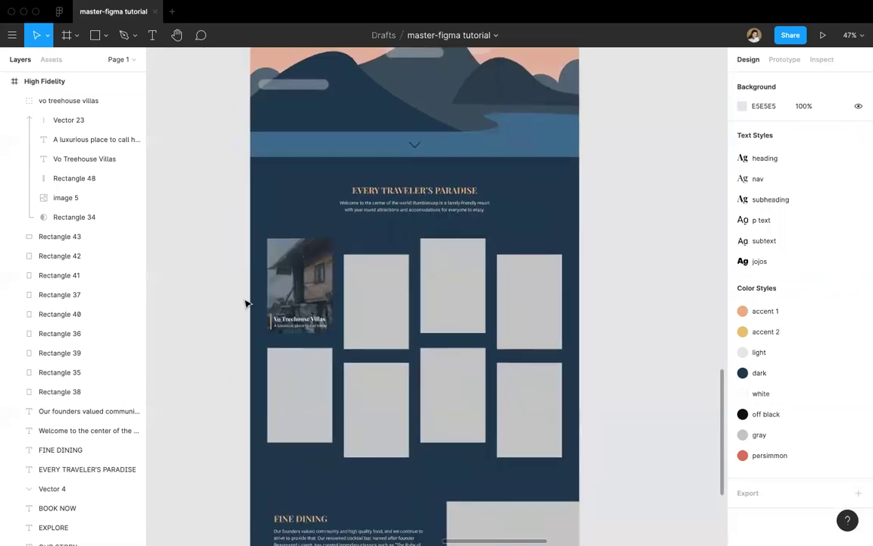
left_click(14, 100)
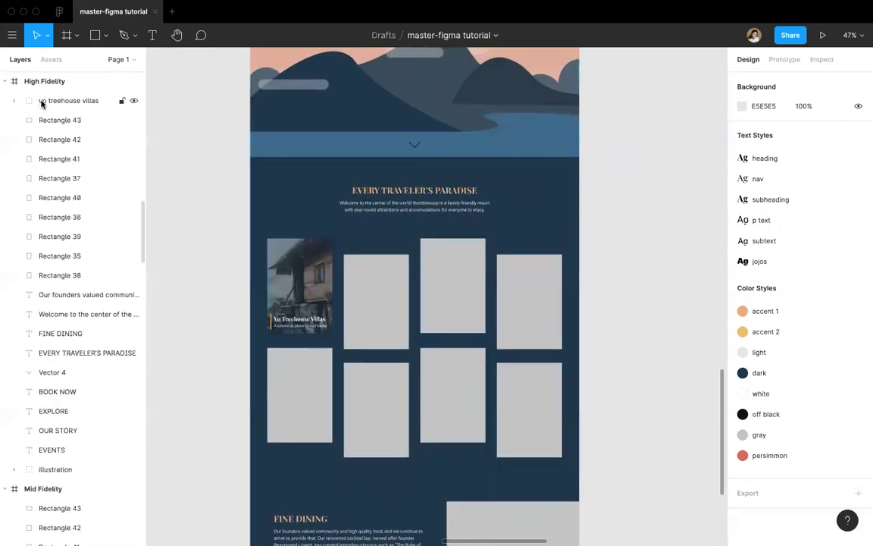
left_click(42, 104)
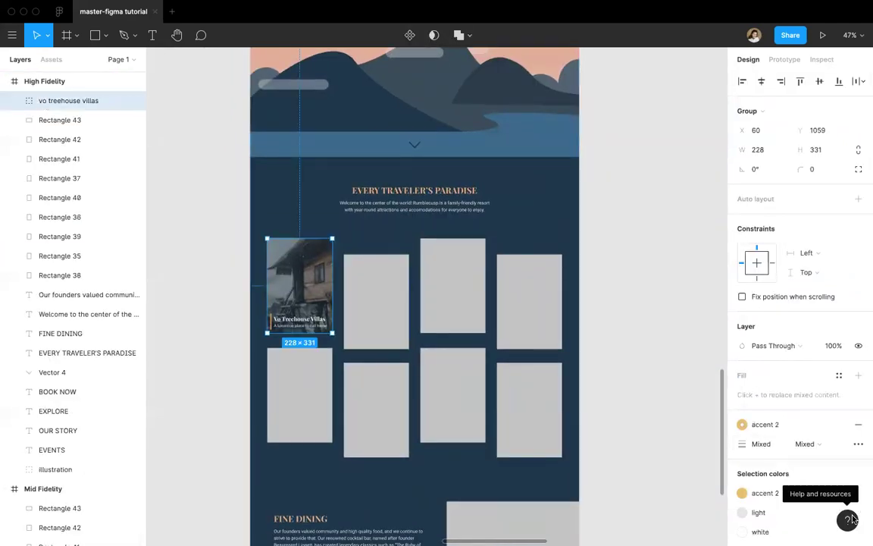
scroll(803, 453, "down", 3)
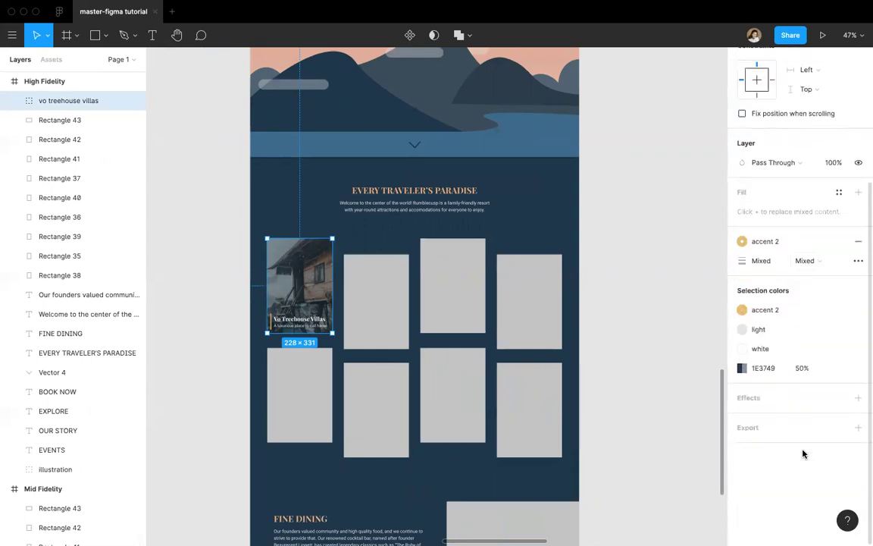
left_click(858, 398)
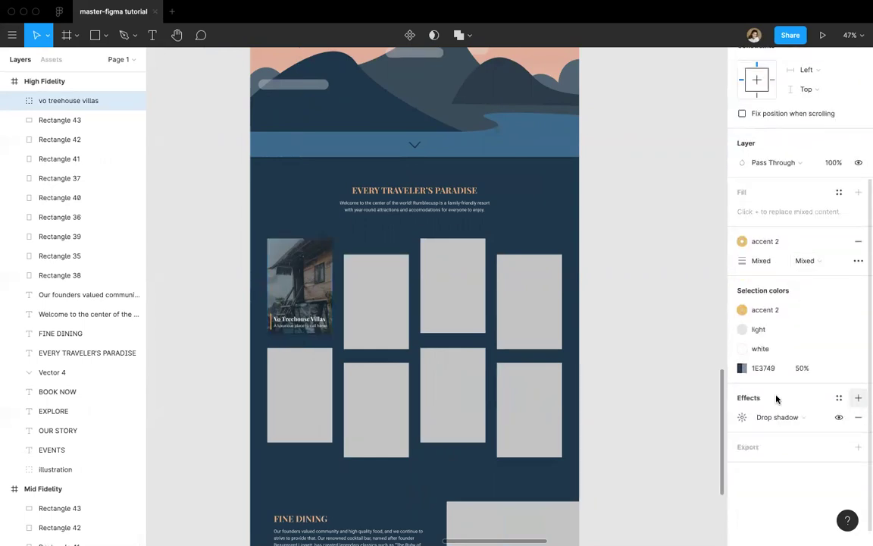
left_click(650, 427)
Step: Review the High Fidelity frame's layout against High Fidelity v1 and the photo assets
scroll(650, 427, "down", 3)
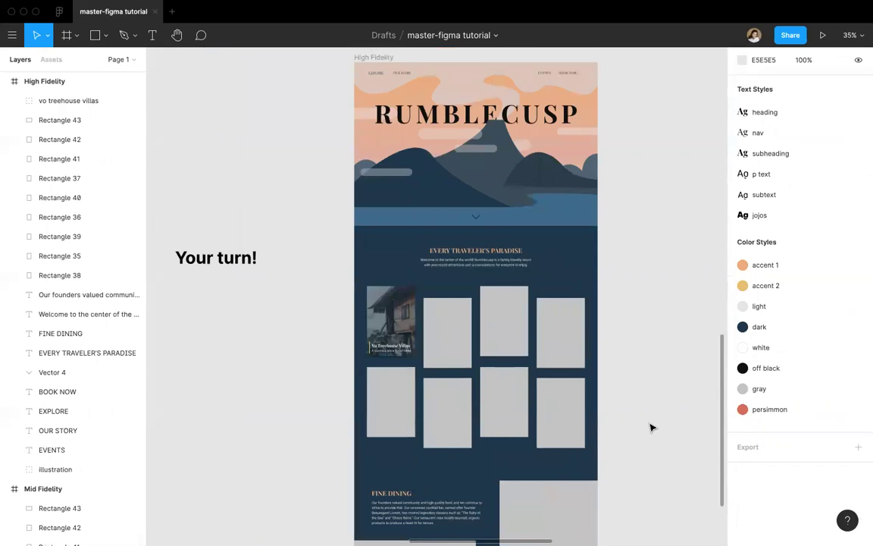
scroll(650, 427, "down", 5)
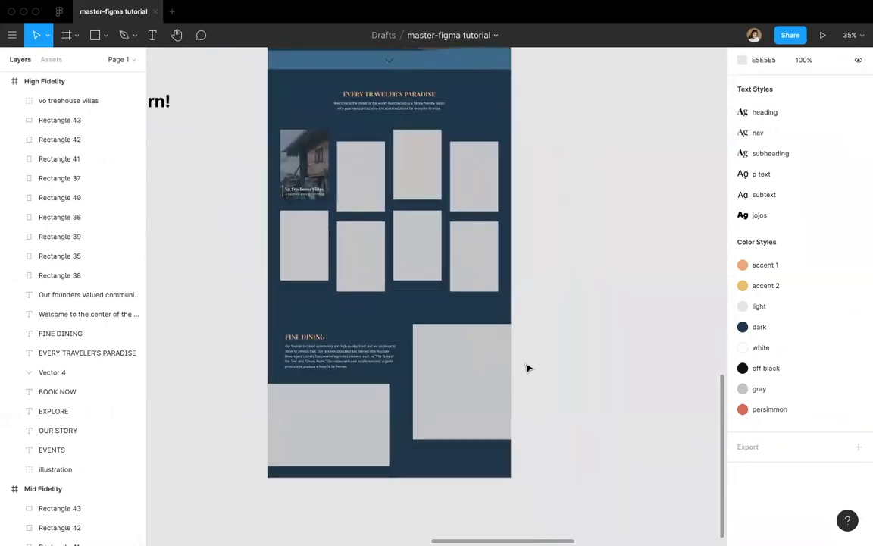
scroll(666, 256, "up", 4)
scroll(667, 260, "down", 3)
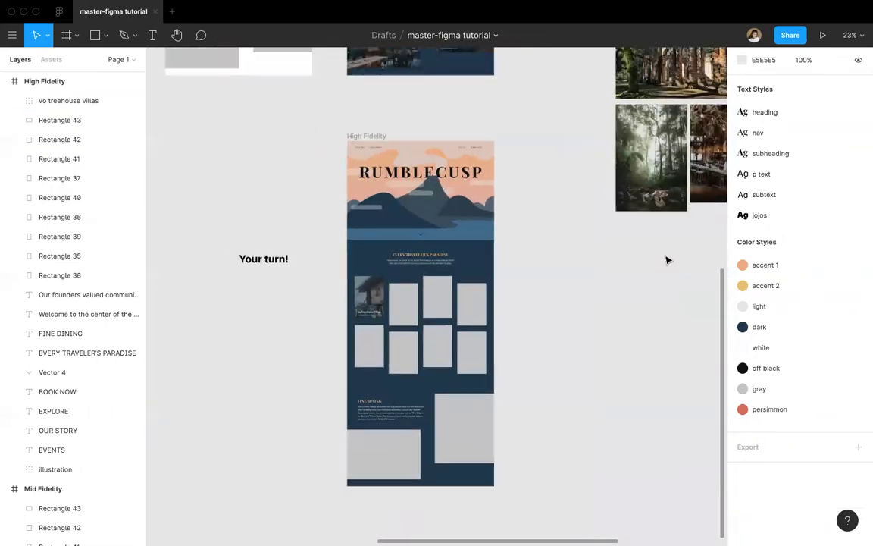
scroll(667, 260, "down", 4)
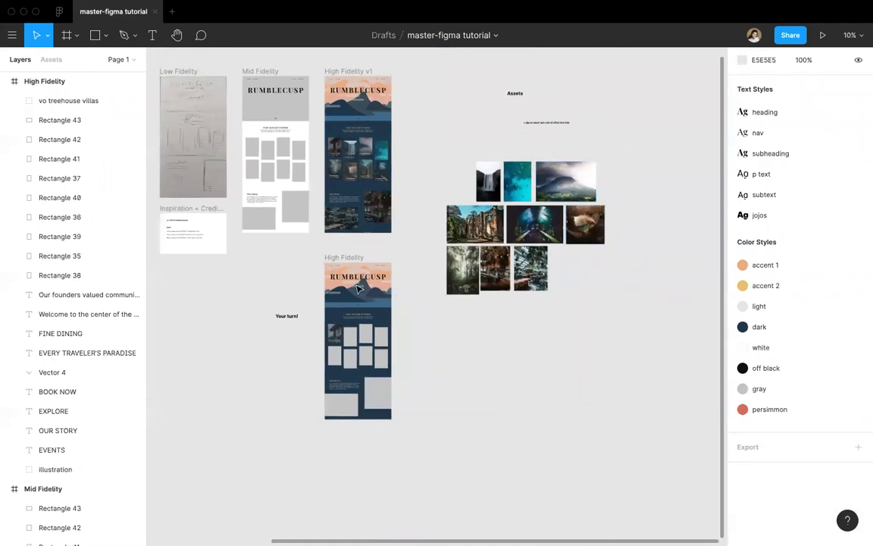
scroll(329, 274, "up", 6)
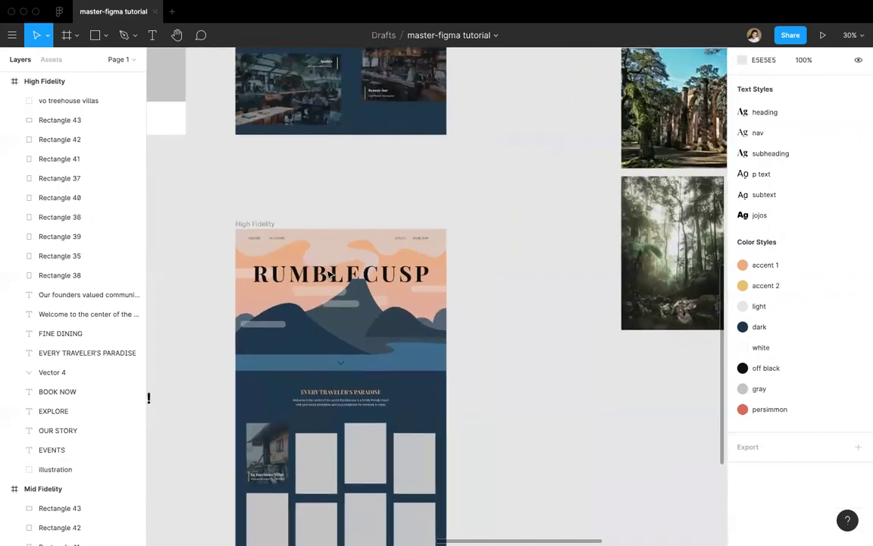
scroll(329, 274, "up", 1)
scroll(329, 273, "down", 4)
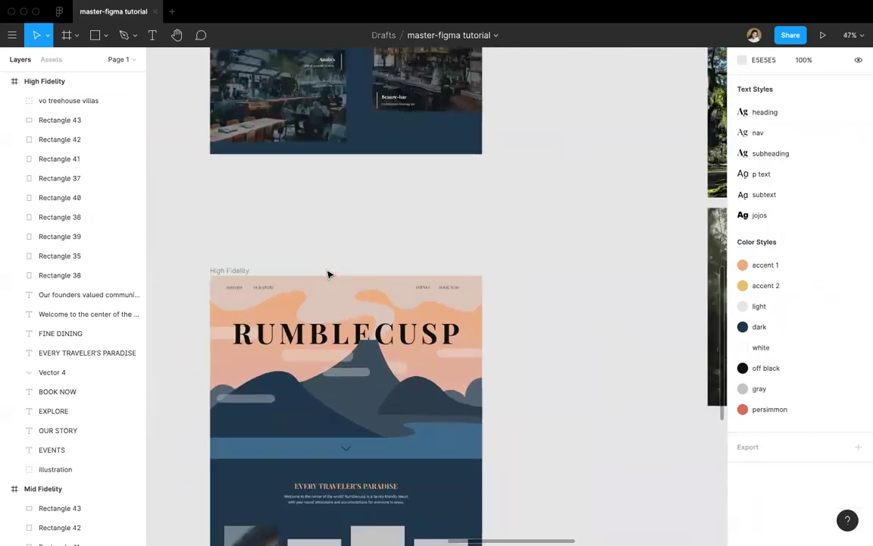
scroll(328, 208, "up", 5)
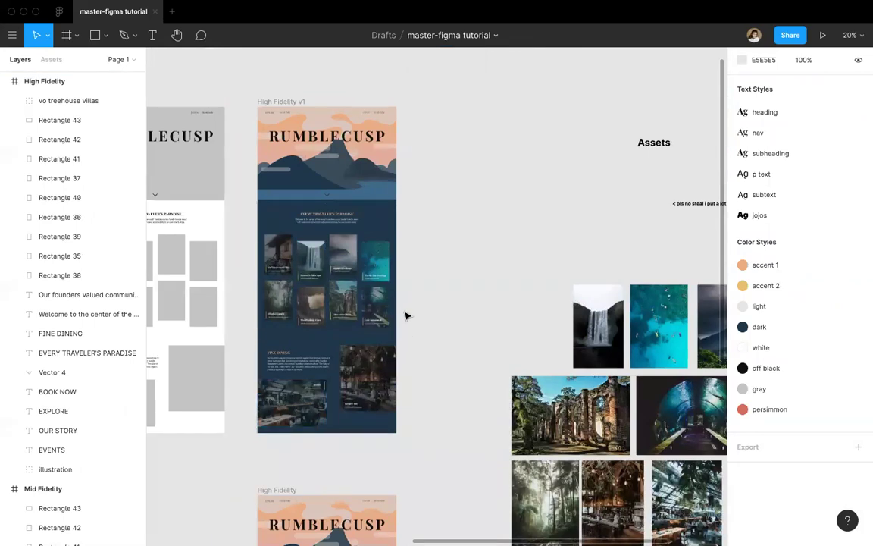
scroll(406, 314, "down", 2)
scroll(407, 314, "down", 8)
scroll(405, 311, "up", 1)
Step: In the High Fidelity frame's illustration group, change the fill of the back color rectangle to green 328B3B
left_click(294, 172)
scroll(294, 173, "up", 1)
left_click(294, 172)
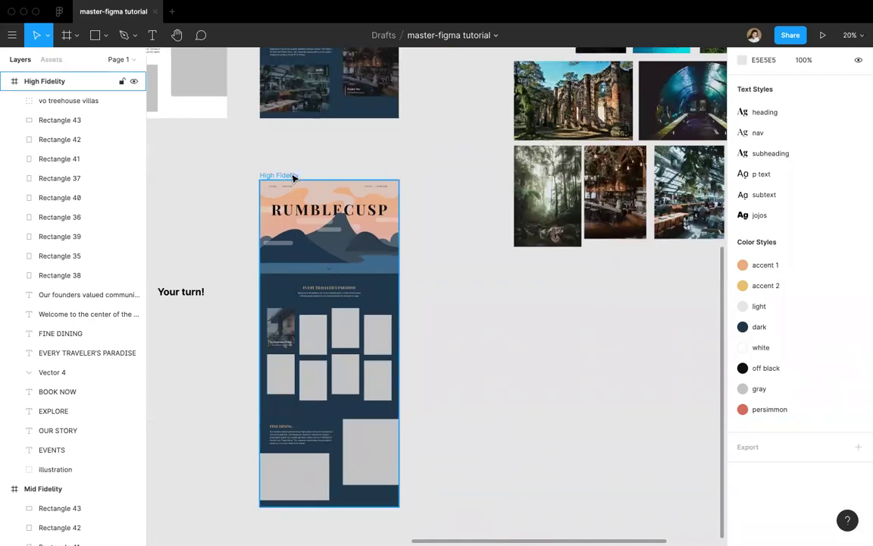
left_click(386, 226)
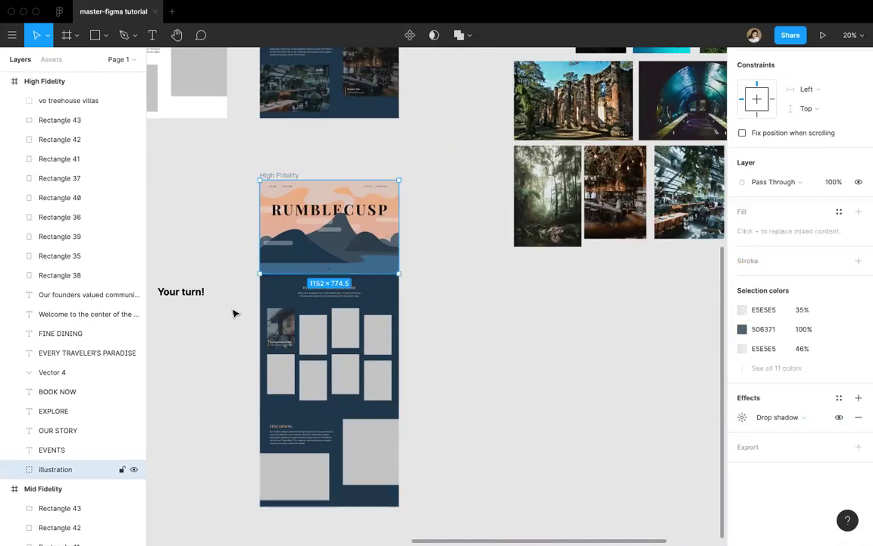
scroll(64, 468, "down", 2)
left_click(13, 406)
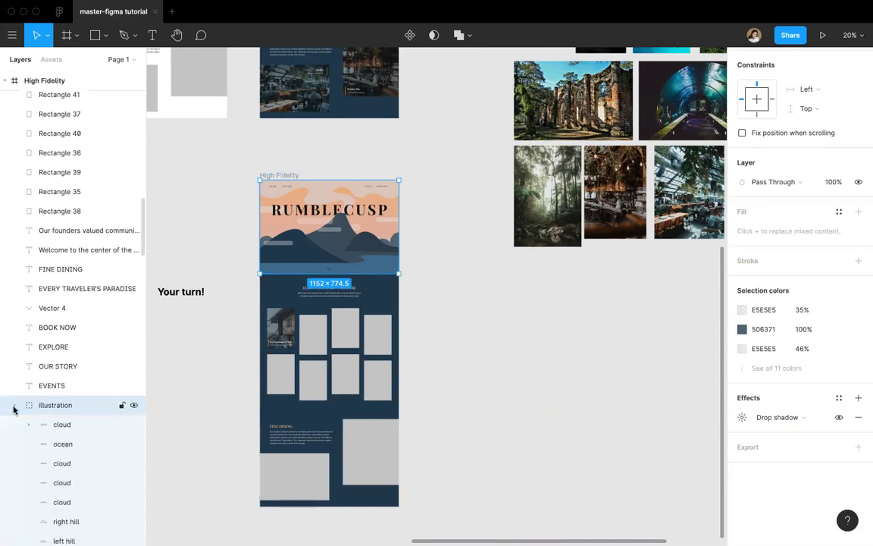
scroll(78, 441, "down", 5)
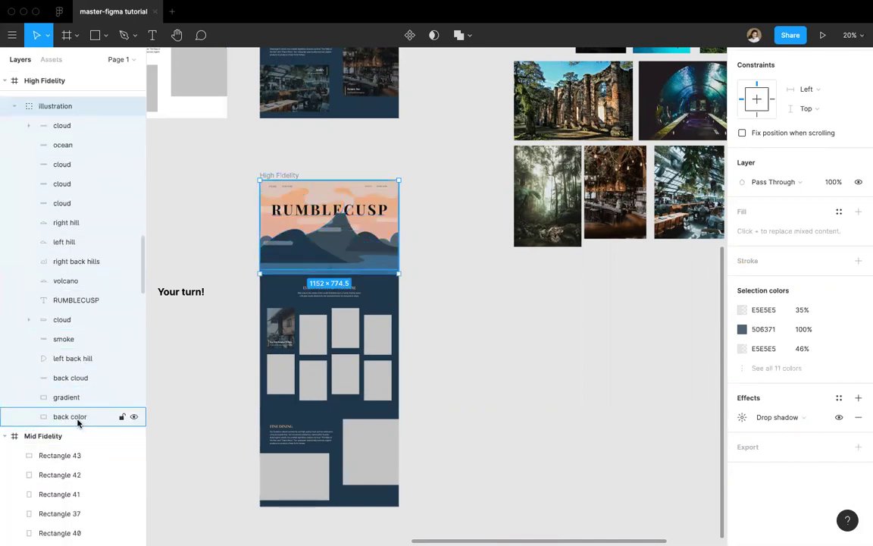
left_click(78, 419)
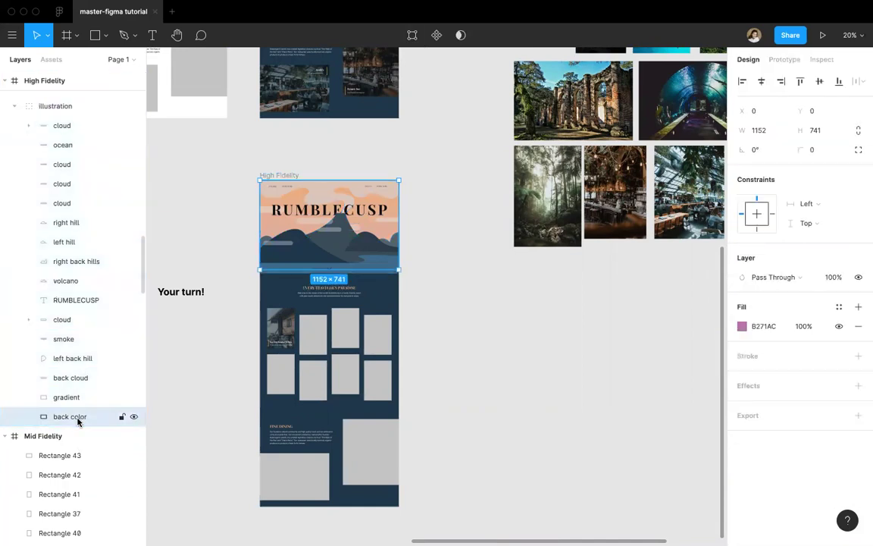
left_click(742, 327)
left_click_drag(675, 402, 653, 404)
left_click(704, 291)
left_click_drag(704, 293, 674, 309)
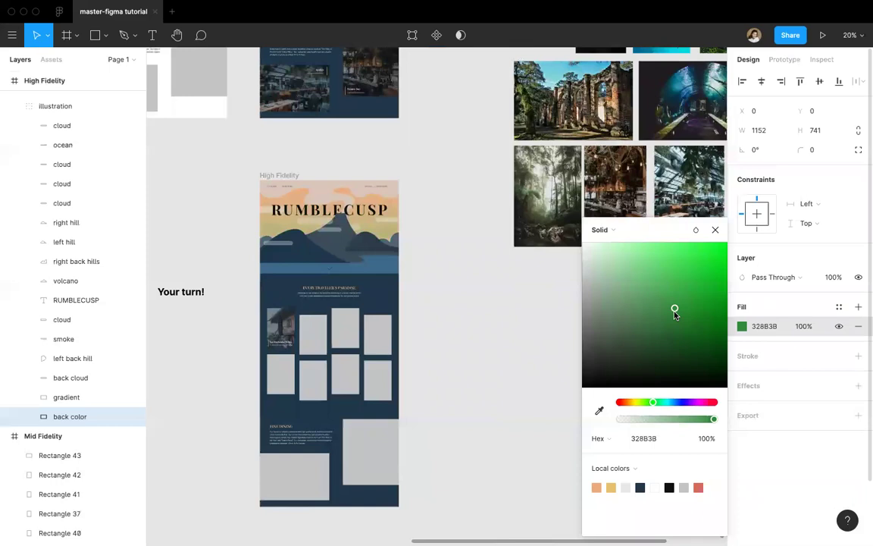
left_click(715, 231)
left_click(529, 365)
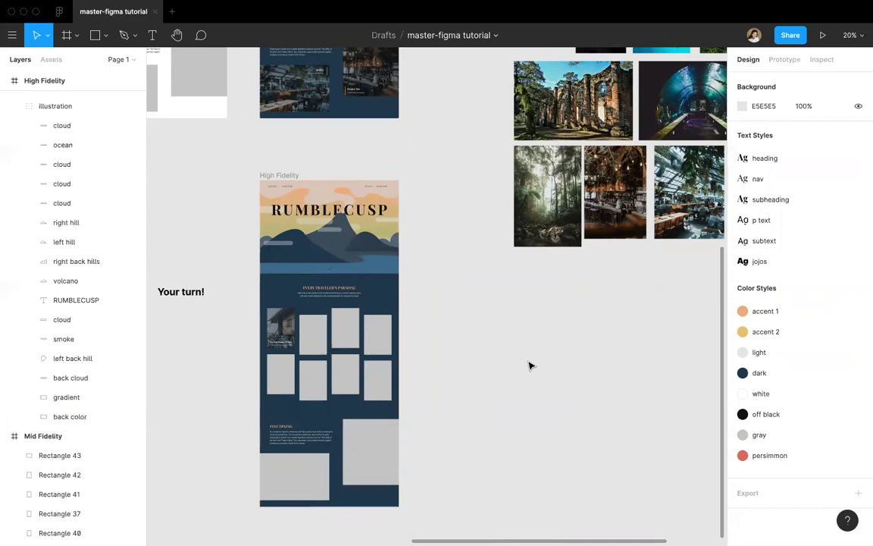
Step: Select the High Fidelity frame and collapse its illustration group in the layer list
scroll(529, 366, "down", 3)
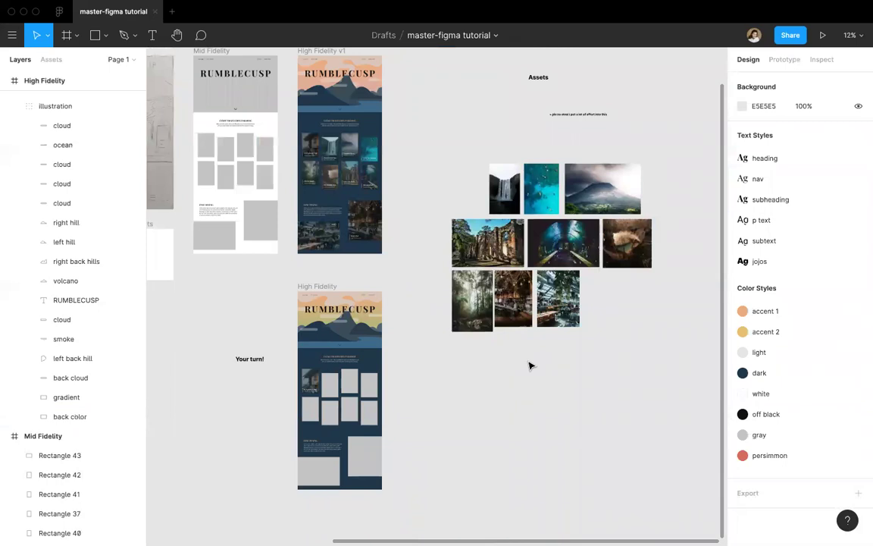
scroll(529, 365, "down", 5)
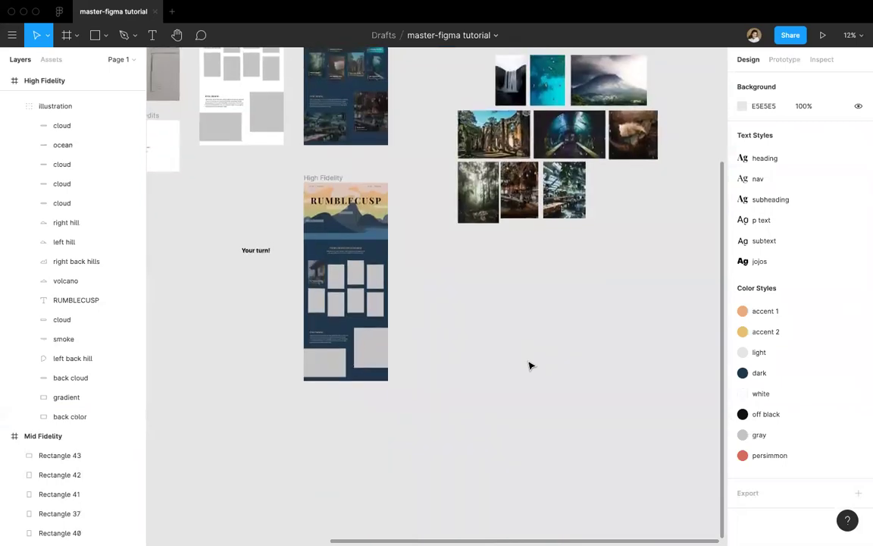
left_click(314, 179)
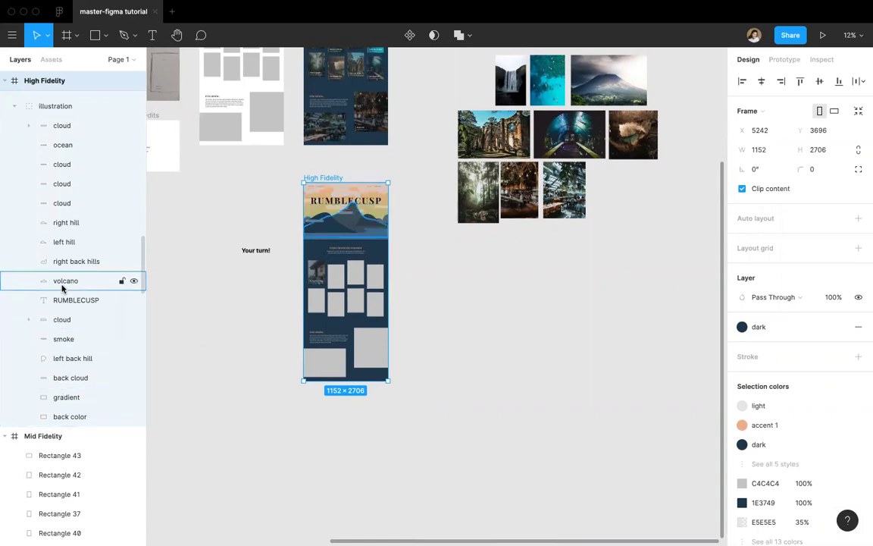
scroll(62, 287, "up", 6)
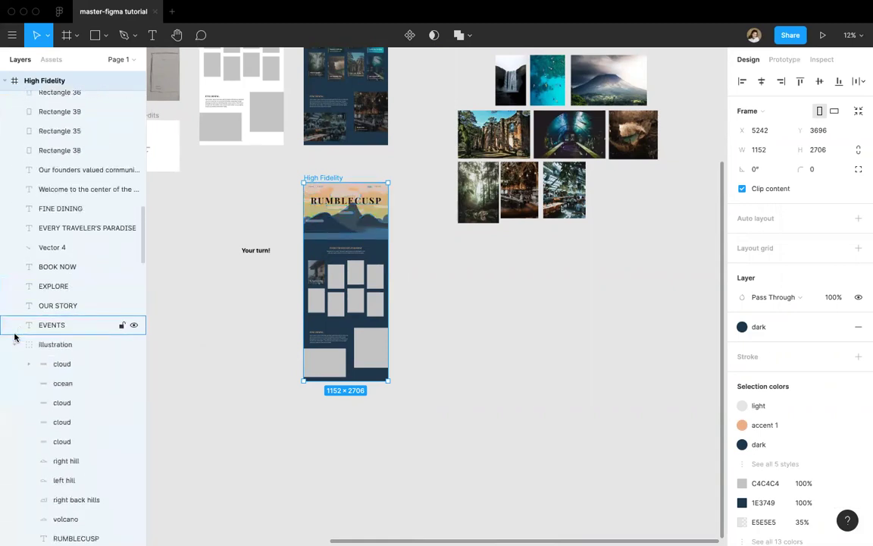
left_click(14, 344)
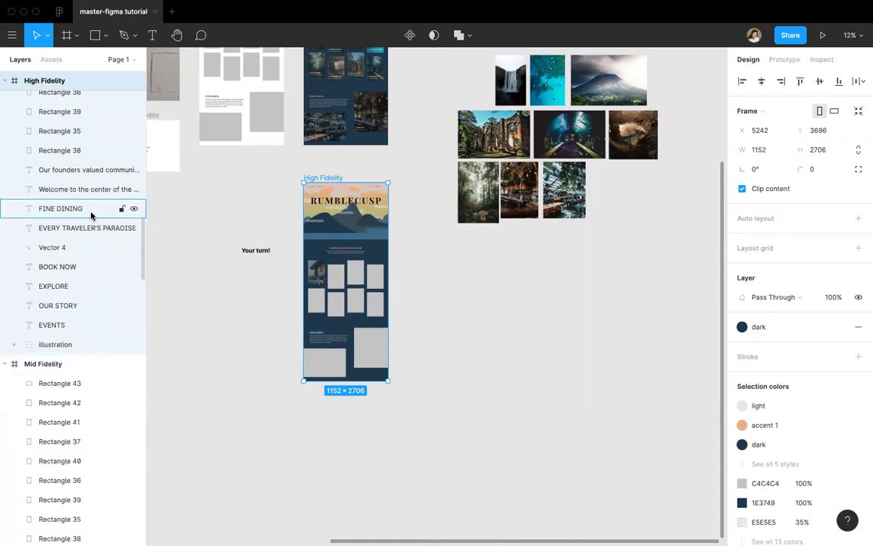
scroll(17, 236, "up", 8)
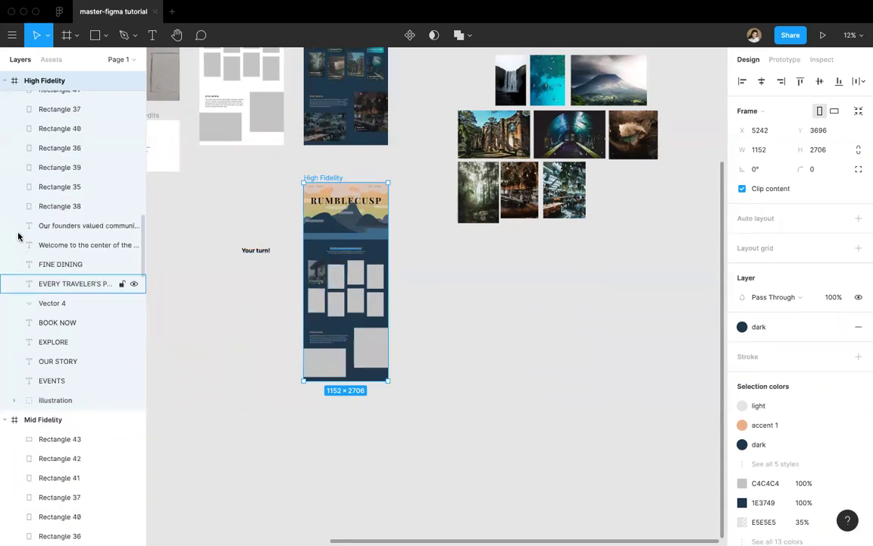
scroll(18, 236, "down", 3)
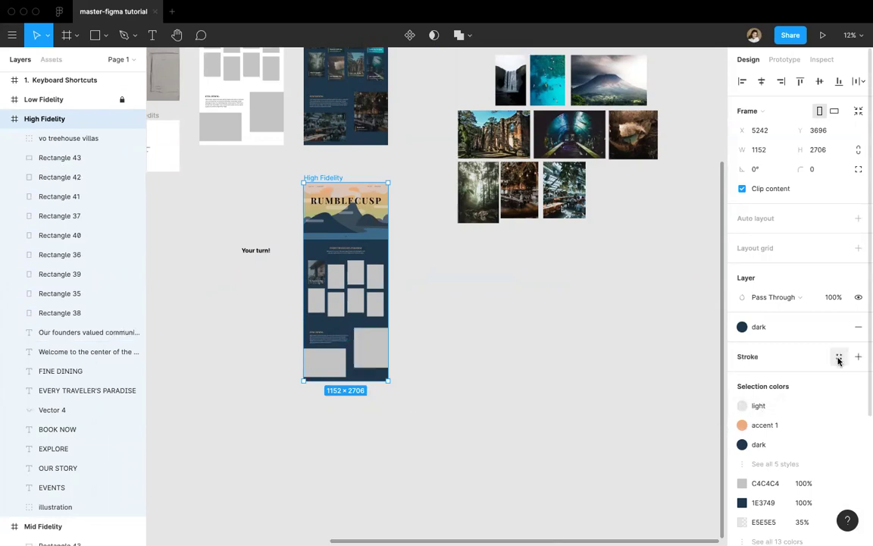
Step: Add a 1x PNG export setting to the High Fidelity frame and deselect it
scroll(830, 467, "down", 5)
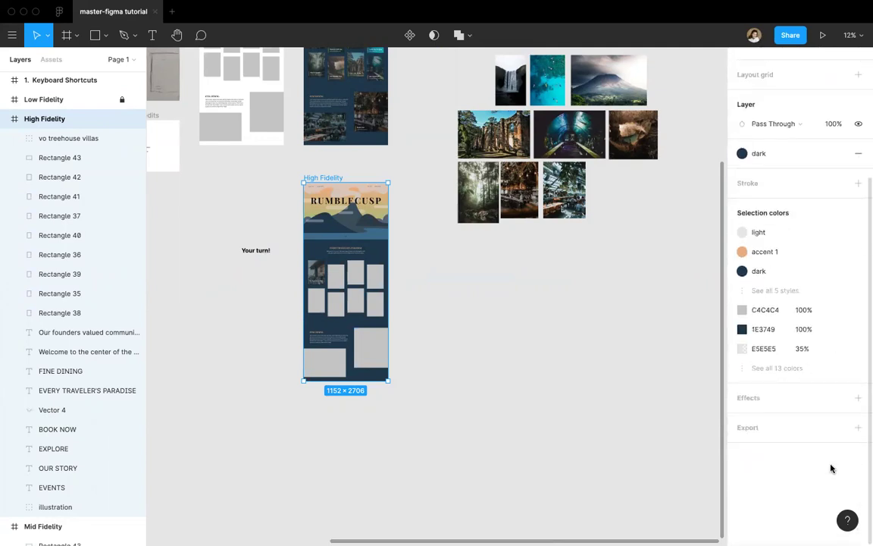
left_click(857, 427)
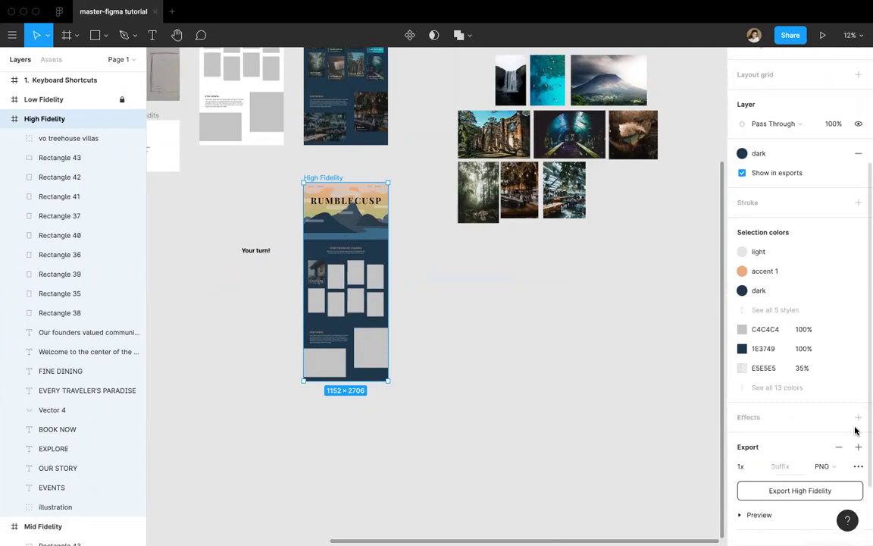
scroll(804, 443, "down", 1)
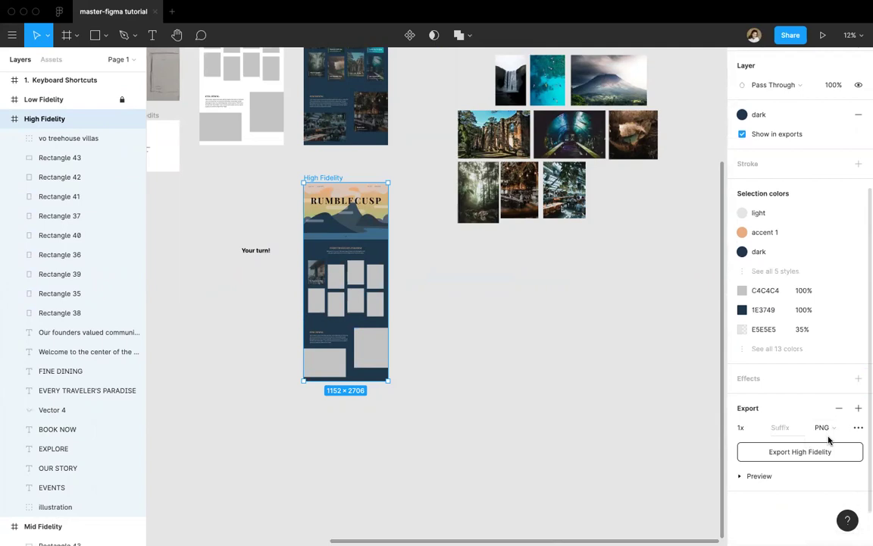
left_click(649, 421)
scroll(649, 421, "up", 2)
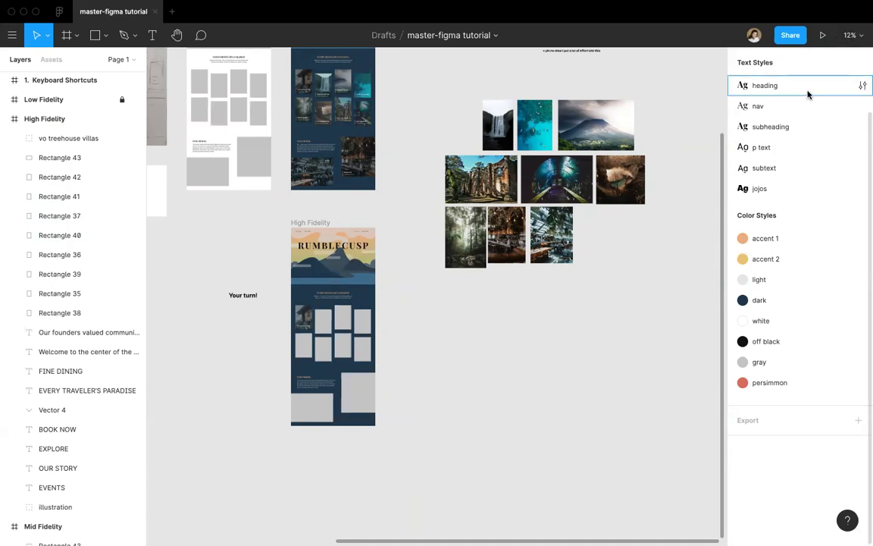
Step: Check the file's sharing options for invitations and link access, and close them without changes
scroll(394, 269, "down", 5, "ctrl")
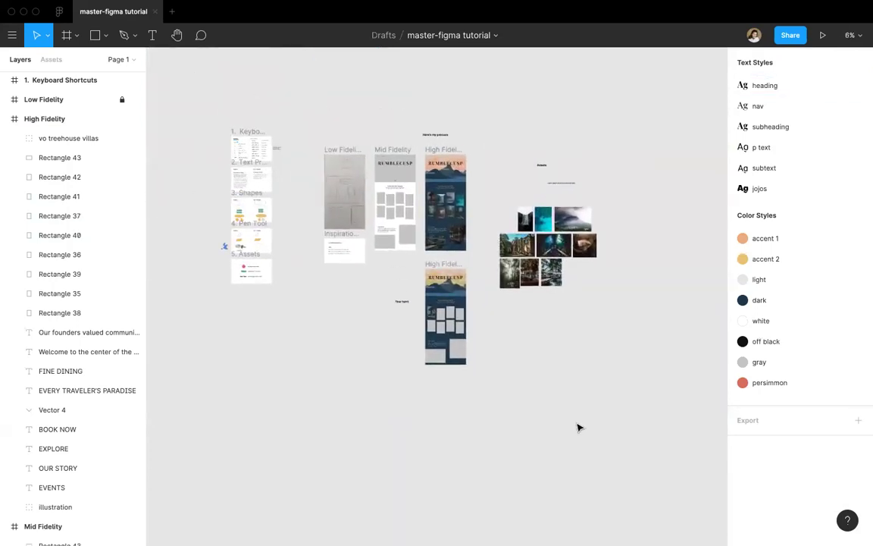
left_click(790, 36)
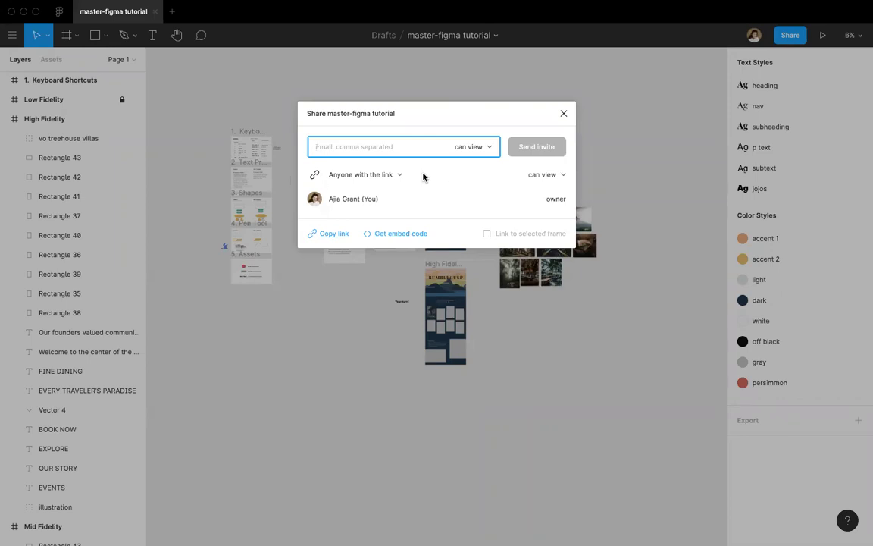
left_click(562, 113)
scroll(706, 179, "up", 2)
scroll(706, 179, "right", 2)
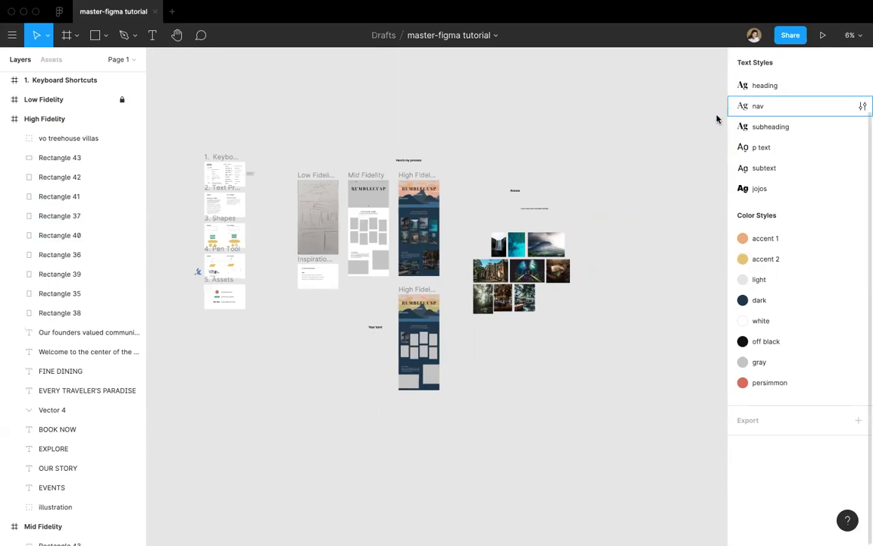
Step: Look through the installed plugins and the option for browsing Community plugins from the canvas
scroll(662, 161, "left", 1)
scroll(662, 161, "up", 1)
scroll(662, 162, "down", 1)
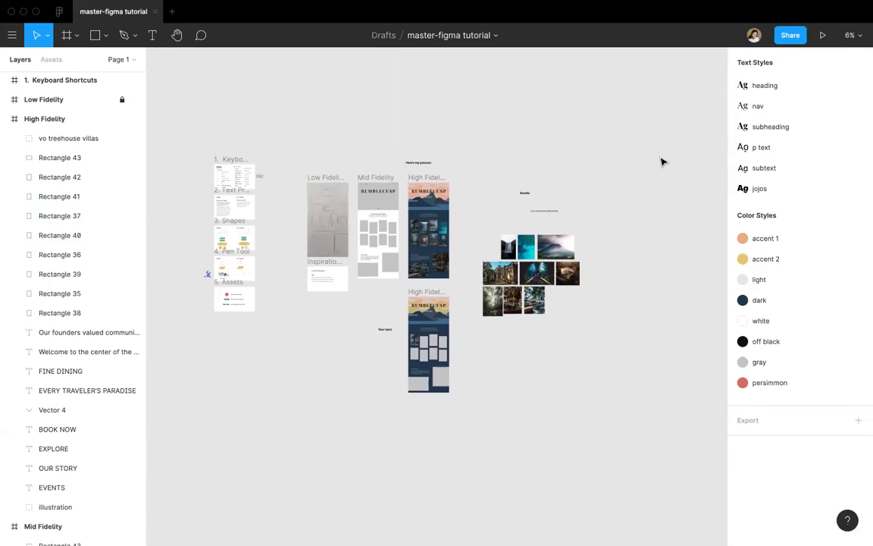
scroll(492, 185, "up", 5)
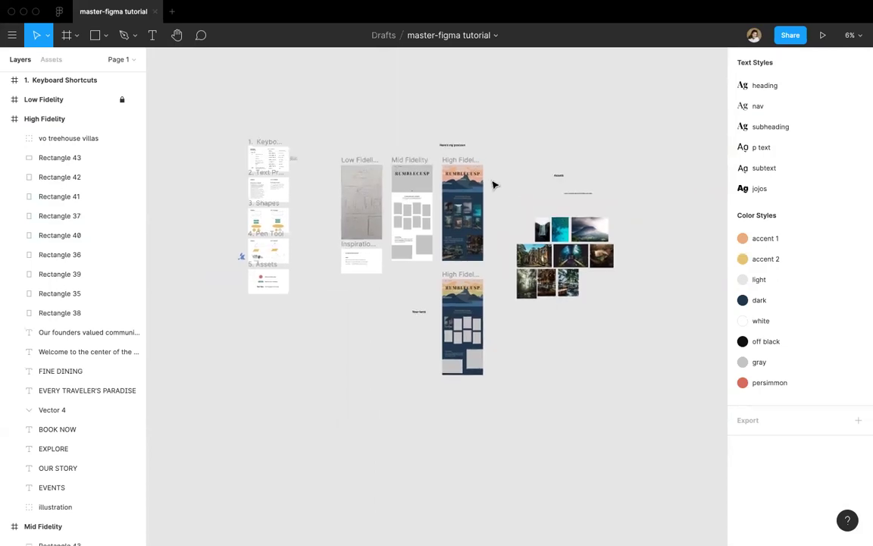
right_click(235, 291)
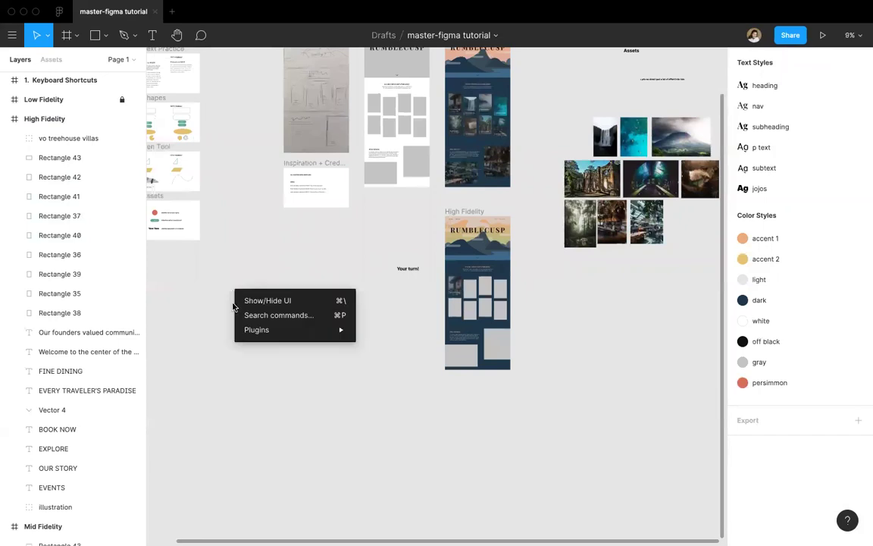
mouse_move(255, 334)
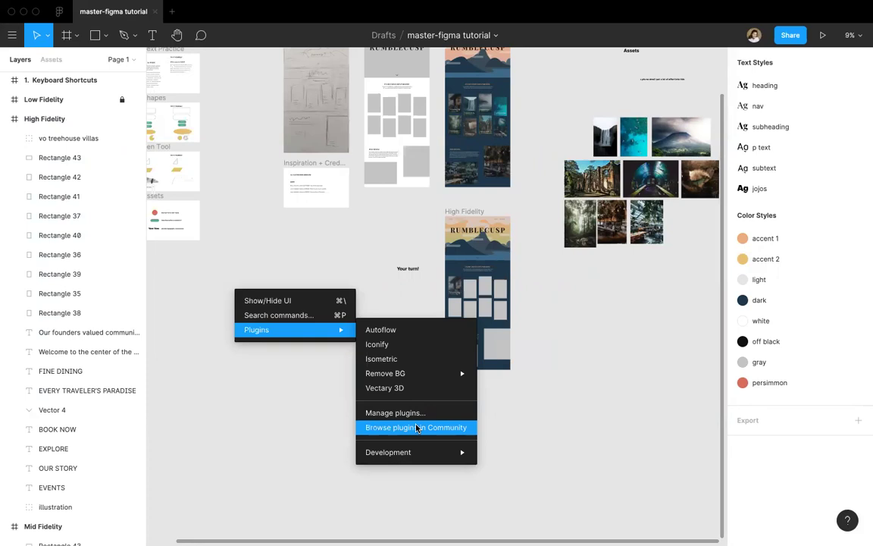
left_click(256, 400)
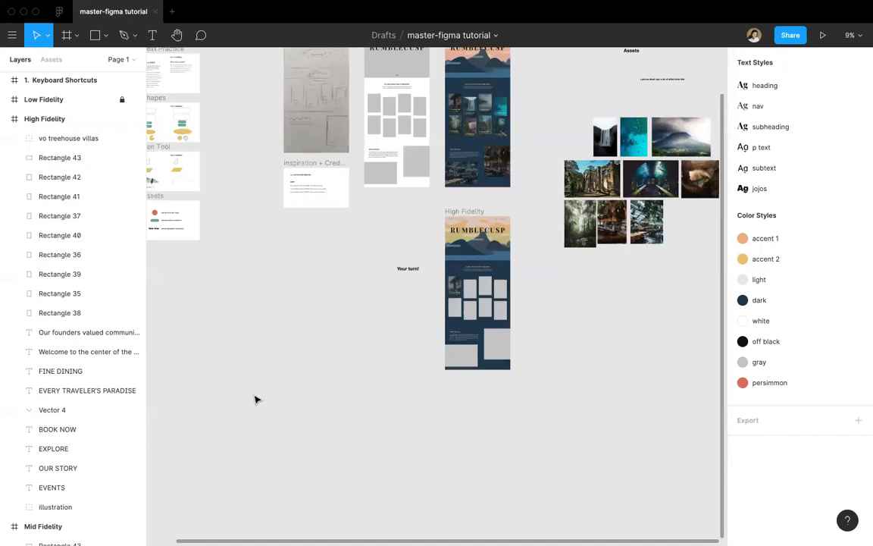
Step: View the file's local components and return to the start of the layer list
scroll(255, 400, "up", 3)
scroll(256, 400, "right", 2)
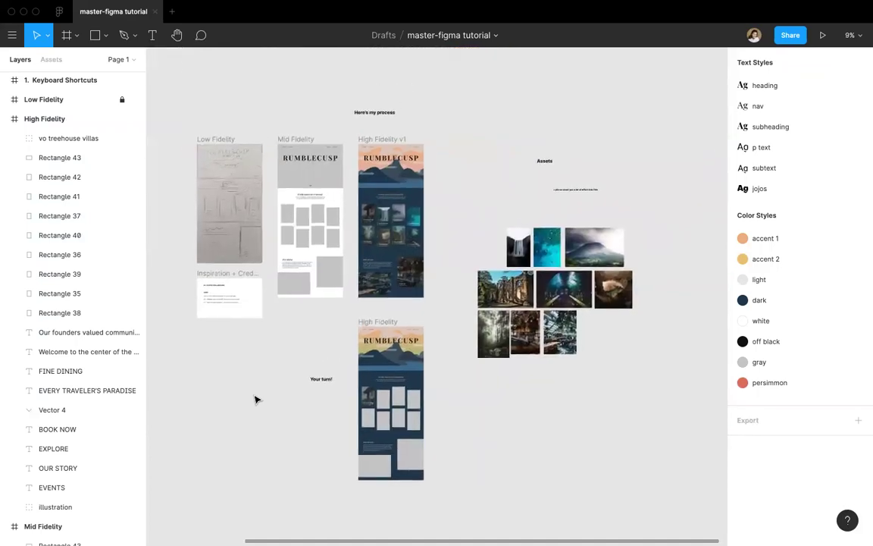
left_click(50, 60)
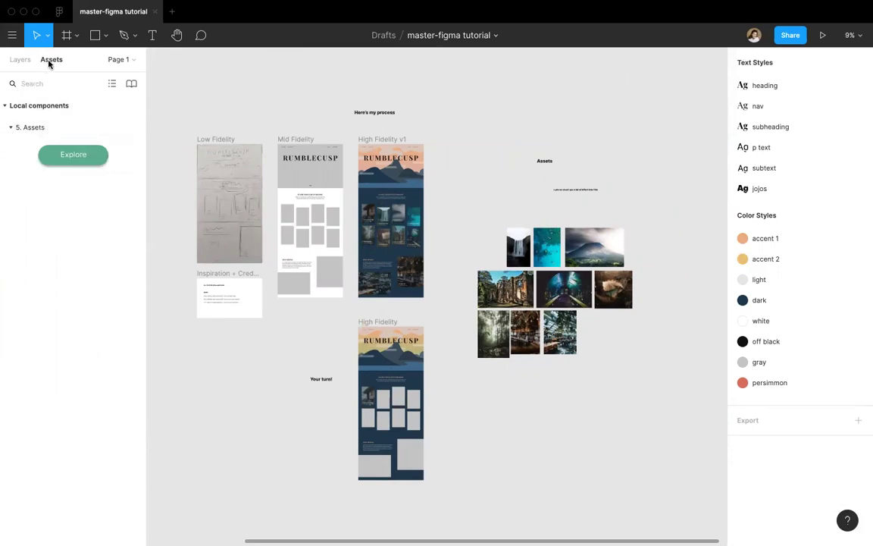
left_click(15, 59)
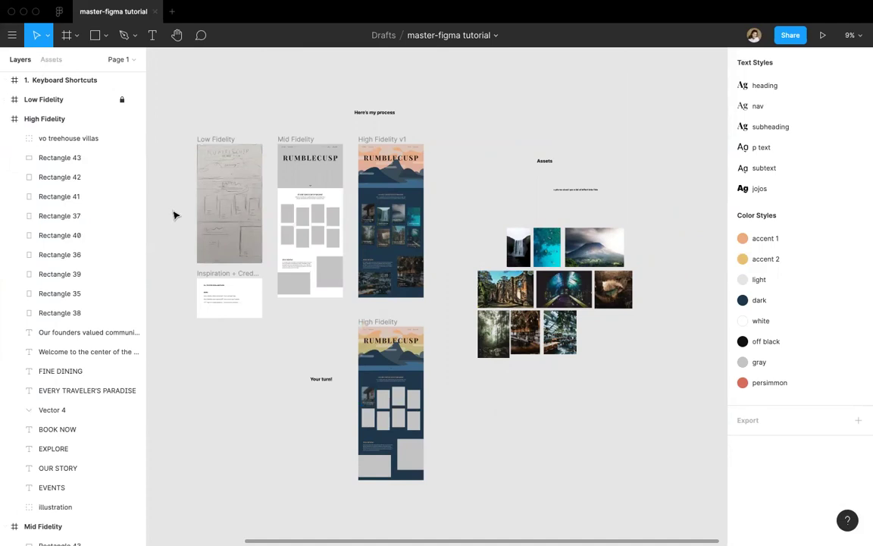
scroll(70, 203, "up", 10)
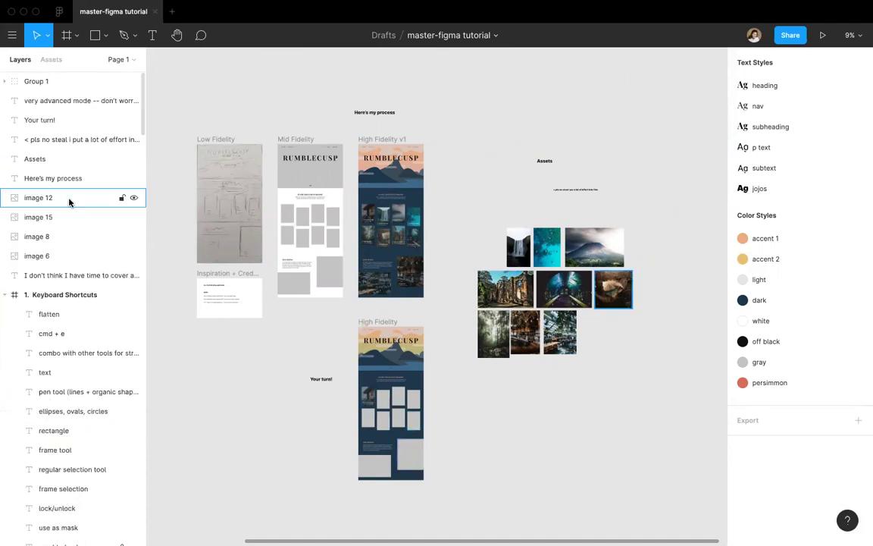
Step: Show the file's page list, add a second page and delete it
left_click(121, 59)
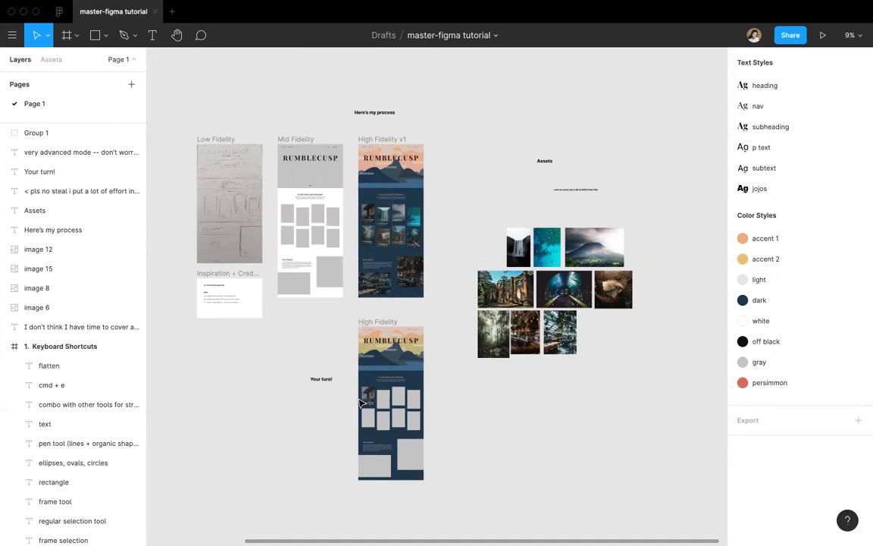
left_click(131, 84)
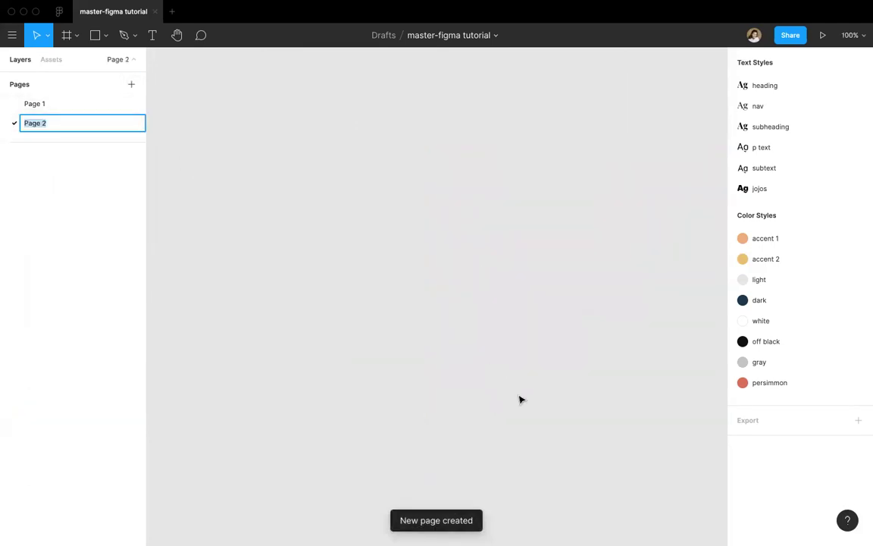
key("Return")
right_click(34, 129)
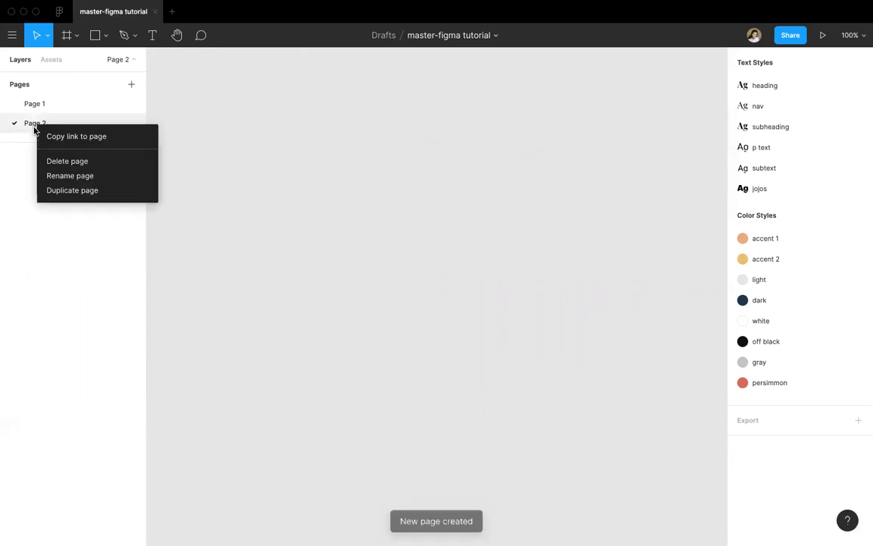
left_click(49, 161)
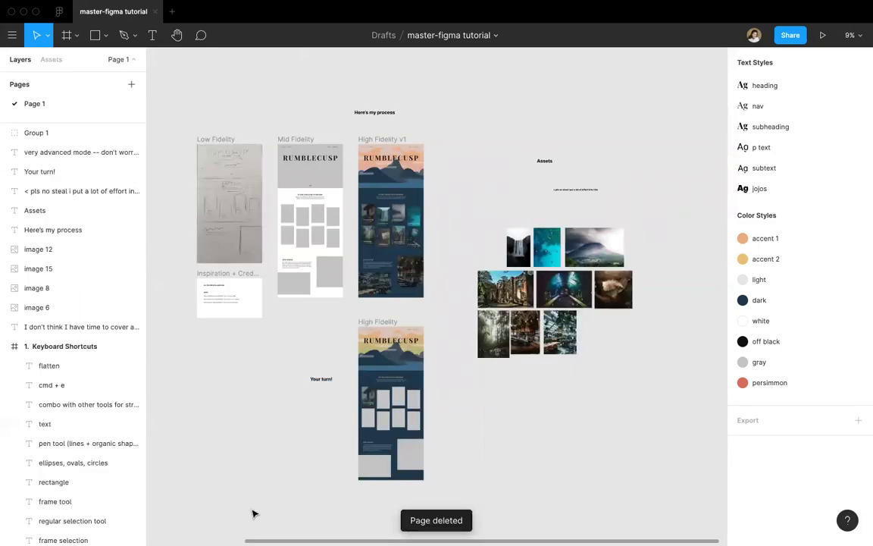
scroll(254, 514, "down", 2)
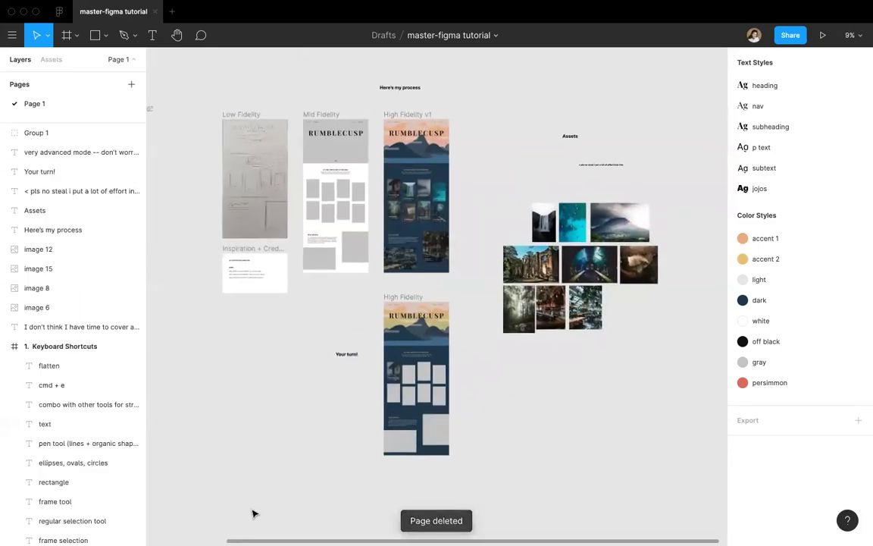